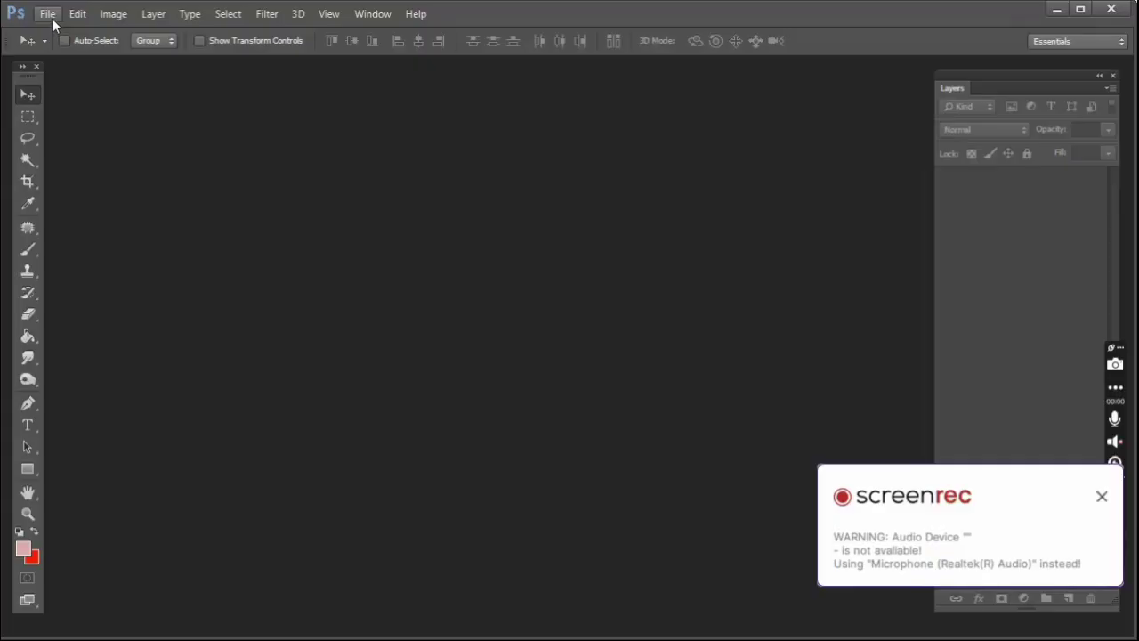
# Create a blank 5 × 8 inch, 300 ppi document and centre its window.
pyautogui.click(52, 18)
pyautogui.click(62, 32)
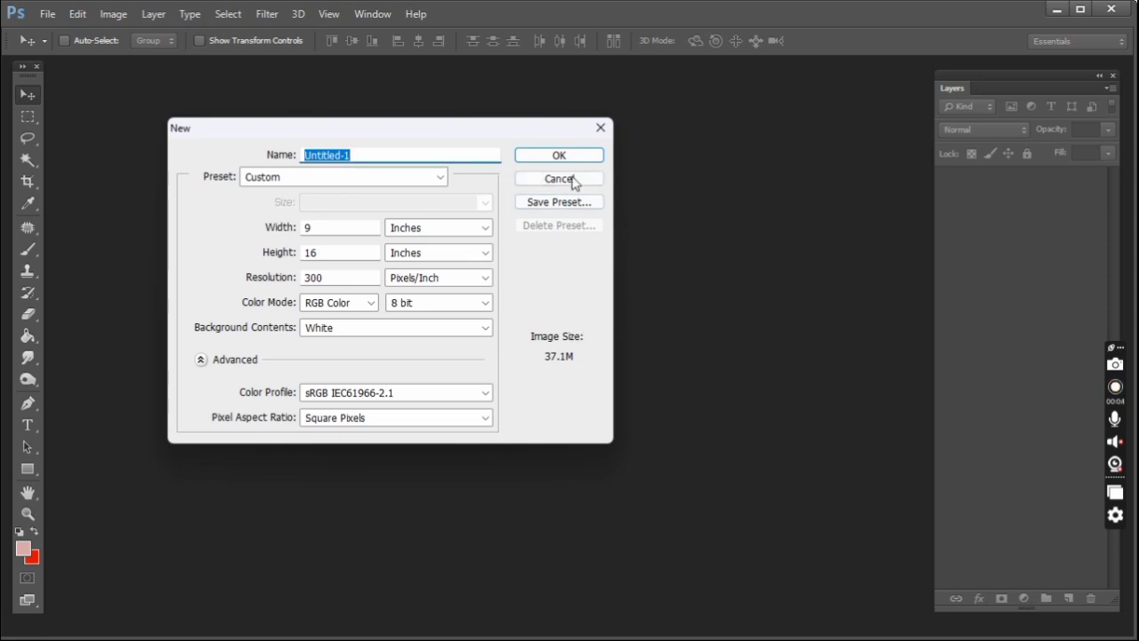
pyautogui.doubleClick(328, 230)
pyautogui.write('5')
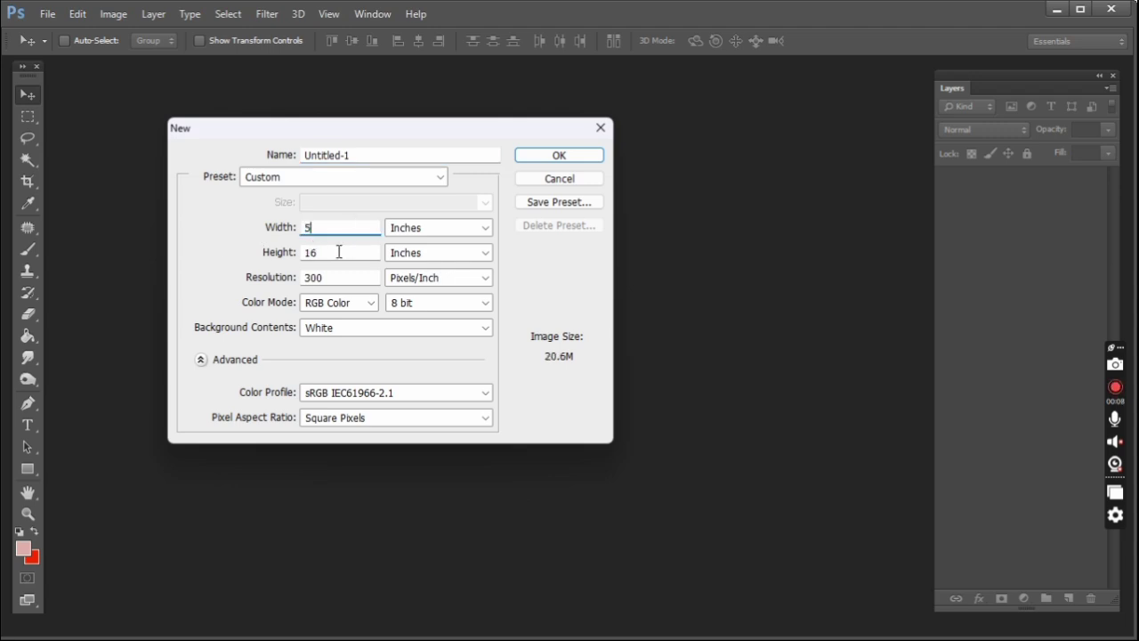
pyautogui.doubleClick(338, 252)
pyautogui.write('8')
pyautogui.click(558, 156)
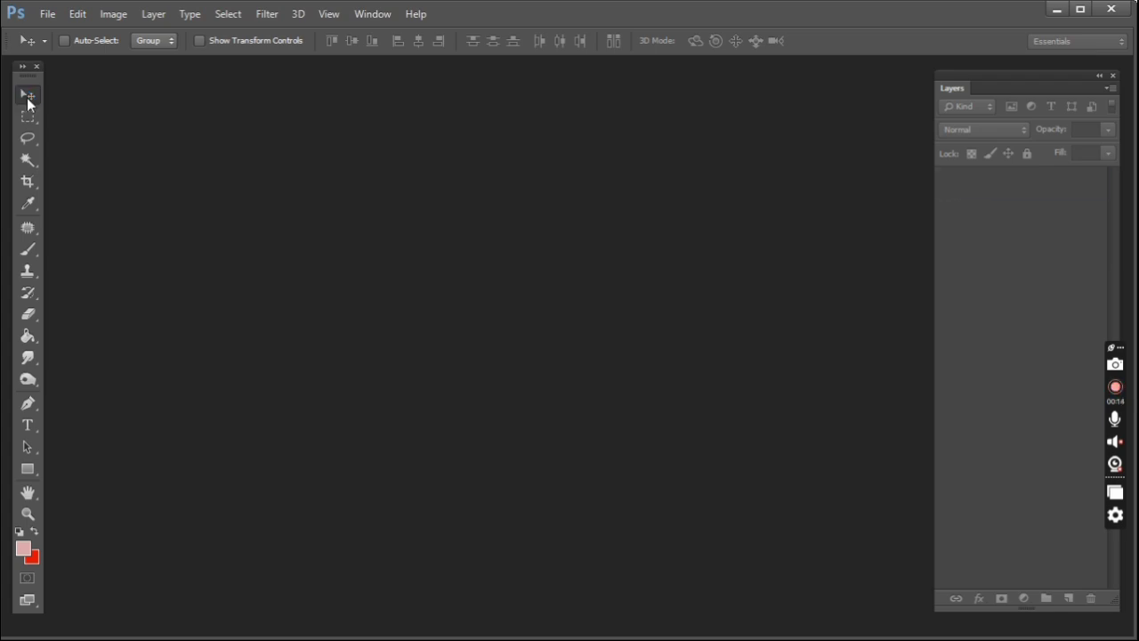
pyautogui.moveTo(163, 65); pyautogui.dragTo(385, 108)
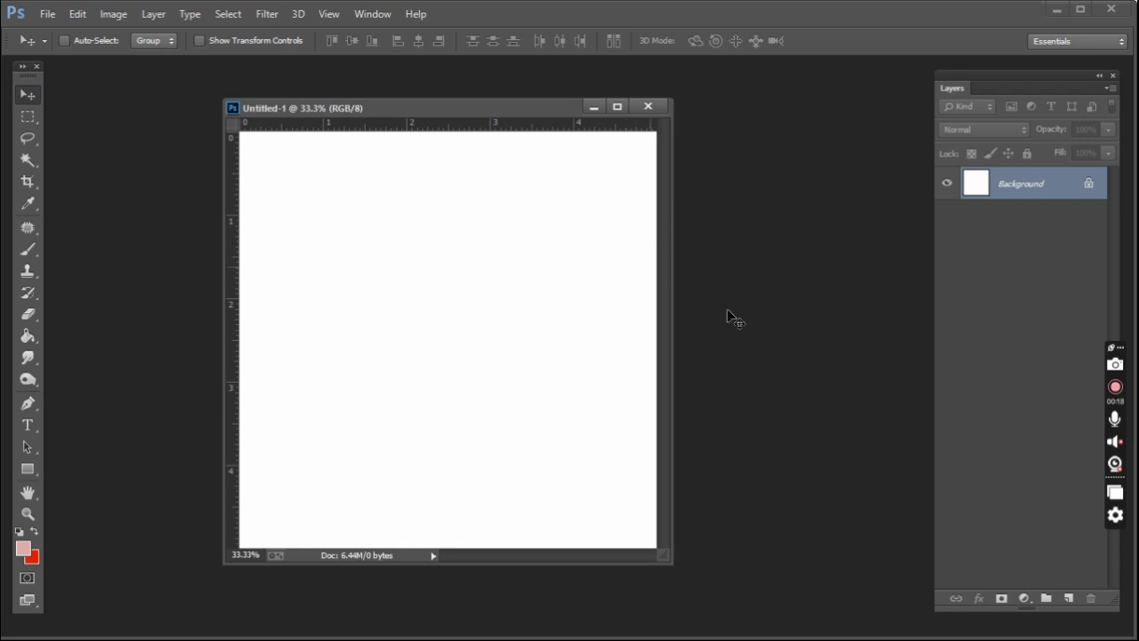
# Open rainbow-light-watercolor-stains from the Desktop's Rakshabandhan Material folder.
pyautogui.hotkey('ctrl', 'o')
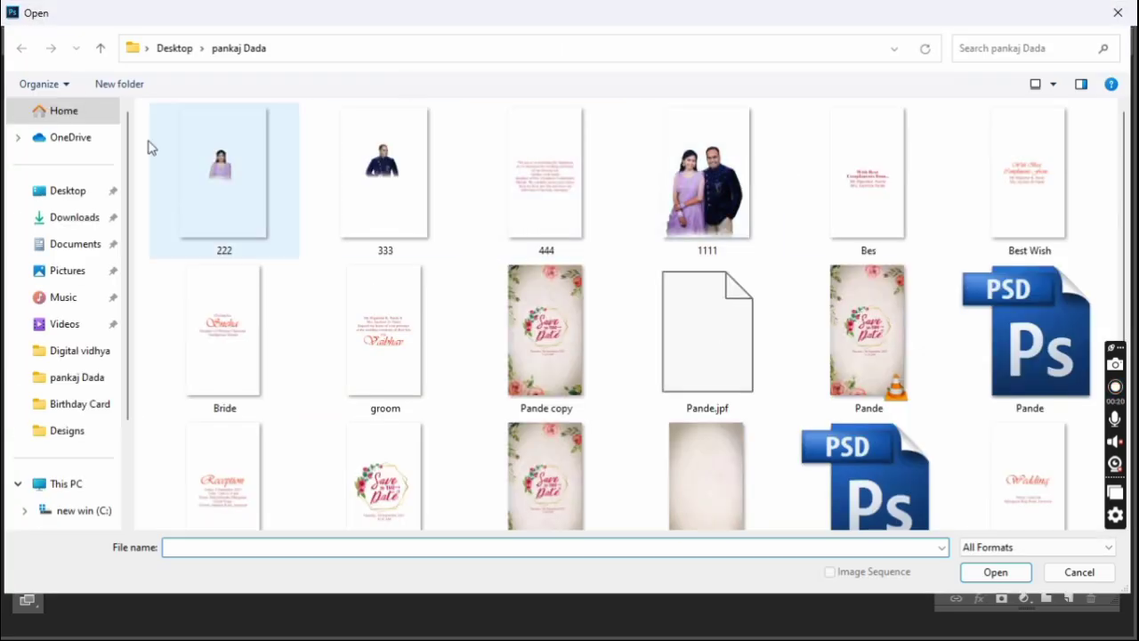
pyautogui.click(56, 192)
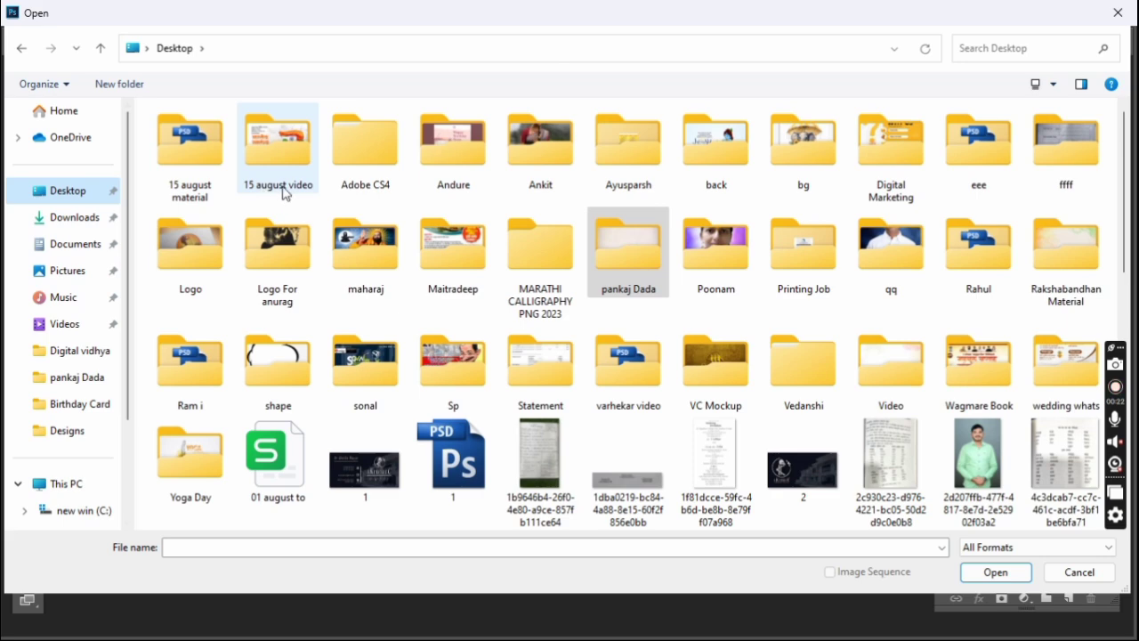
pyautogui.press('r')
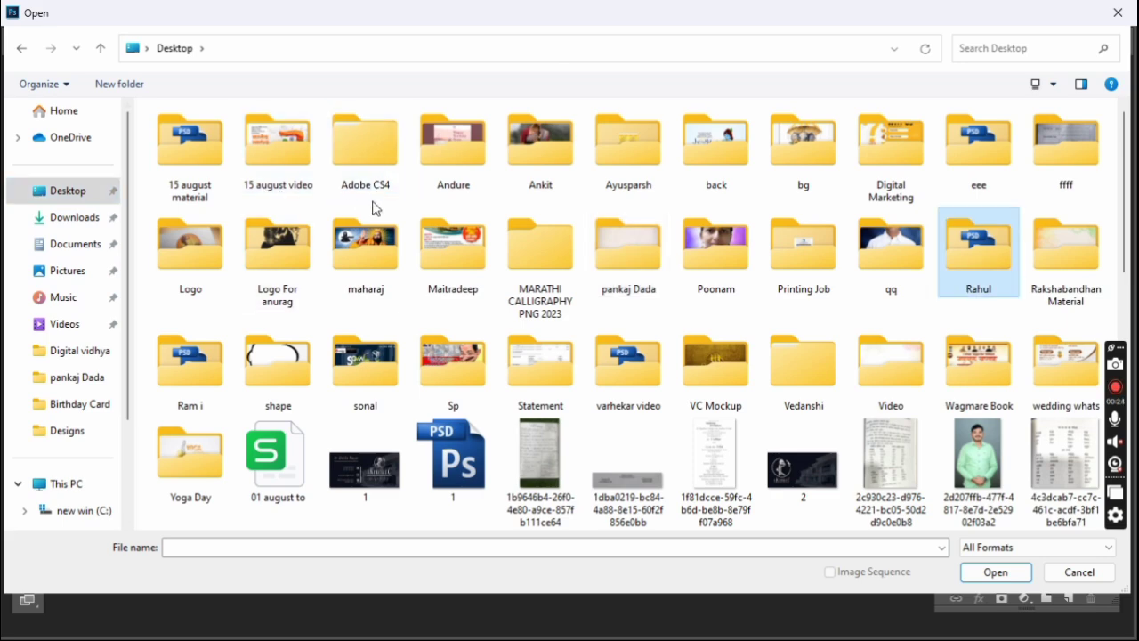
pyautogui.click(1042, 274)
pyautogui.press('Return')
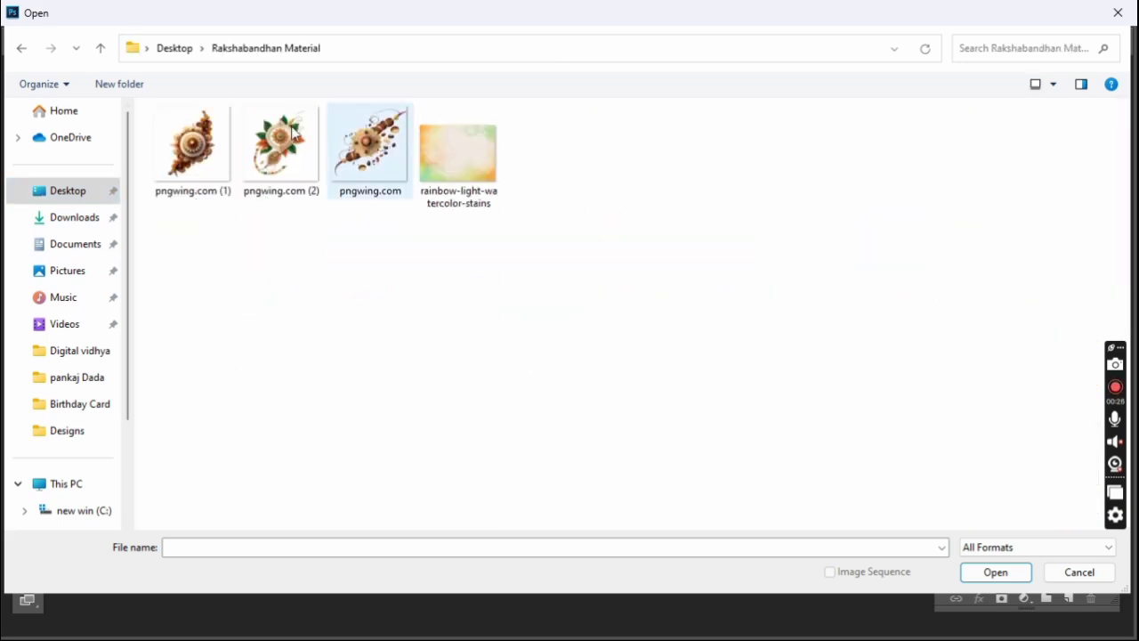
pyautogui.doubleClick(463, 198)
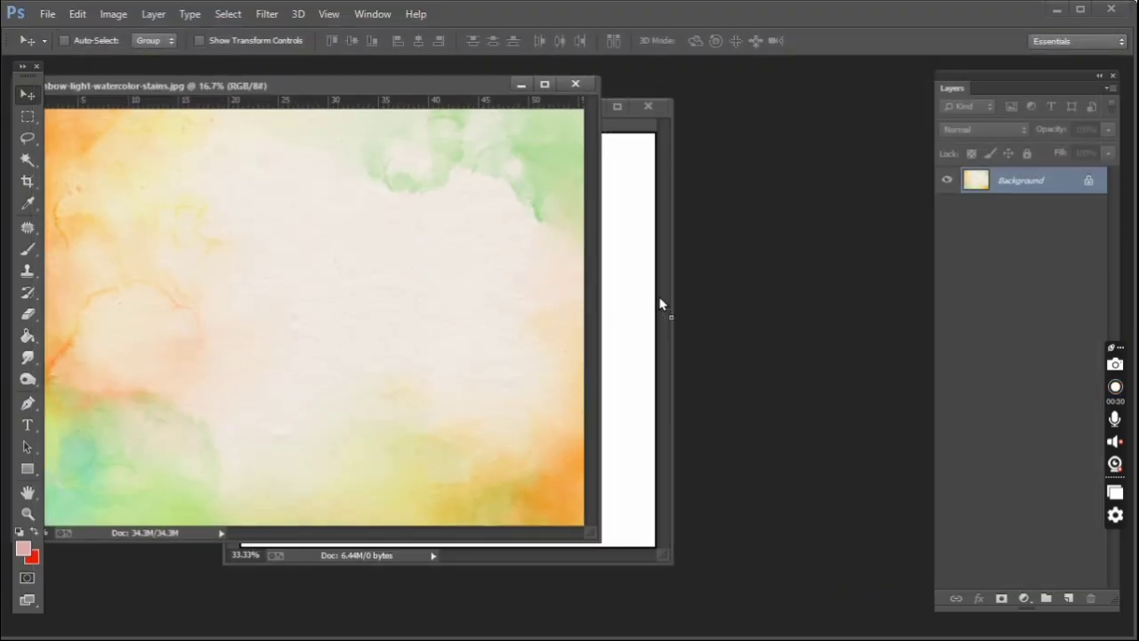
# Drag the watercolor image into Untitled-1 as Layer 1 and close the source image.
pyautogui.moveTo(442, 283); pyautogui.dragTo(633, 267)
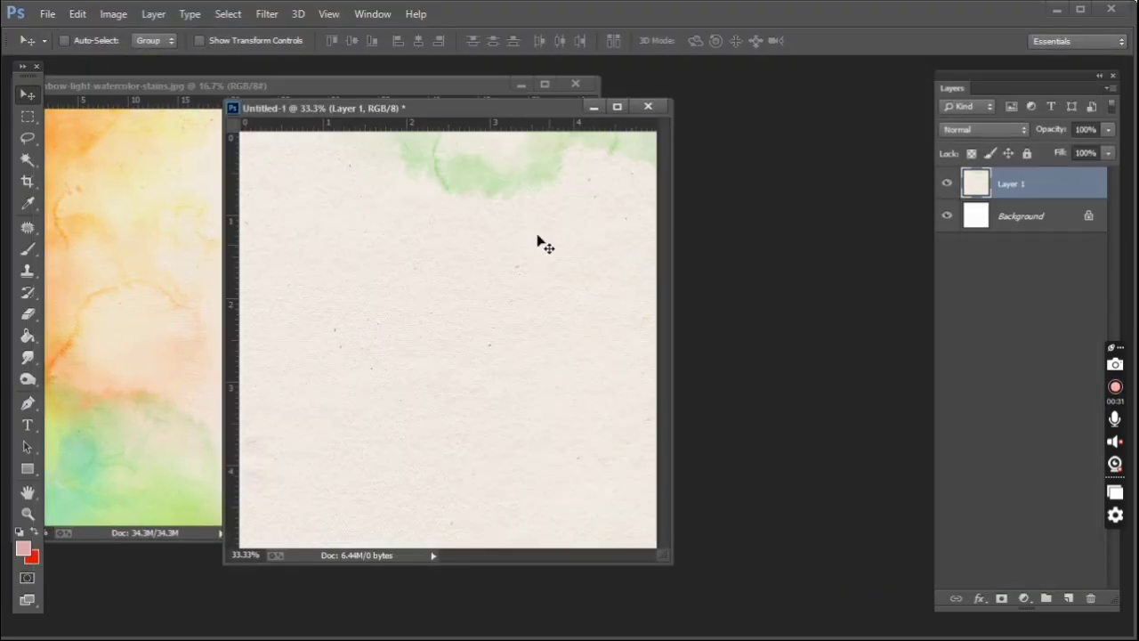
pyautogui.click(186, 164)
pyautogui.click(574, 84)
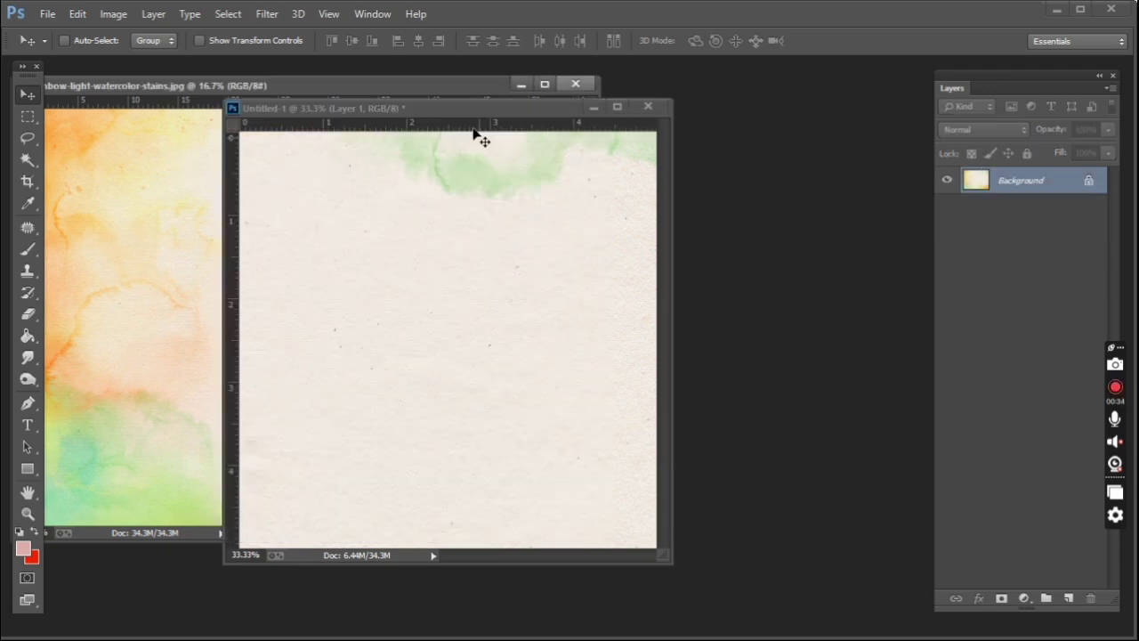
pyautogui.press('f')
pyautogui.press('f')
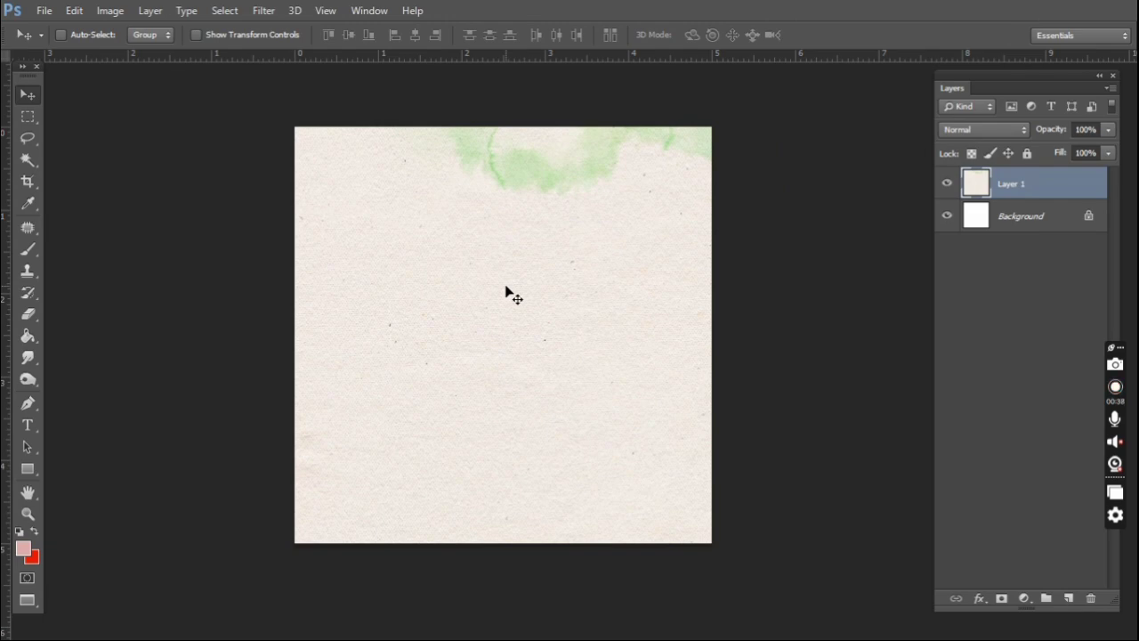
# Scale the watercolor layer to about 54% and position it to cover the canvas.
pyautogui.hotkey('ctrl', 't')
pyautogui.scroll(-2, 526, 299)
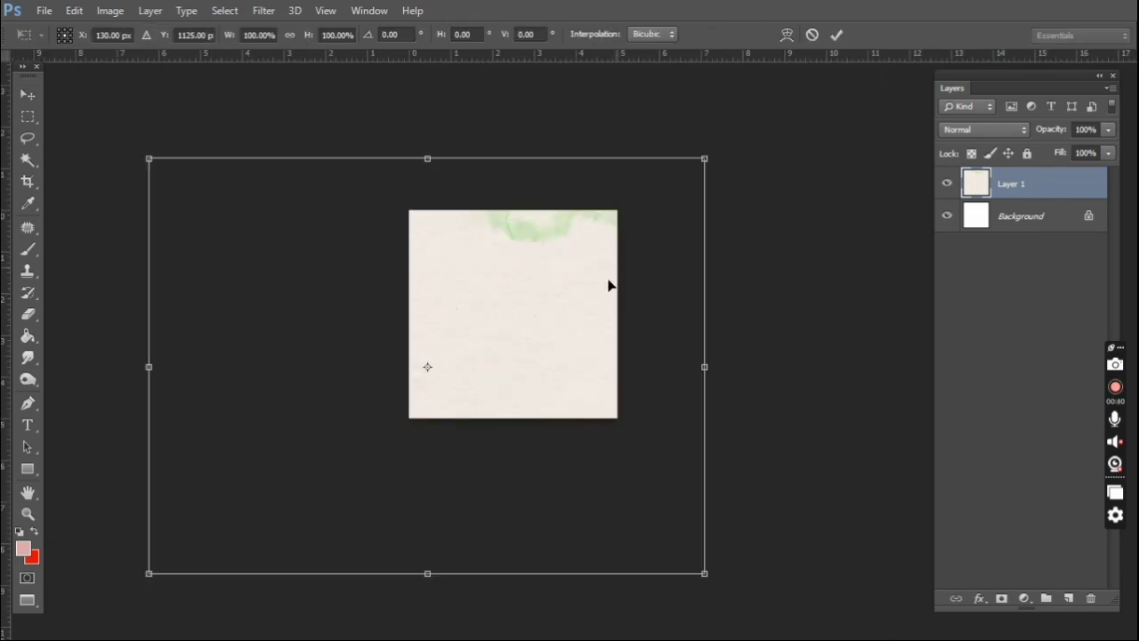
pyautogui.moveTo(609, 285); pyautogui.dragTo(535, 322)
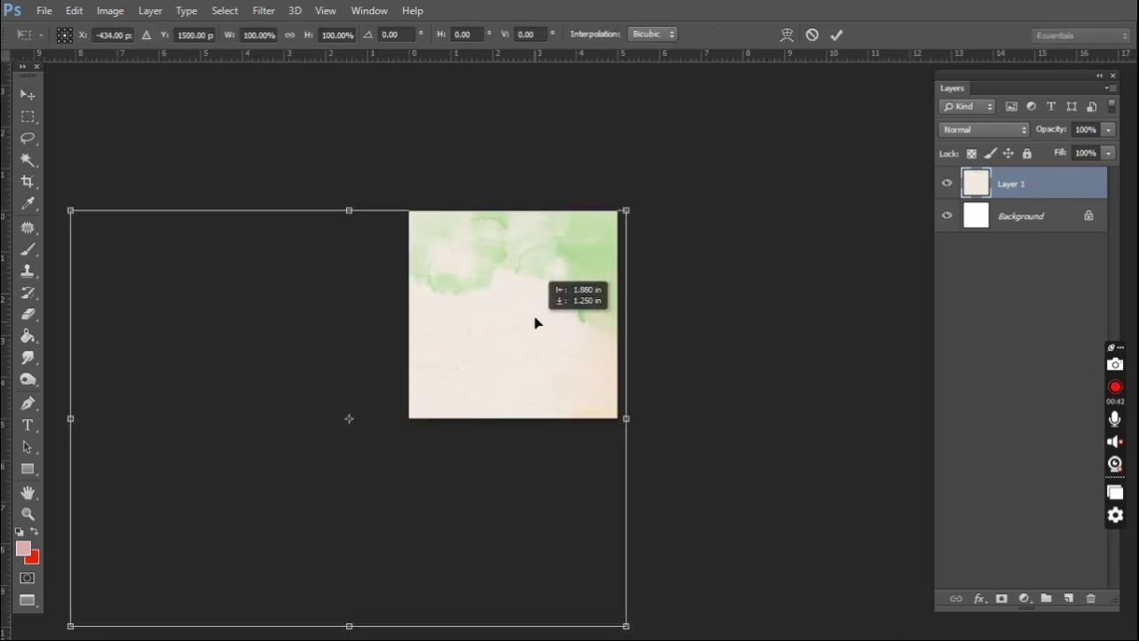
pyautogui.scroll(-1, 652, 234)
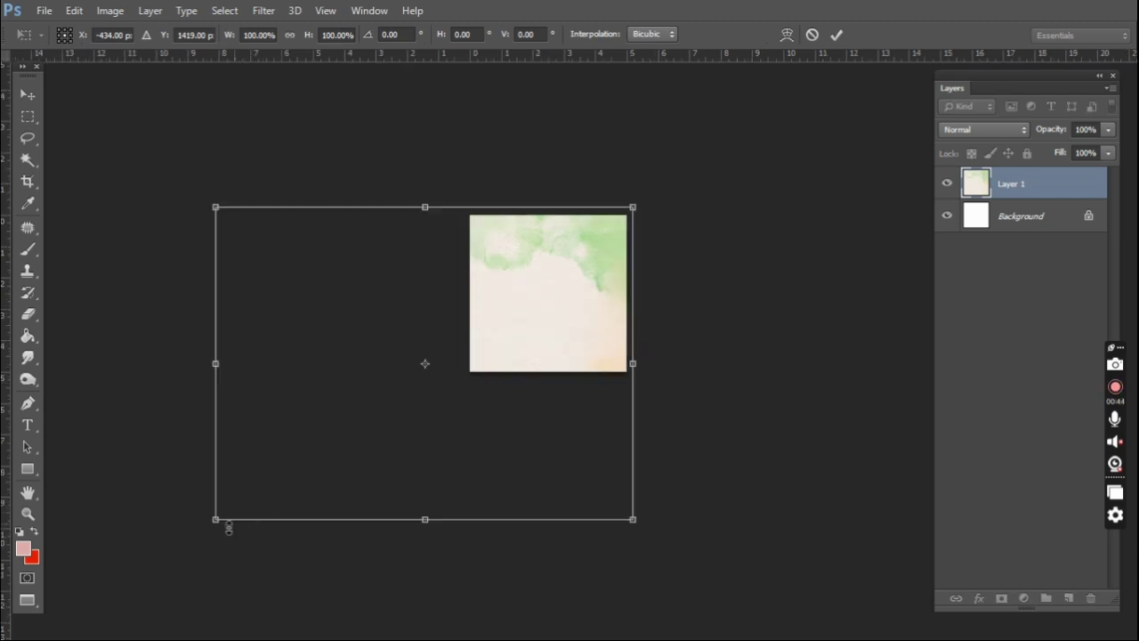
pyautogui.moveTo(219, 518); pyautogui.dragTo(394, 359)
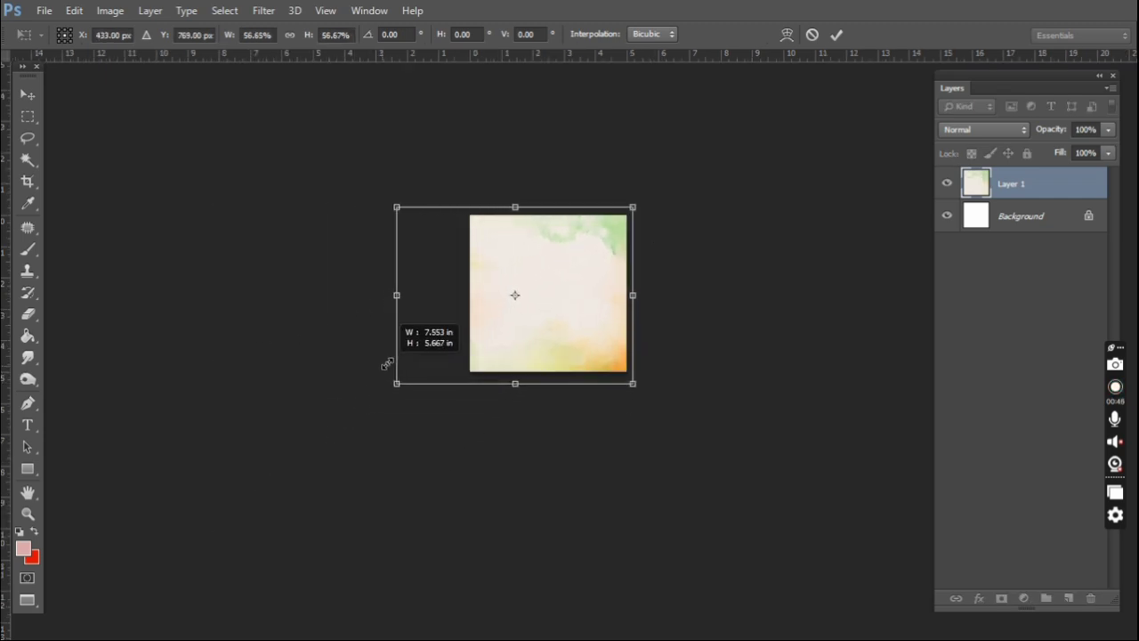
pyautogui.moveTo(394, 359); pyautogui.dragTo(400, 356)
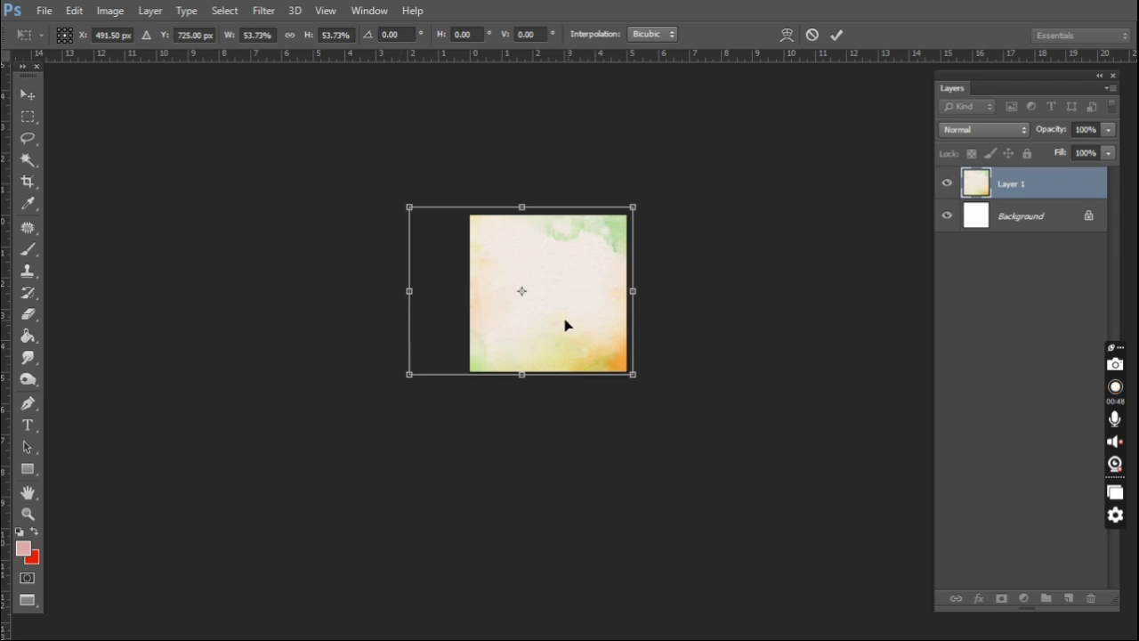
pyautogui.moveTo(564, 326); pyautogui.dragTo(590, 326)
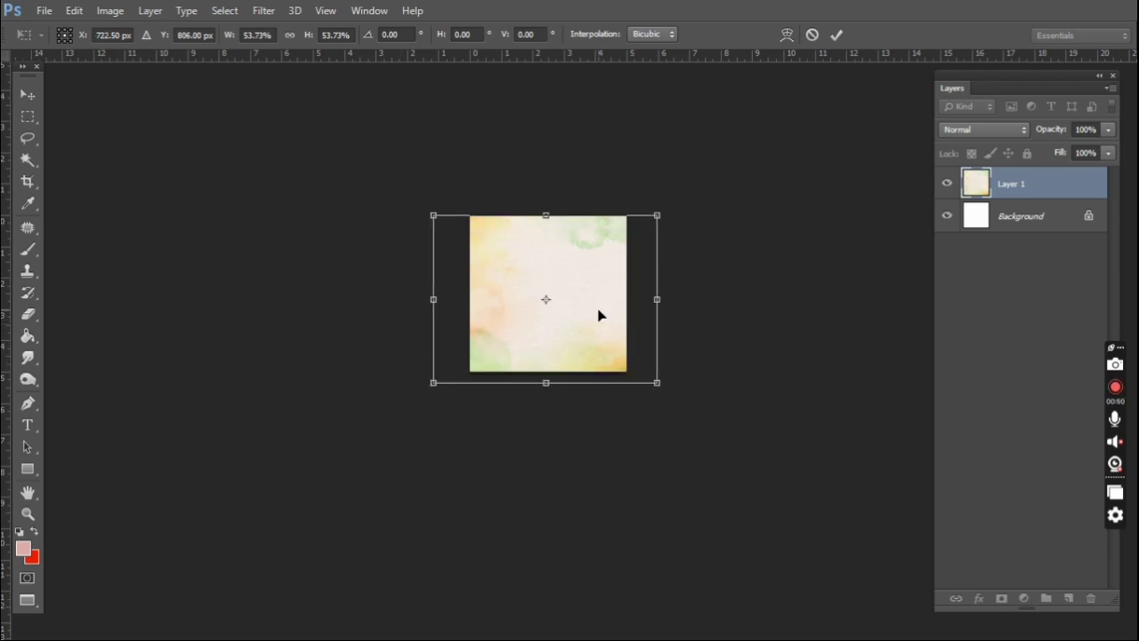
pyautogui.hotkey('shift', 'Up')
pyautogui.hotkey('shift', 'Up')
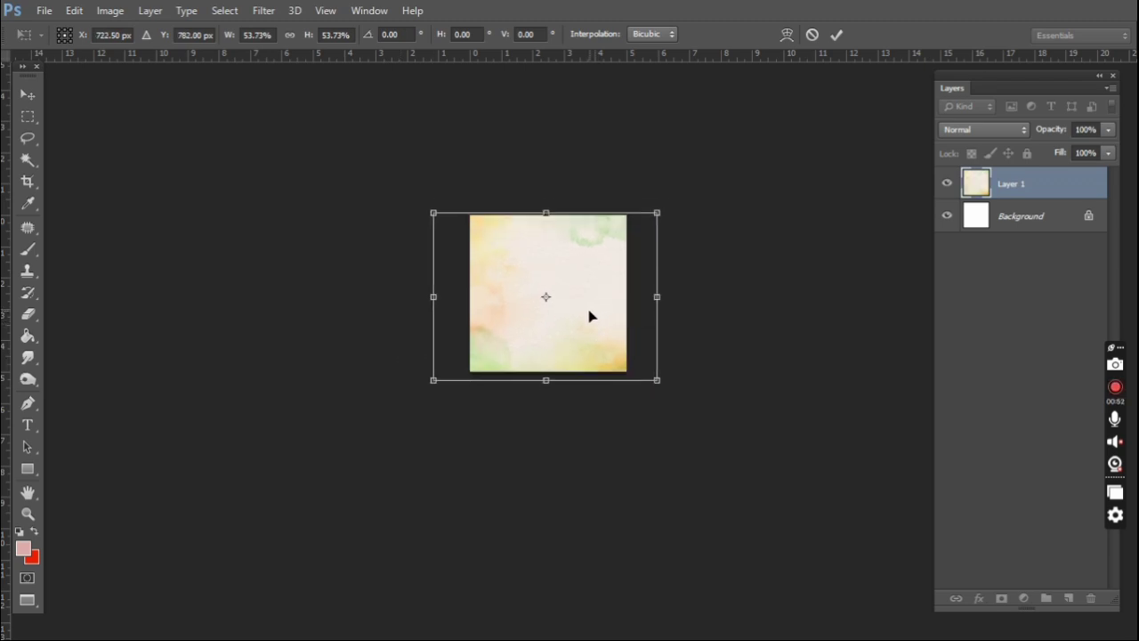
pyautogui.hotkey('shift', 'Up')
pyautogui.hotkey('shift', 'Up')
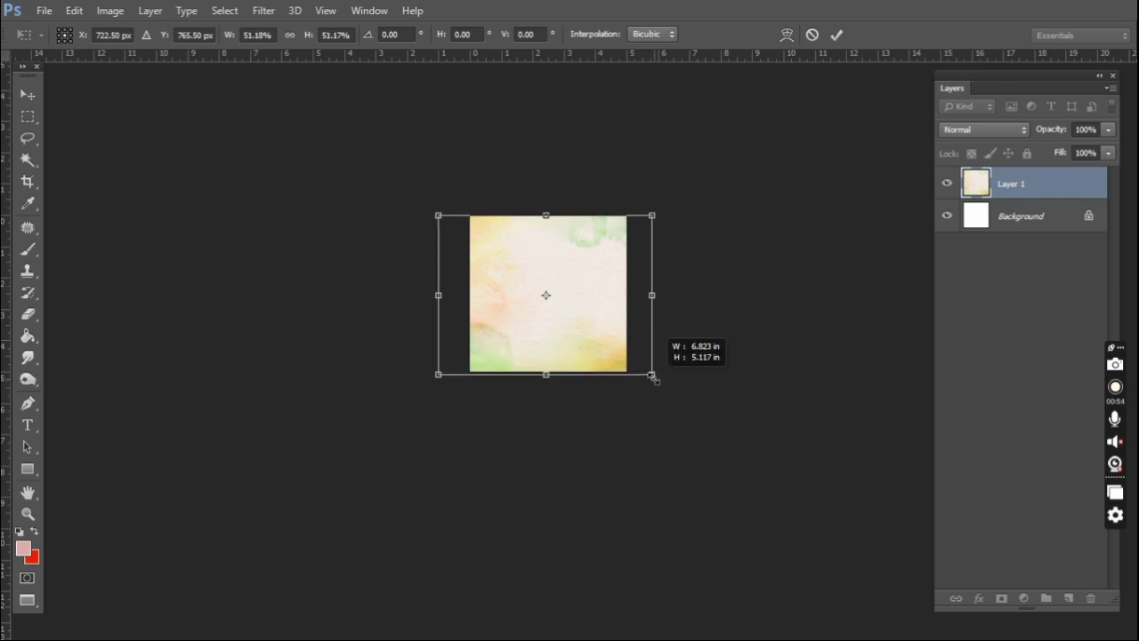
pyautogui.press('Return')
# Restore the normal screen view and window, then bring up the Open dialog.
pyautogui.moveTo(569, 301)
pyautogui.mouseDown()
pyautogui.moveTo(437, 321)
pyautogui.moveTo(432, 361)
pyautogui.mouseUp()
pyautogui.scroll(2, 504, 294)
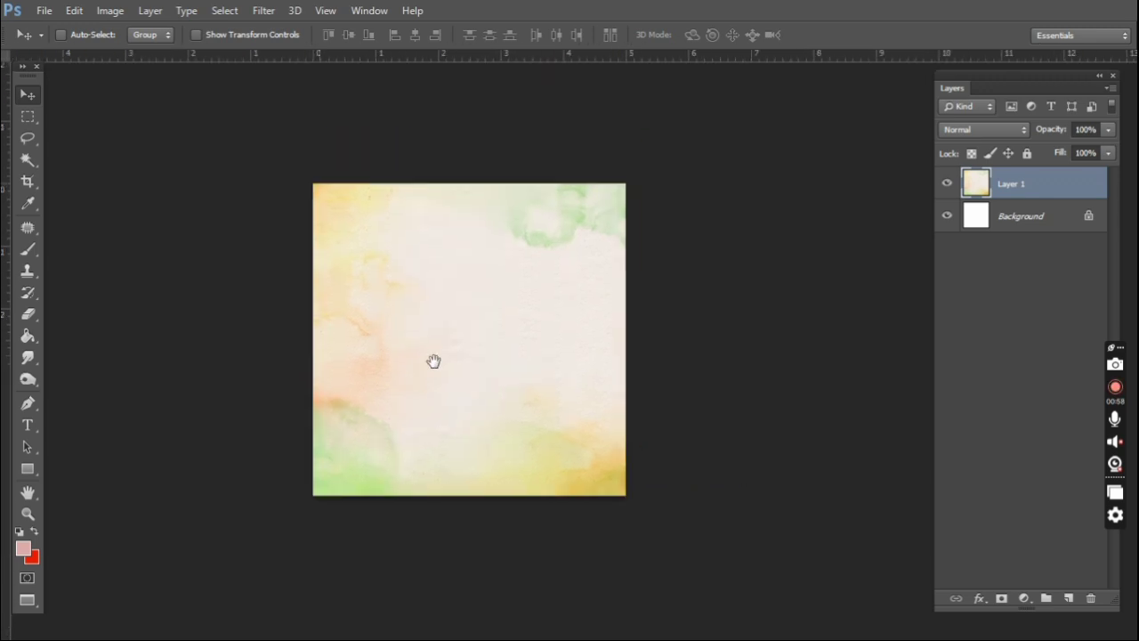
pyautogui.press('f')
pyautogui.press('f')
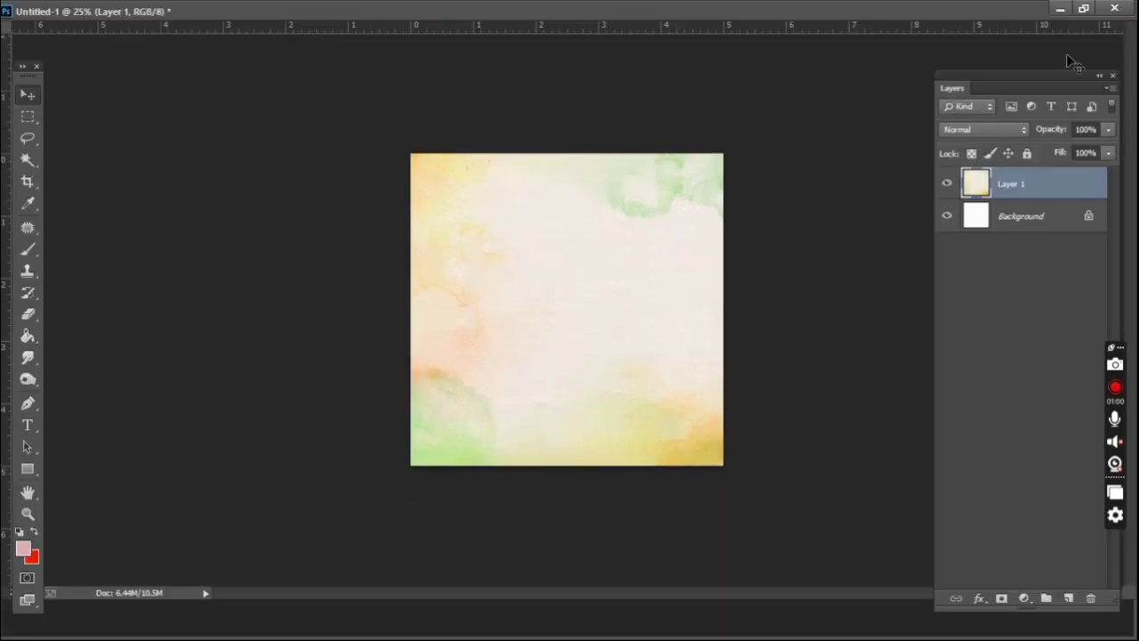
pyautogui.click(1083, 9)
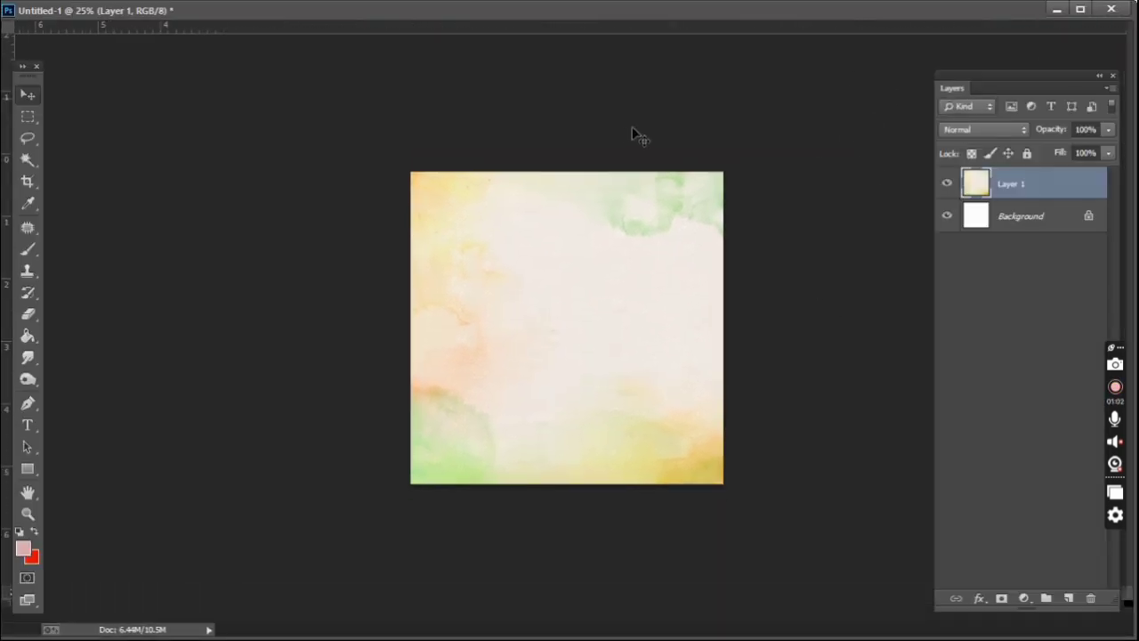
pyautogui.press('f')
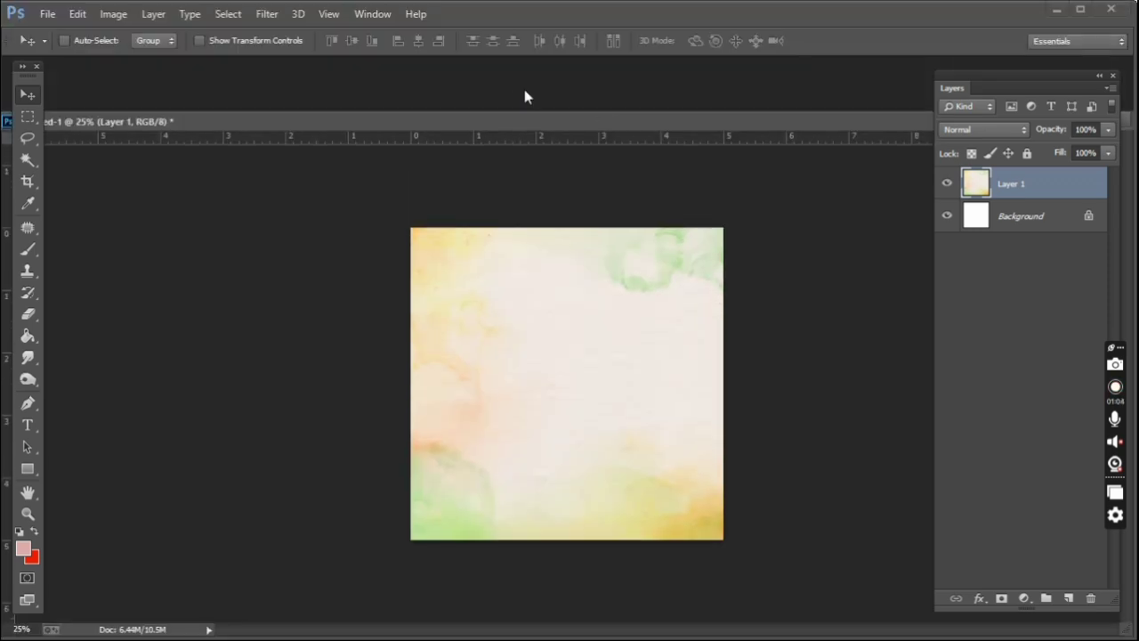
pyautogui.hotkey('ctrl', 'o')
# Drag the pngwing.com (2) rakhi image into the card as Layer 2 and close its source.
pyautogui.click(286, 290)
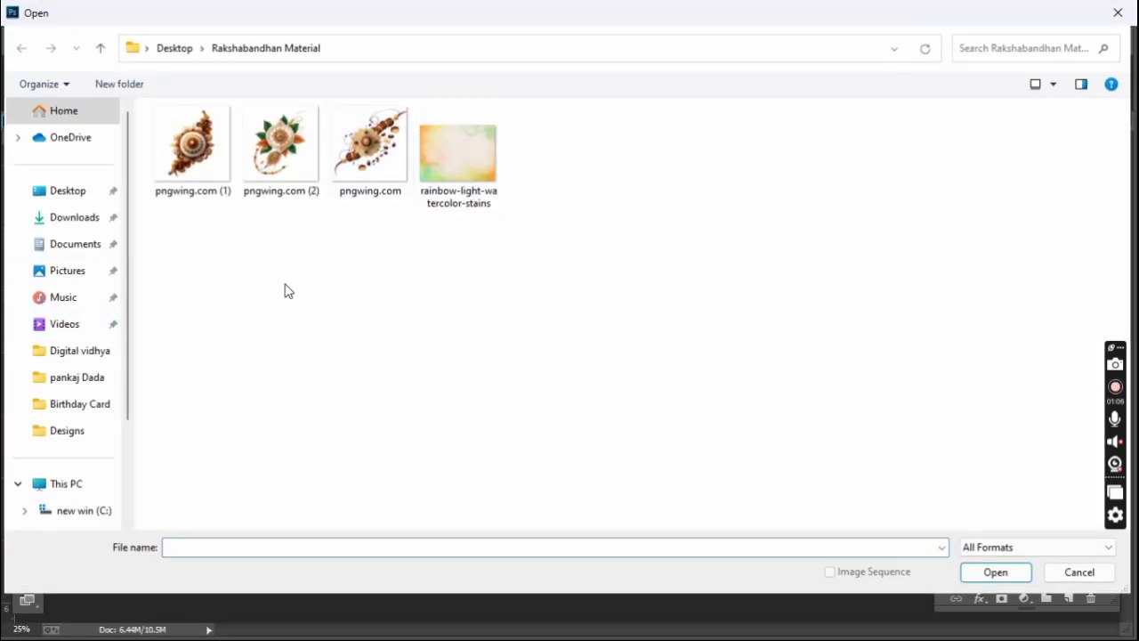
pyautogui.moveTo(281, 147)
pyautogui.doubleClick(272, 178)
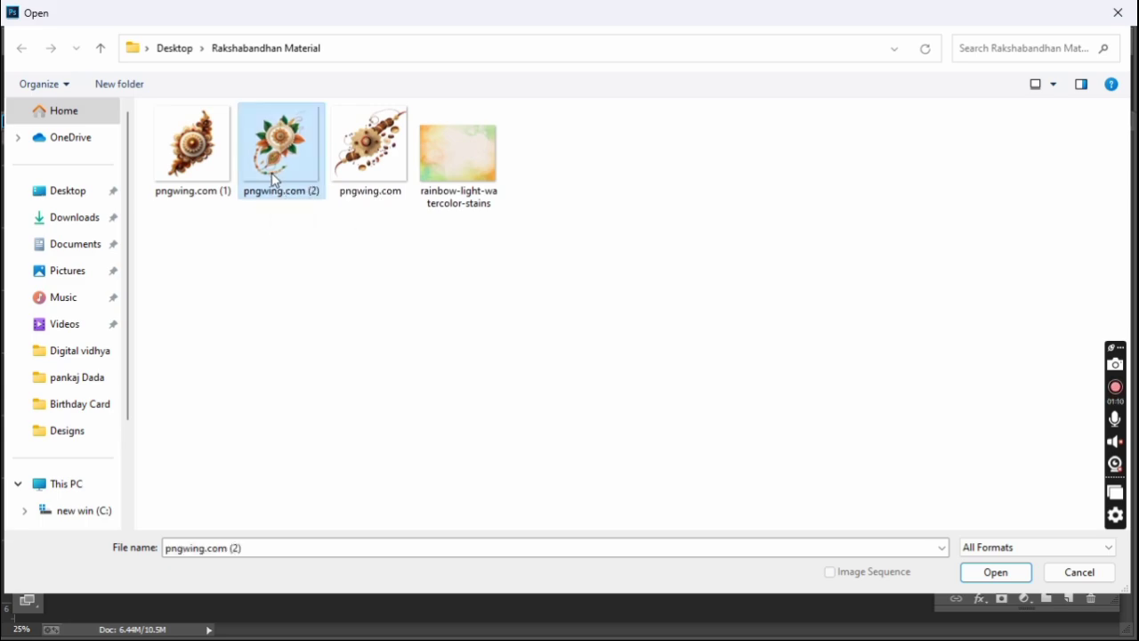
pyautogui.moveTo(298, 347); pyautogui.dragTo(423, 360)
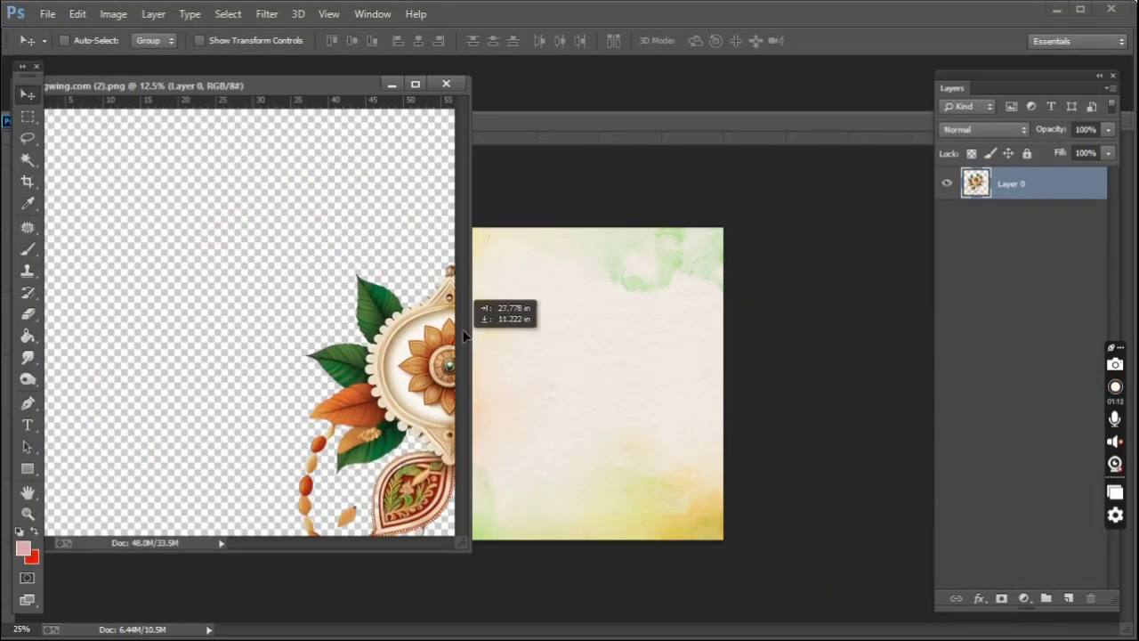
pyautogui.click(328, 104)
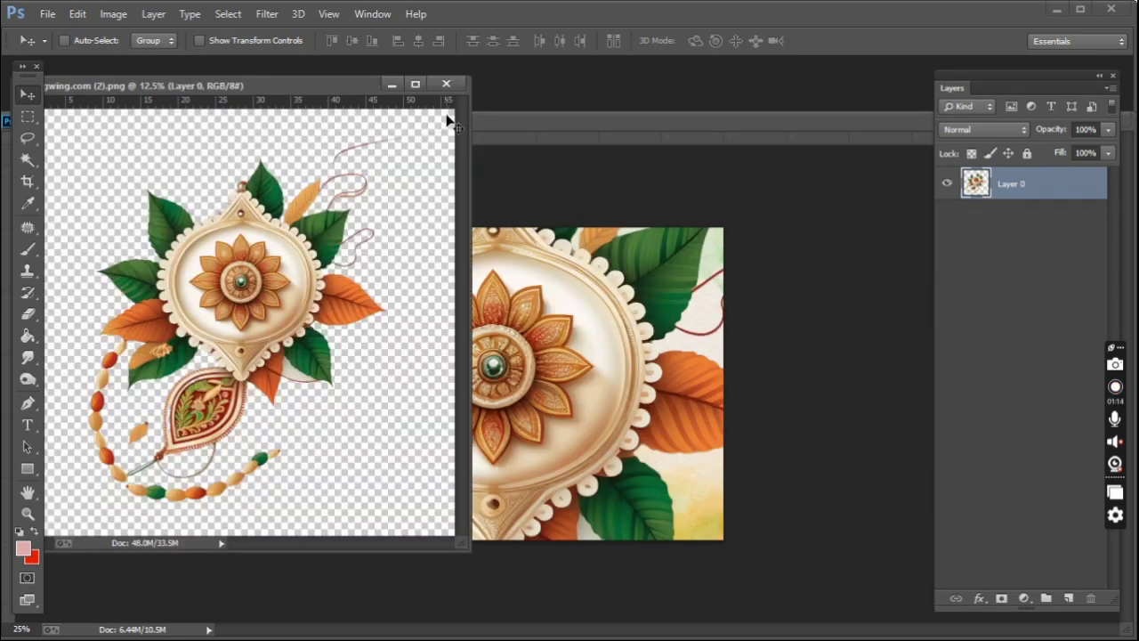
pyautogui.click(446, 84)
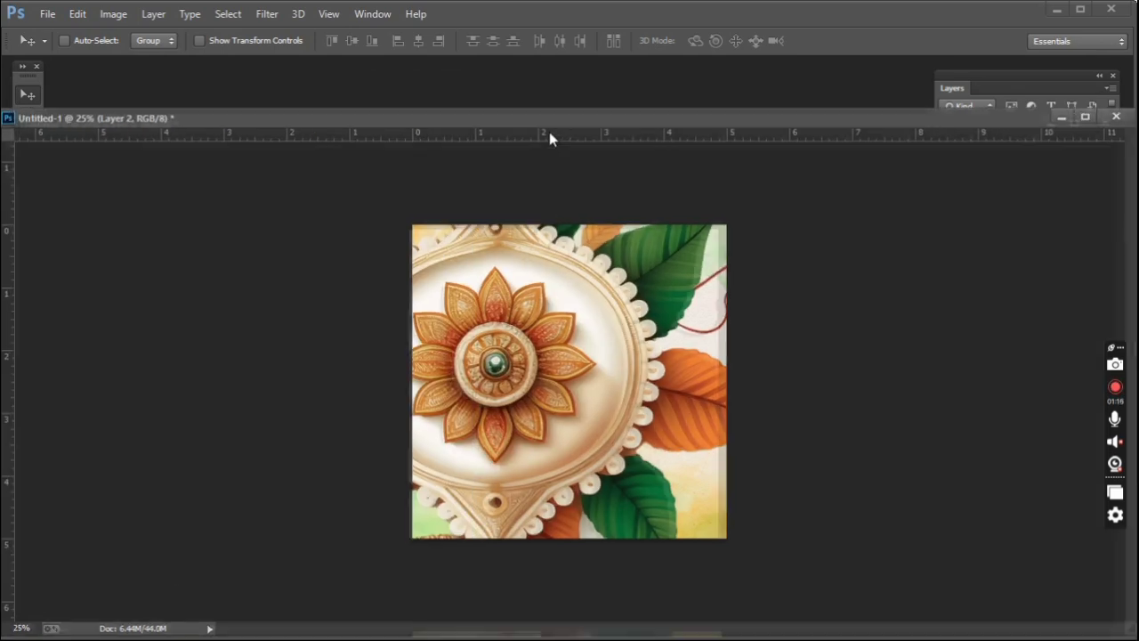
pyautogui.press('f')
pyautogui.press('f')
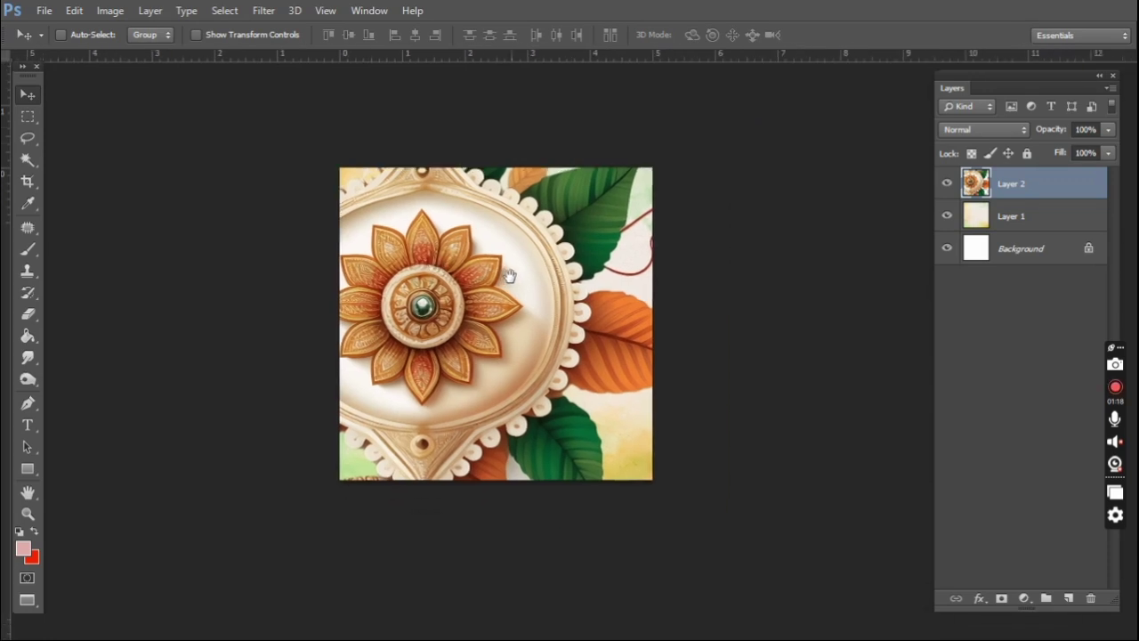
# Scale the rakhi down to about 22.6% and place it on the card.
pyautogui.hotkey('ctrl', 't')
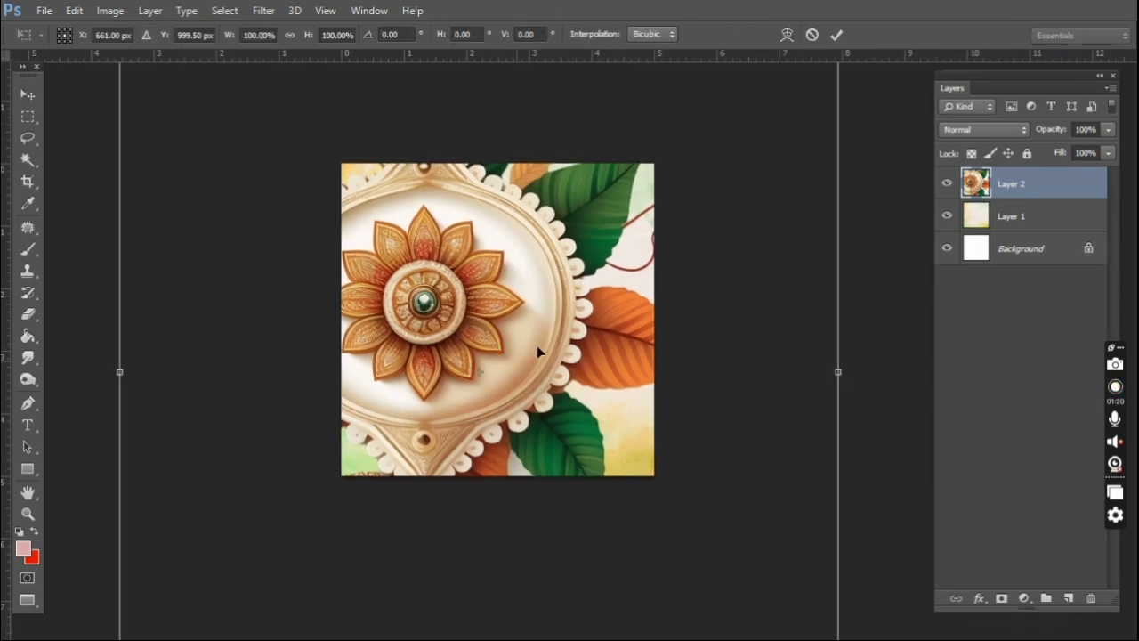
pyautogui.scroll(-2, 411, 332)
pyautogui.moveTo(634, 164); pyautogui.dragTo(408, 393)
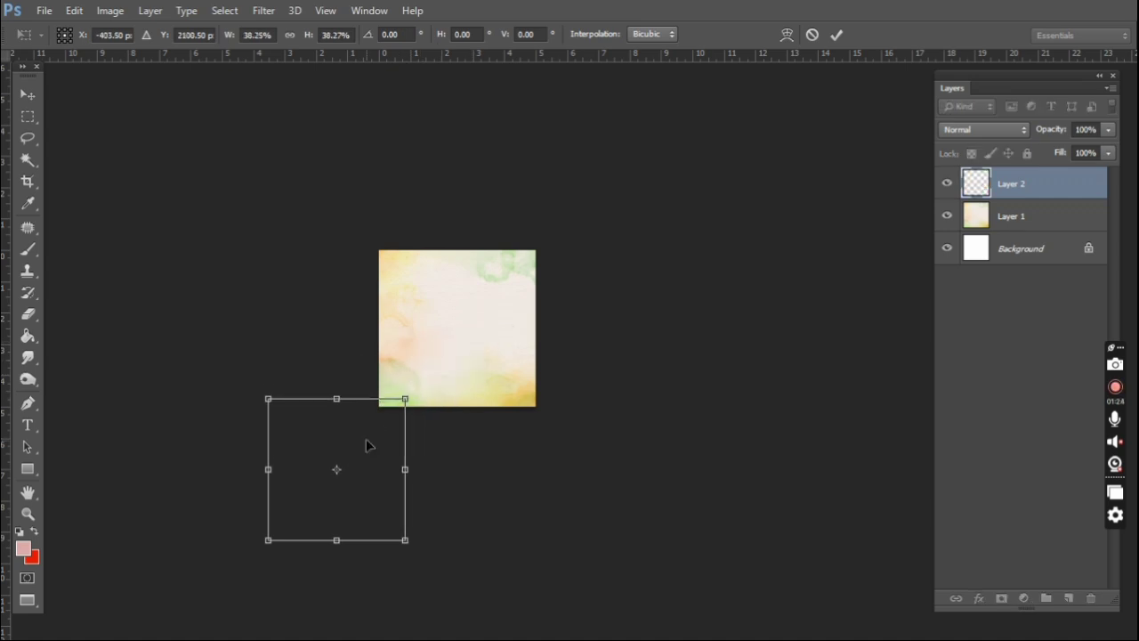
pyautogui.moveTo(368, 442); pyautogui.dragTo(469, 294)
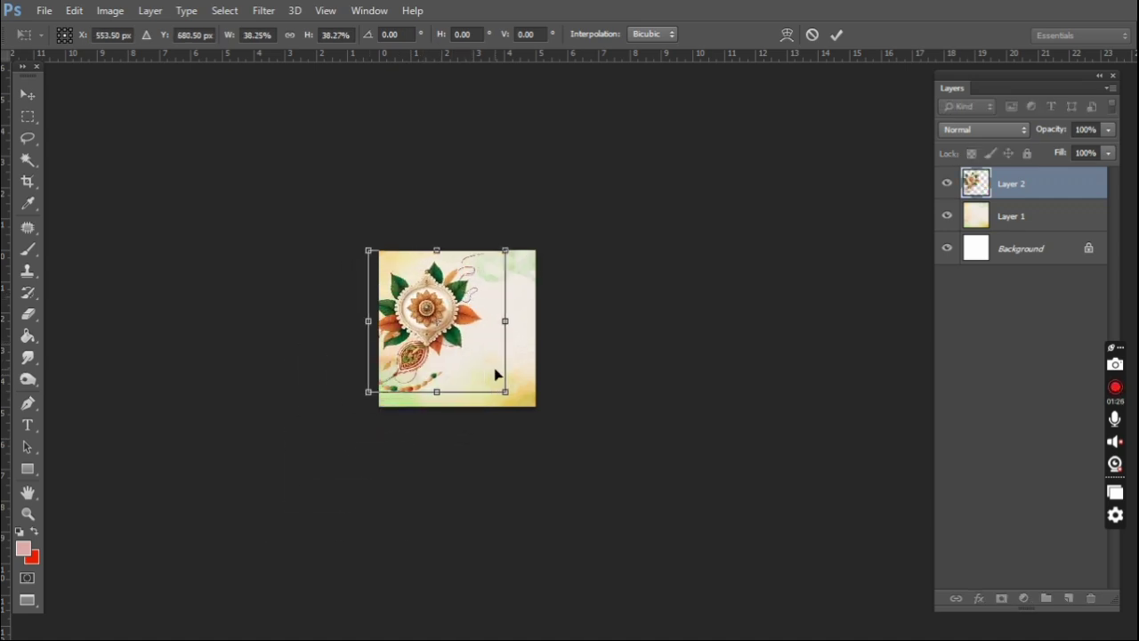
pyautogui.moveTo(507, 392); pyautogui.dragTo(477, 363)
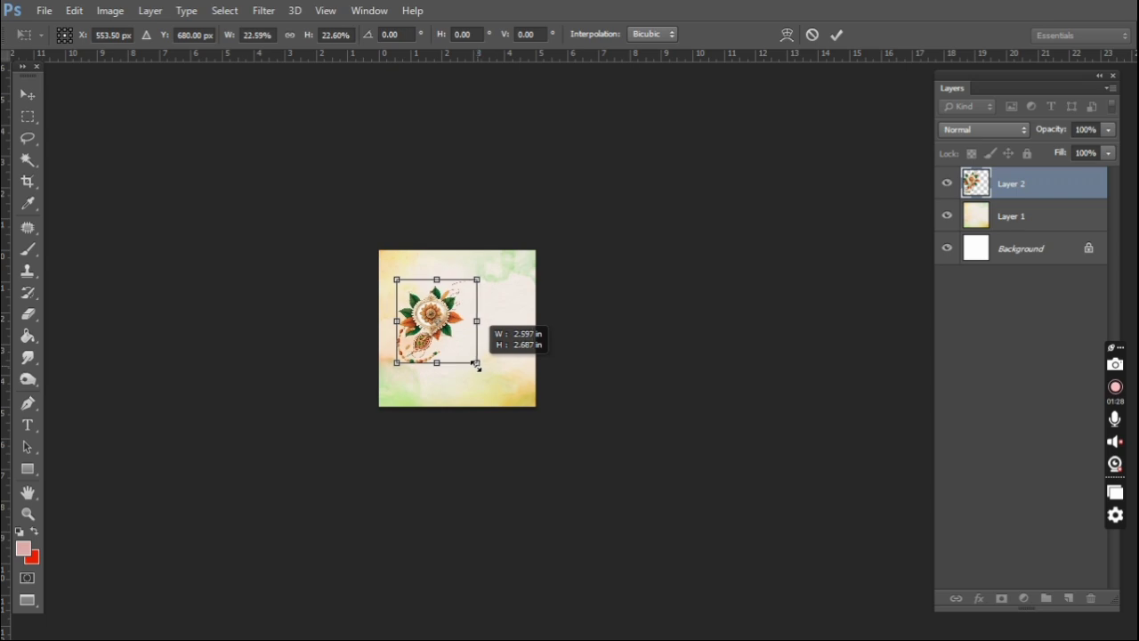
pyautogui.press('Return')
# Nudge the rakhi into the card's upper-left area with small moves and arrow keys.
pyautogui.hotkey('ctrl', '+')
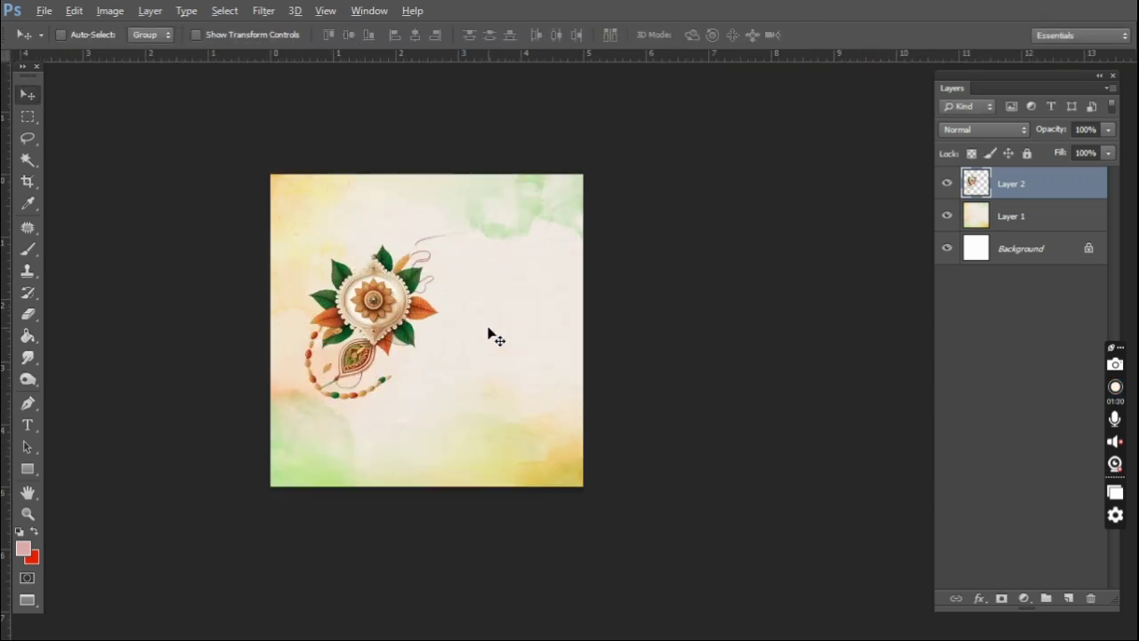
pyautogui.moveTo(403, 315); pyautogui.dragTo(414, 305)
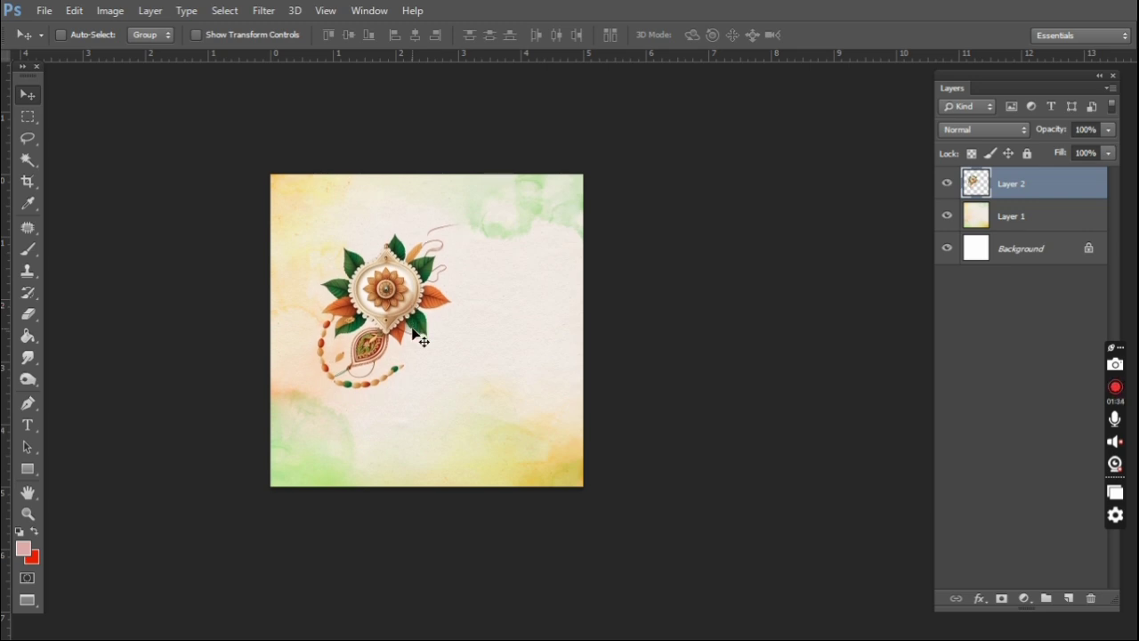
pyautogui.press('Up')
pyautogui.press('Up')
pyautogui.press('Up')
pyautogui.press('Up')
pyautogui.press('Up')
pyautogui.press('Up')
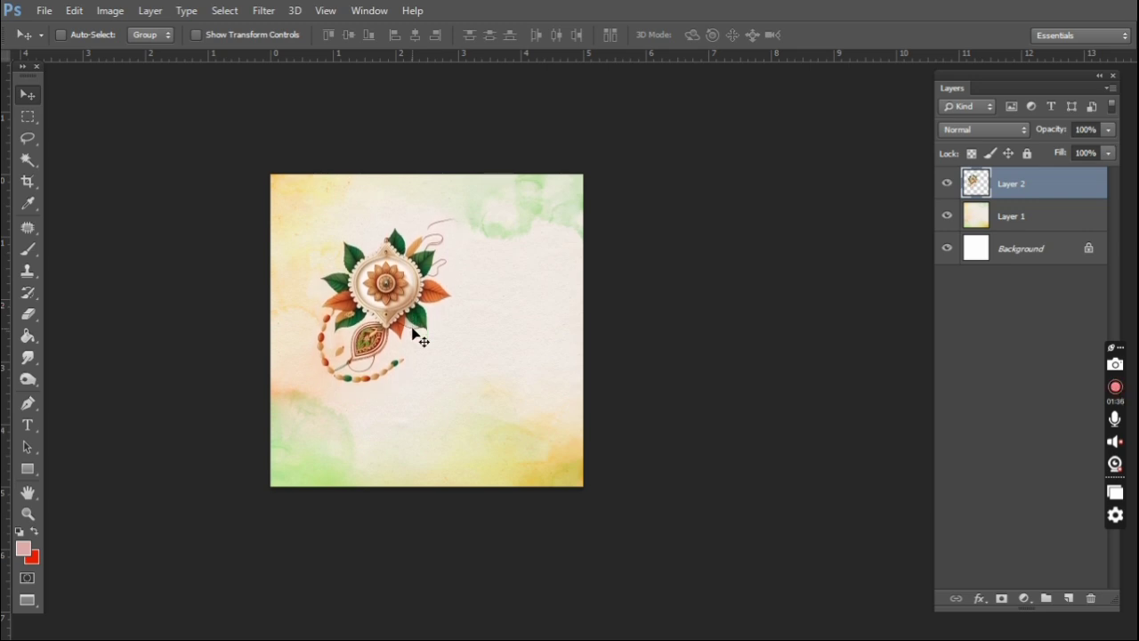
pyautogui.press('Up')
pyautogui.press('Up')
pyautogui.press('Up')
pyautogui.press('Left')
pyautogui.press('Down')
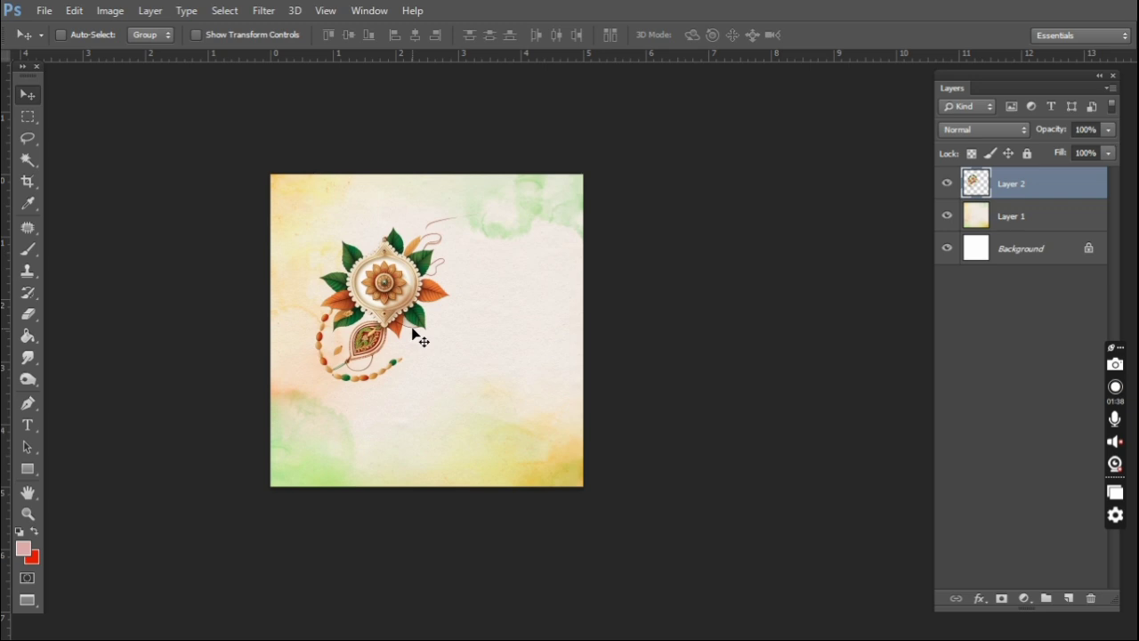
pyautogui.press('Left')
pyautogui.press('Down')
pyautogui.press('Left')
pyautogui.press('Down')
pyautogui.press('Up')
pyautogui.press('Up')
pyautogui.press('Left')
pyautogui.press('Up')
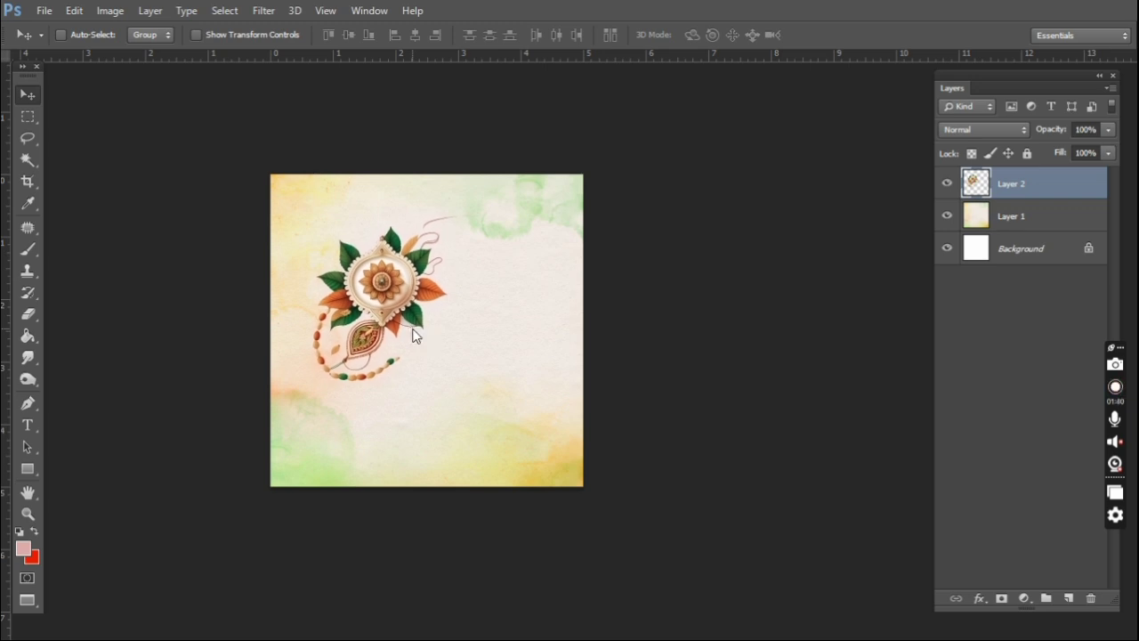
pyautogui.press('Left')
pyautogui.press('Left')
pyautogui.press('Up')
pyautogui.press('Up')
pyautogui.moveTo(404, 299); pyautogui.dragTo(400, 298)
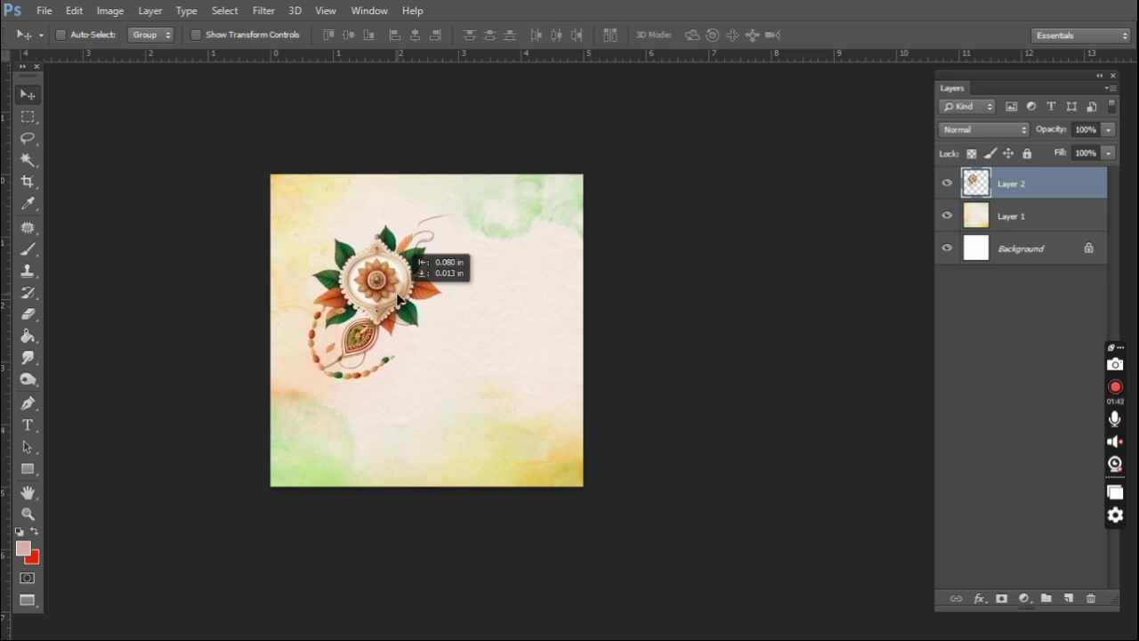
# Reselect the rakhi layer and shift it slightly right and down.
pyautogui.rightClick(470, 258)
pyautogui.click(487, 265)
pyautogui.scroll(1, 525, 338)
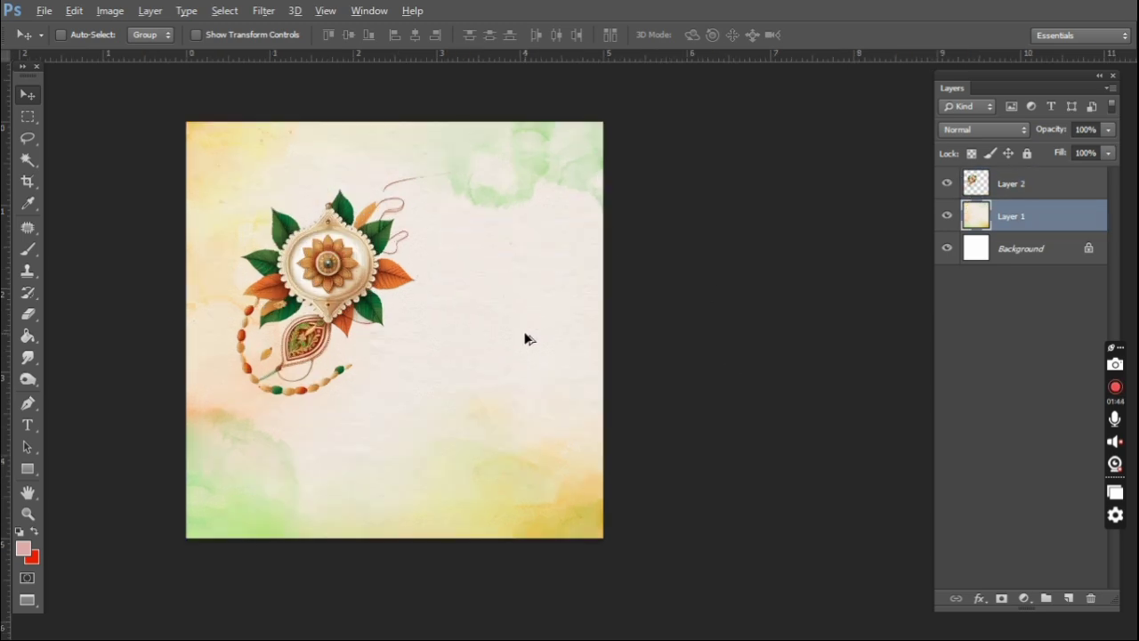
pyautogui.scroll(1, 285, 319)
pyautogui.moveTo(339, 341); pyautogui.dragTo(356, 353)
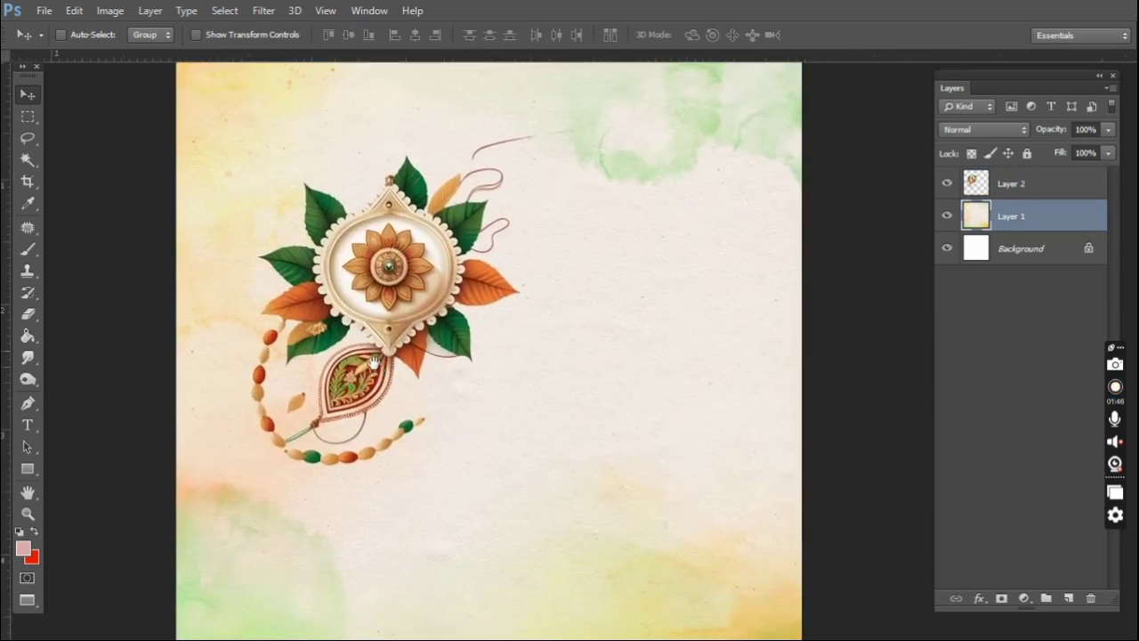
pyautogui.moveTo(520, 332); pyautogui.dragTo(503, 343)
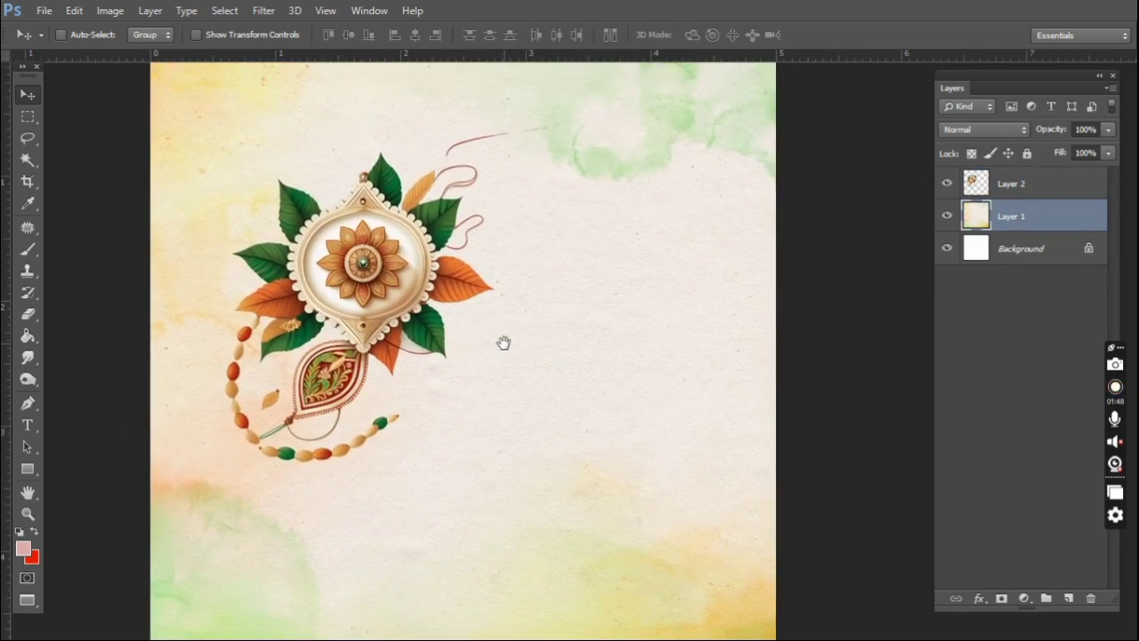
pyautogui.keyDown('ctrl'); pyautogui.click(349, 290); pyautogui.keyUp('ctrl')
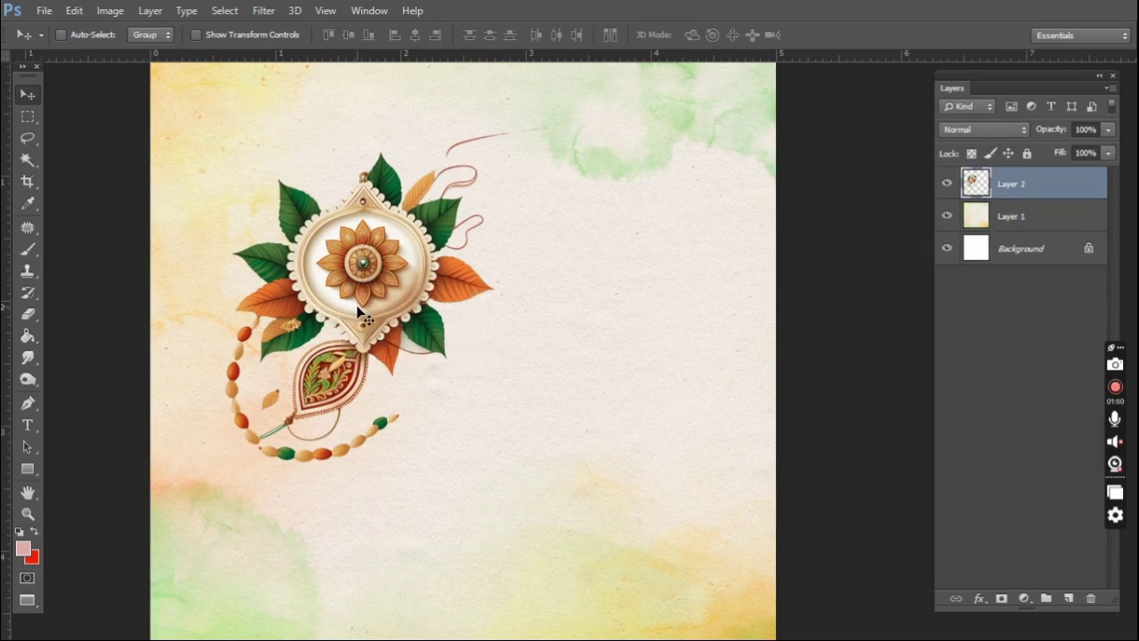
pyautogui.moveTo(349, 290); pyautogui.dragTo(353, 295)
# Paste the five-line Marathi poem into a new text box and select all of it.
pyautogui.click(27, 424)
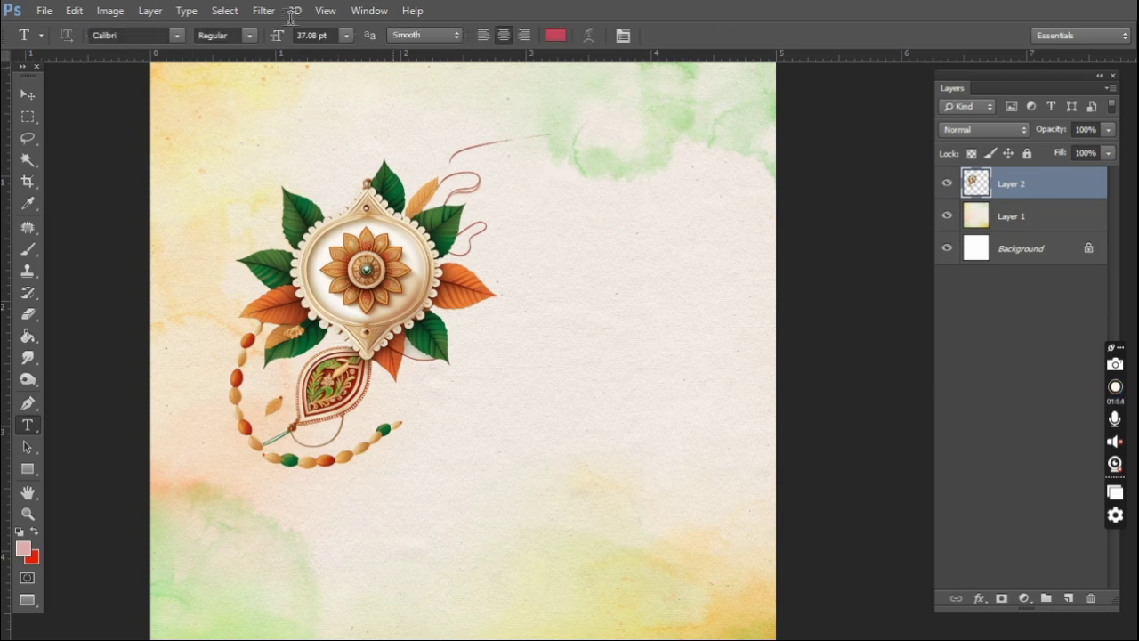
pyautogui.click(569, 258)
pyautogui.hotkey('ctrl', 'v')
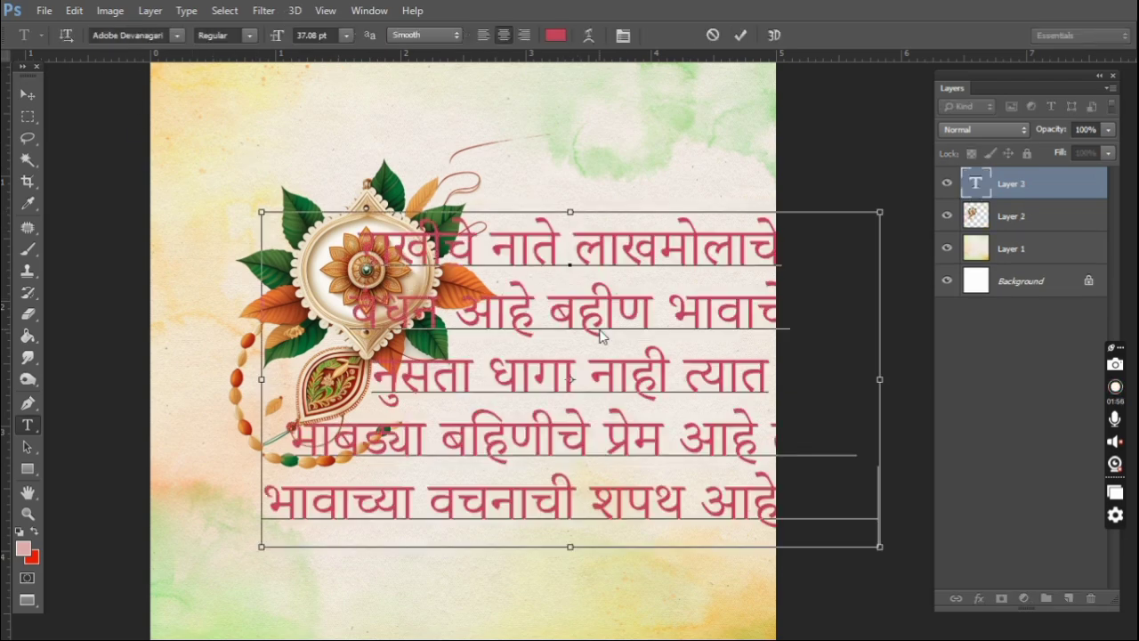
pyautogui.hotkey('ctrl', 'a')
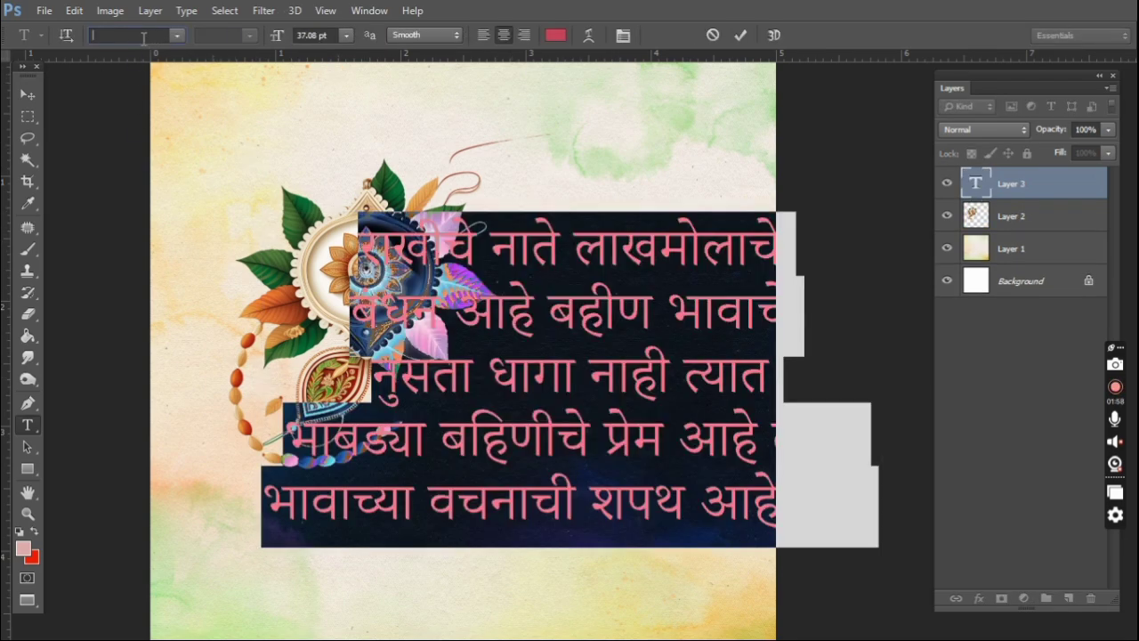
# Set the poem in Baloo 2 Medium, left-aligned, and commit the text.
pyautogui.write('Baloo')
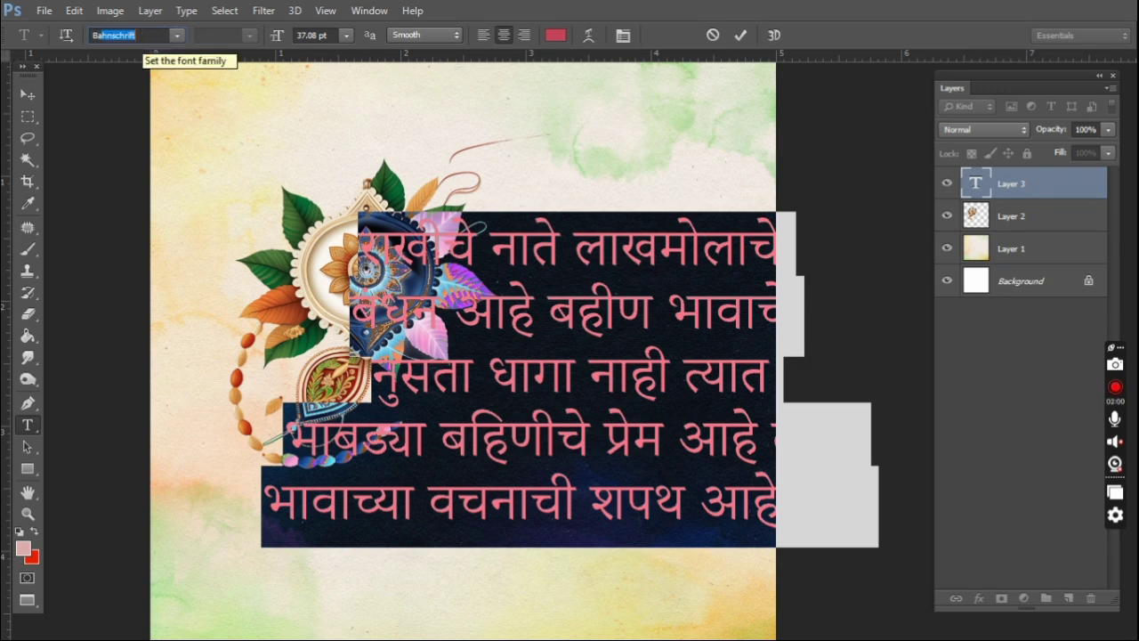
pyautogui.click(178, 36)
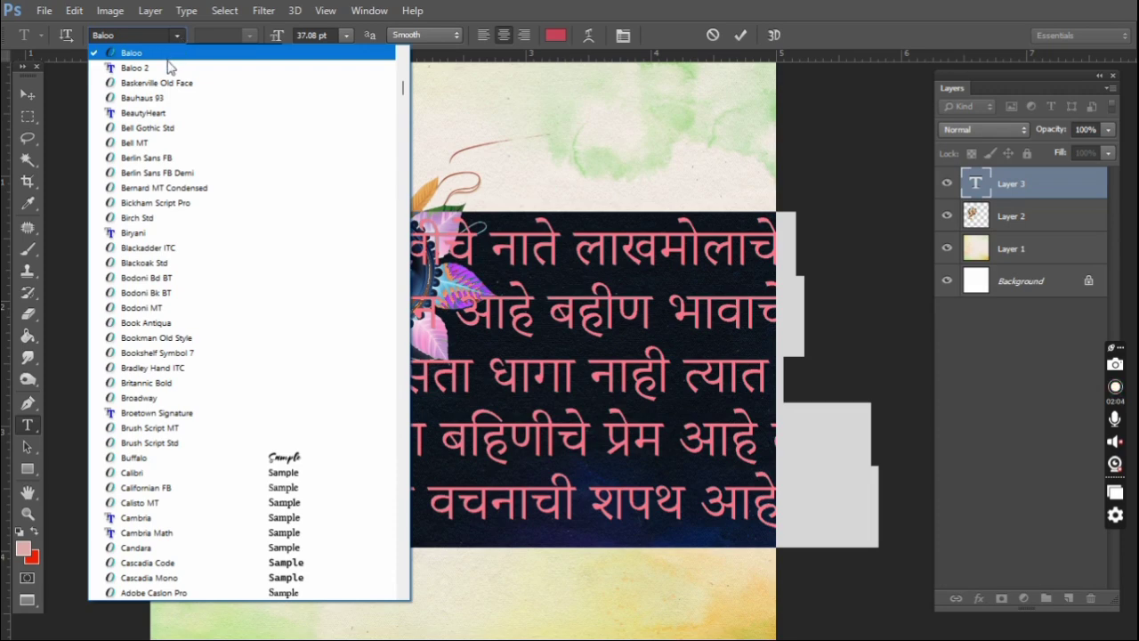
pyautogui.click(143, 68)
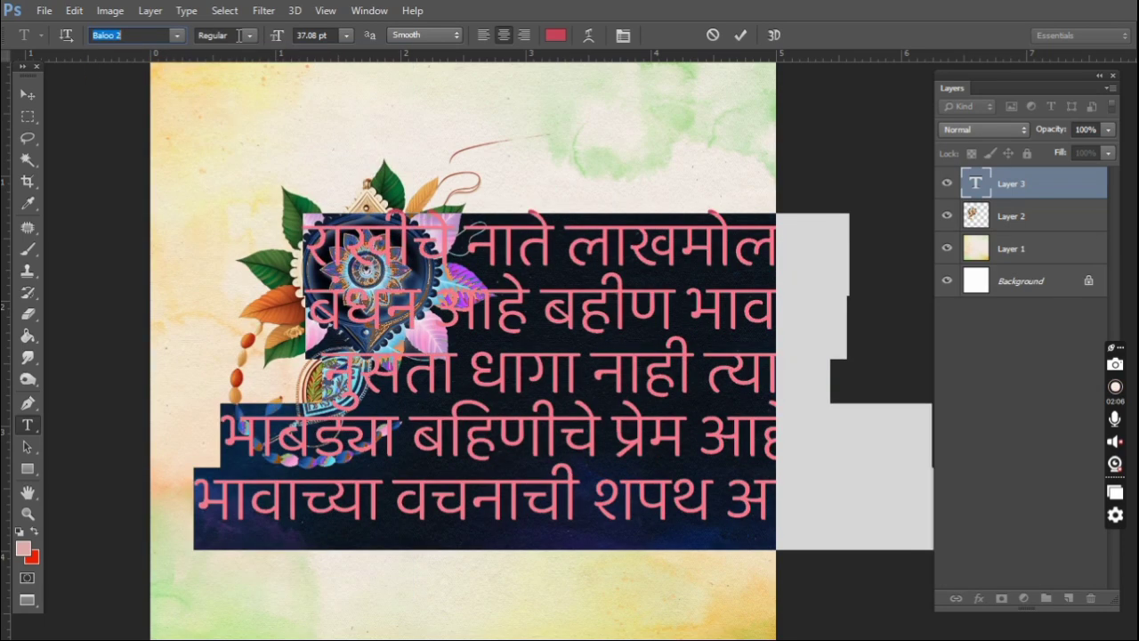
pyautogui.click(232, 35)
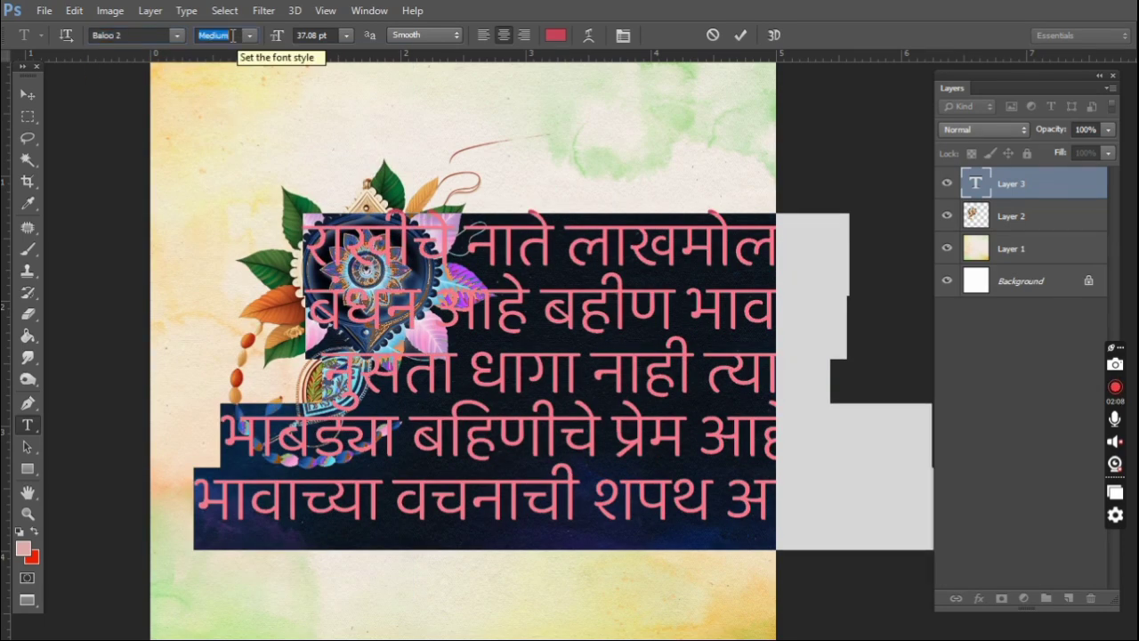
pyautogui.click(480, 37)
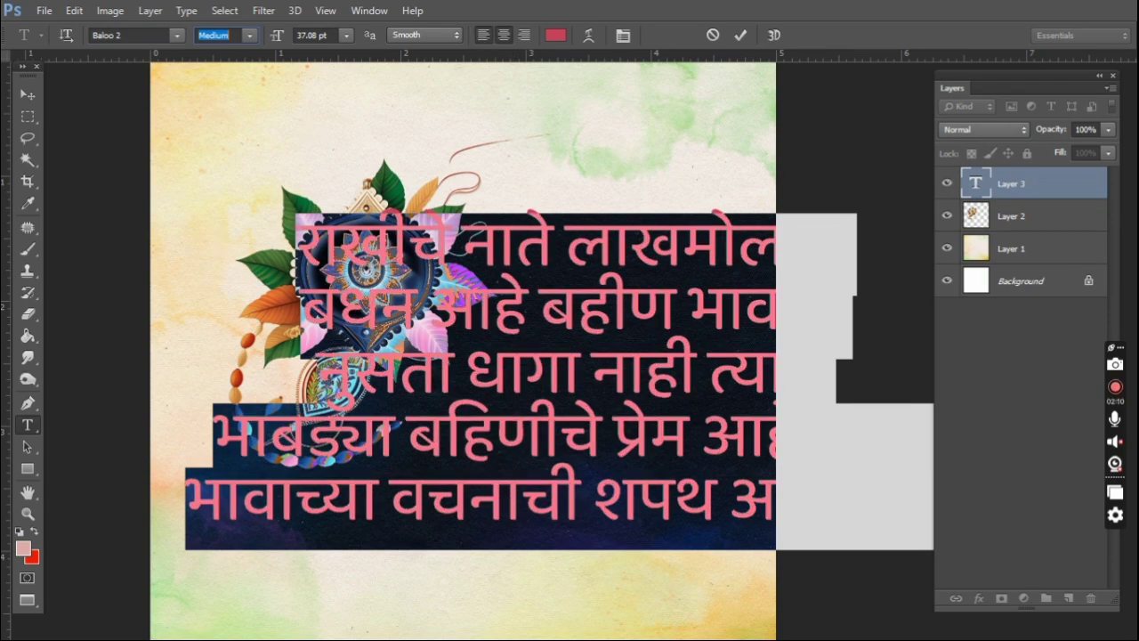
pyautogui.click(21, 95)
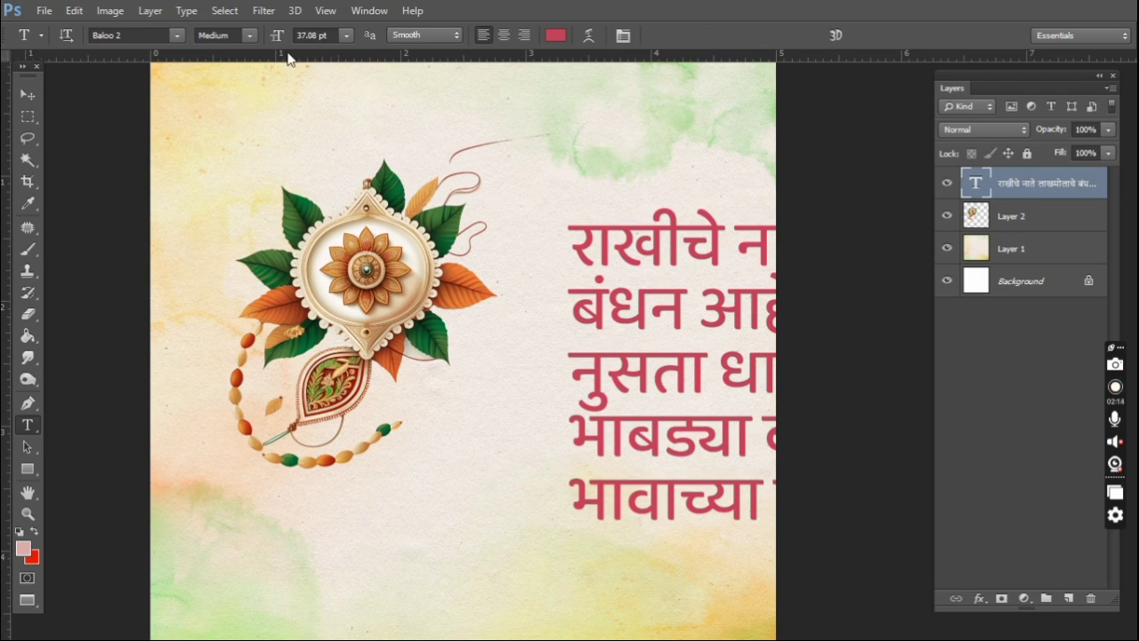
# Reduce the poem's text size to 21.08 pt and check the Character panel.
pyautogui.moveTo(279, 38); pyautogui.dragTo(265, 41)
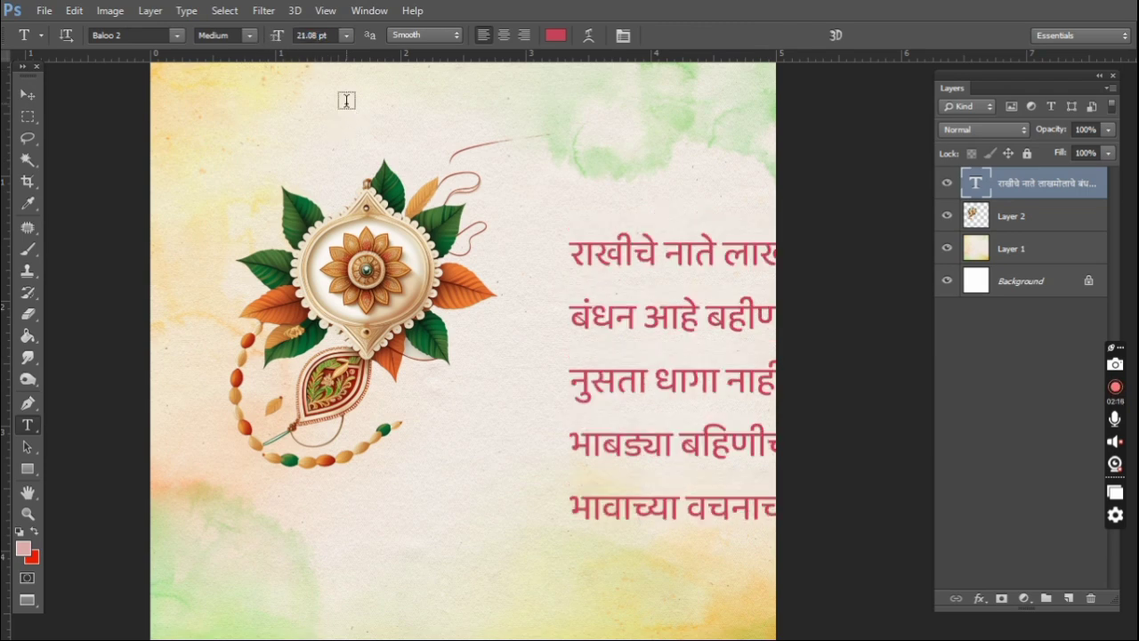
pyautogui.click(330, 37)
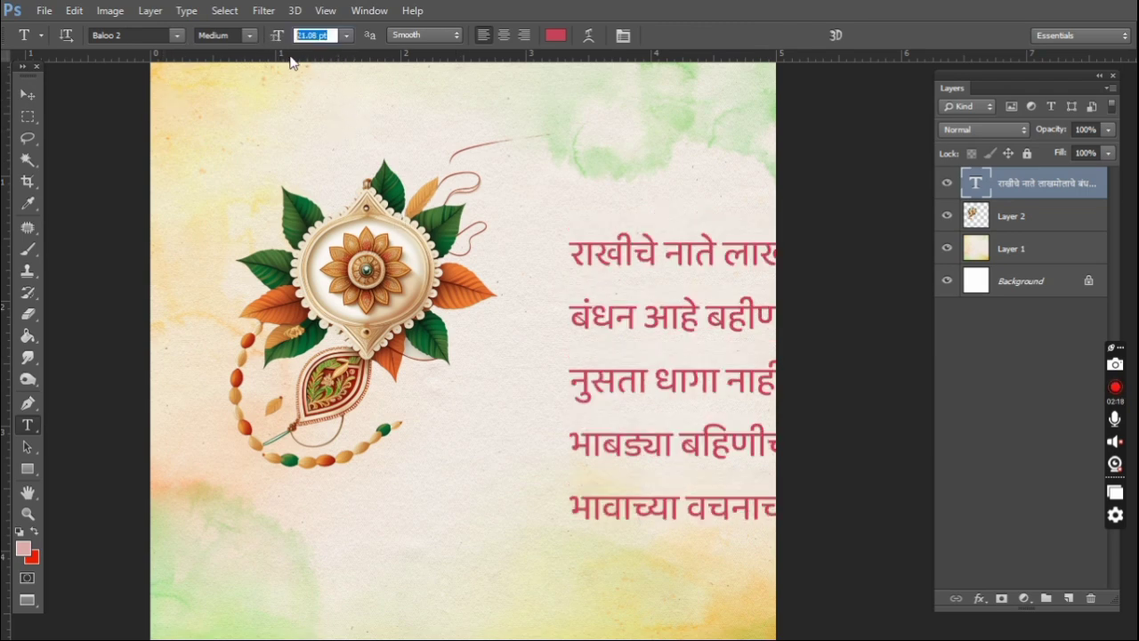
pyautogui.write('12')
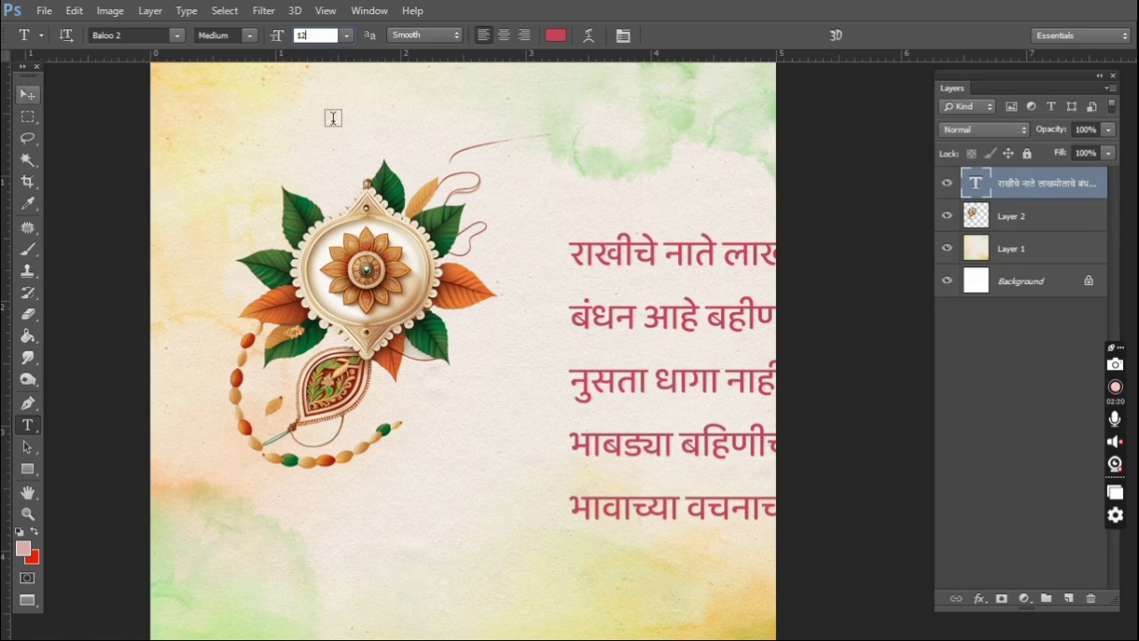
pyautogui.click(623, 35)
pyautogui.press('Return')
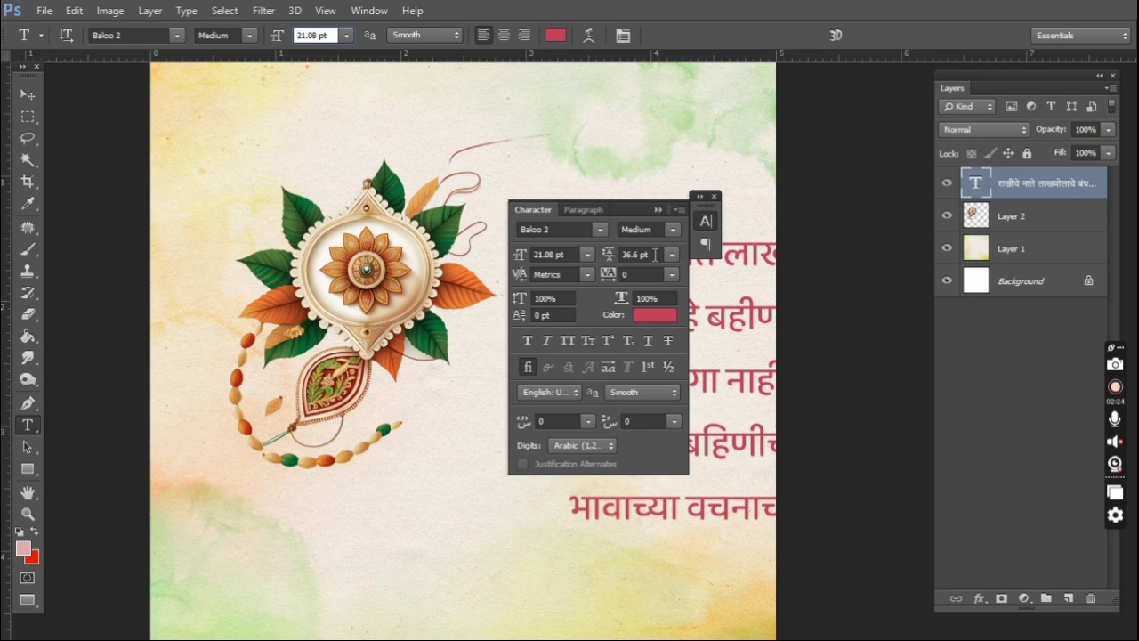
pyautogui.click(655, 255)
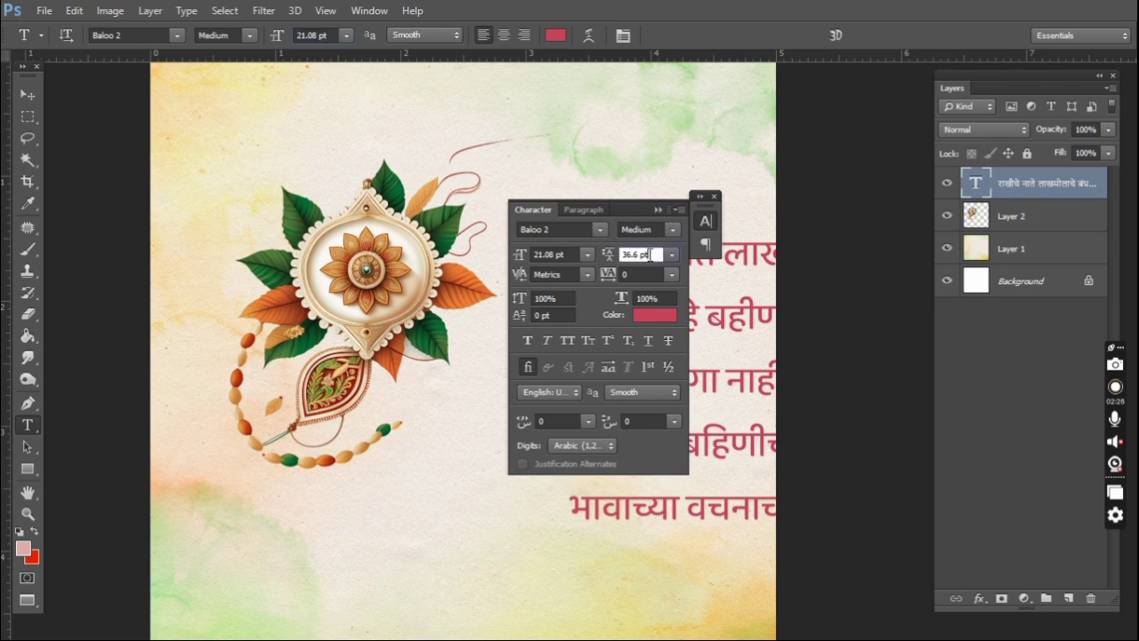
pyautogui.click(658, 210)
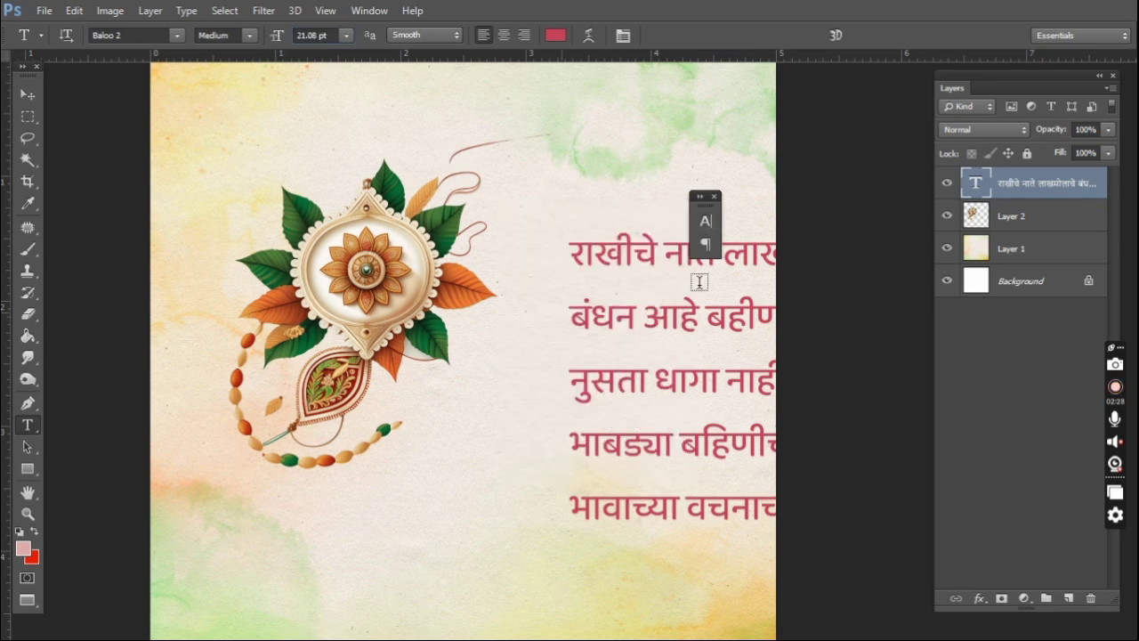
# Select all the poem text and set its font size to 12 pt.
pyautogui.click(667, 241)
pyautogui.hotkey('ctrl', 'a')
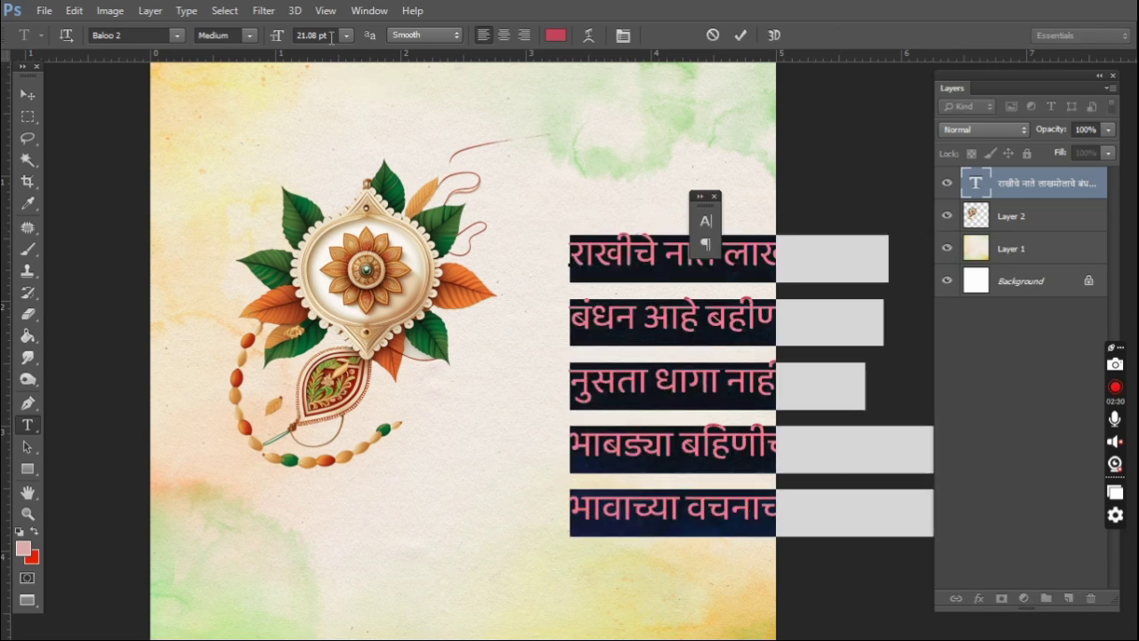
pyautogui.doubleClick(331, 36)
pyautogui.write('12')
pyautogui.press('Return')
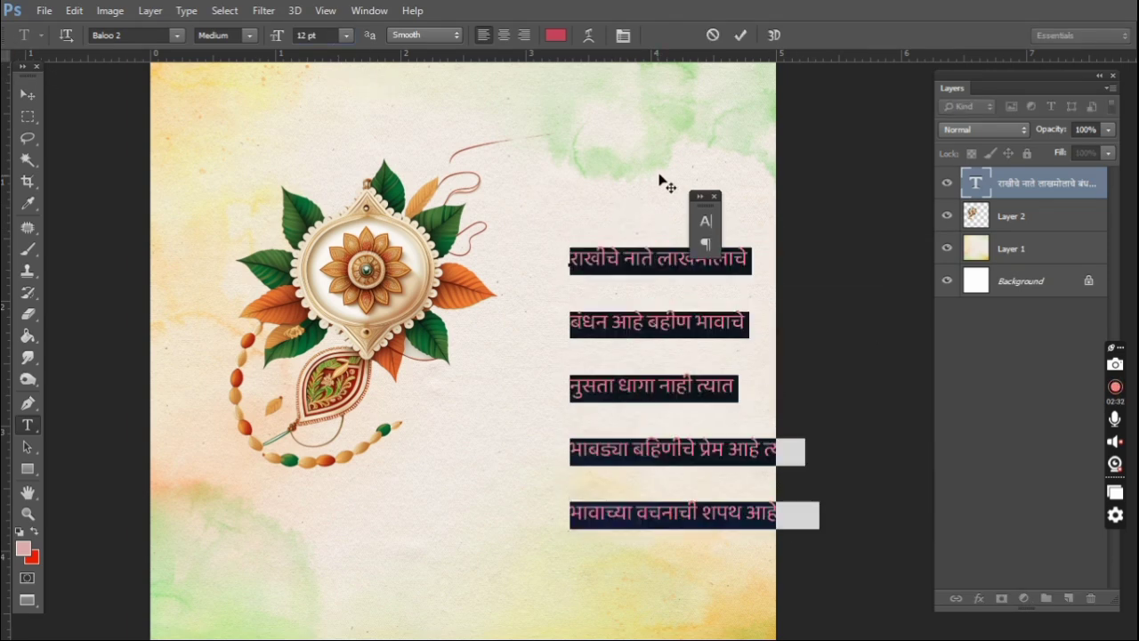
pyautogui.click(715, 196)
# Set the poem's leading to 12 pt and finish text editing.
pyautogui.click(623, 35)
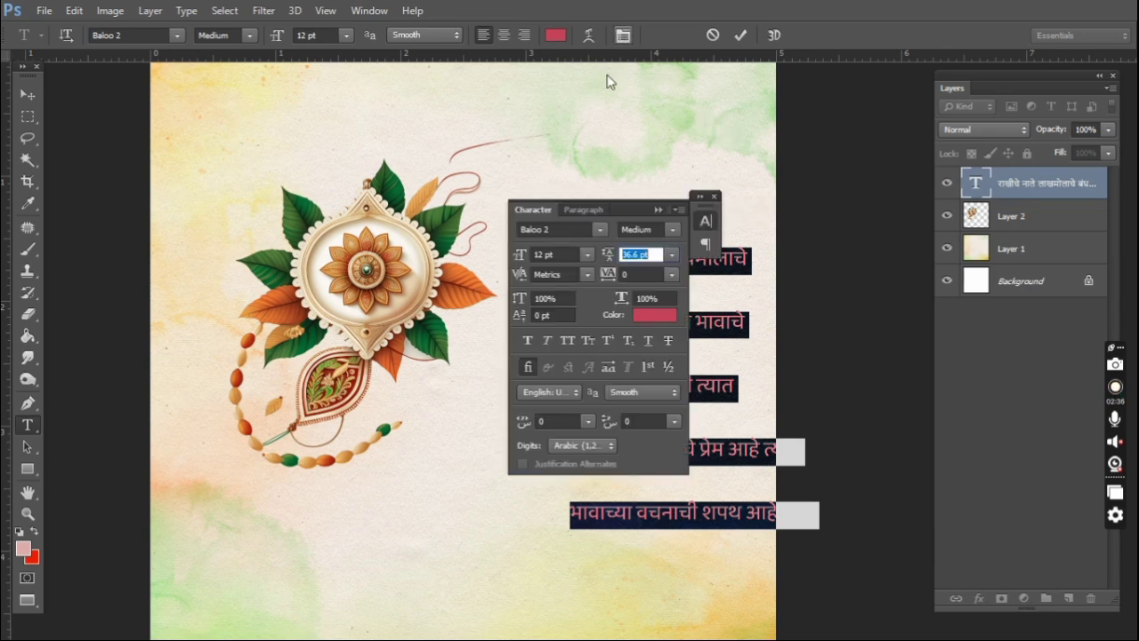
pyautogui.write('12')
pyautogui.press('Return')
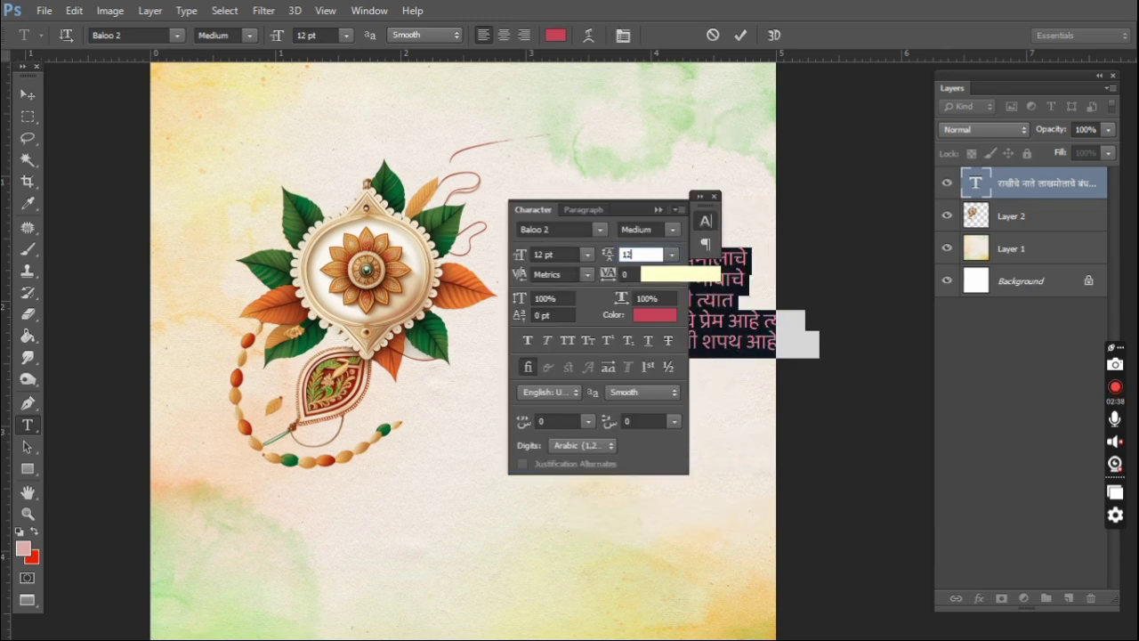
pyautogui.click(658, 210)
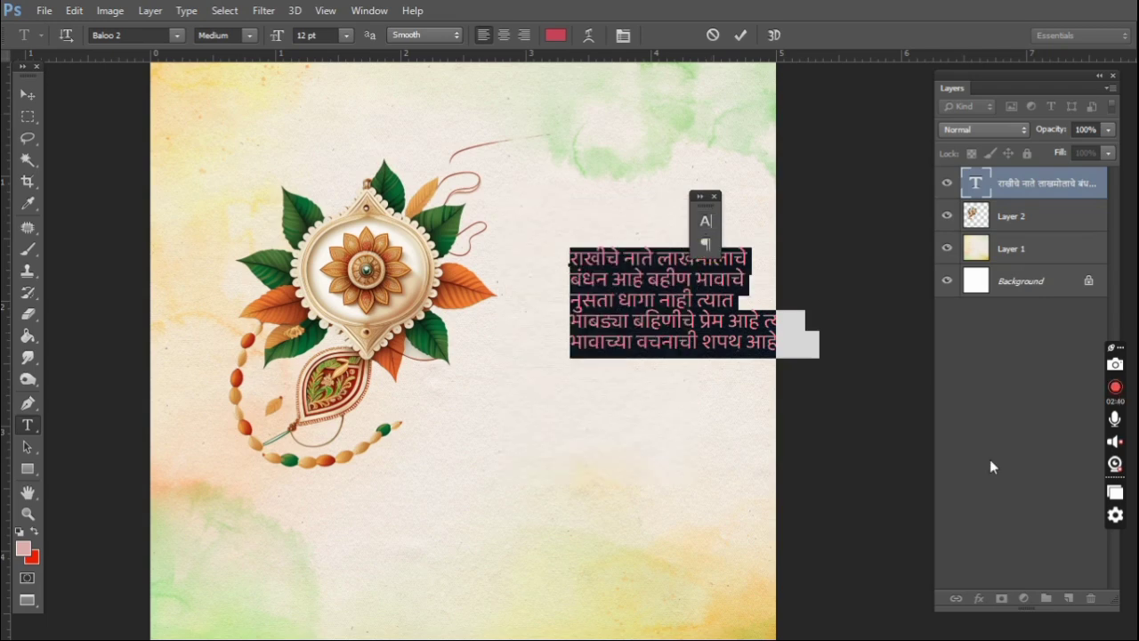
pyautogui.click(28, 93)
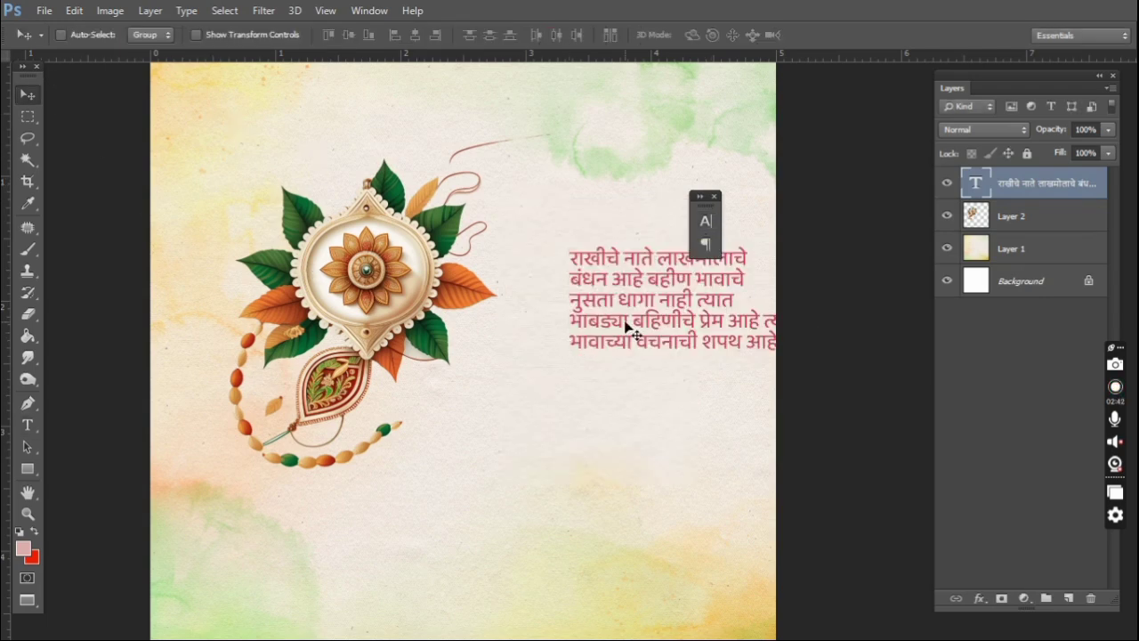
# Move the poem left toward the rakhi and scale the block down slightly.
pyautogui.moveTo(627, 324)
pyautogui.mouseDown()
pyautogui.moveTo(566, 338)
pyautogui.moveTo(566, 326)
pyautogui.mouseUp()
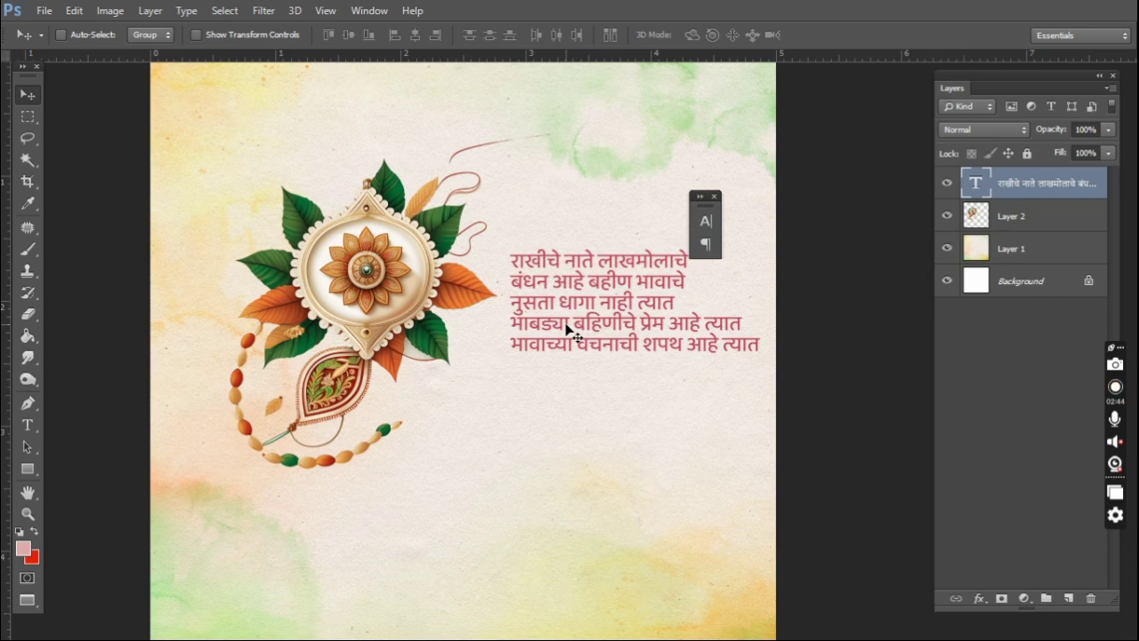
pyautogui.hotkey('ctrl', 't')
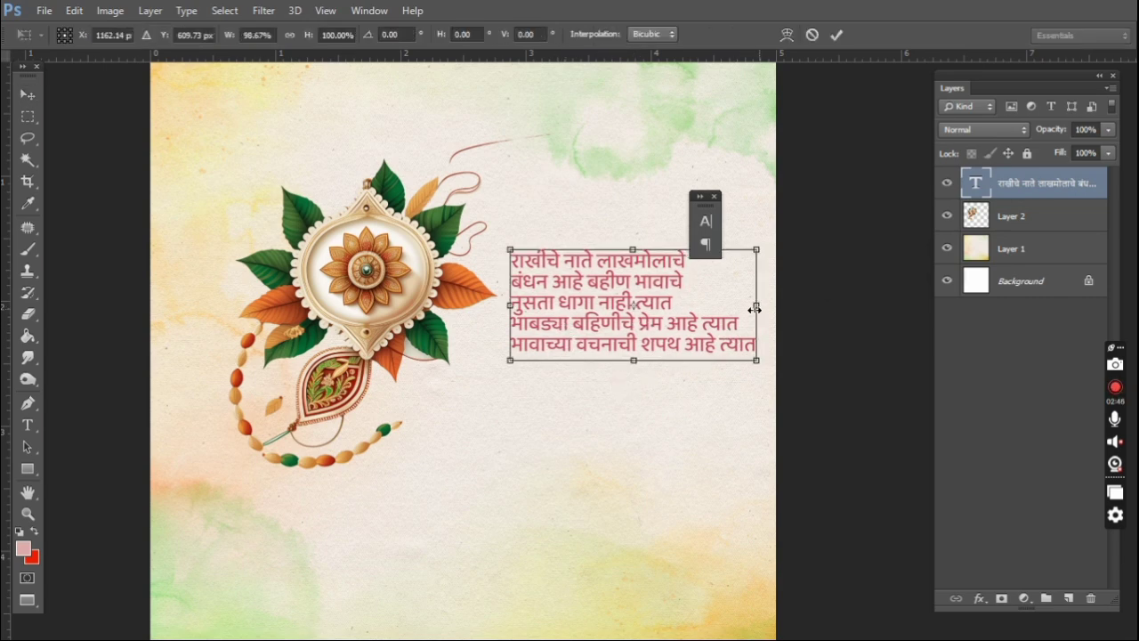
pyautogui.moveTo(758, 308); pyautogui.dragTo(748, 307)
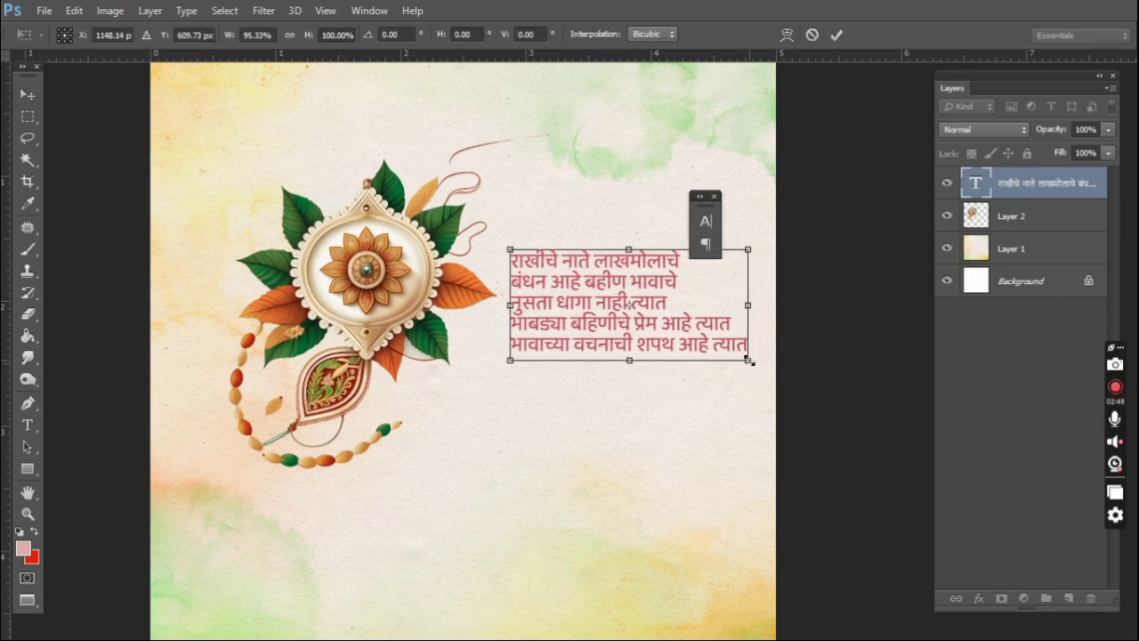
pyautogui.moveTo(749, 360); pyautogui.dragTo(695, 336)
pyautogui.press('Return')
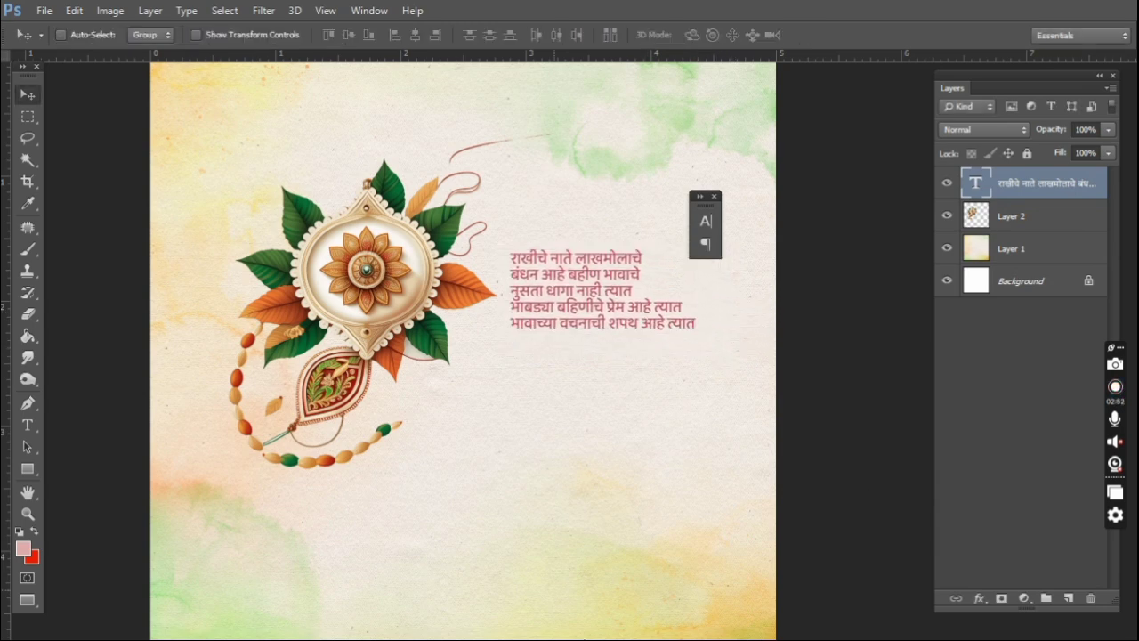
# Position the poem up beside the rakhi, fine-tuning with arrow nudges.
pyautogui.scroll(-1, 452, 189)
pyautogui.scroll(1, 567, 313)
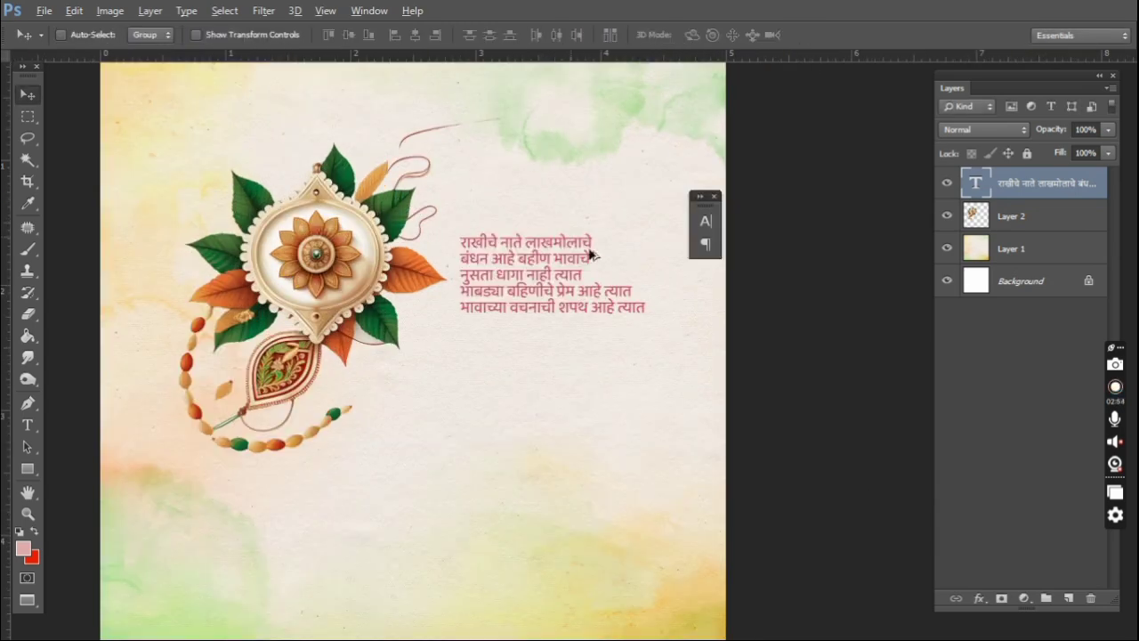
pyautogui.click(714, 196)
pyautogui.scroll(-1, 595, 208)
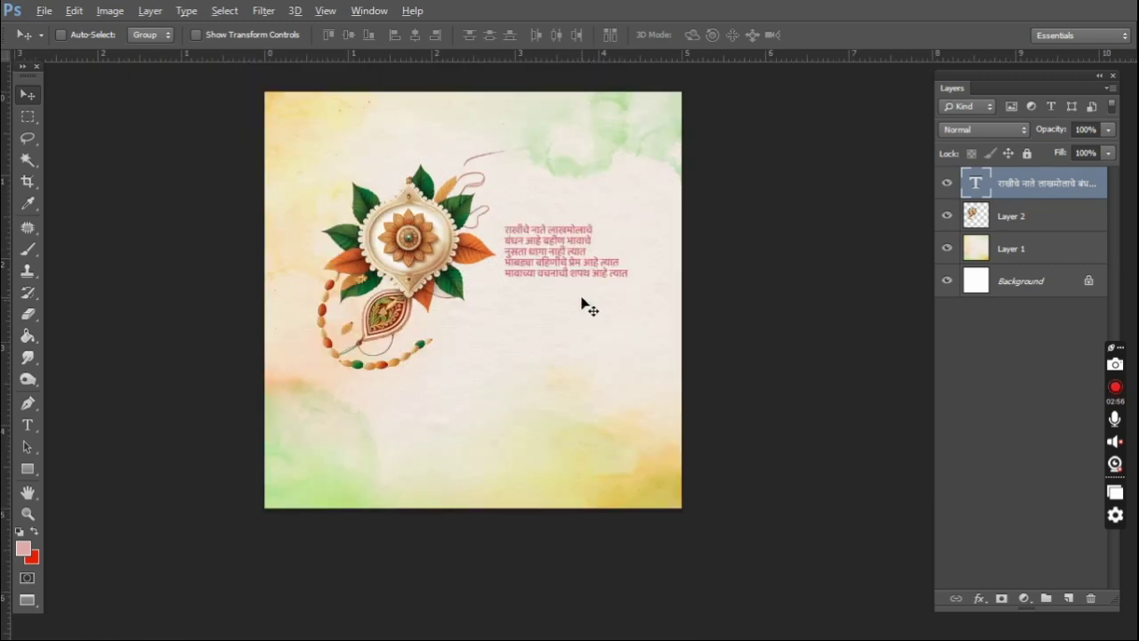
pyautogui.scroll(1, 590, 307)
pyautogui.moveTo(582, 285); pyautogui.dragTo(594, 266)
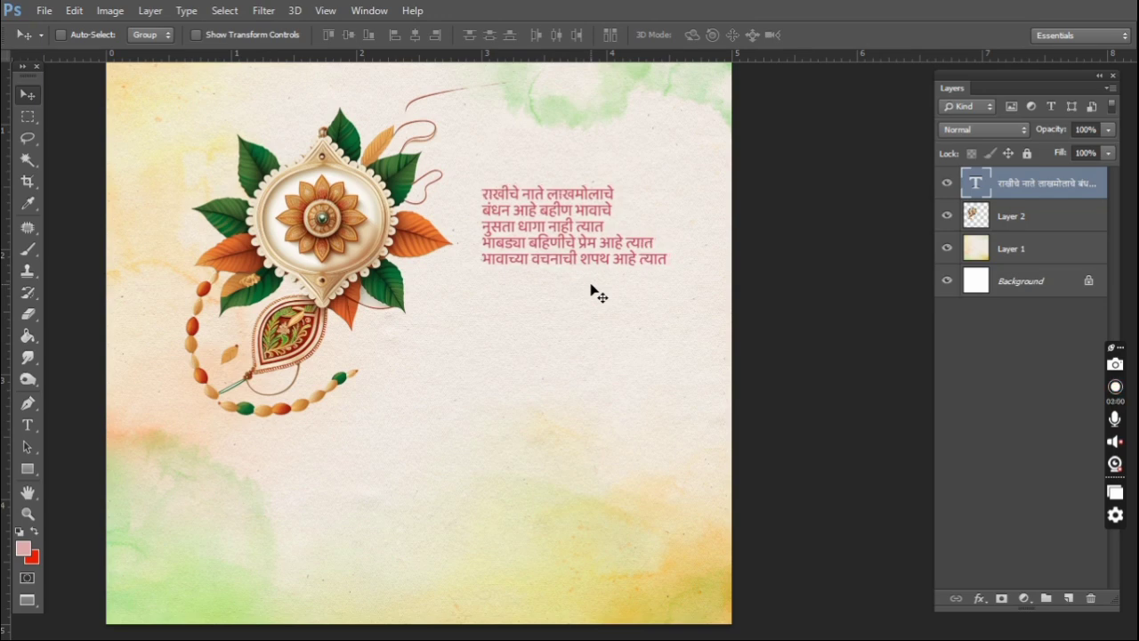
pyautogui.press('Left')
pyautogui.press('Left')
pyautogui.press('Left')
pyautogui.press('Left')
pyautogui.press('Left')
pyautogui.press('Left')
pyautogui.press('Left')
pyautogui.press('Left')
pyautogui.press('Left')
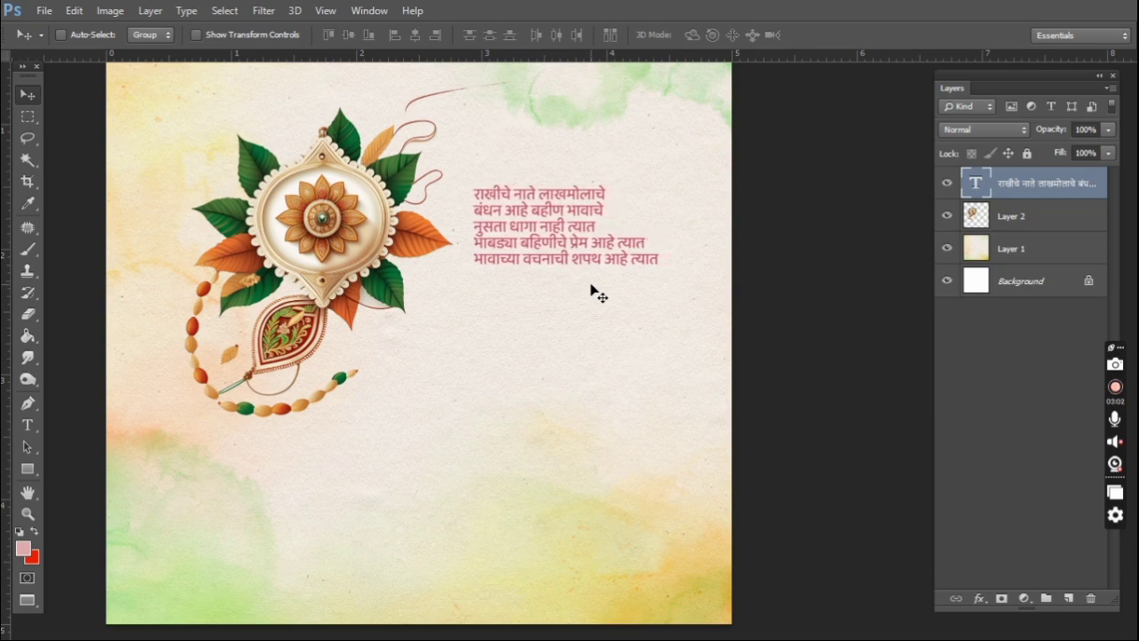
pyautogui.press('Down')
pyautogui.press('Down')
pyautogui.press('Down')
pyautogui.press('Down')
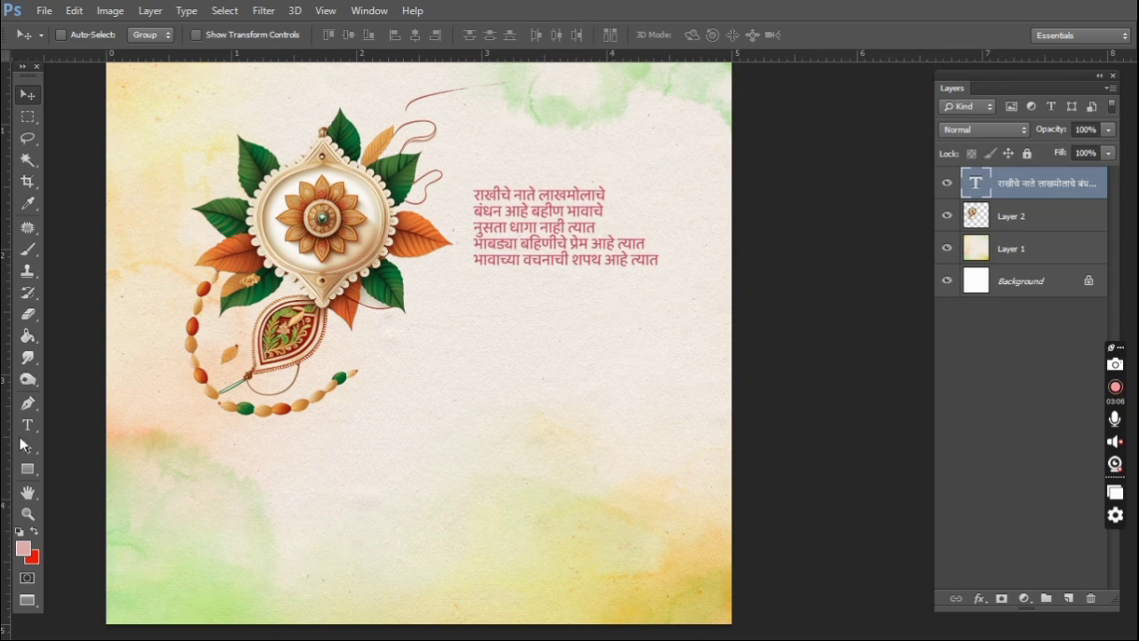
pyautogui.press('t')
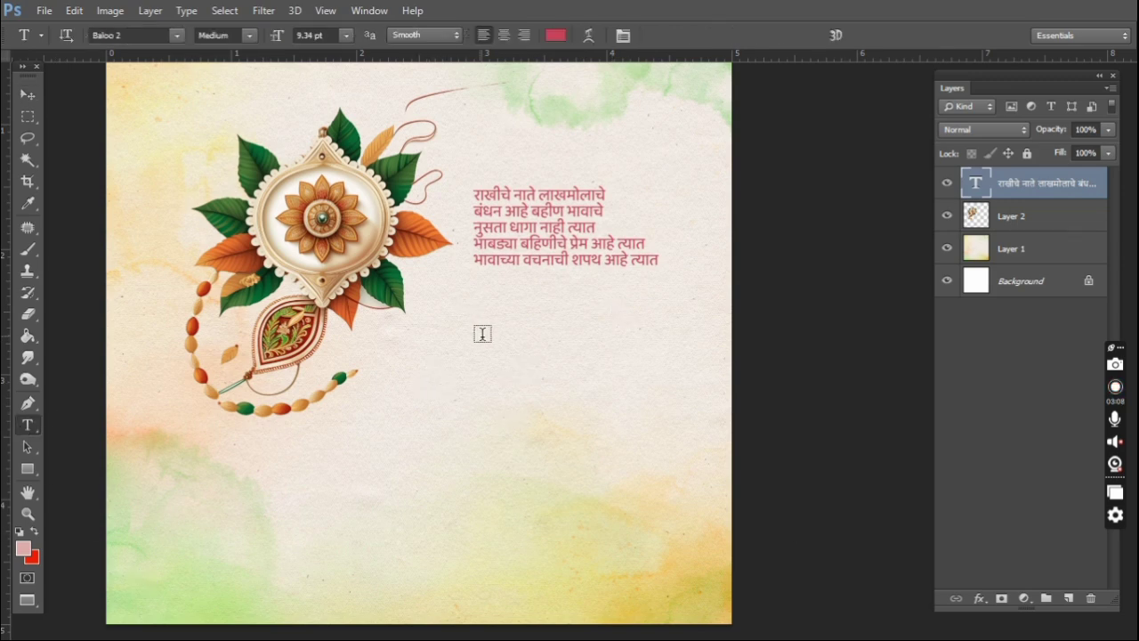
# Type the रक्षाबंधन title in the RAJ 04 font on a new text layer below the poem.
pyautogui.click(469, 331)
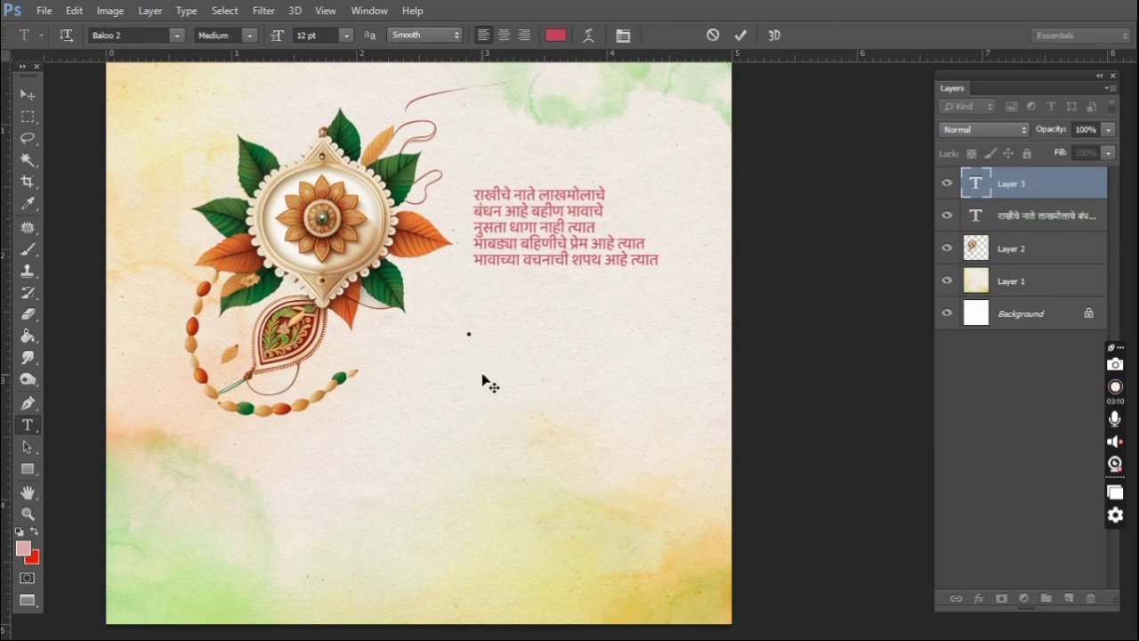
pyautogui.click(134, 34)
pyautogui.write('Rage Italic')
pyautogui.press('Return')
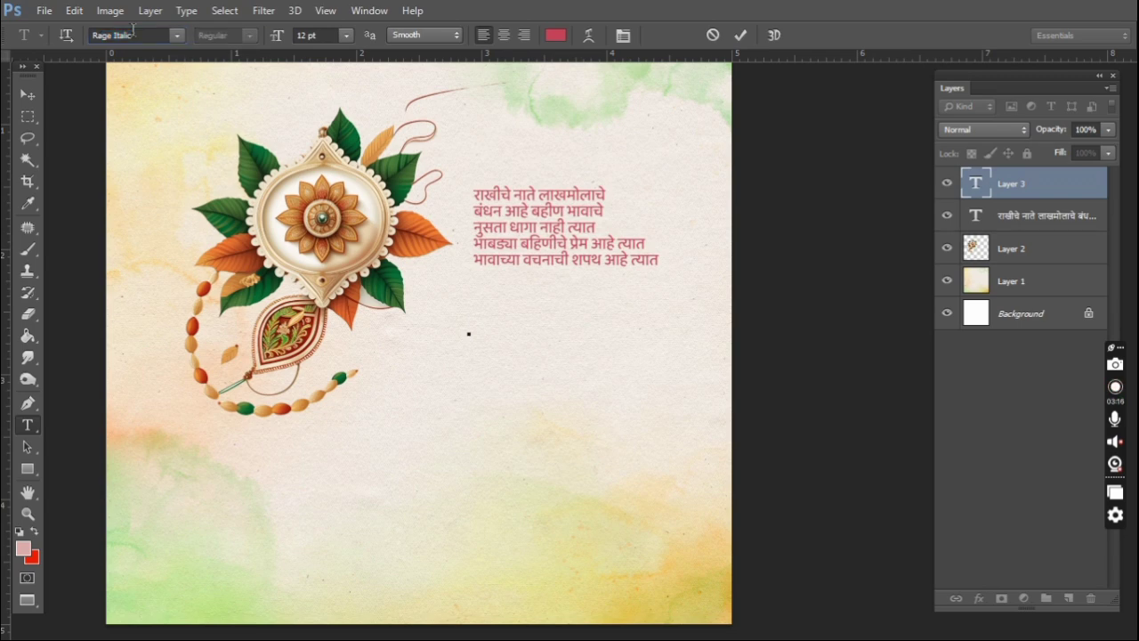
pyautogui.click(178, 35)
pyautogui.click(160, 113)
pyautogui.write('{')
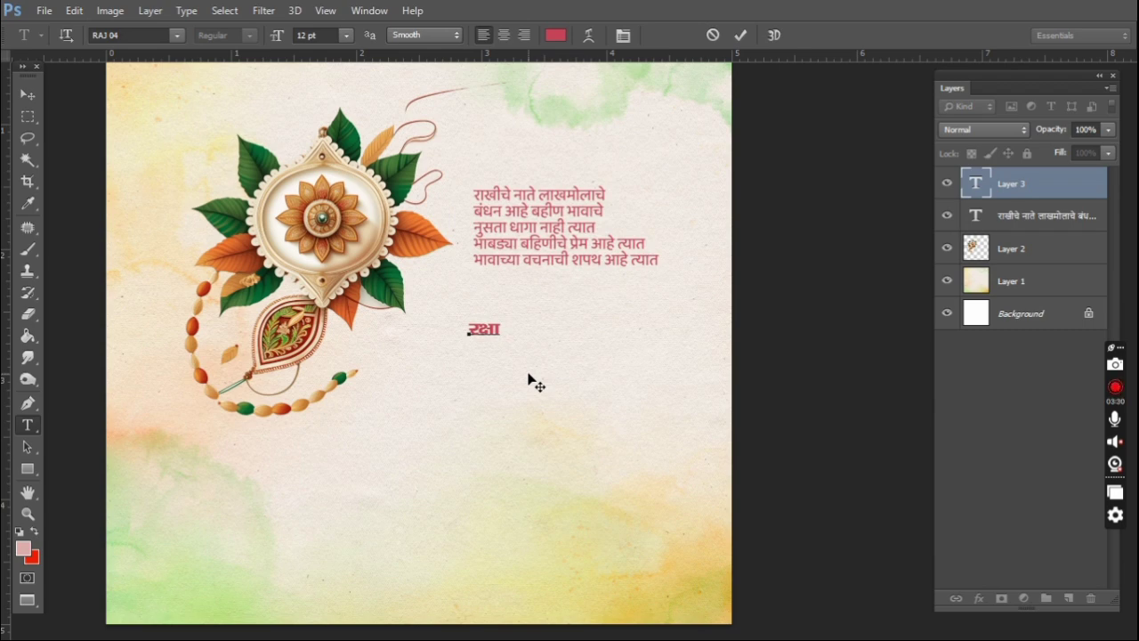
pyautogui.press('BackSpace')
pyautogui.write('c')
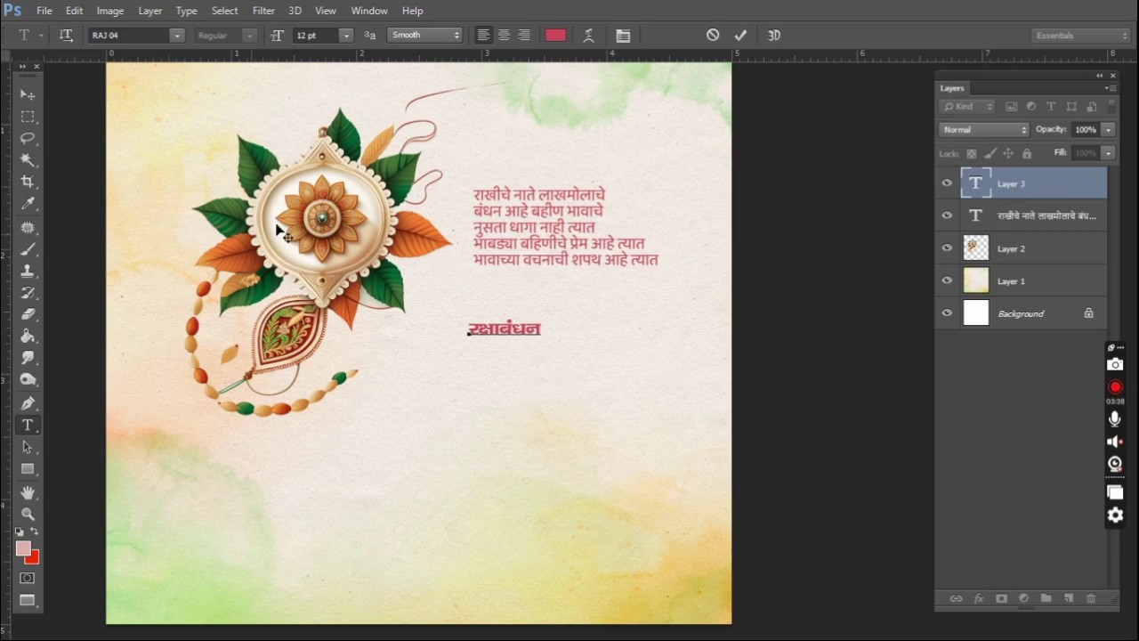
# Move the रक्षाबंधन title up under the poem and enlarge it.
pyautogui.click(35, 98)
pyautogui.moveTo(534, 386)
pyautogui.mouseDown()
pyautogui.moveTo(546, 338)
pyautogui.moveTo(582, 339)
pyautogui.moveTo(649, 386)
pyautogui.mouseUp()
pyautogui.hotkey('ctrl', 't')
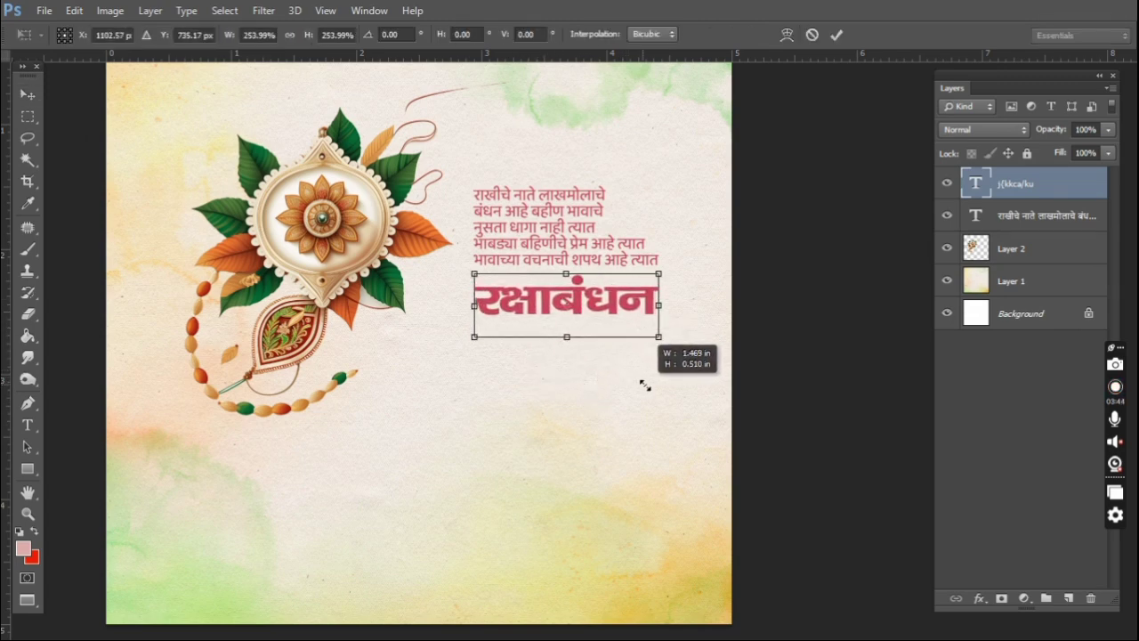
pyautogui.press('Return')
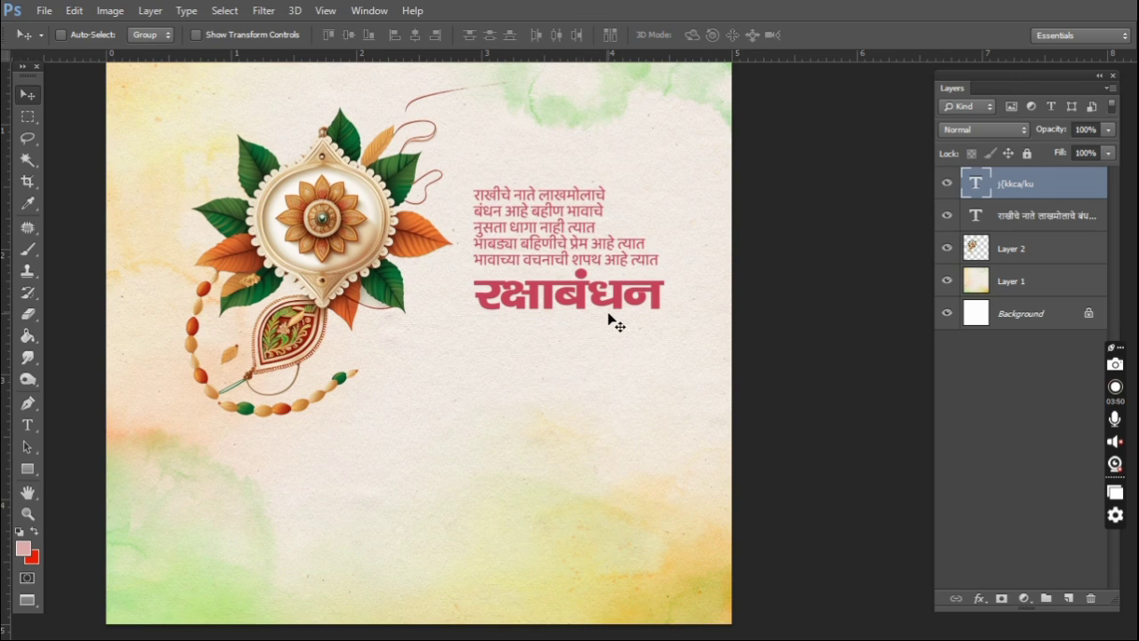
# Select the poem and title layers together and nudge them slightly up and right.
pyautogui.keyDown('ctrl'); pyautogui.keyDown('shift'); pyautogui.click(577, 265); pyautogui.keyUp('shift'); pyautogui.keyUp('ctrl')
pyautogui.hotkey('ctrl', '-')
pyautogui.scroll(1, 471, 318)
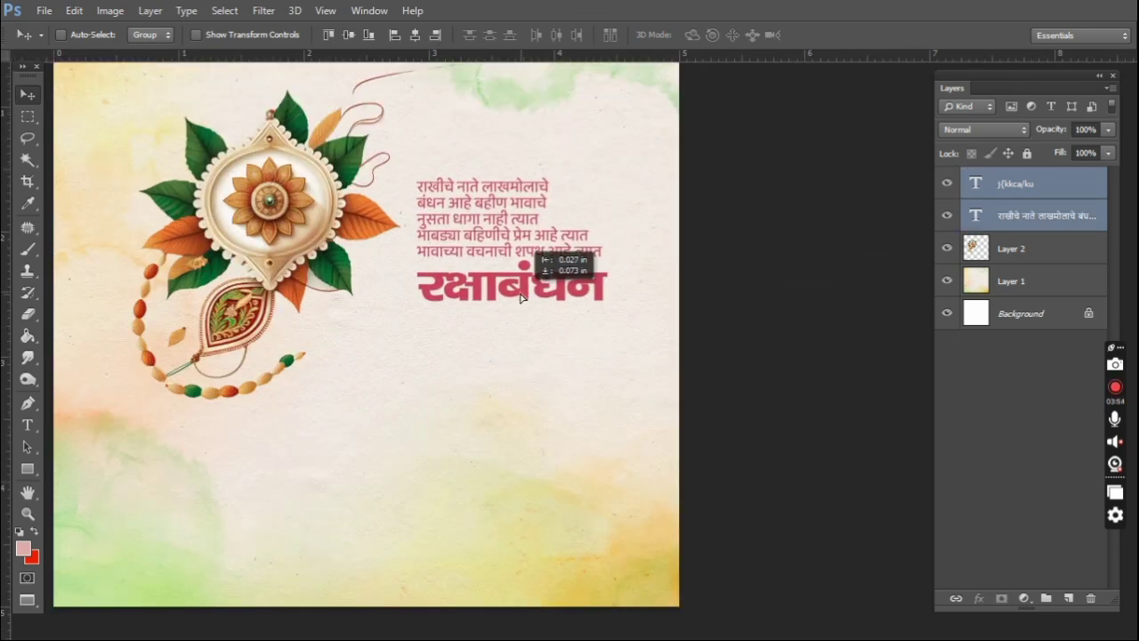
pyautogui.press('Up')
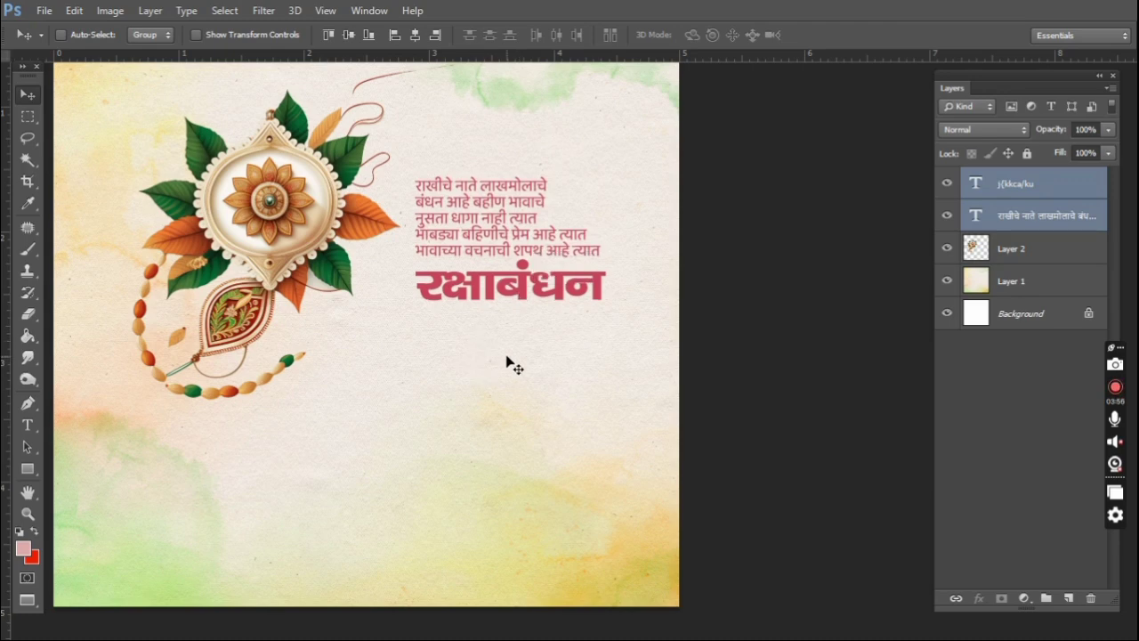
pyautogui.press('Right')
pyautogui.press('Right')
pyautogui.press('Right')
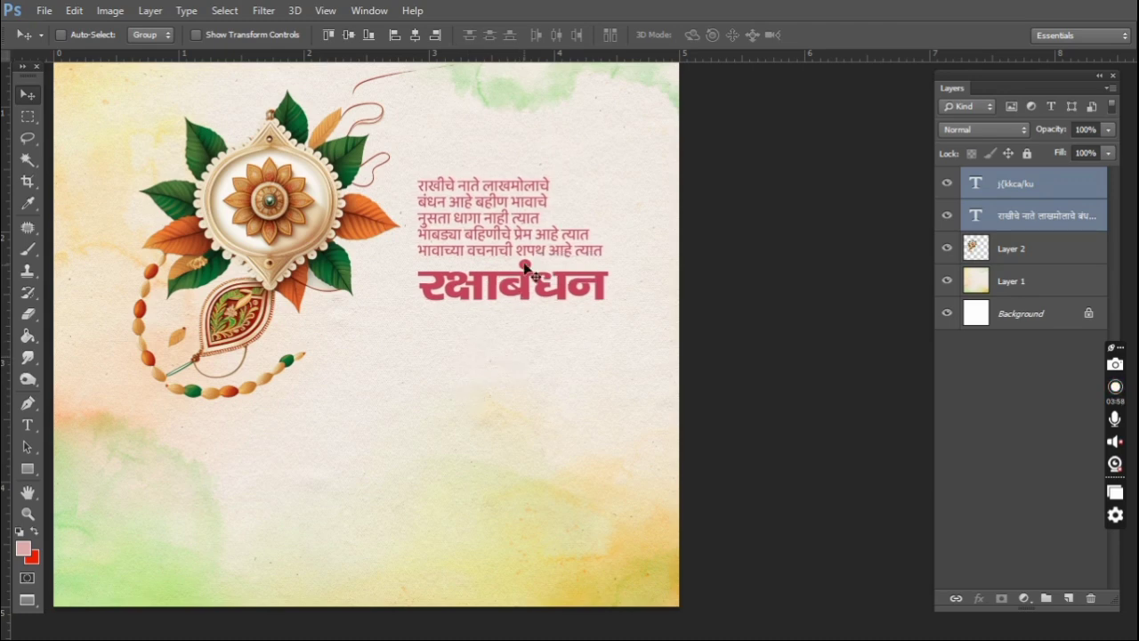
# Alt-drag a copy of the poem below the रक्षाबंधन title and nudge it down.
pyautogui.rightClick(525, 267)
pyautogui.click(551, 261)
pyautogui.moveTo(525, 233); pyautogui.dragTo(524, 357)
pyautogui.press('Down')
pyautogui.press('Down')
pyautogui.press('Down')
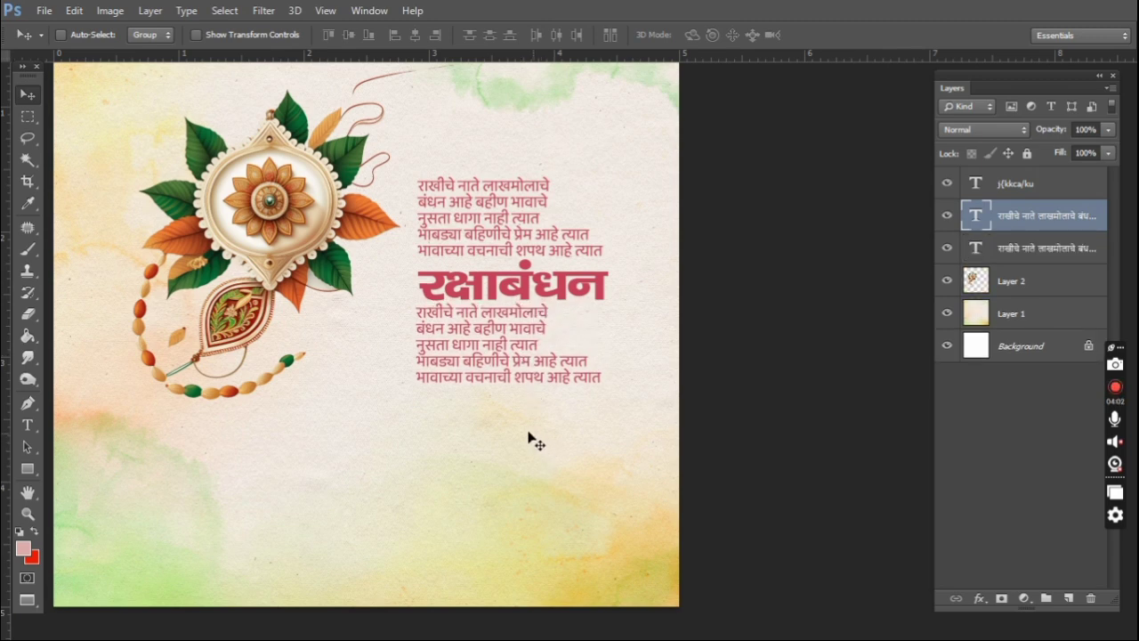
pyautogui.press('Down')
pyautogui.press('Down')
pyautogui.press('Down')
pyautogui.press('Down')
pyautogui.press('Down')
pyautogui.press('Down')
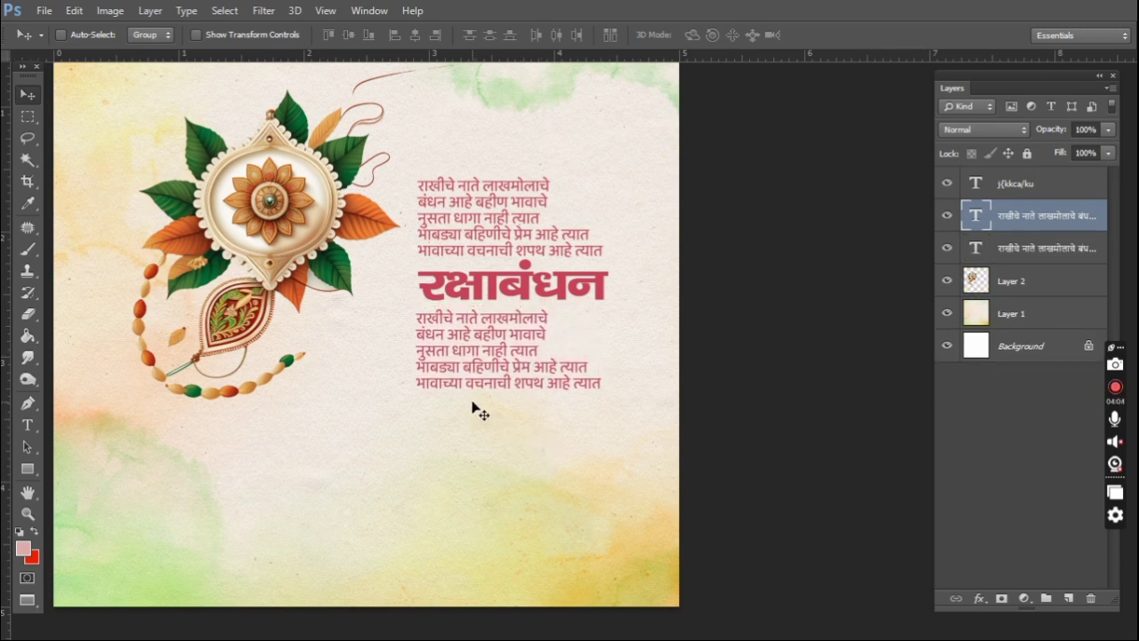
# Cycle the screen mode with F back to the standard window display.
pyautogui.press('f')
pyautogui.press('f')
pyautogui.press('f')
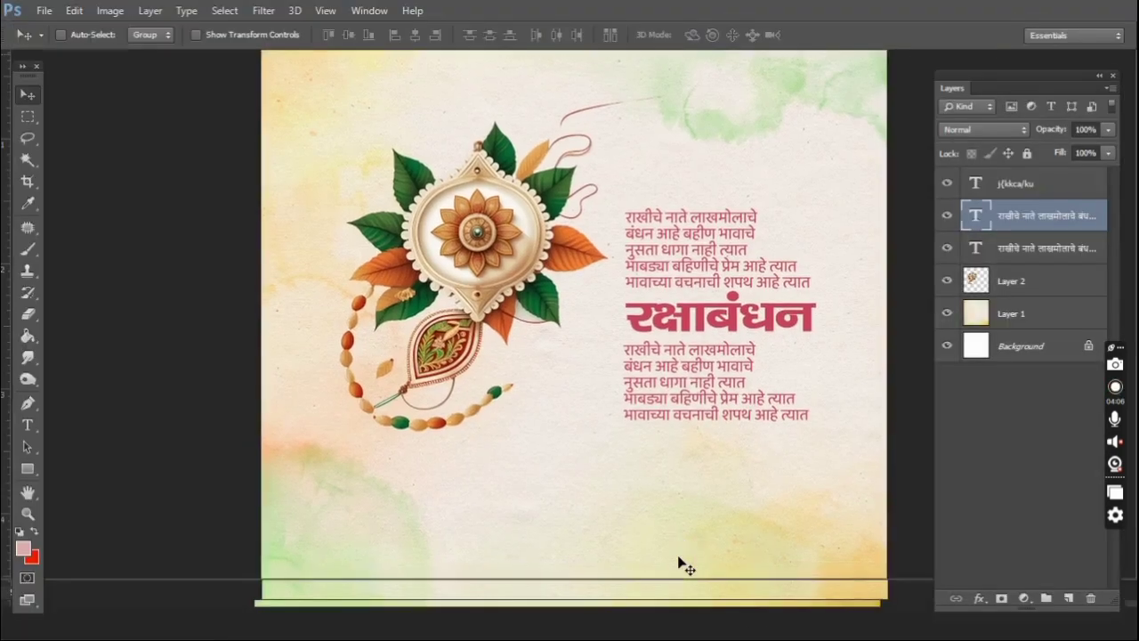
pyautogui.press('f')
pyautogui.press('f')
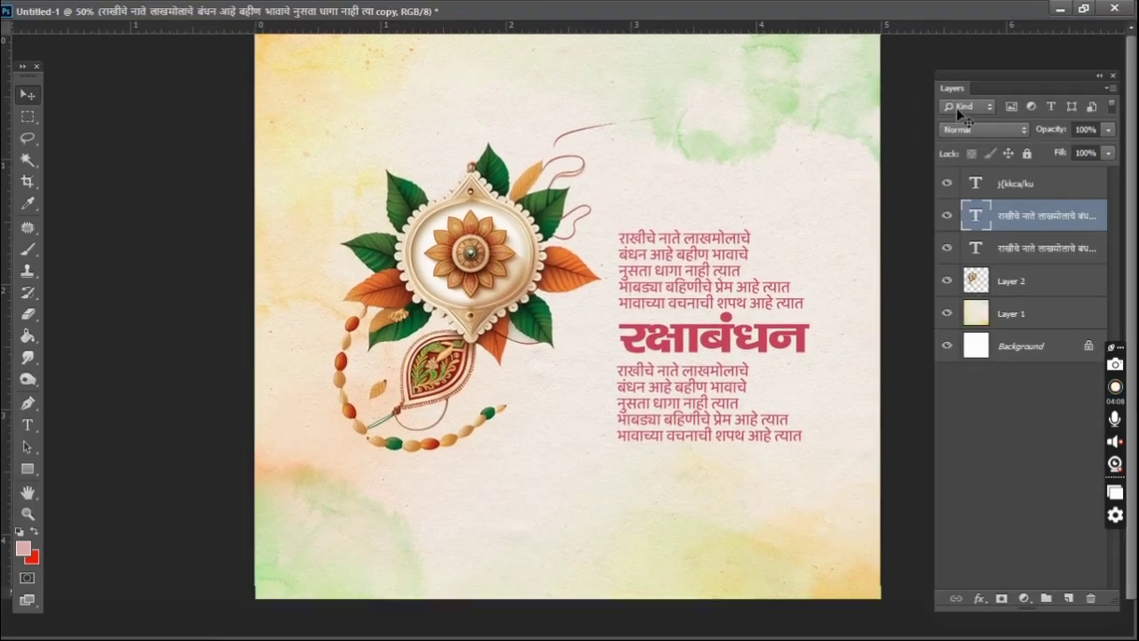
pyautogui.press('f')
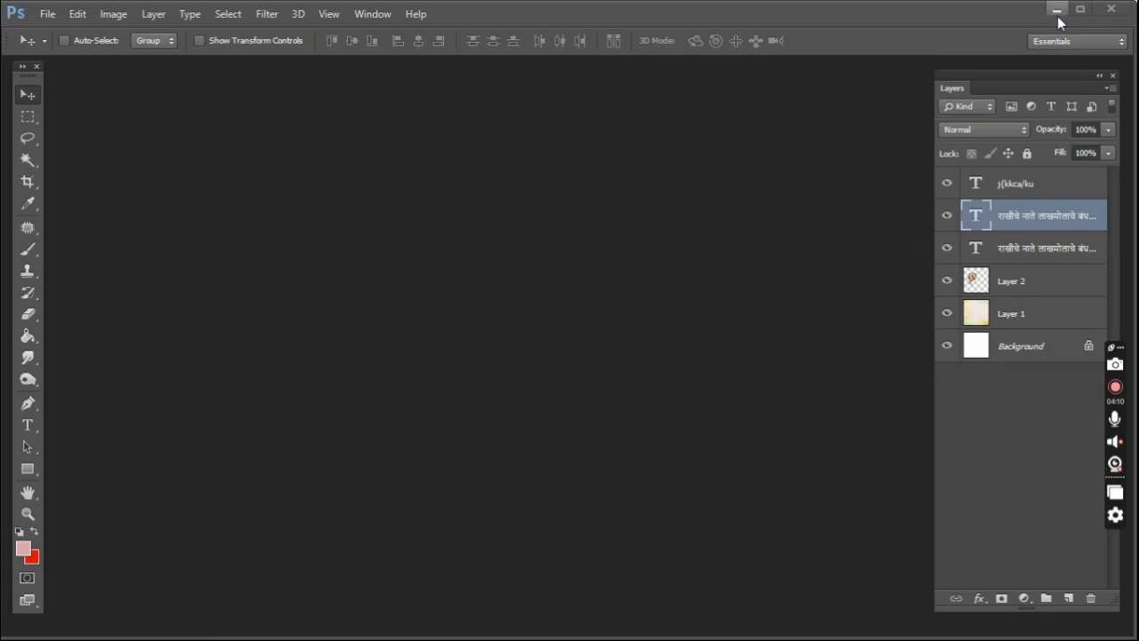
# Open the Google Input Tools try-it page in a browser with Marathi as the input language.
pyautogui.click(1058, 11)
pyautogui.click(821, 14)
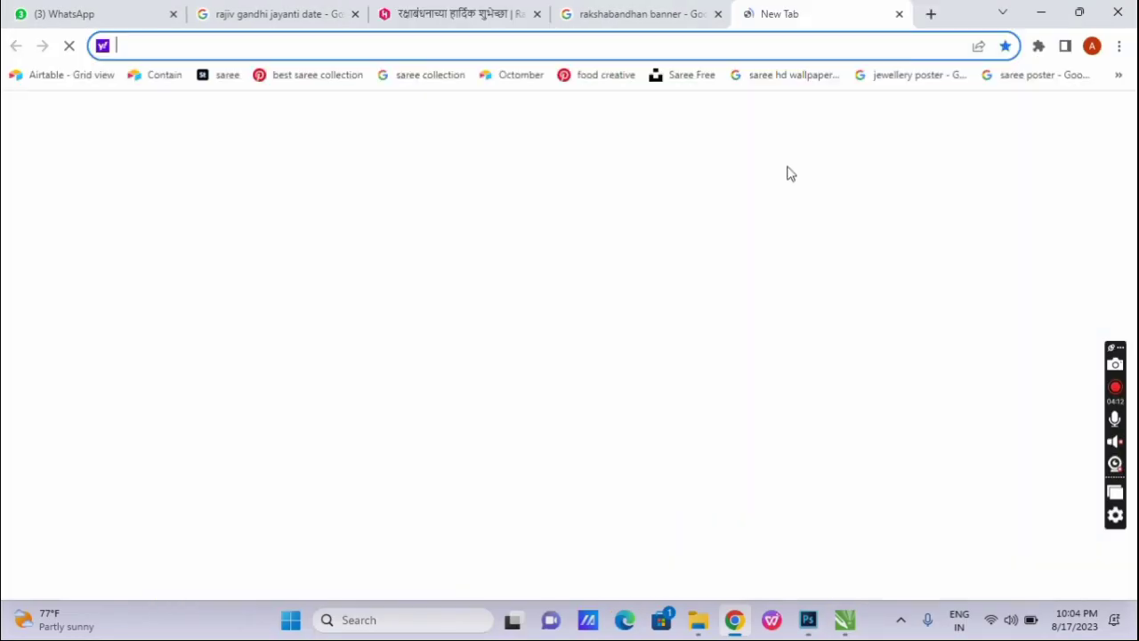
pyautogui.click(704, 283)
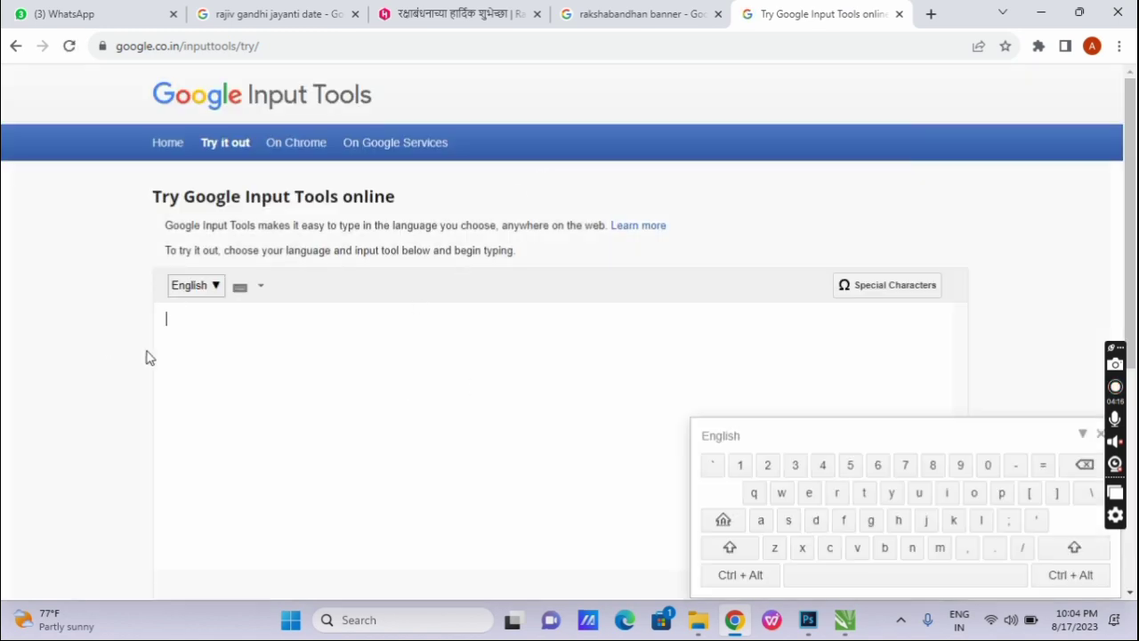
pyautogui.click(216, 286)
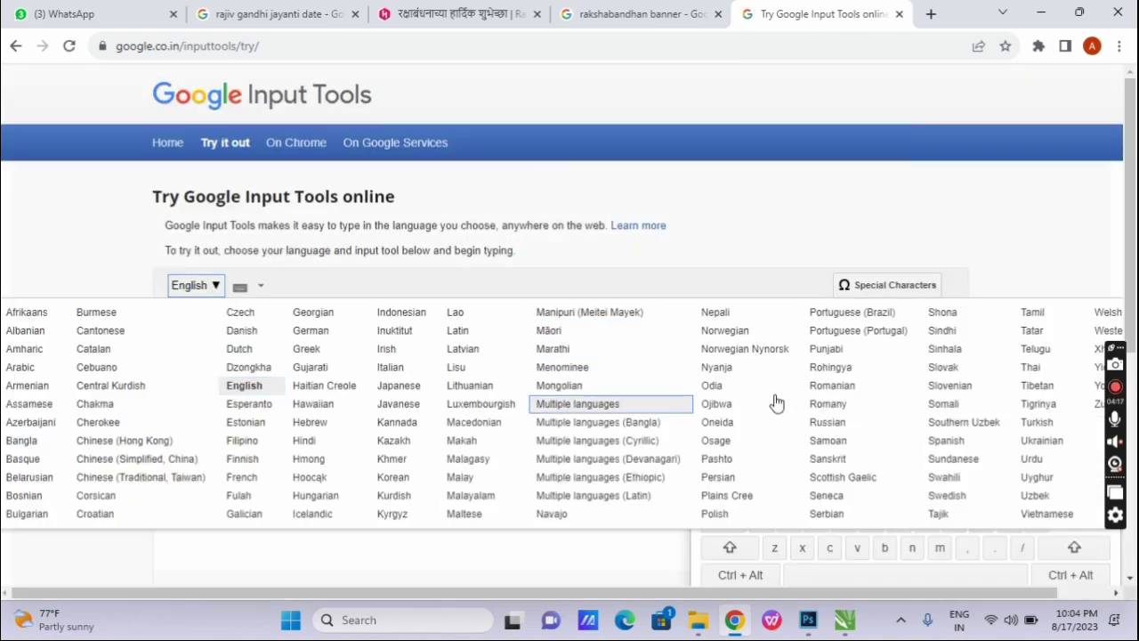
pyautogui.click(570, 353)
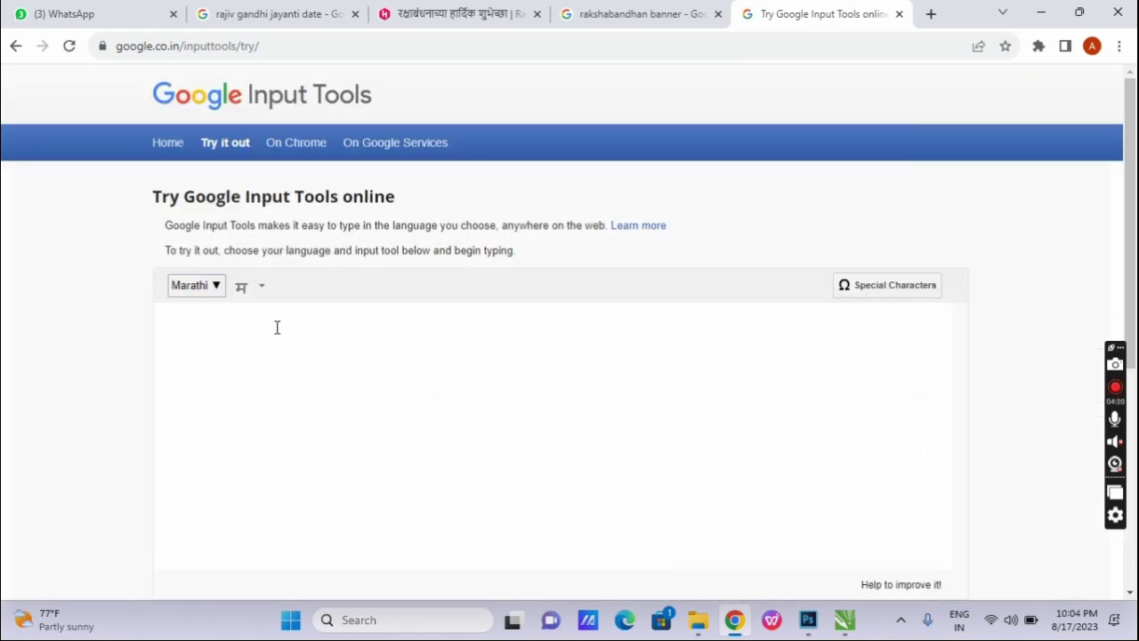
# Transliterate 'निमित्त सर्व नागरिकांना' into Devanagari.
pyautogui.write('n')
pyautogui.write('itt')
pyautogui.press('space')
pyautogui.write('sarv')
pyautogui.press('space')
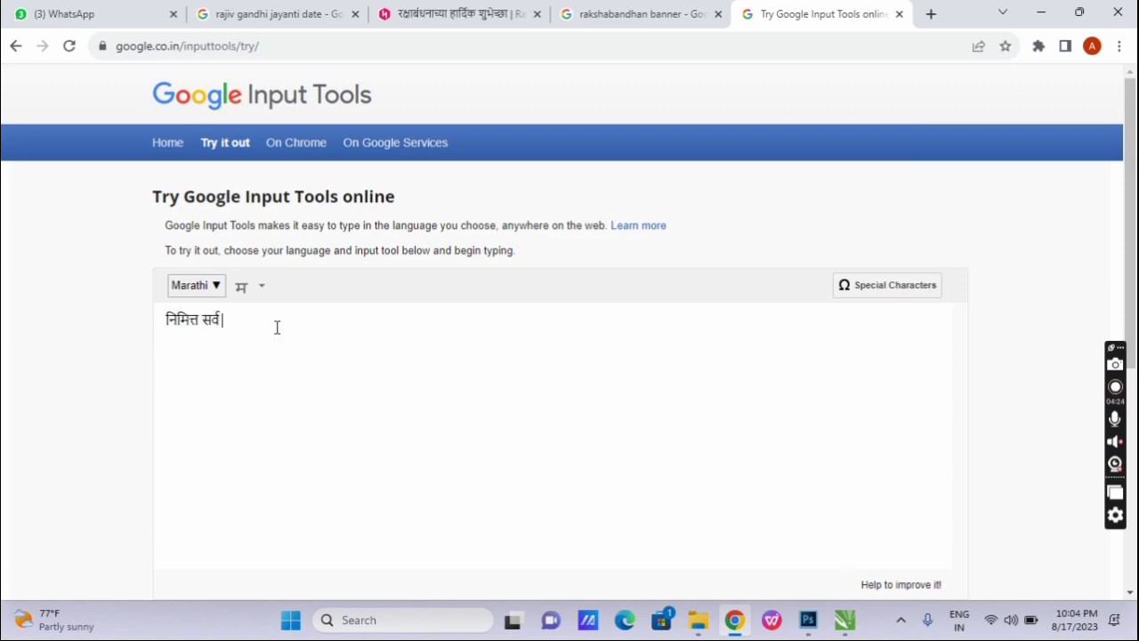
pyautogui.write('nag')
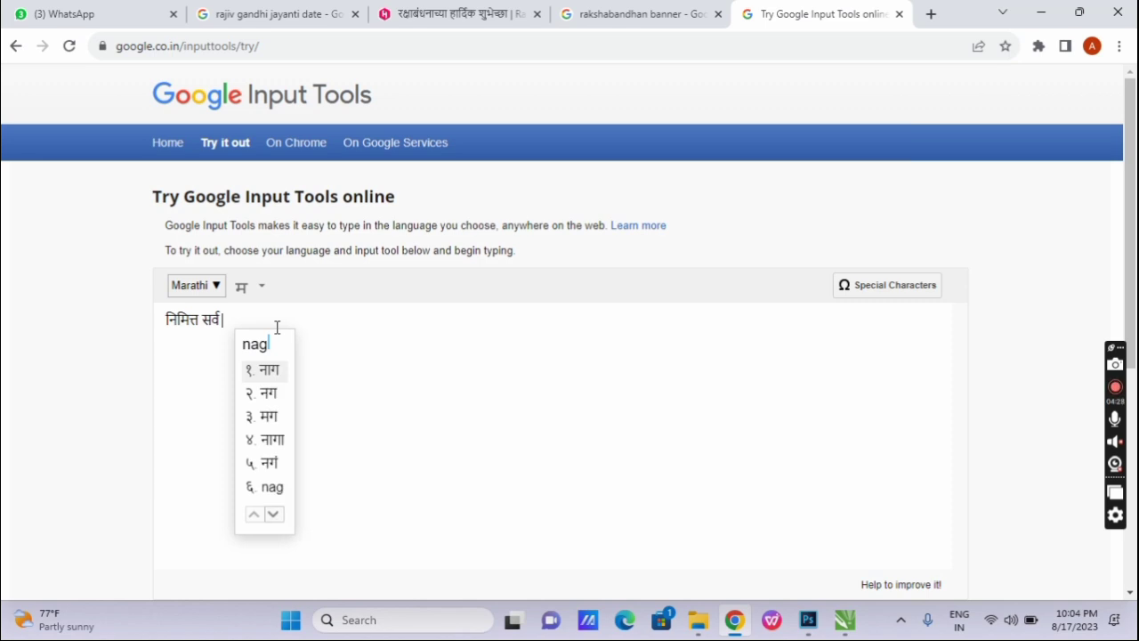
pyautogui.write('ri')
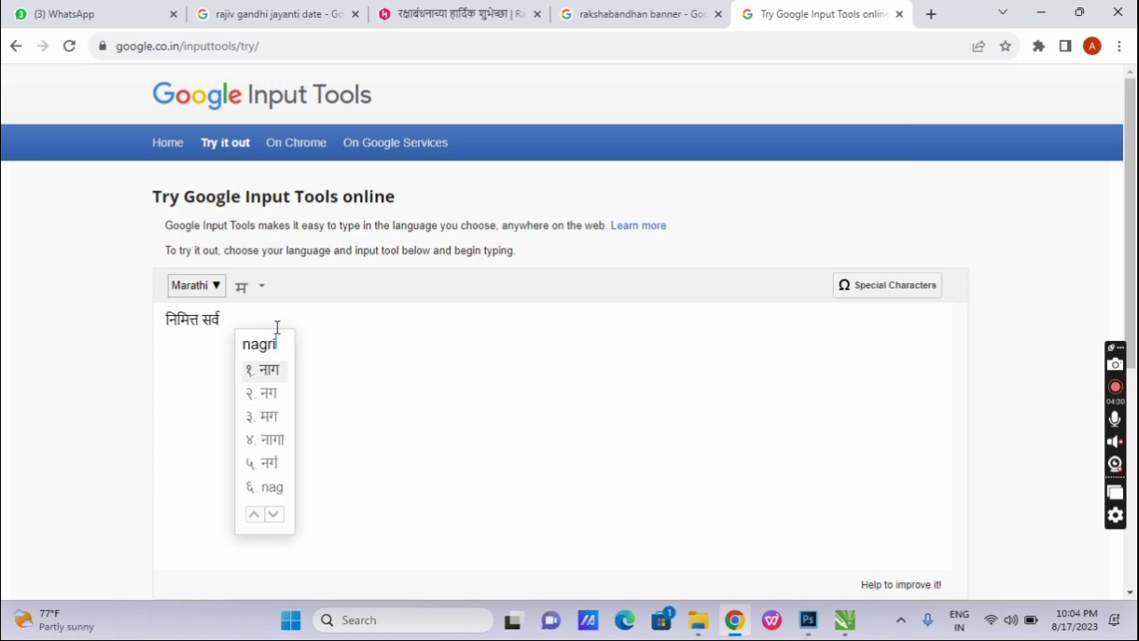
pyautogui.write('kana')
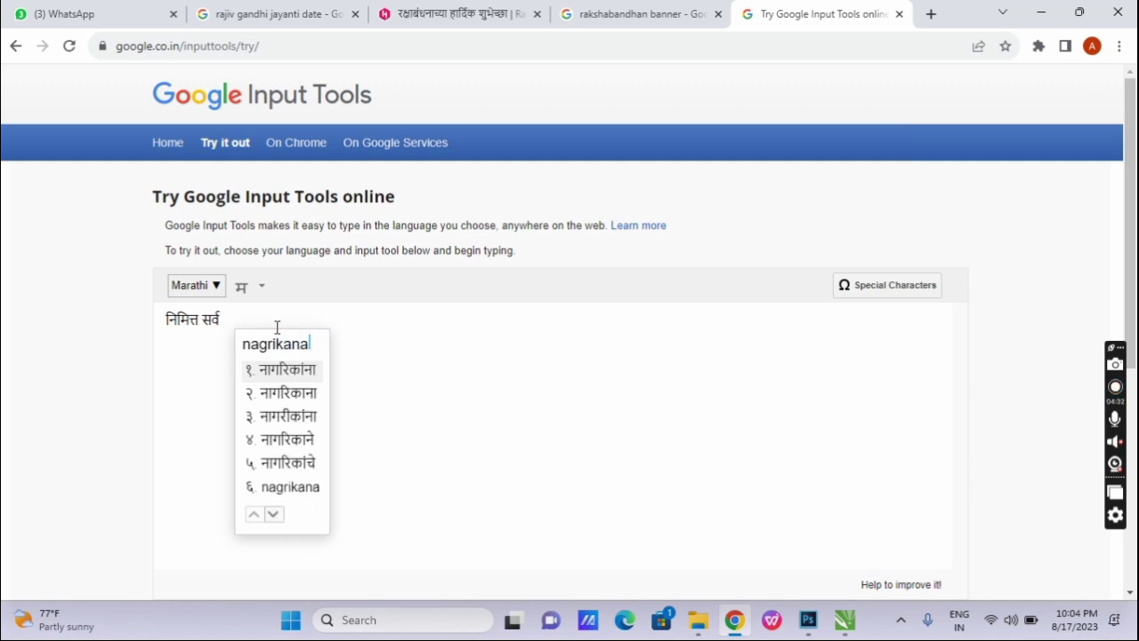
pyautogui.press('Down')
pyautogui.press('Up')
pyautogui.press('space')
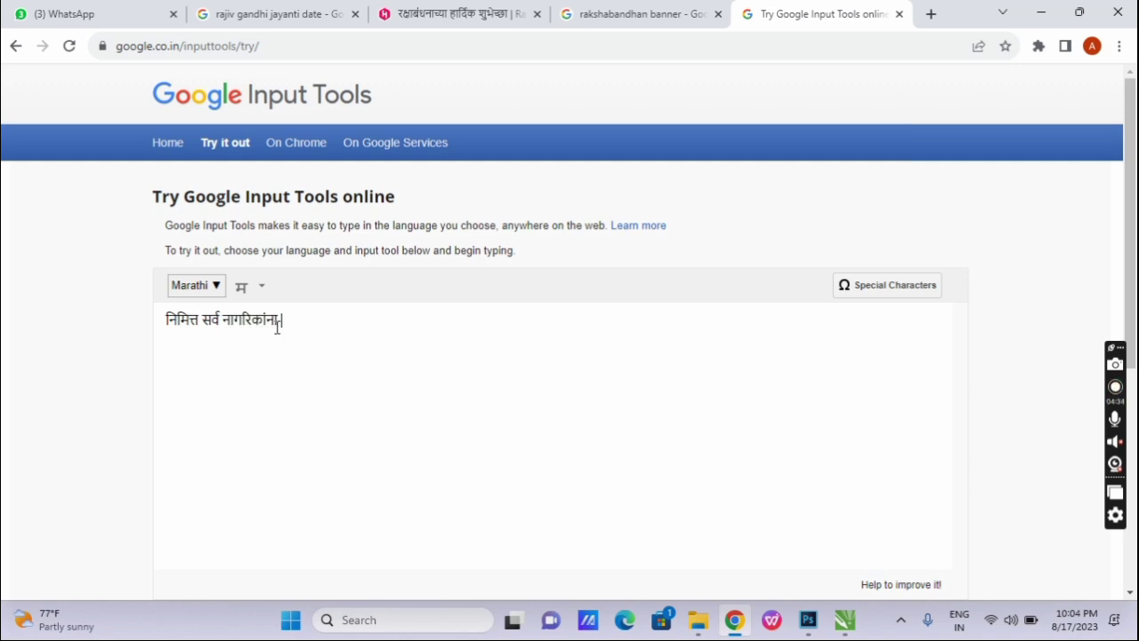
# Add 'हार्दिक शुभेच्छा', select the whole greeting, and return to Photoshop.
pyautogui.write('hardik')
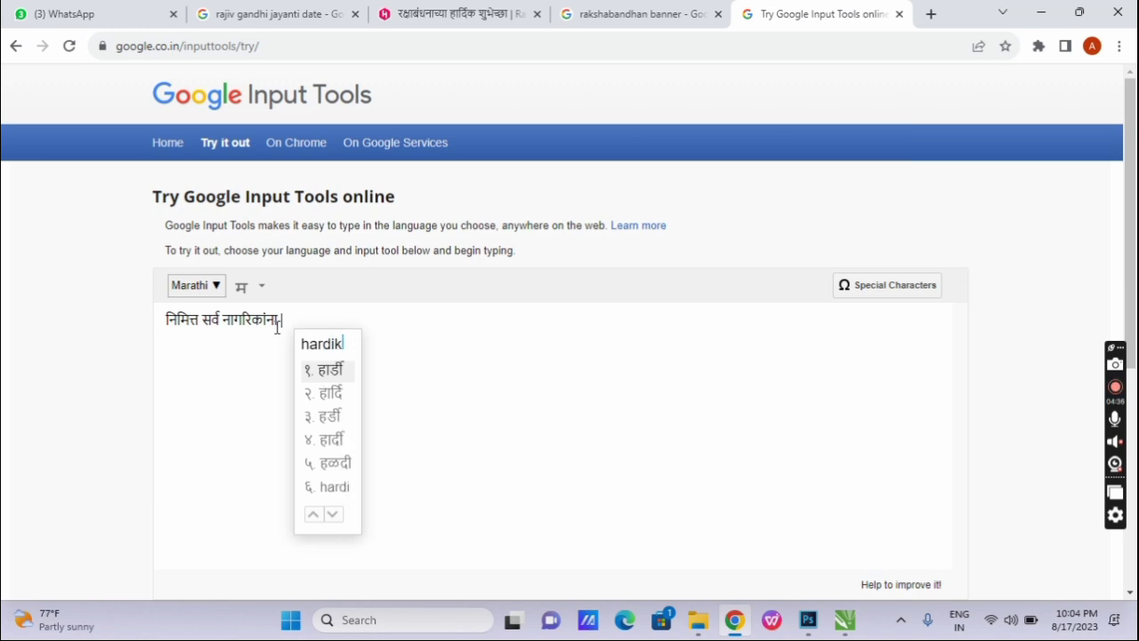
pyautogui.press('space')
pyautogui.write('shubhech')
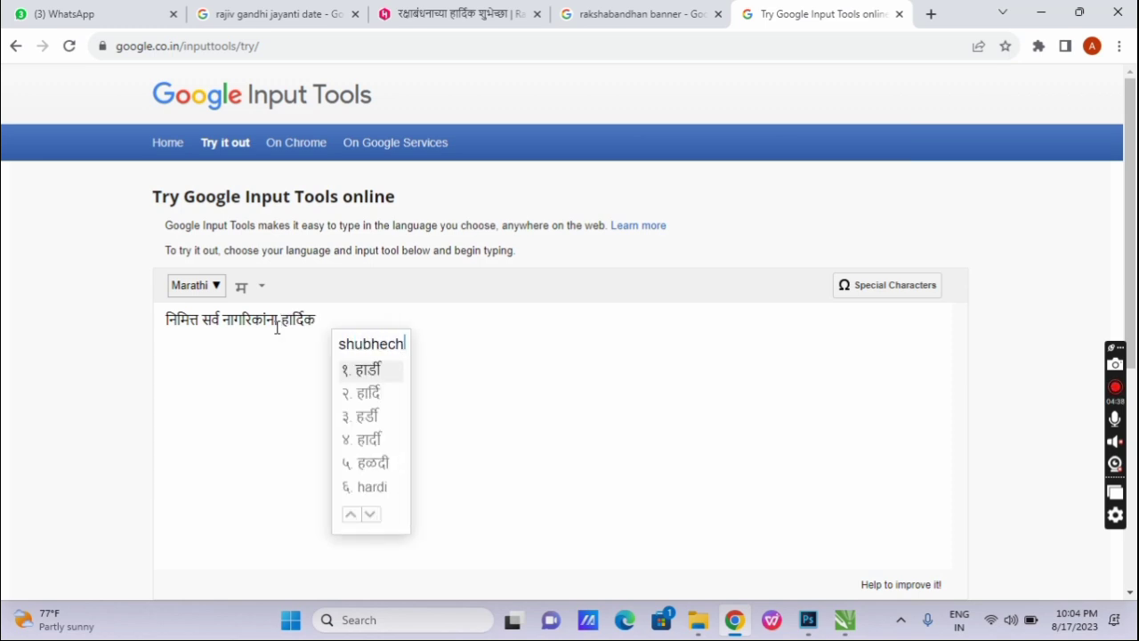
pyautogui.write('a')
pyautogui.press('space')
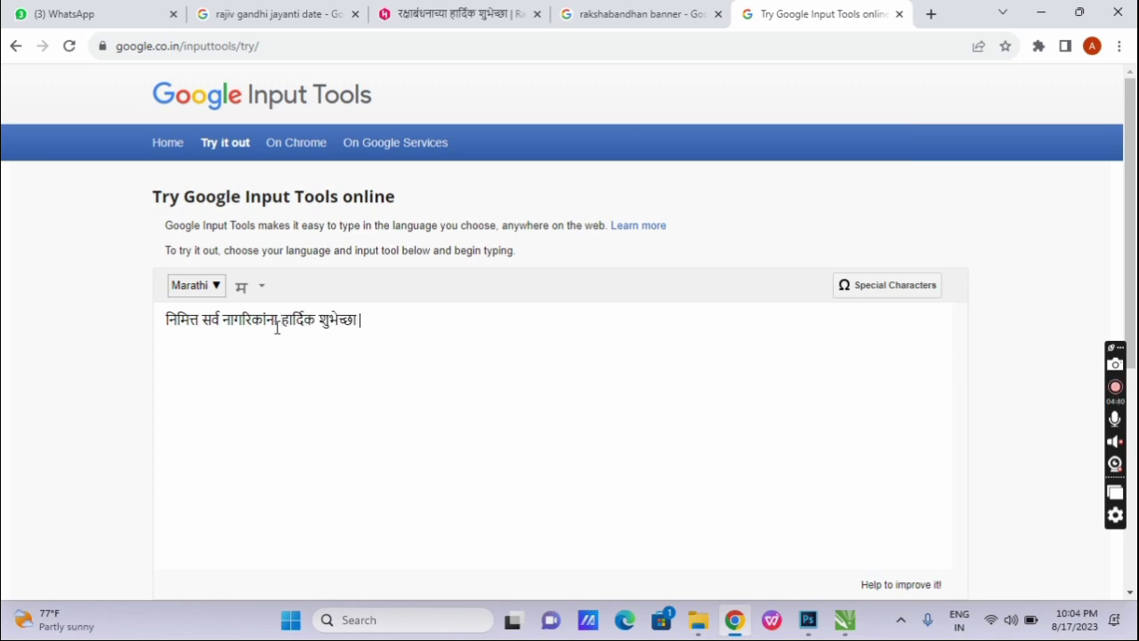
pyautogui.hotkey('ctrl', 'a')
pyautogui.hotkey('ctrl', 'c')
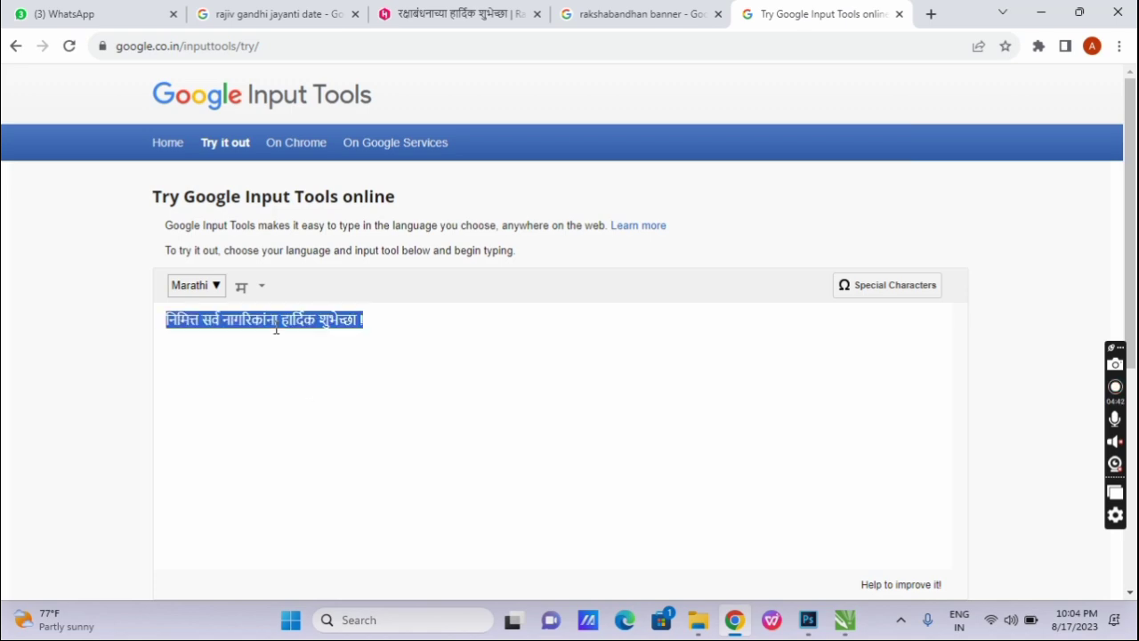
pyautogui.click(733, 630)
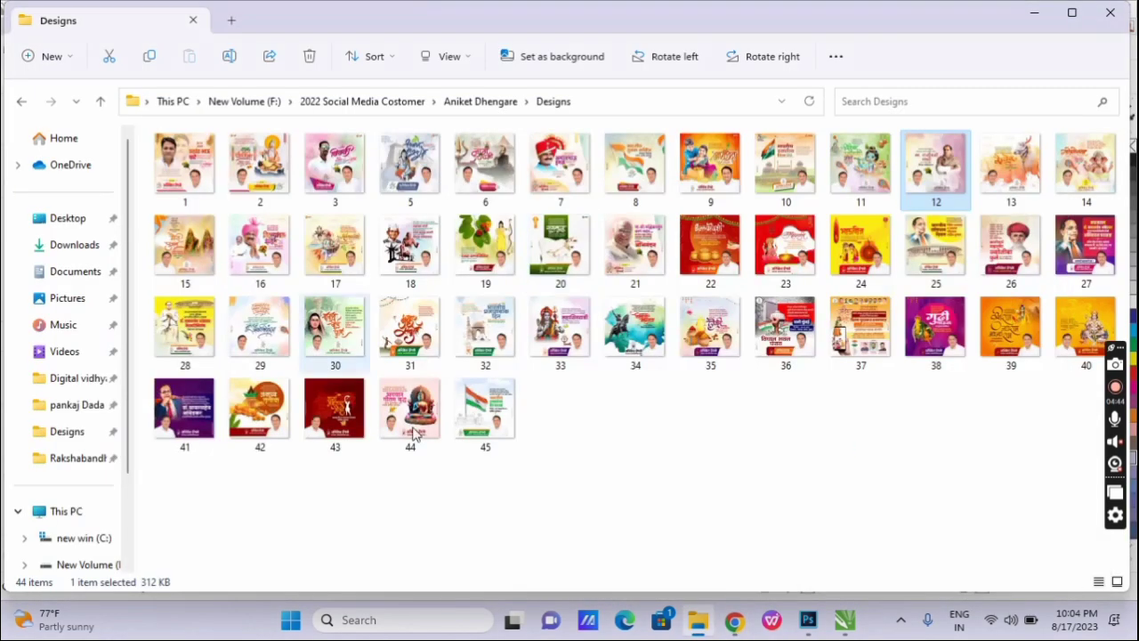
pyautogui.click(810, 623)
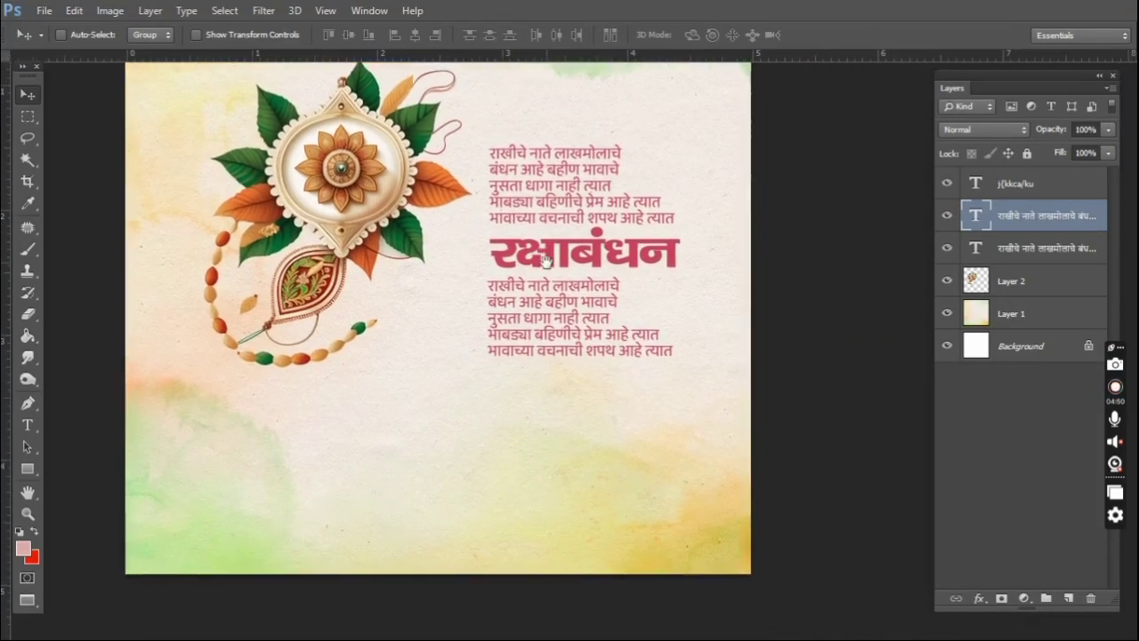
# Paste the greeting over the lower poem, breaking it after नागरिकांना into two lines.
pyautogui.rightClick(564, 307)
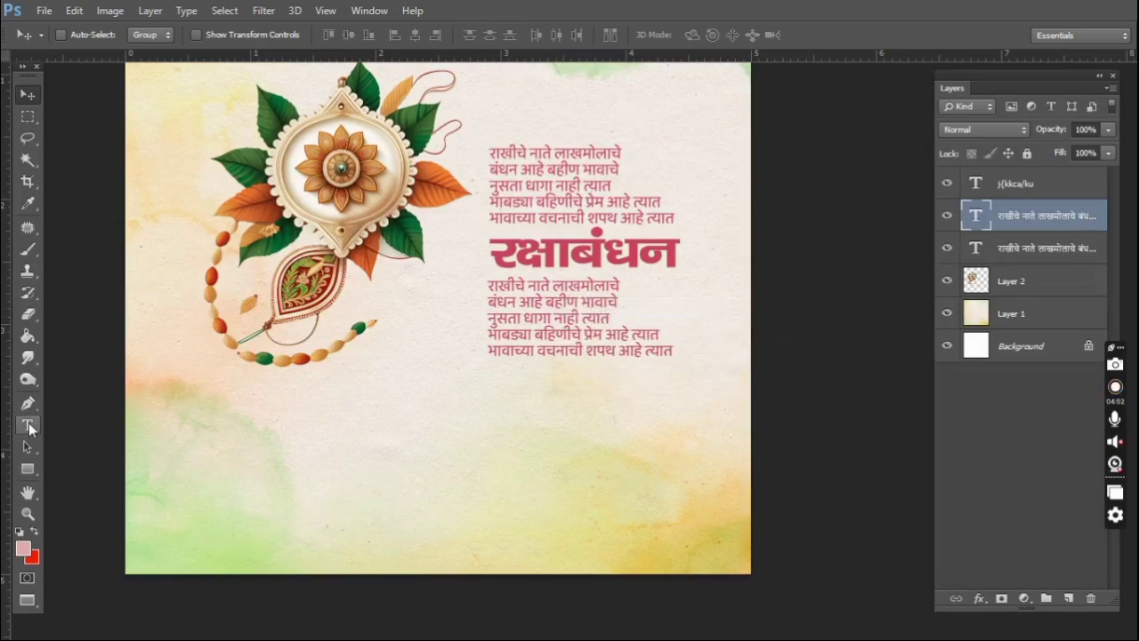
pyautogui.click(28, 424)
pyautogui.click(528, 286)
pyautogui.hotkey('ctrl', 'a')
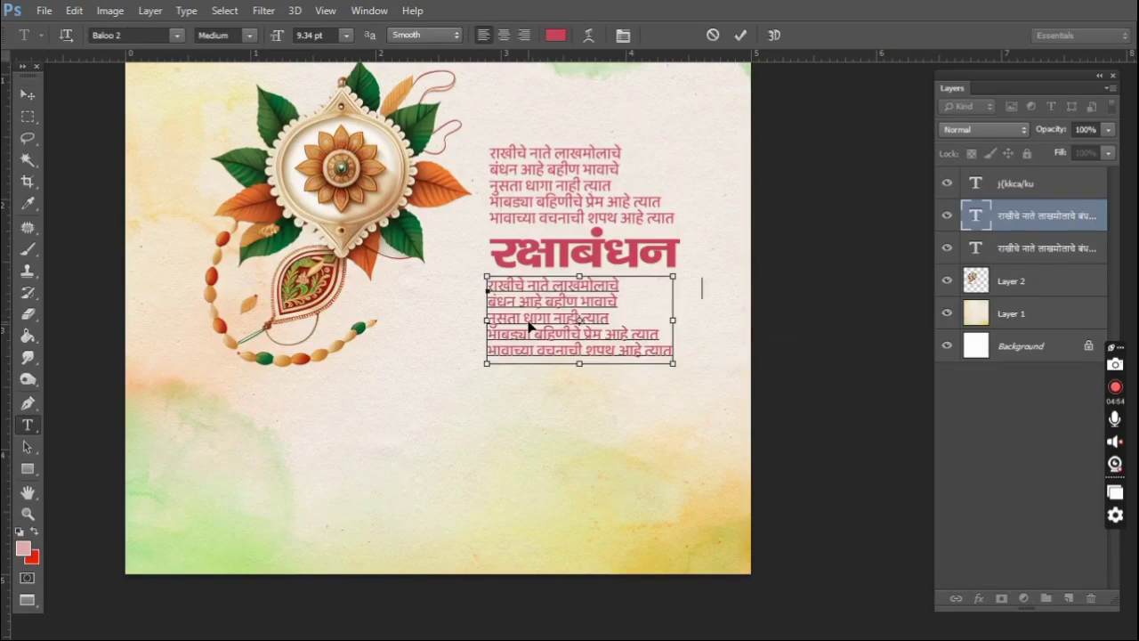
pyautogui.hotkey('ctrl', 'v')
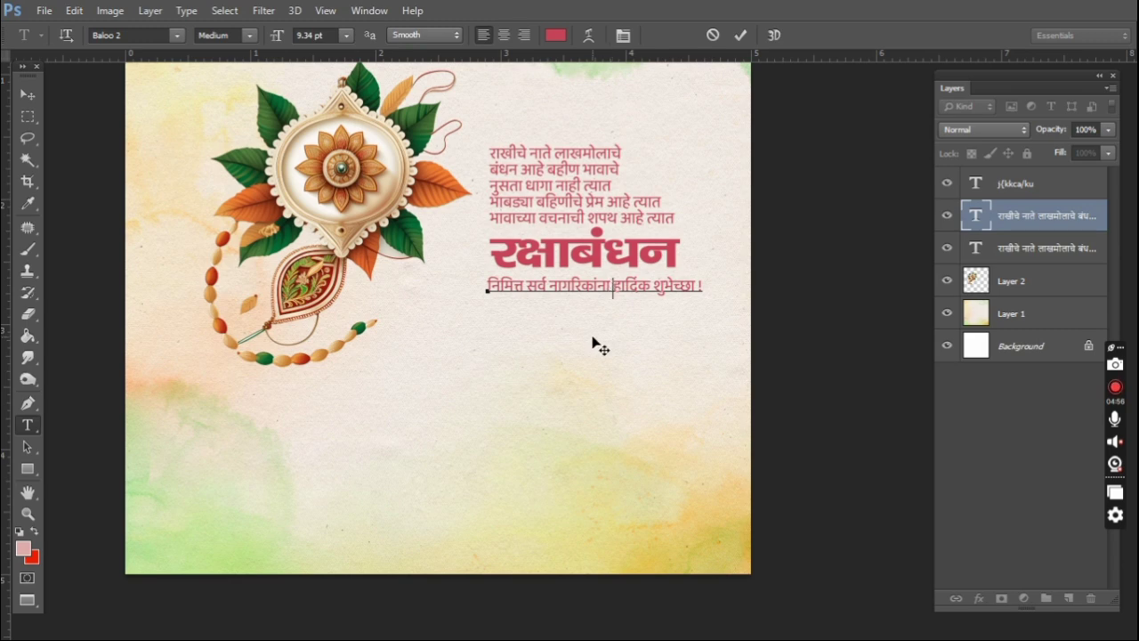
pyautogui.press('Return')
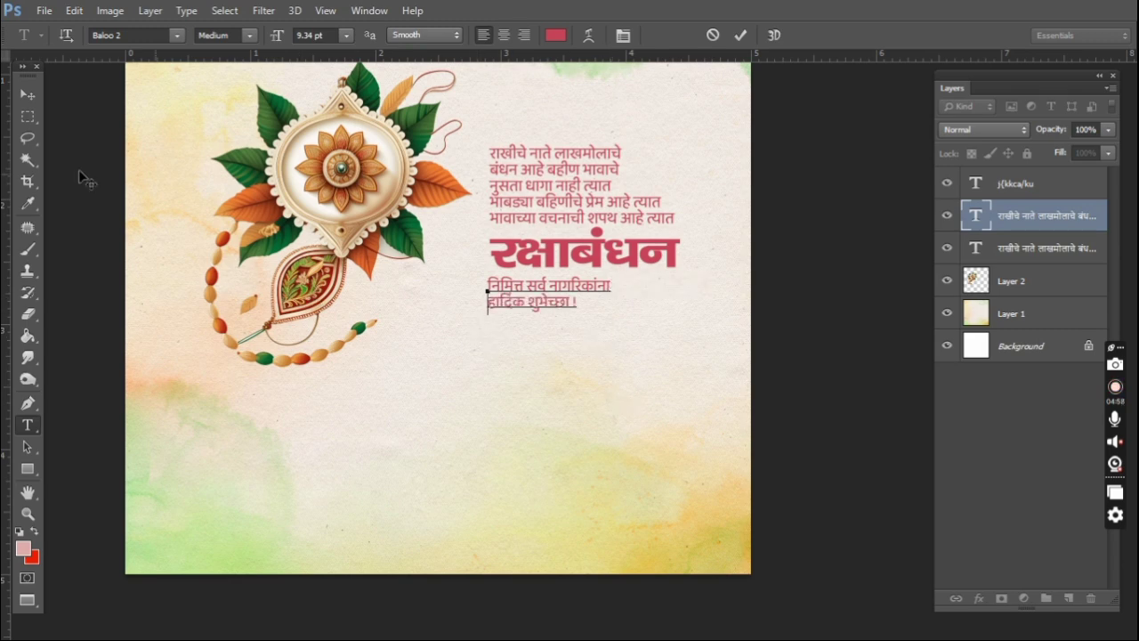
pyautogui.click(30, 97)
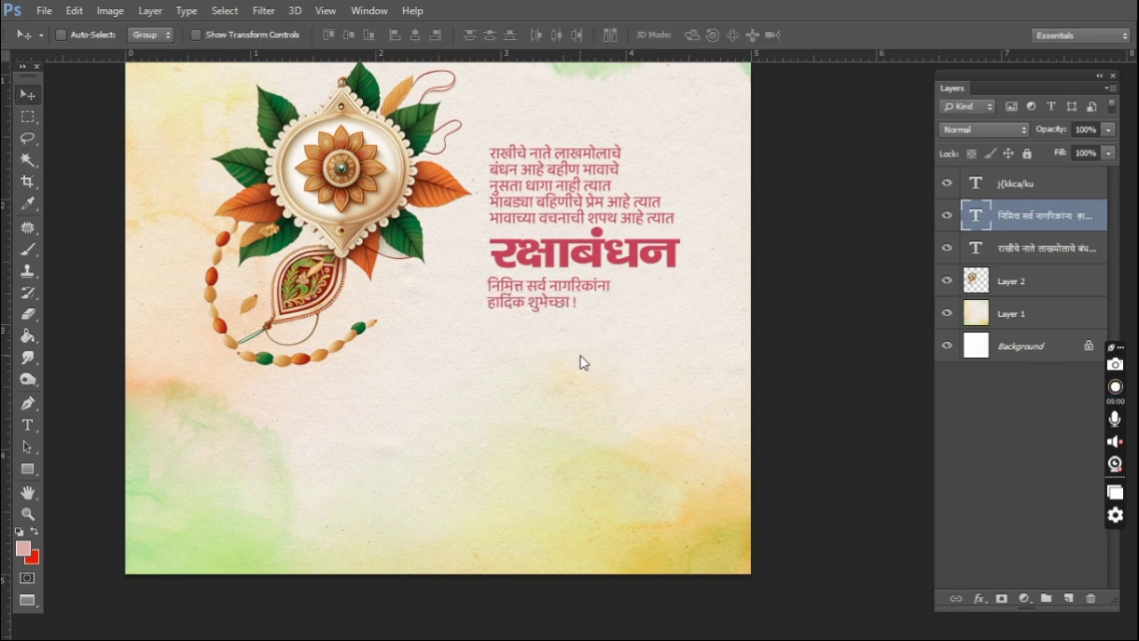
pyautogui.rightClick(604, 276)
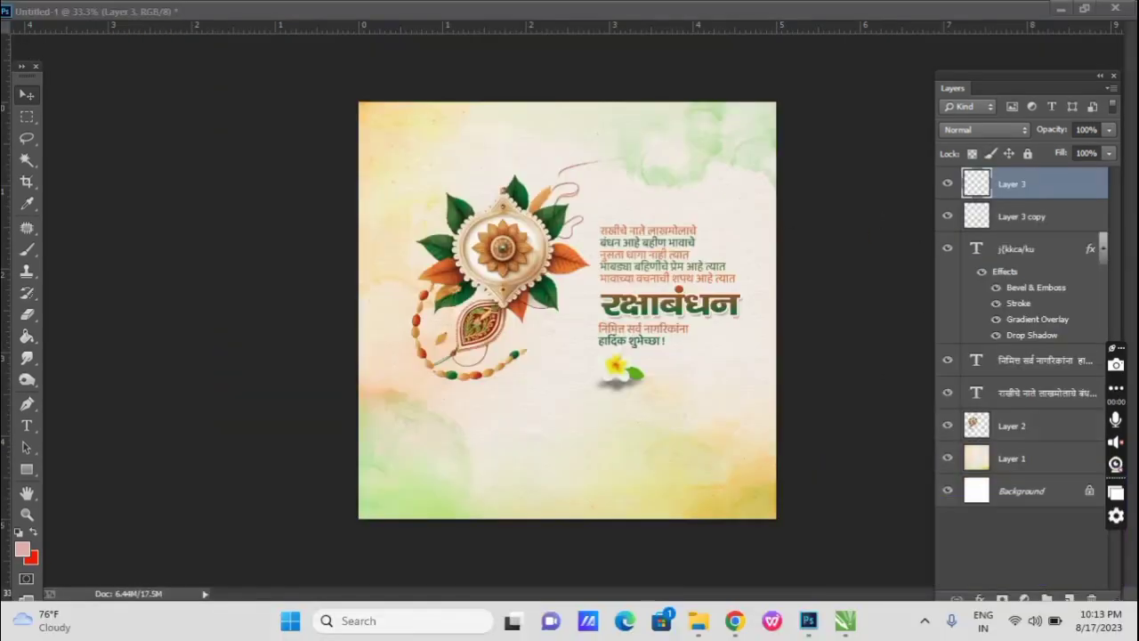
# Maximize Photoshop and open the gift-box PNG from the Rakshabandhan Material folder.
pyautogui.click(1085, 11)
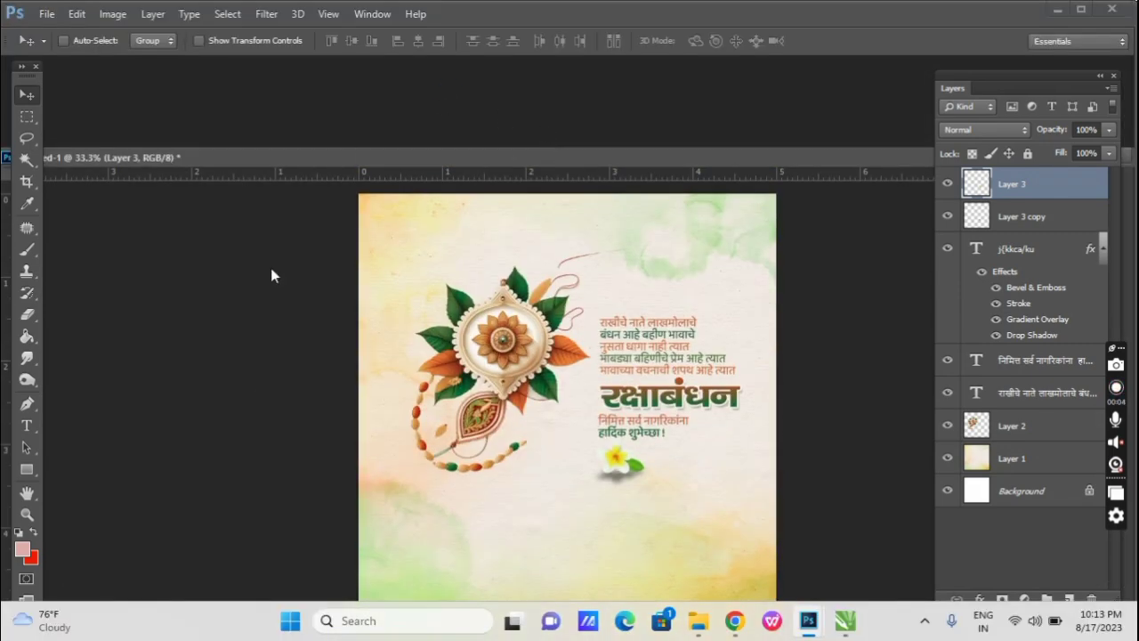
pyautogui.doubleClick(271, 268)
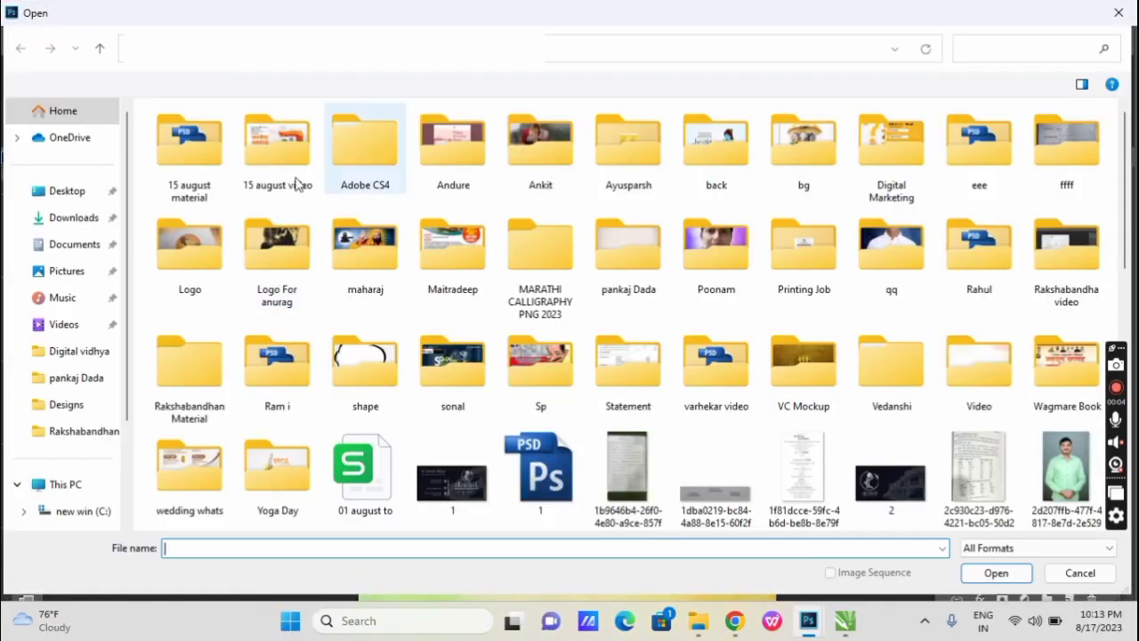
pyautogui.doubleClick(200, 404)
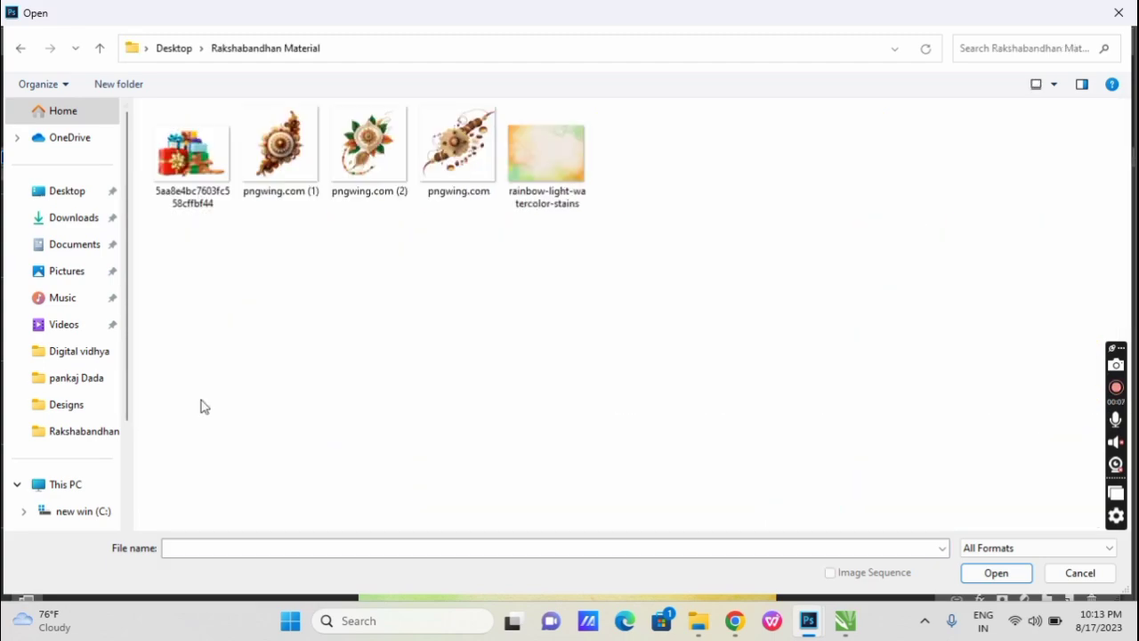
pyautogui.doubleClick(219, 200)
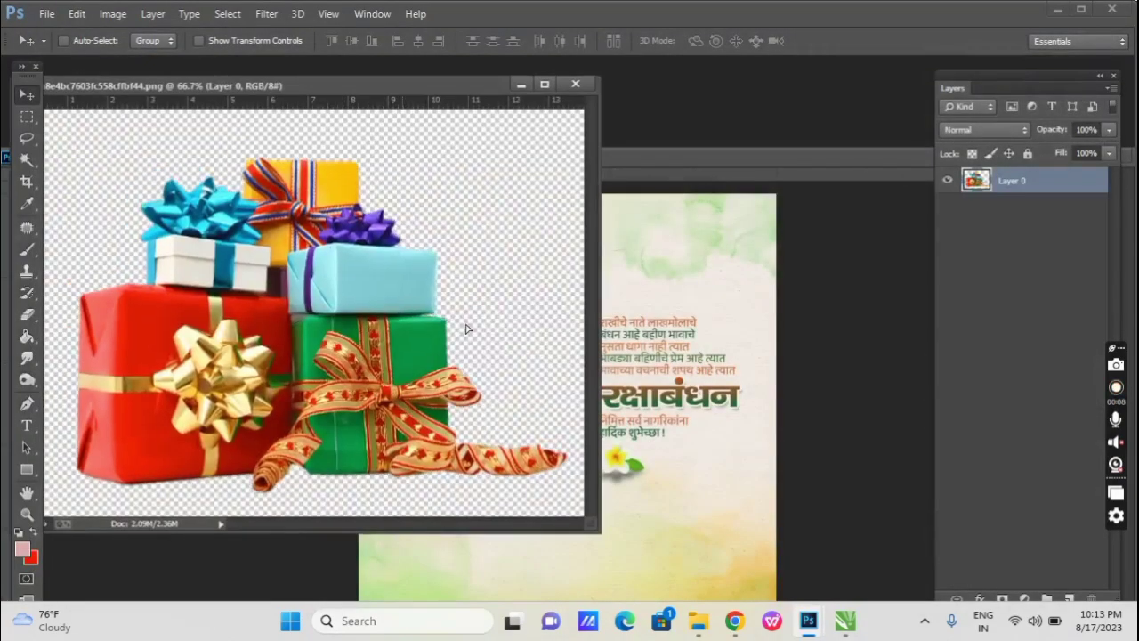
# Copy the gift boxes onto the card, close the gift file, and move them lower.
pyautogui.moveTo(466, 329); pyautogui.dragTo(662, 313)
pyautogui.click(307, 129)
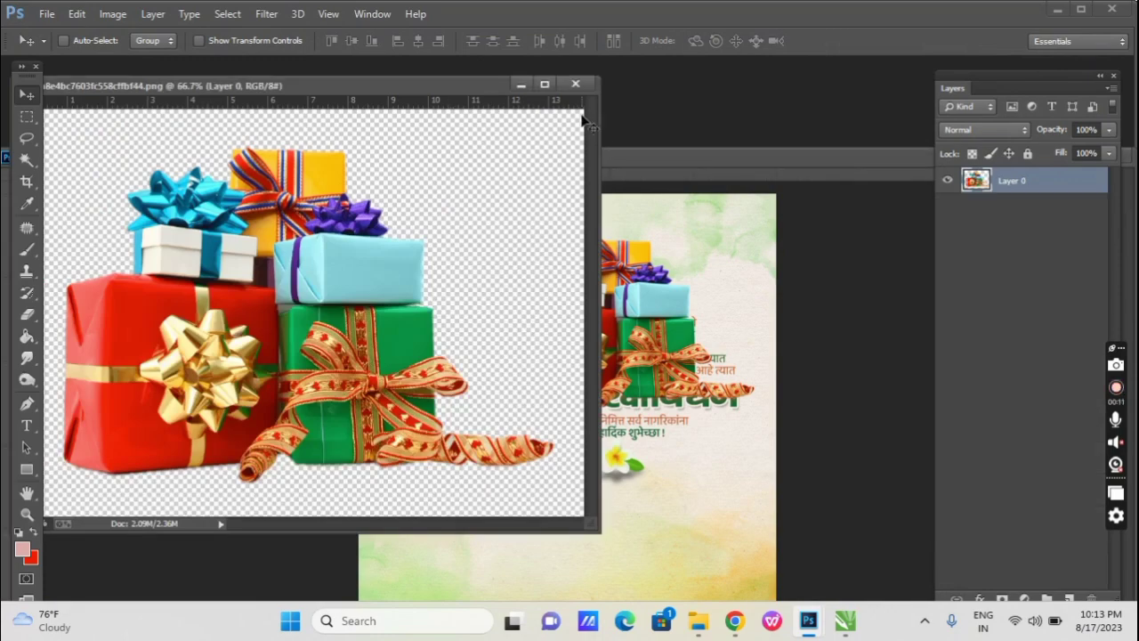
pyautogui.click(574, 84)
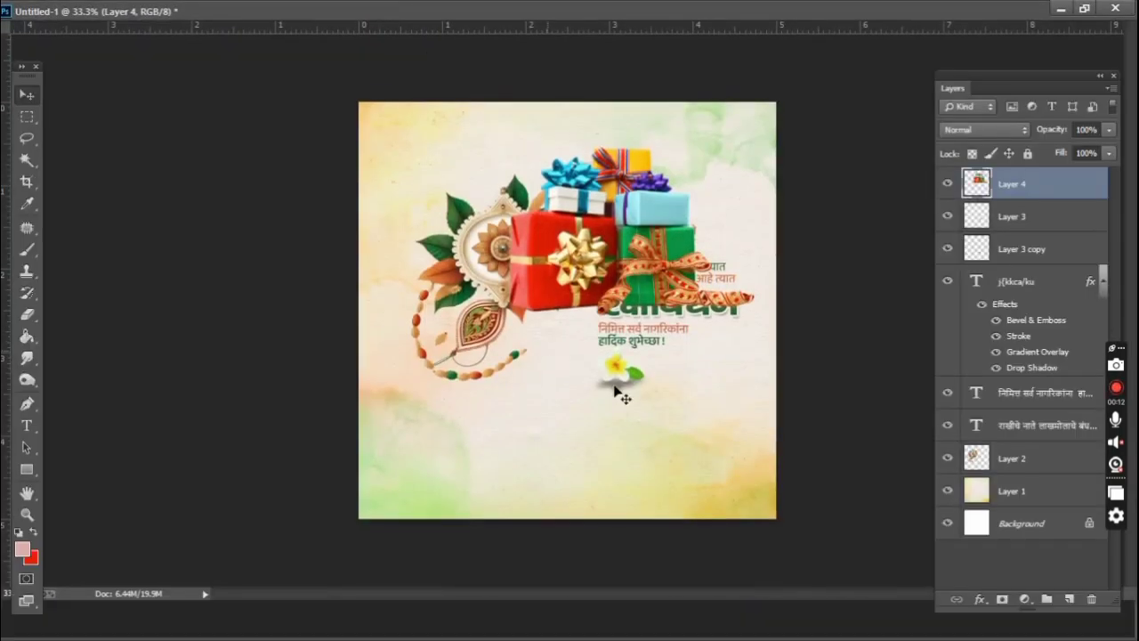
pyautogui.moveTo(574, 298); pyautogui.dragTo(545, 402)
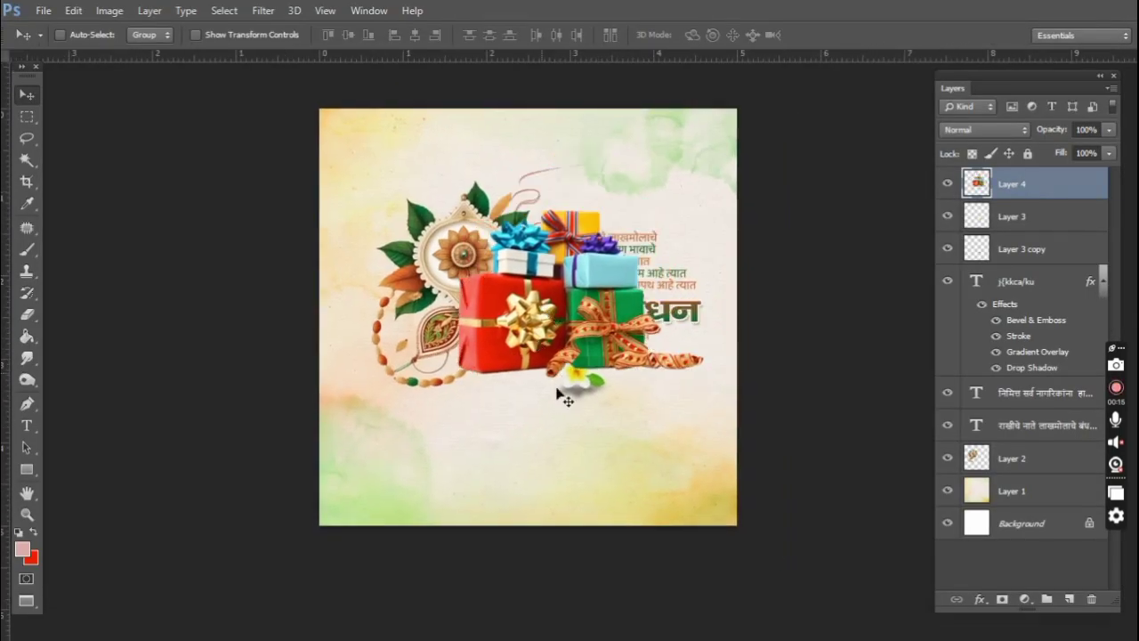
# Scale the gifts to about 28%, set them above the poem, and reposition the rakhi layer.
pyautogui.hotkey('ctrl', 't')
pyautogui.moveTo(706, 382)
pyautogui.mouseDown()
pyautogui.moveTo(520, 267)
pyautogui.moveTo(598, 212)
pyautogui.mouseUp()
pyautogui.press('Return')
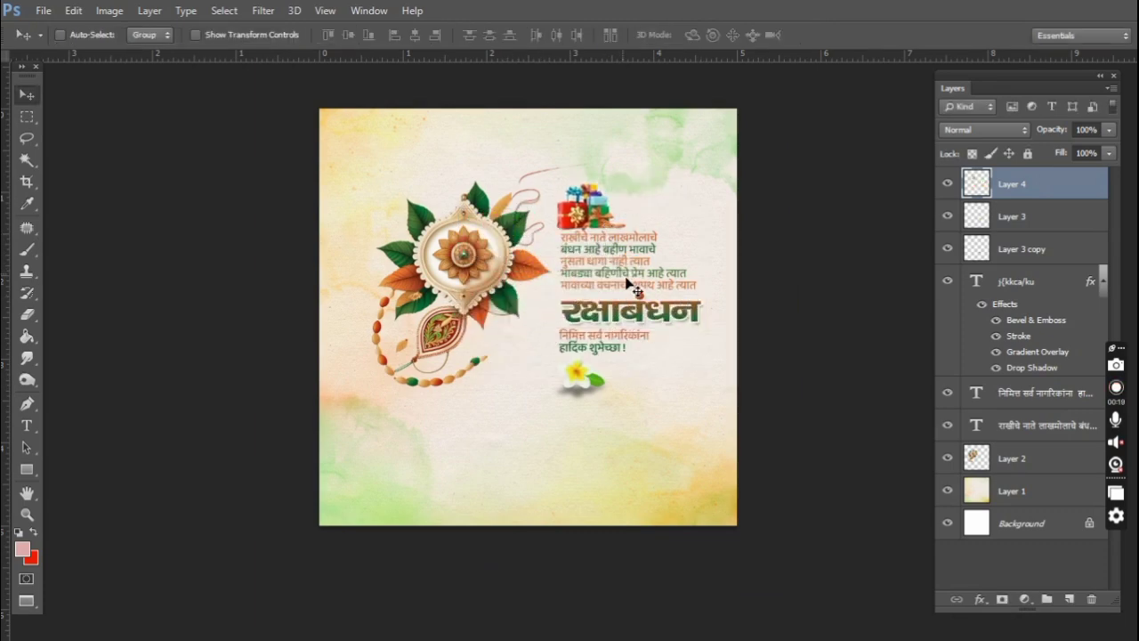
pyautogui.moveTo(629, 283); pyautogui.dragTo(633, 286)
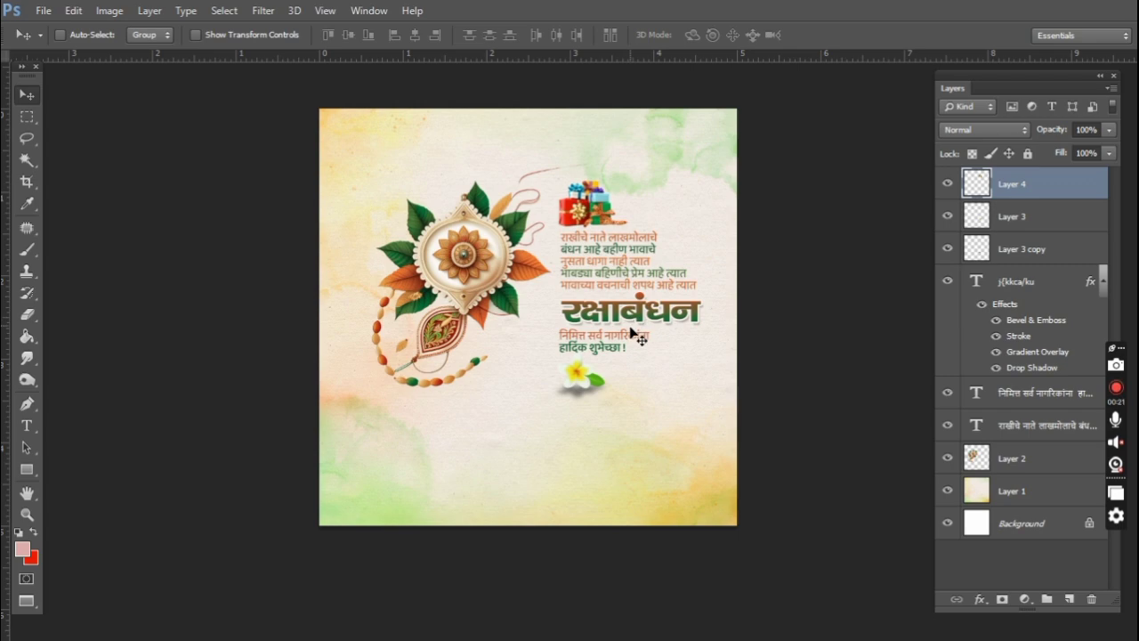
pyautogui.keyDown('ctrl'); pyautogui.click(506, 307); pyautogui.keyUp('ctrl')
pyautogui.moveTo(458, 325); pyautogui.dragTo(413, 299)
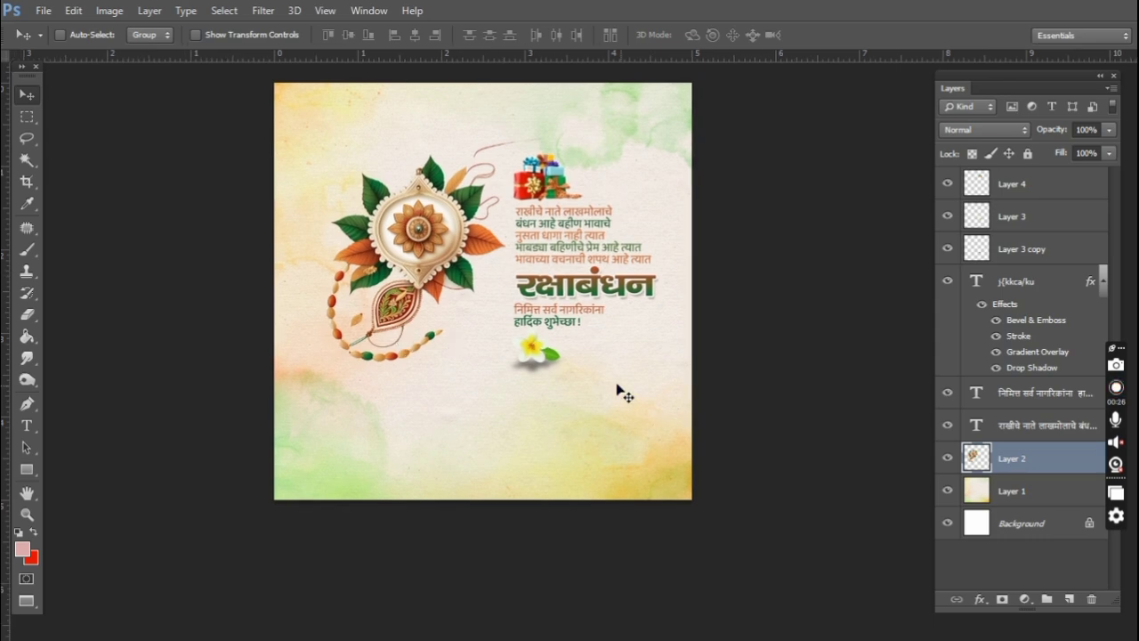
# Duplicate the rakhi layer (Layer 2) and select the lower original copy.
pyautogui.rightClick(618, 389)
pyautogui.click(634, 389)
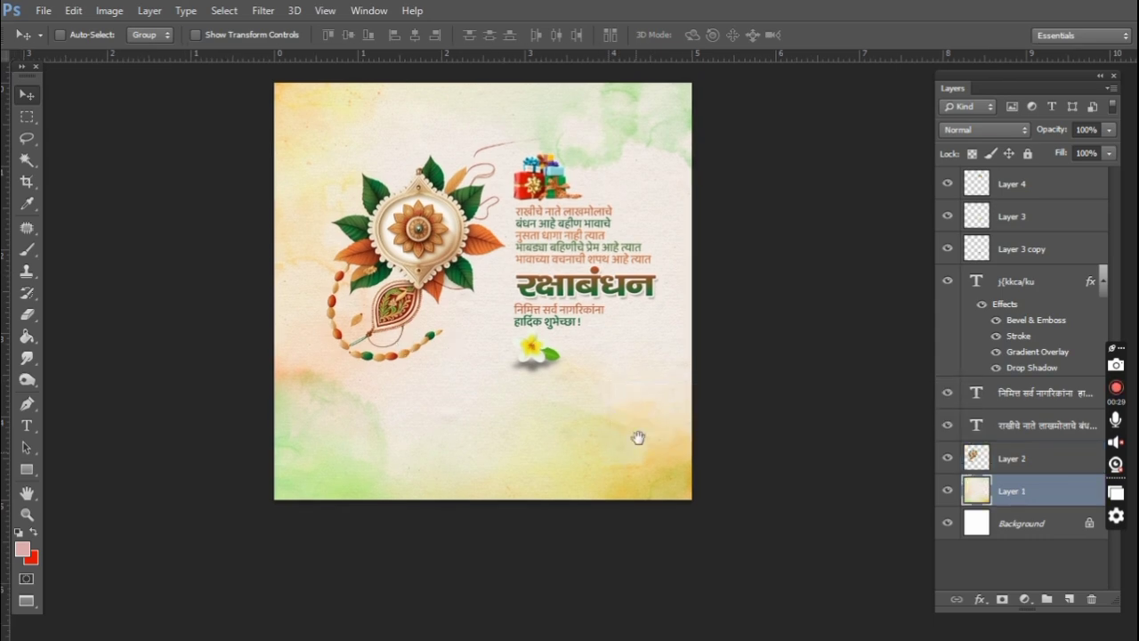
pyautogui.moveTo(602, 394); pyautogui.dragTo(515, 410)
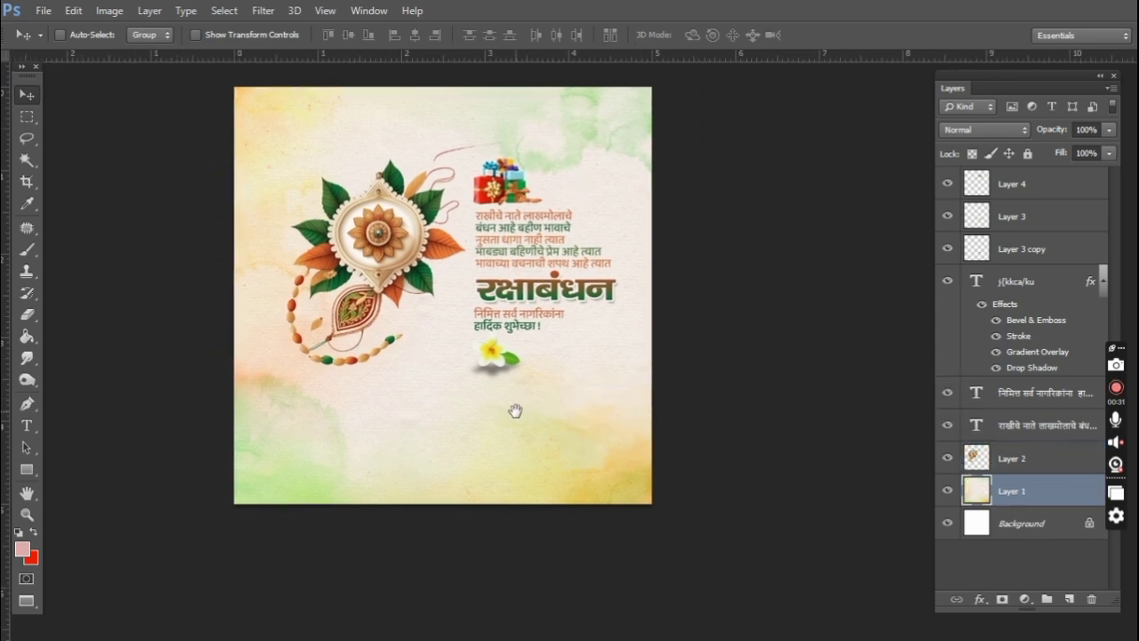
pyautogui.moveTo(349, 413); pyautogui.dragTo(356, 412)
pyautogui.rightClick(422, 298)
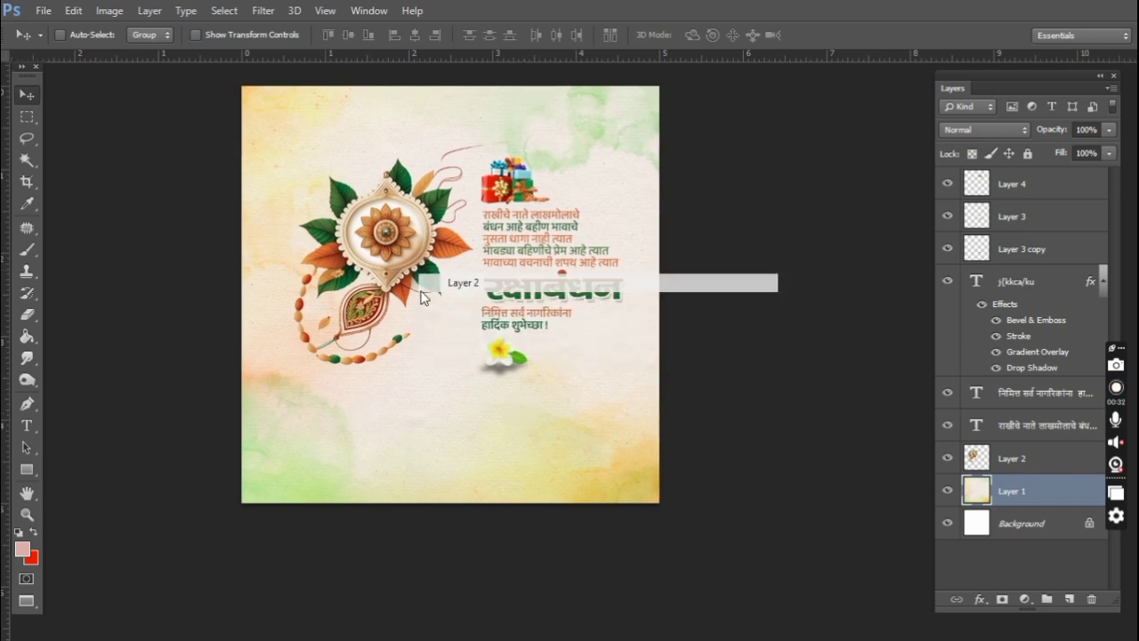
pyautogui.click(462, 283)
pyautogui.hotkey('ctrl', 'j')
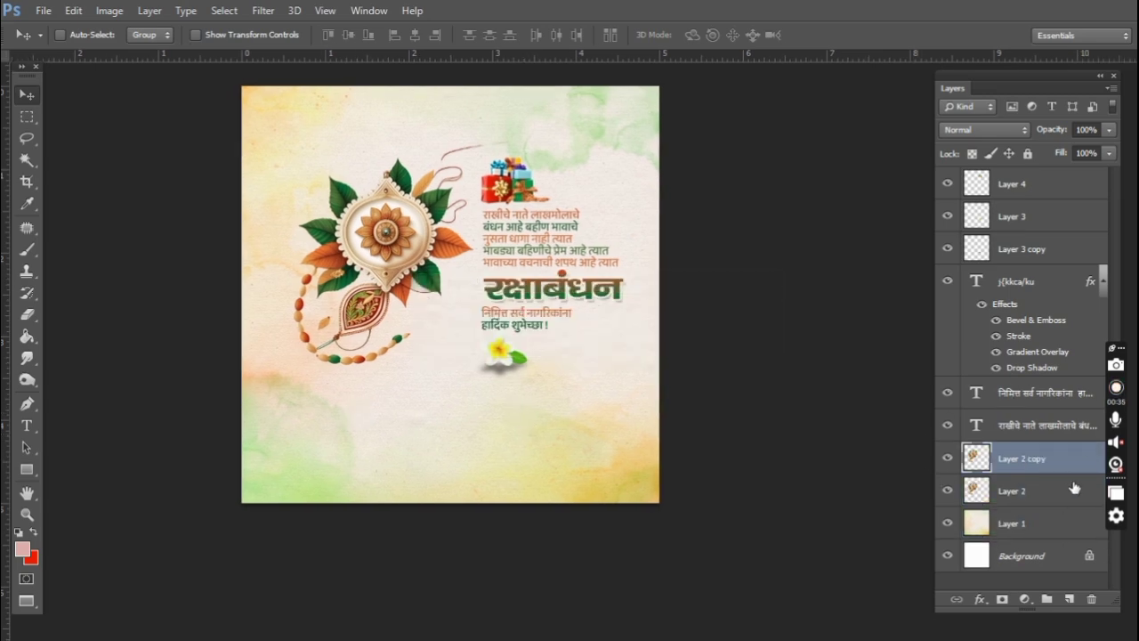
pyautogui.click(1014, 490)
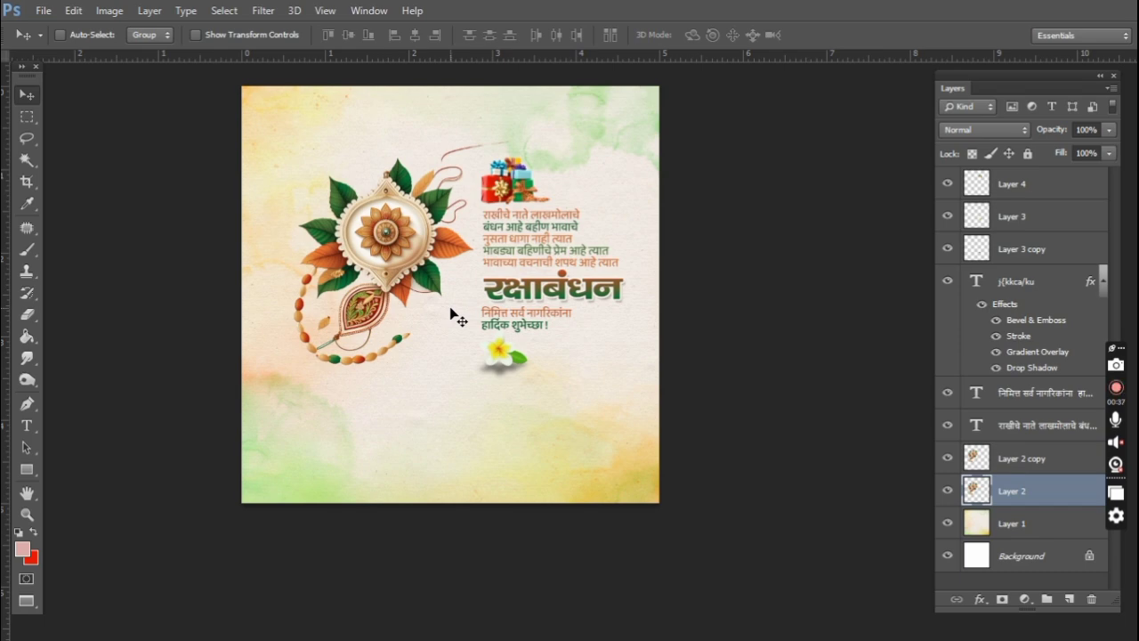
# Offset the lower rakhi copy up and right and blacken it with Hue/Saturation Lightness -100.
pyautogui.press('Right')
pyautogui.press('Right')
pyautogui.press('Right')
pyautogui.press('Right')
pyautogui.press('Right')
pyautogui.press('Right')
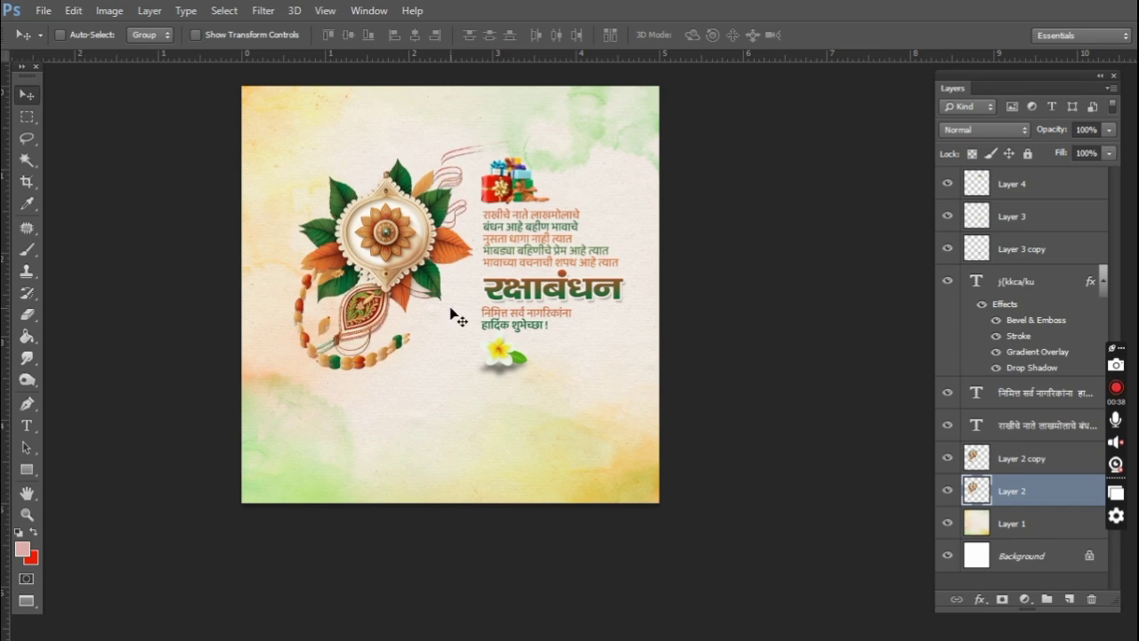
pyautogui.press('Up')
pyautogui.press('Up')
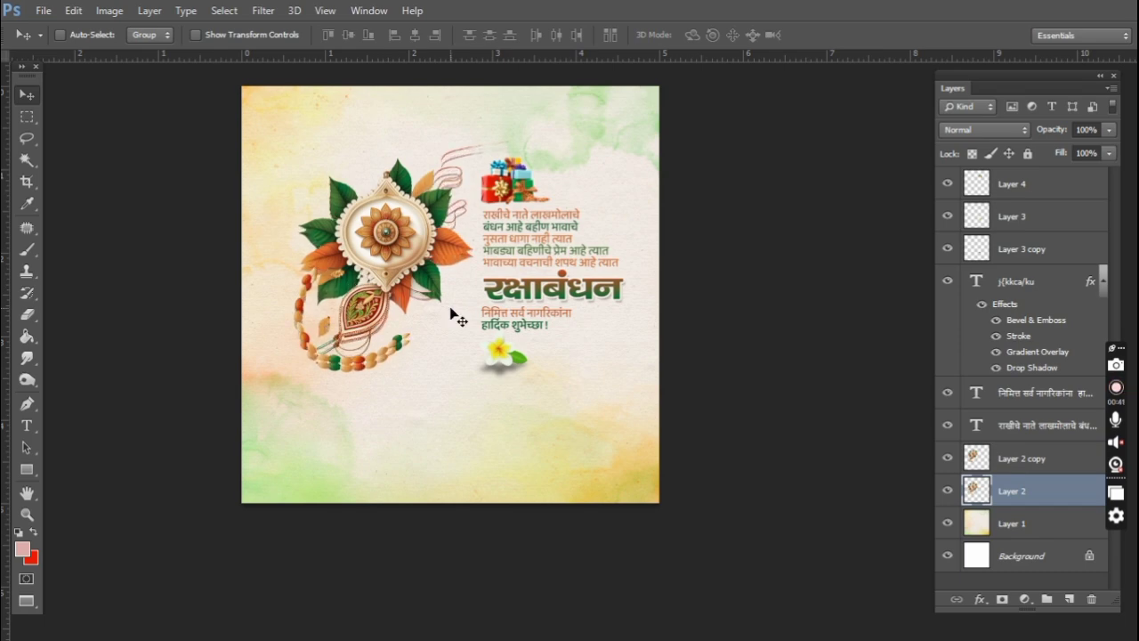
pyautogui.hotkey('ctrl', 'u')
pyautogui.moveTo(915, 431); pyautogui.dragTo(628, 435)
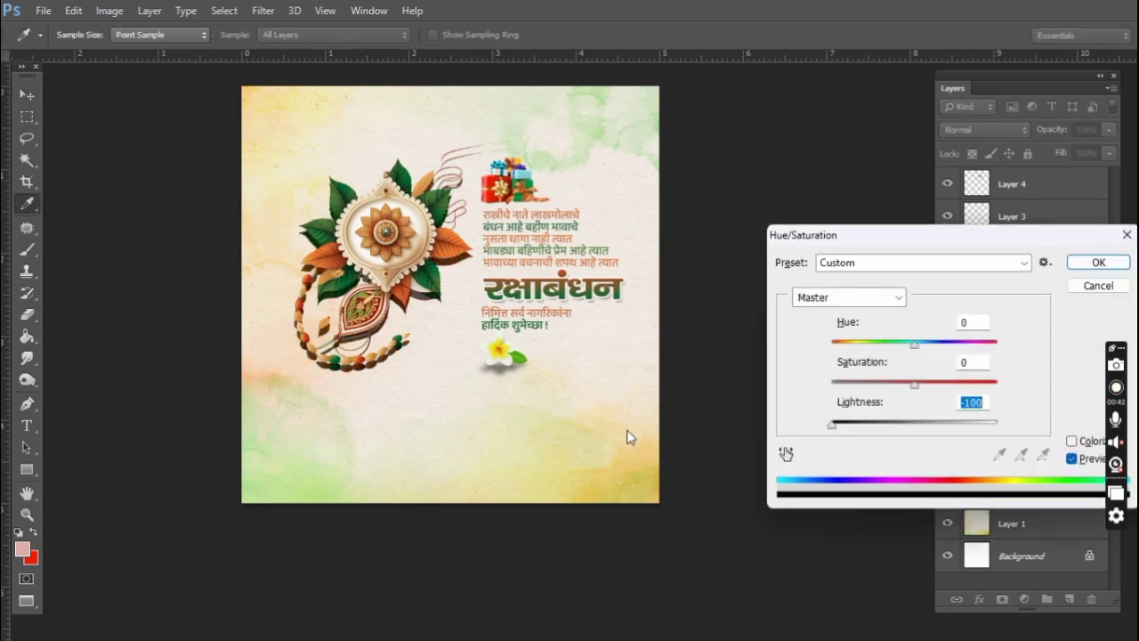
pyautogui.click(1098, 262)
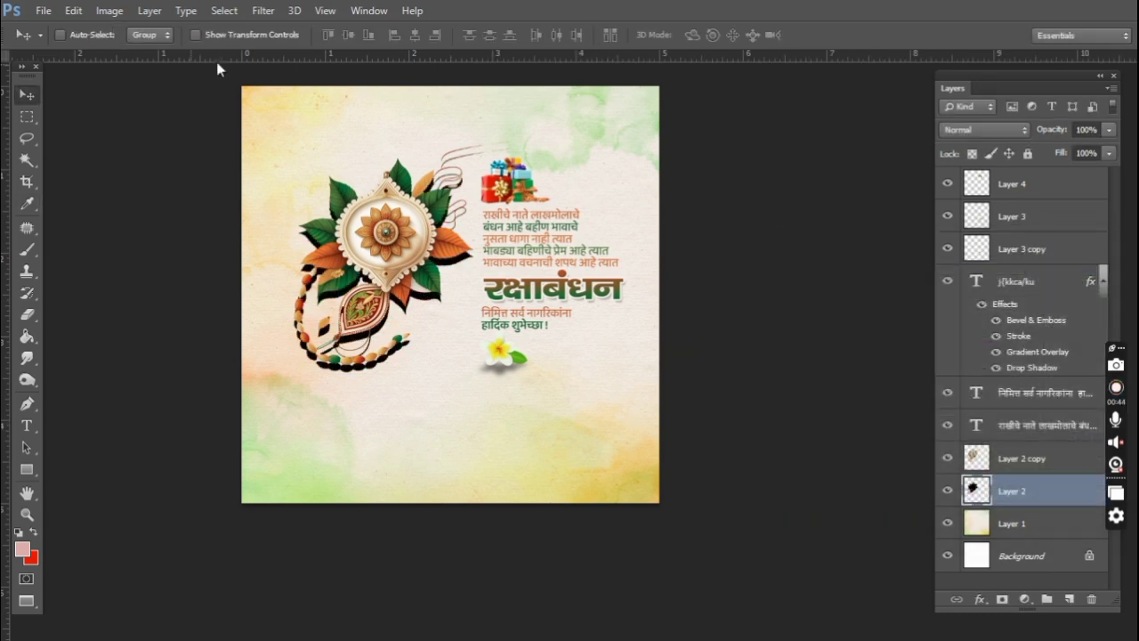
# Apply a Gaussian Blur to the black copy with a radius near 4.4.
pyautogui.click(263, 9)
pyautogui.moveTo(271, 210)
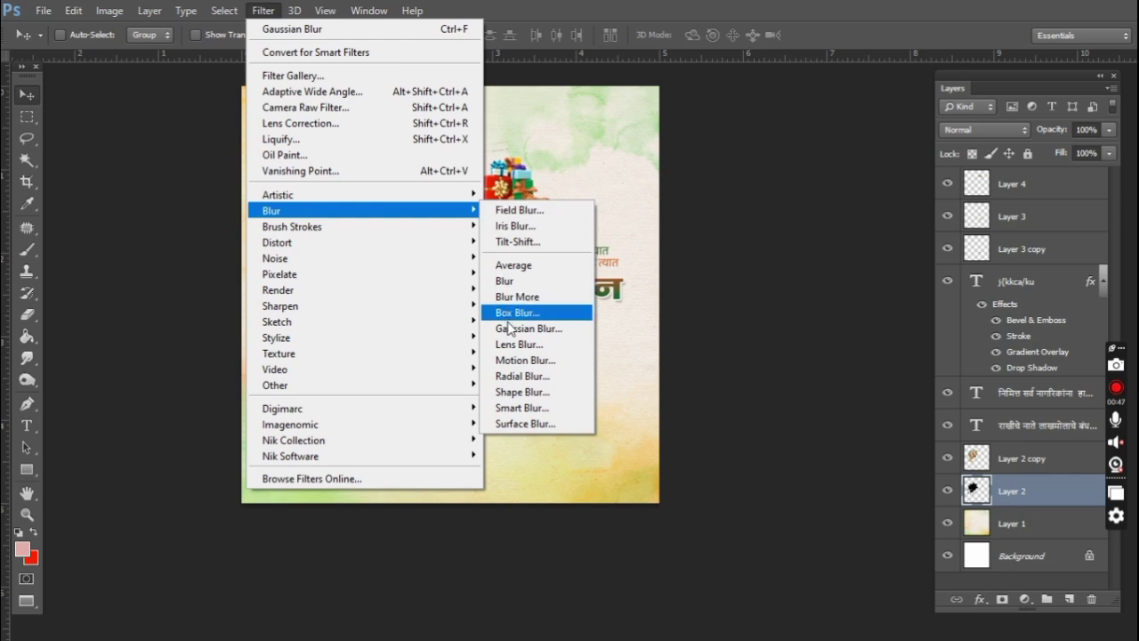
pyautogui.click(516, 329)
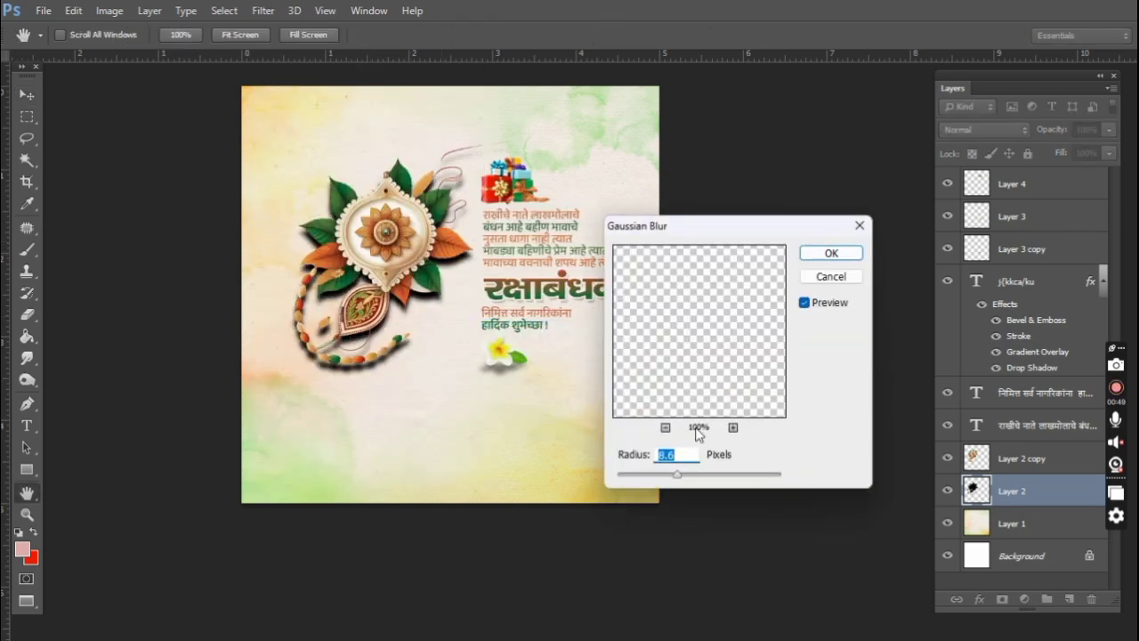
pyautogui.moveTo(675, 475)
pyautogui.mouseDown()
pyautogui.moveTo(657, 474)
pyautogui.moveTo(679, 476)
pyautogui.mouseUp()
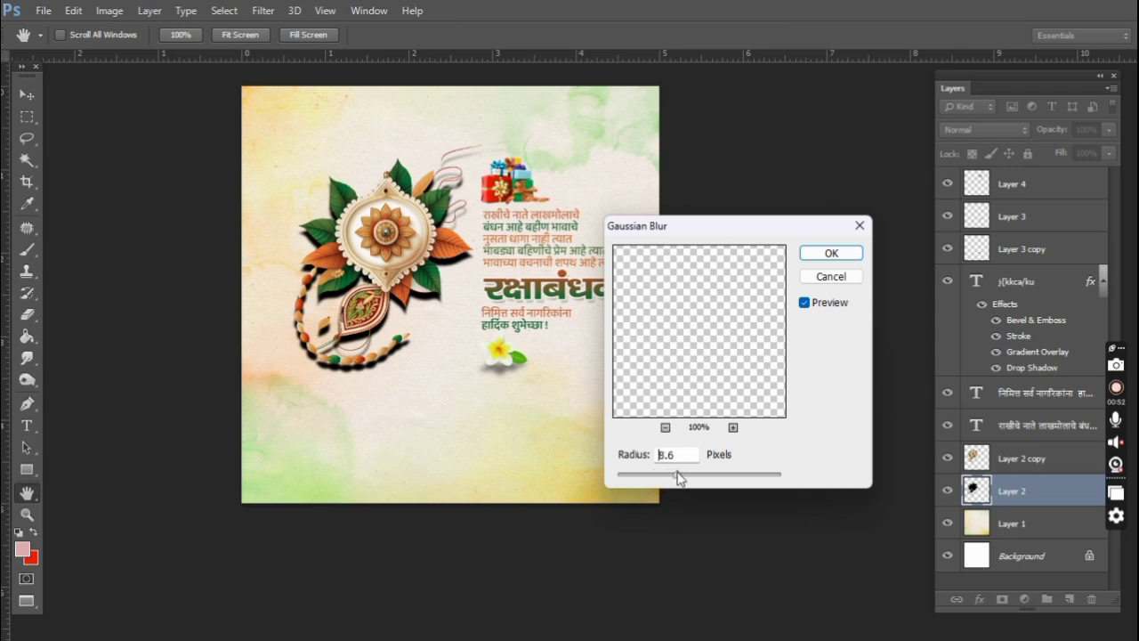
# Confirm the blur and fade the rakhi's shadow layer to 32% opacity.
pyautogui.click(831, 254)
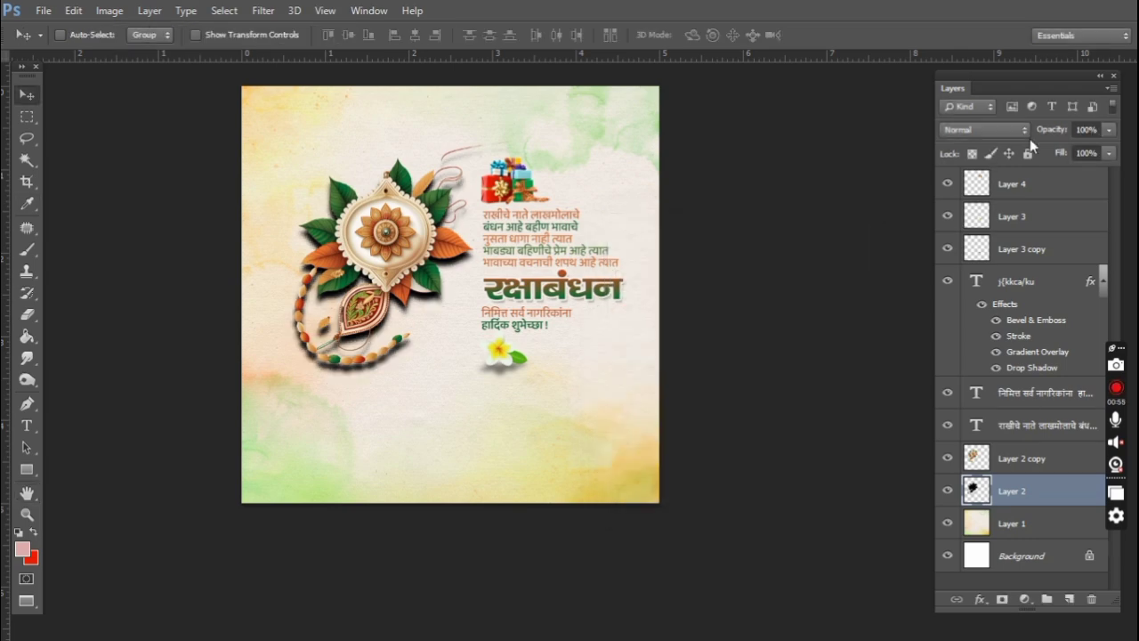
pyautogui.moveTo(1054, 130); pyautogui.dragTo(1003, 142)
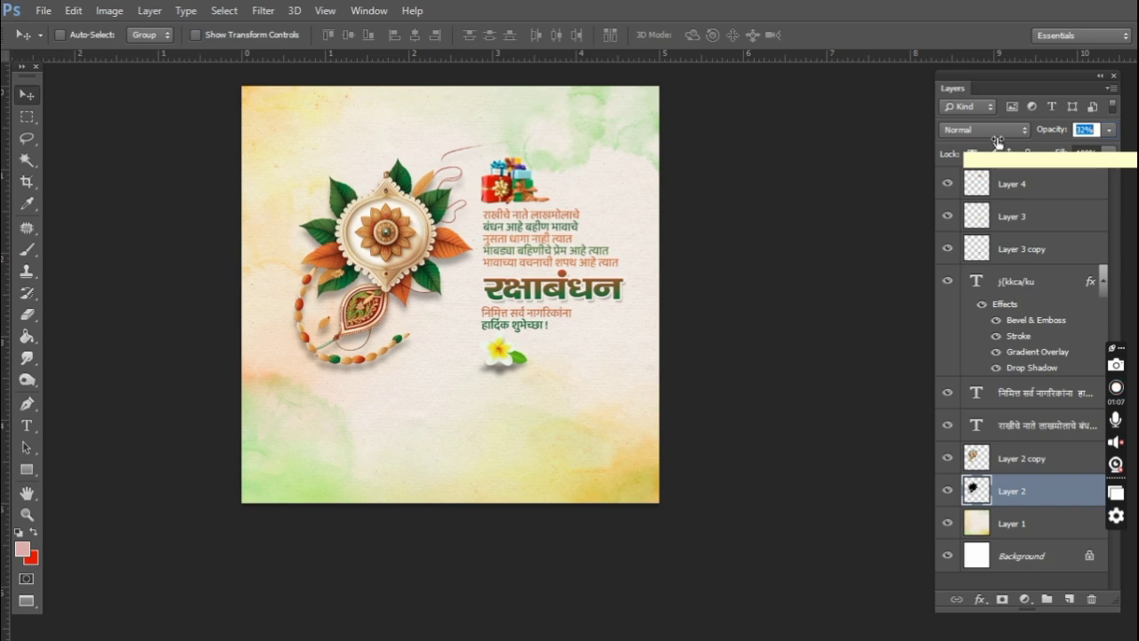
pyautogui.moveTo(997, 141); pyautogui.dragTo(997, 137)
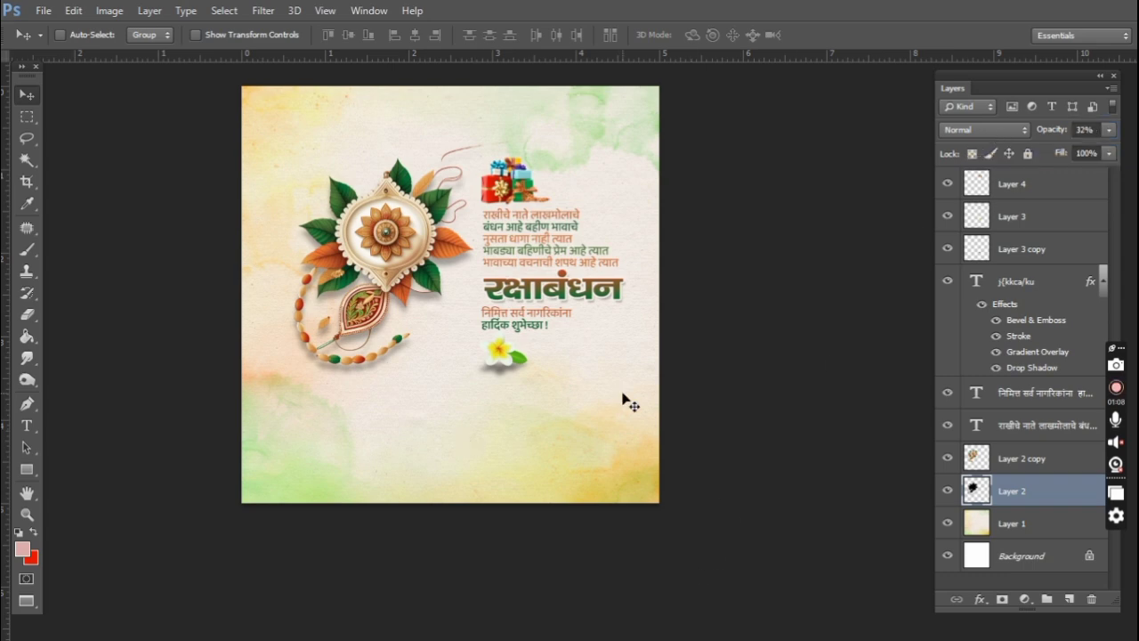
pyautogui.moveTo(336, 382)
pyautogui.mouseDown()
pyautogui.moveTo(512, 358)
pyautogui.moveTo(450, 320)
pyautogui.mouseUp()
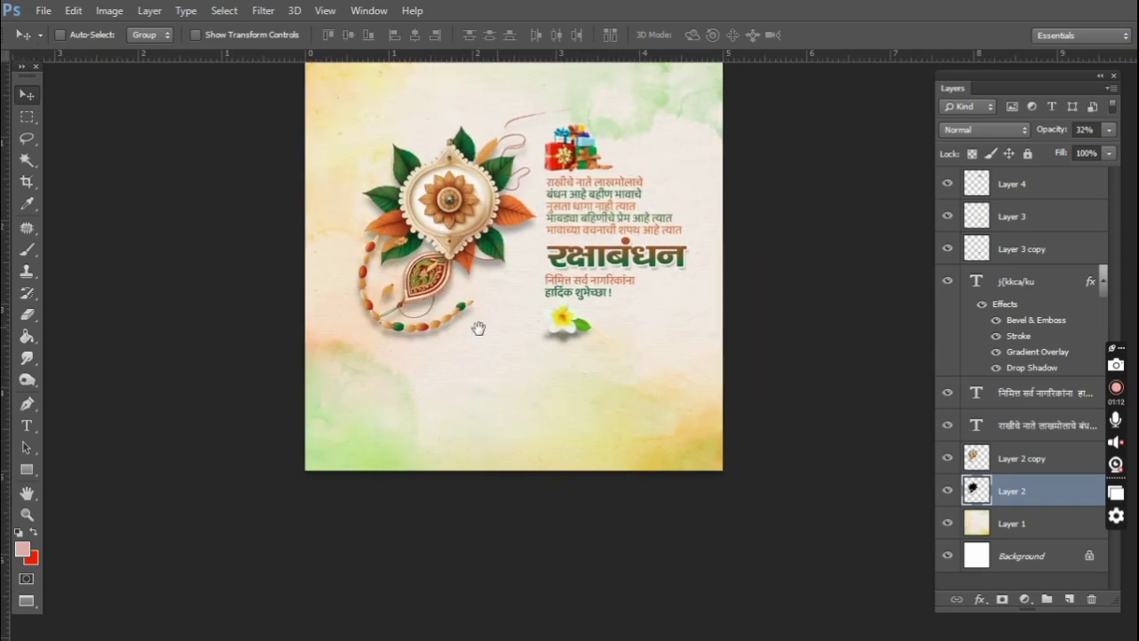
pyautogui.scroll(2, 508, 341)
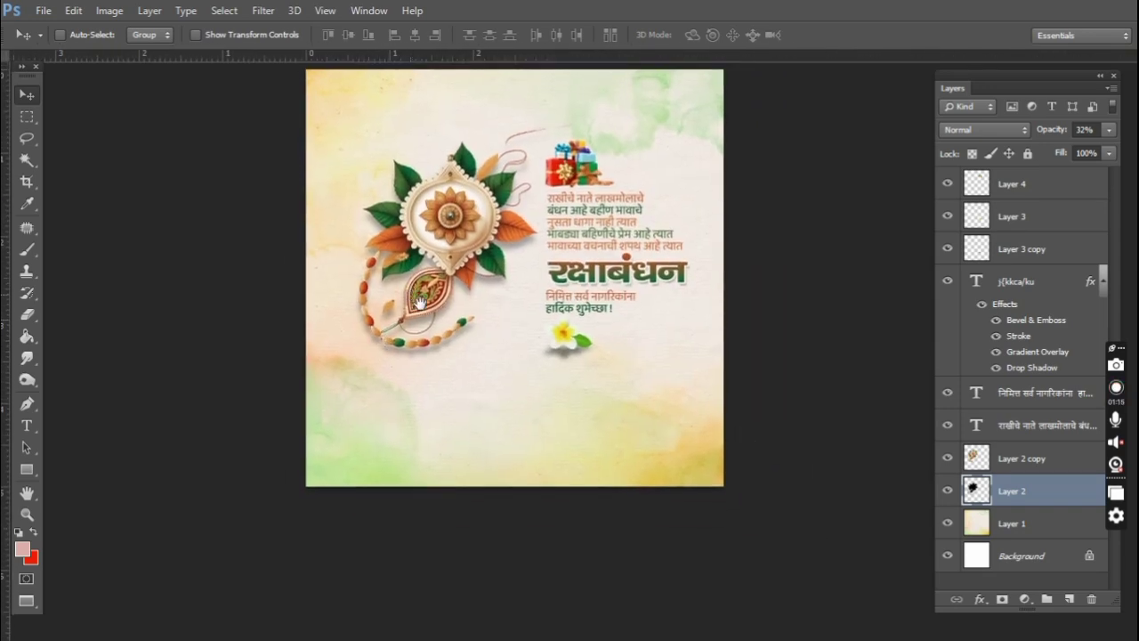
pyautogui.moveTo(429, 343); pyautogui.dragTo(437, 353)
pyautogui.moveTo(464, 303)
pyautogui.mouseDown()
pyautogui.moveTo(447, 294)
pyautogui.moveTo(482, 345)
pyautogui.mouseUp()
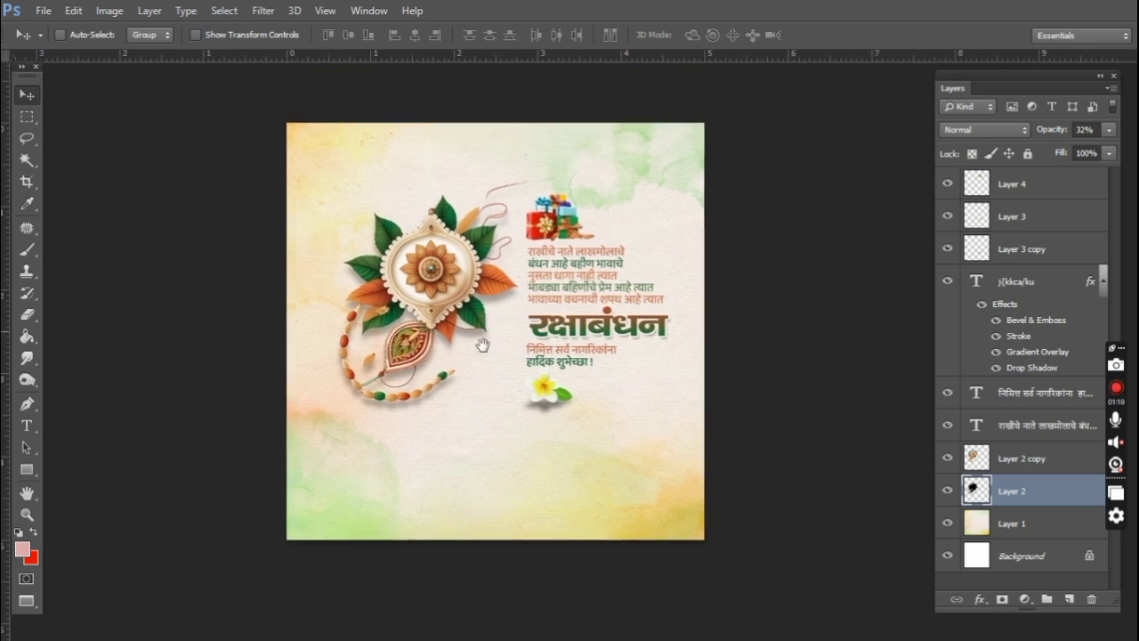
pyautogui.scroll(-4, 430, 377)
pyautogui.scroll(-2, 489, 374)
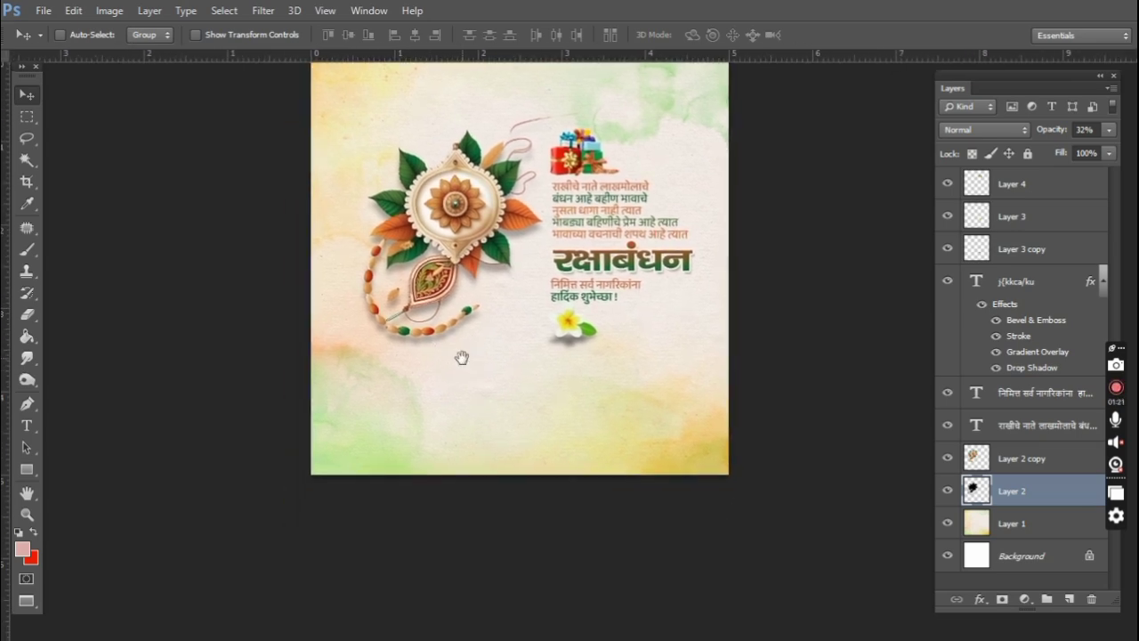
pyautogui.scroll(3, 462, 356)
pyautogui.scroll(1, 611, 457)
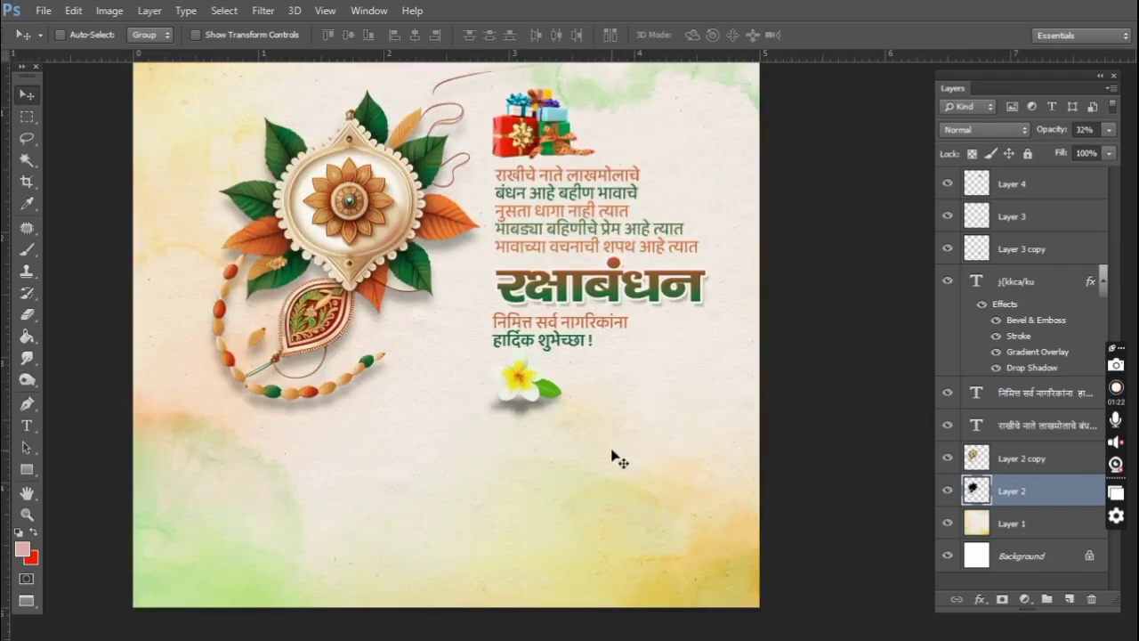
pyautogui.scroll(4, 499, 436)
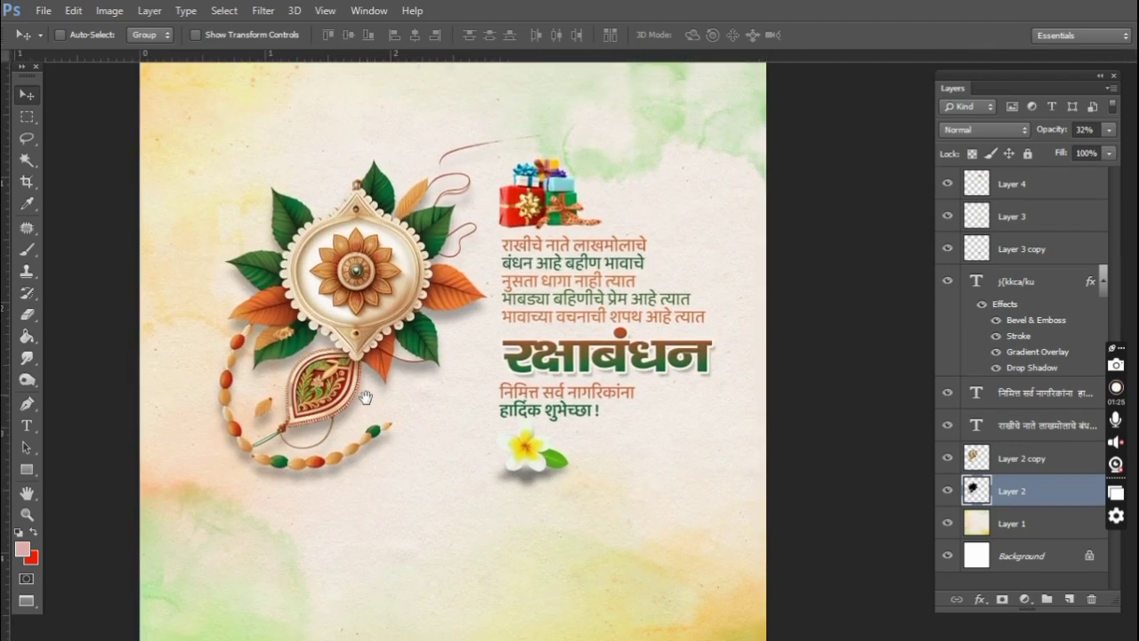
pyautogui.scroll(1, 364, 397)
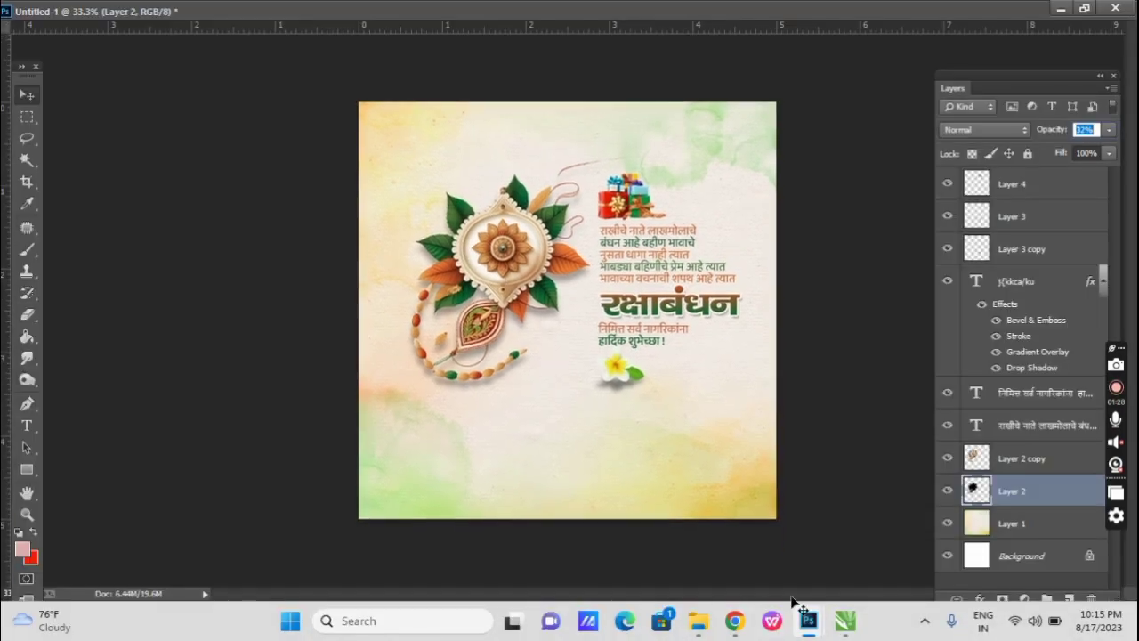
pyautogui.click(734, 620)
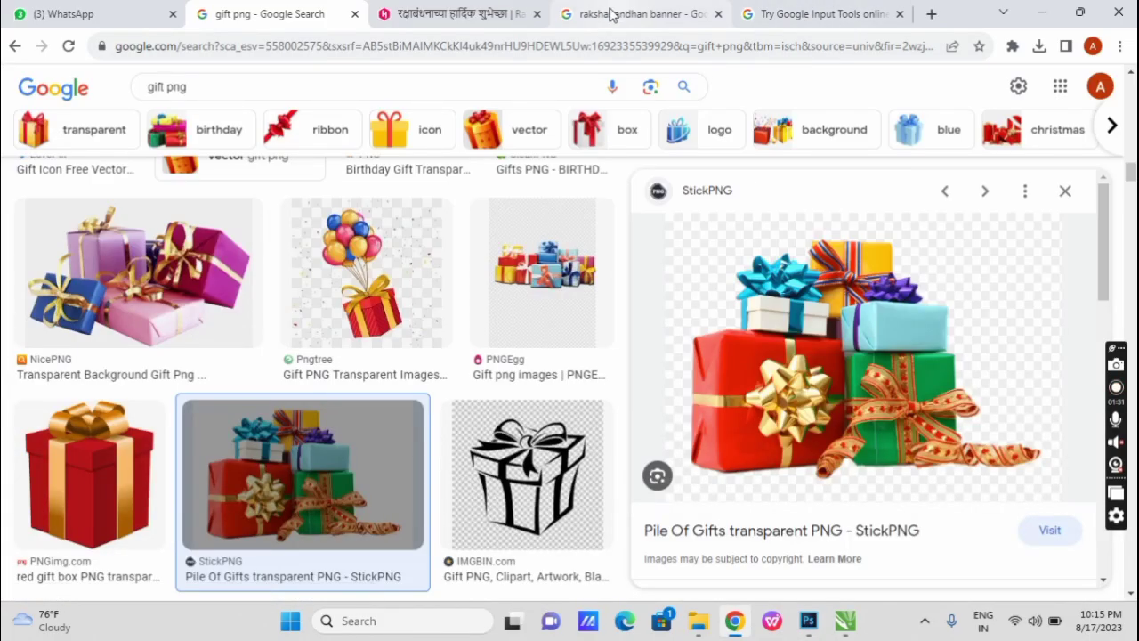
pyautogui.click(610, 14)
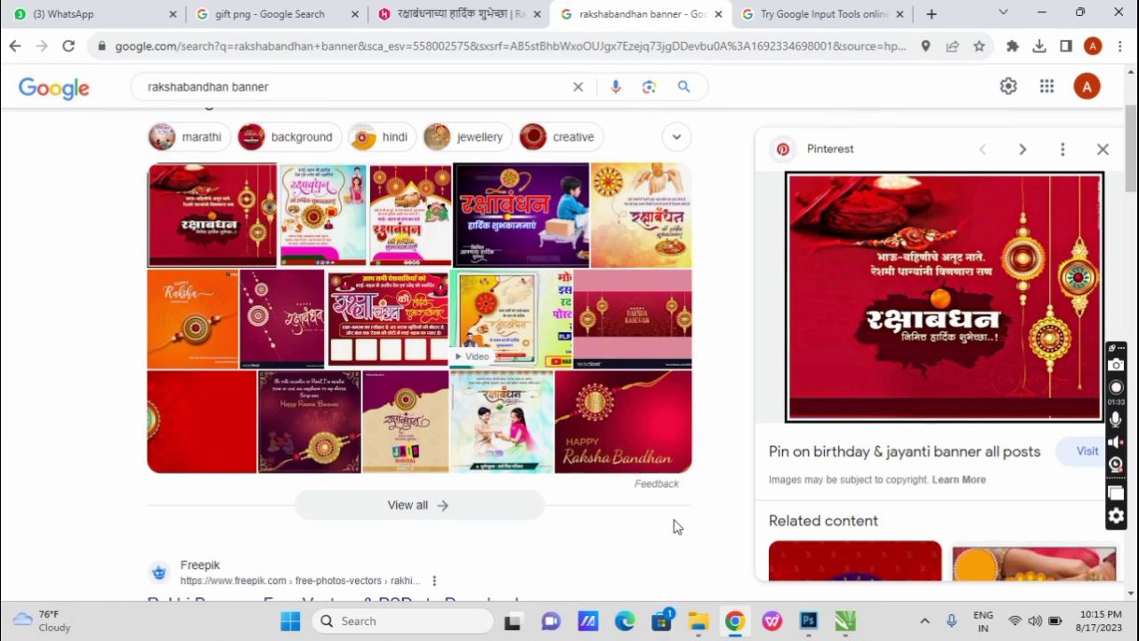
pyautogui.click(734, 623)
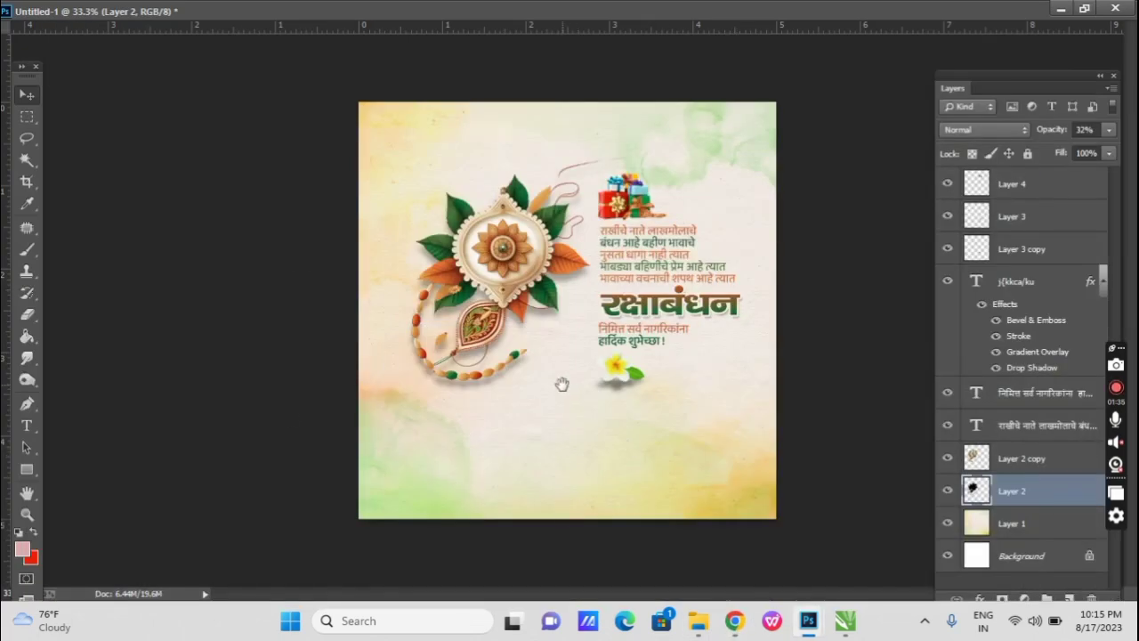
# Select the Layer 2 copy rakhi, switch to full-screen mode, and pick the Rectangle tool.
pyautogui.rightClick(521, 283)
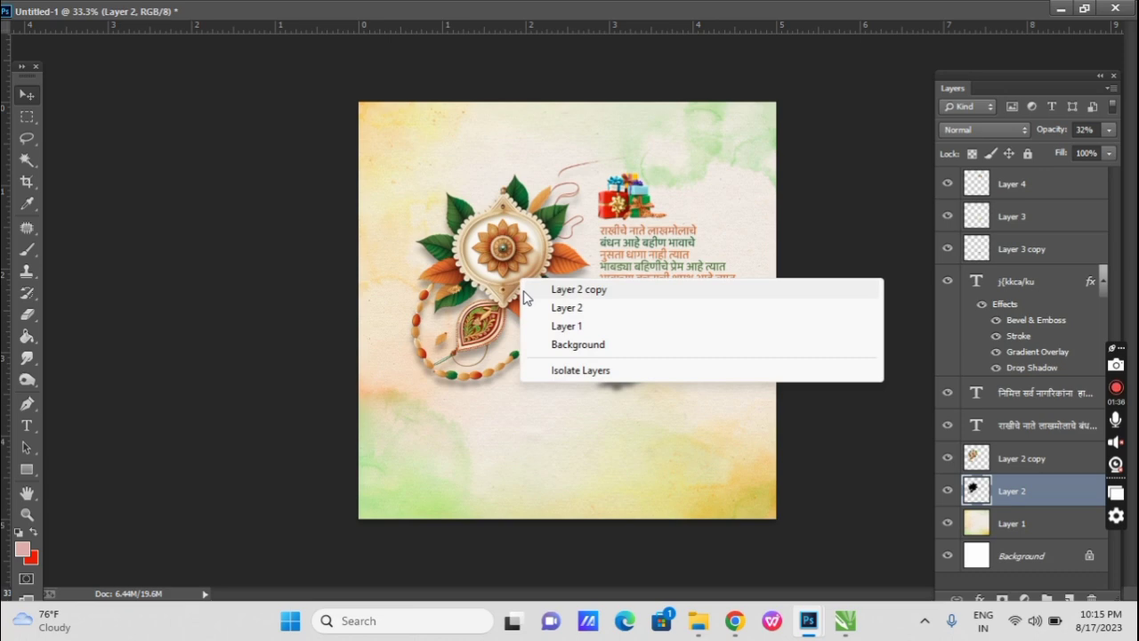
pyautogui.click(556, 289)
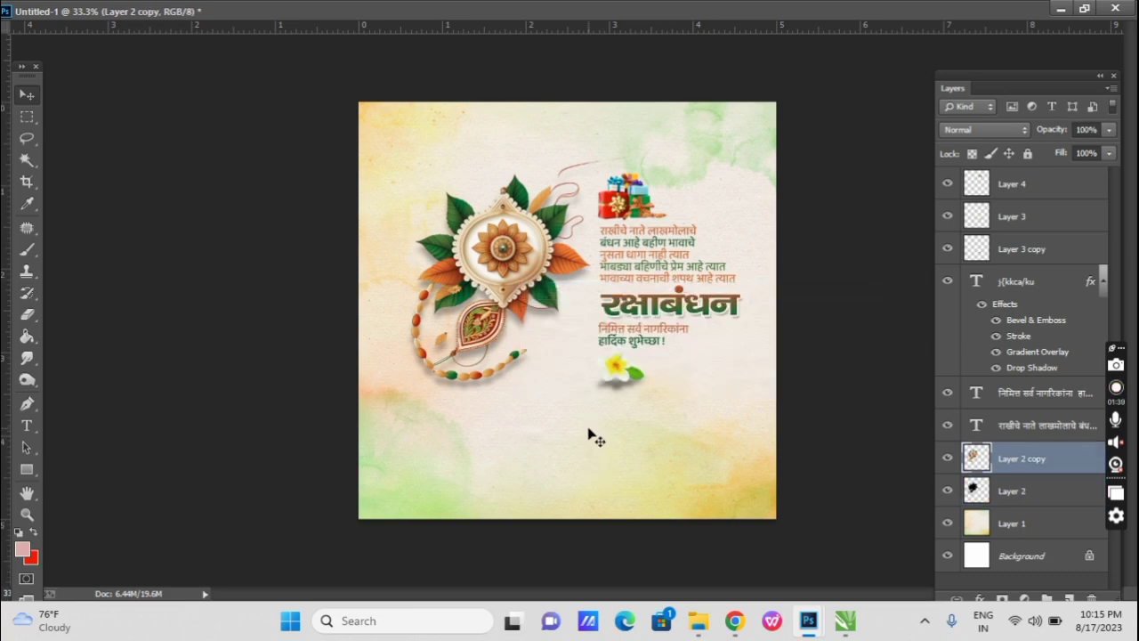
pyautogui.press('f')
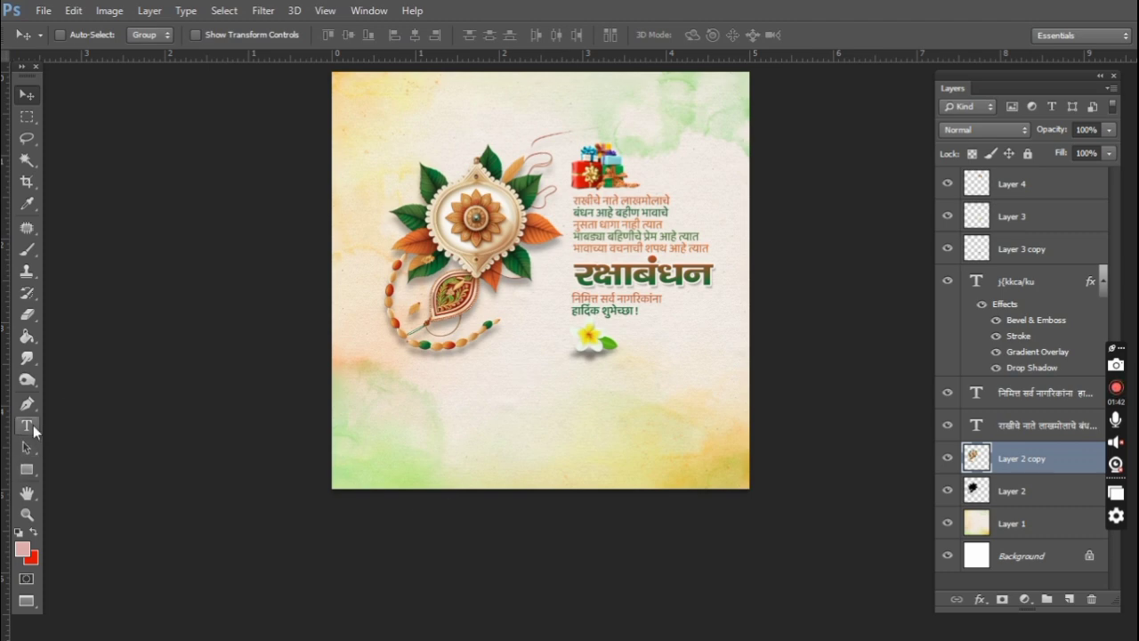
pyautogui.click(33, 427)
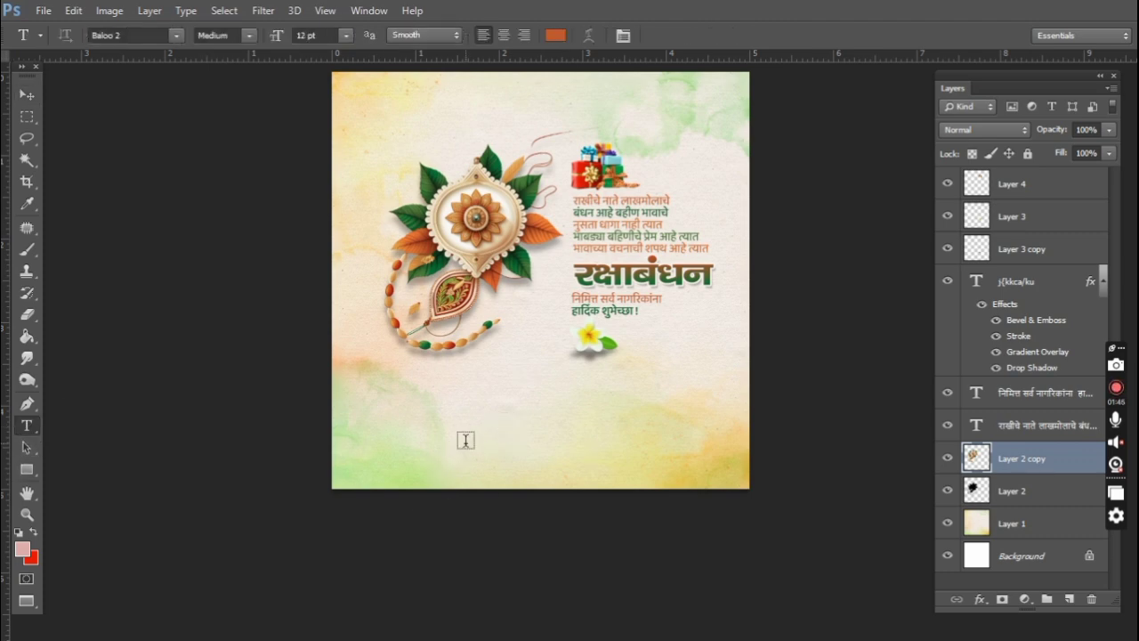
pyautogui.click(31, 96)
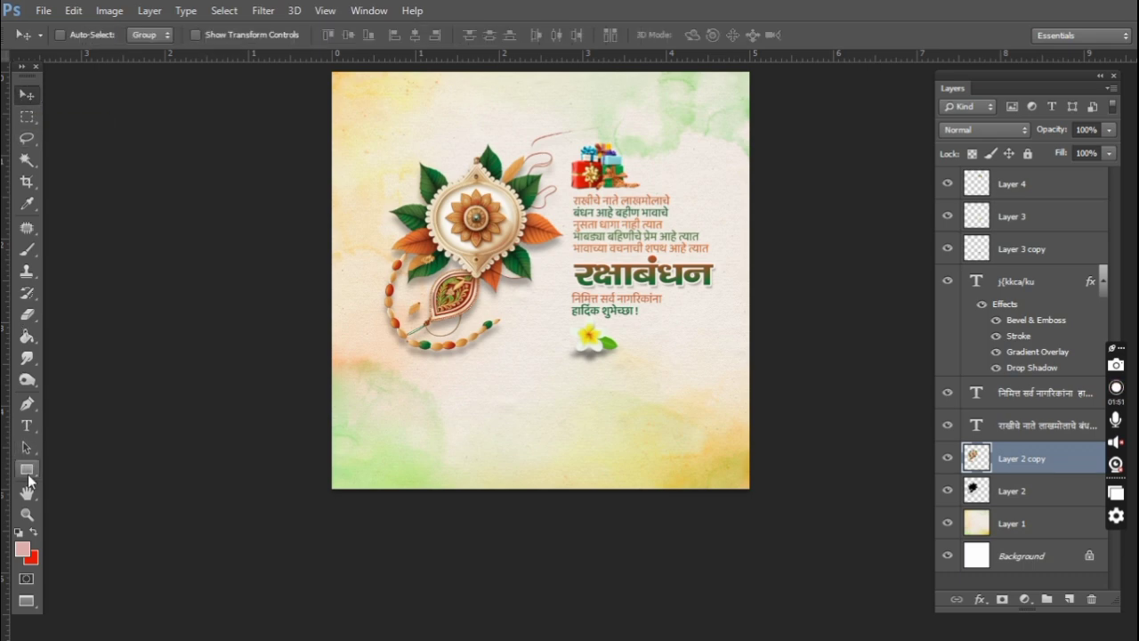
pyautogui.click(26, 469)
# Draw a rectangle at the card's top-left with 26 px rounded corners and shift it right.
pyautogui.moveTo(345, 388); pyautogui.dragTo(341, 441)
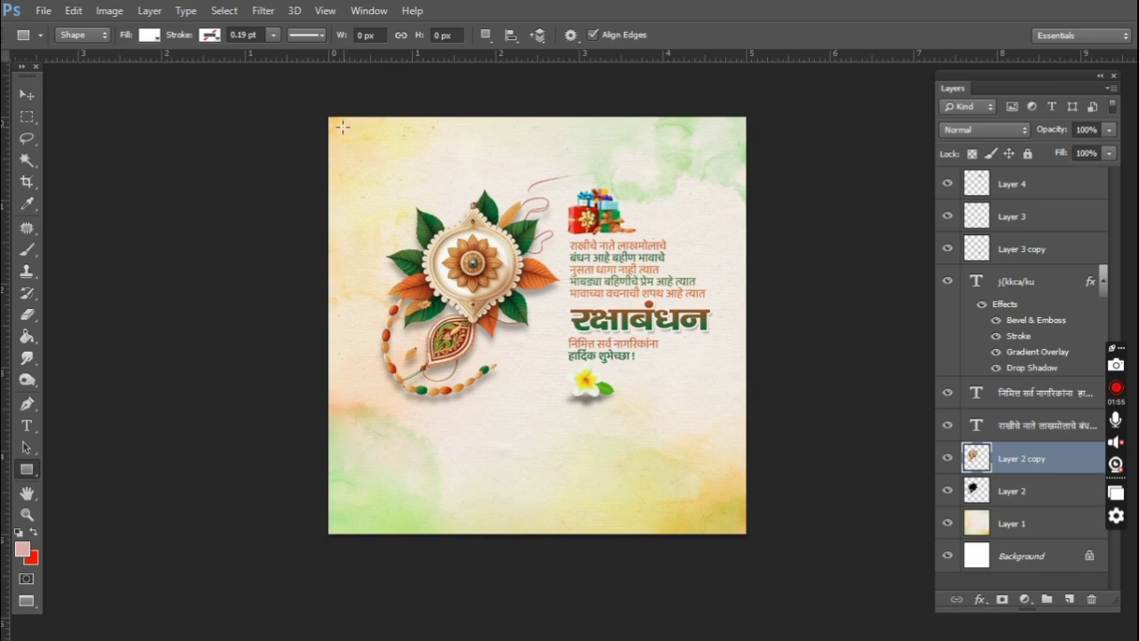
pyautogui.moveTo(329, 127)
pyautogui.mouseDown()
pyautogui.moveTo(371, 151)
pyautogui.moveTo(410, 152)
pyautogui.mouseUp()
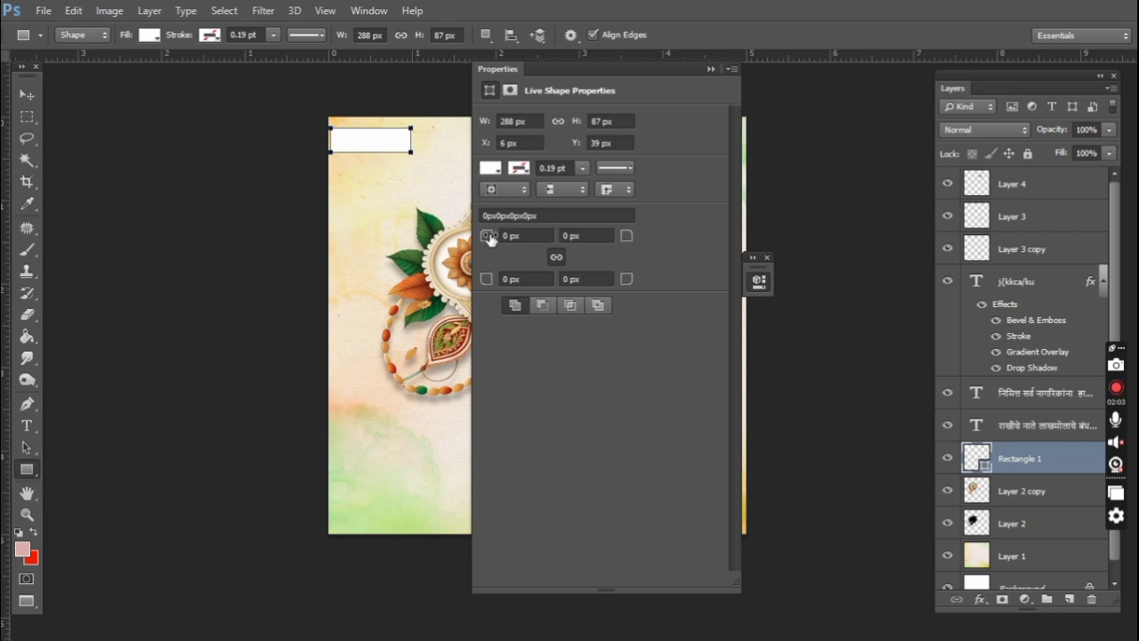
pyautogui.moveTo(490, 238); pyautogui.dragTo(516, 248)
pyautogui.click(708, 70)
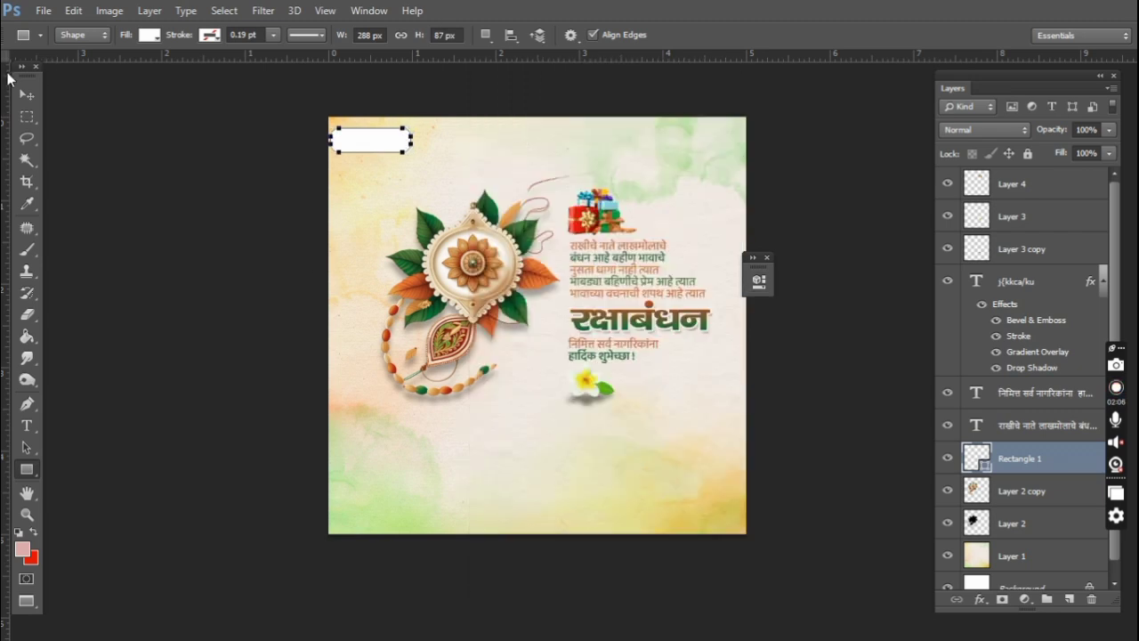
pyautogui.click(27, 95)
pyautogui.moveTo(383, 185); pyautogui.dragTo(453, 179)
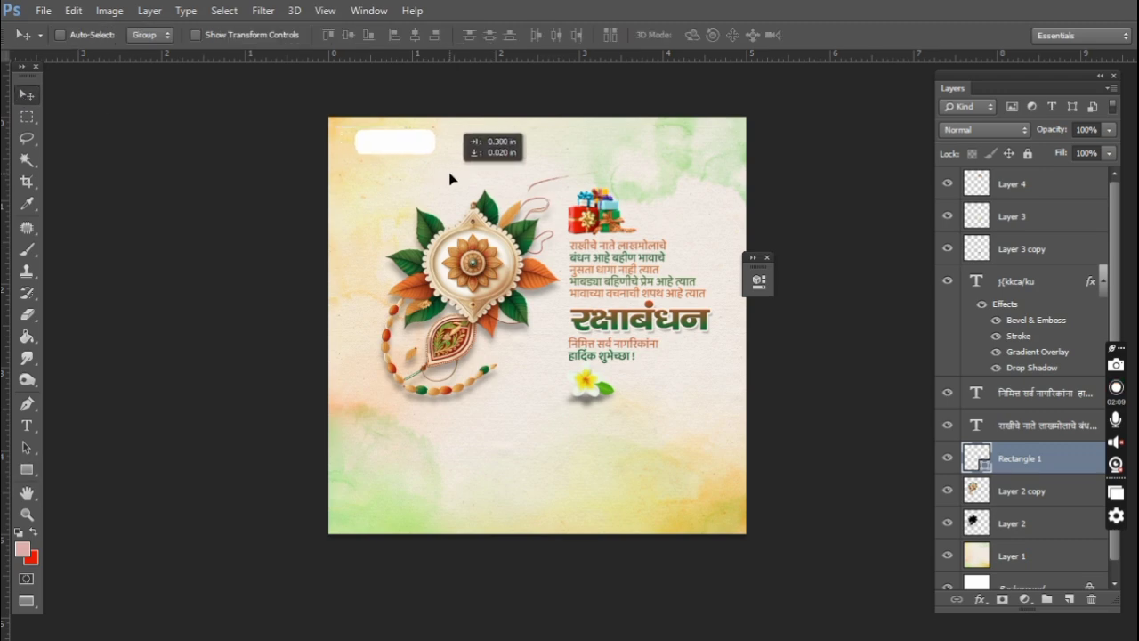
# Fill the rounded rectangle with orange #c75a2d.
pyautogui.doubleClick(979, 460)
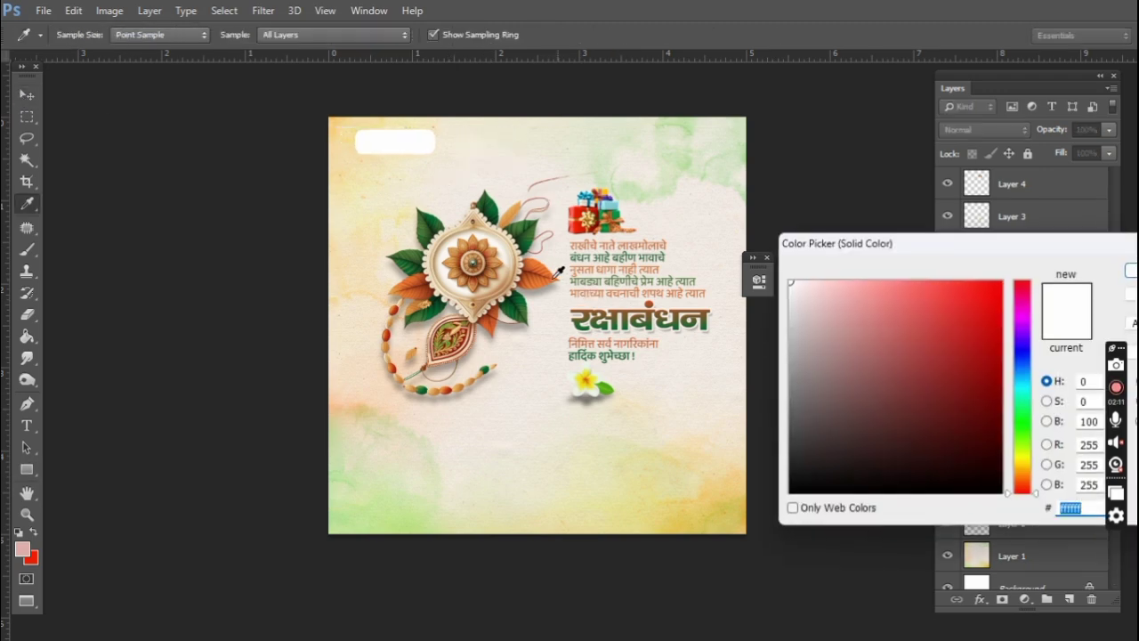
pyautogui.click(554, 272)
pyautogui.press('Return')
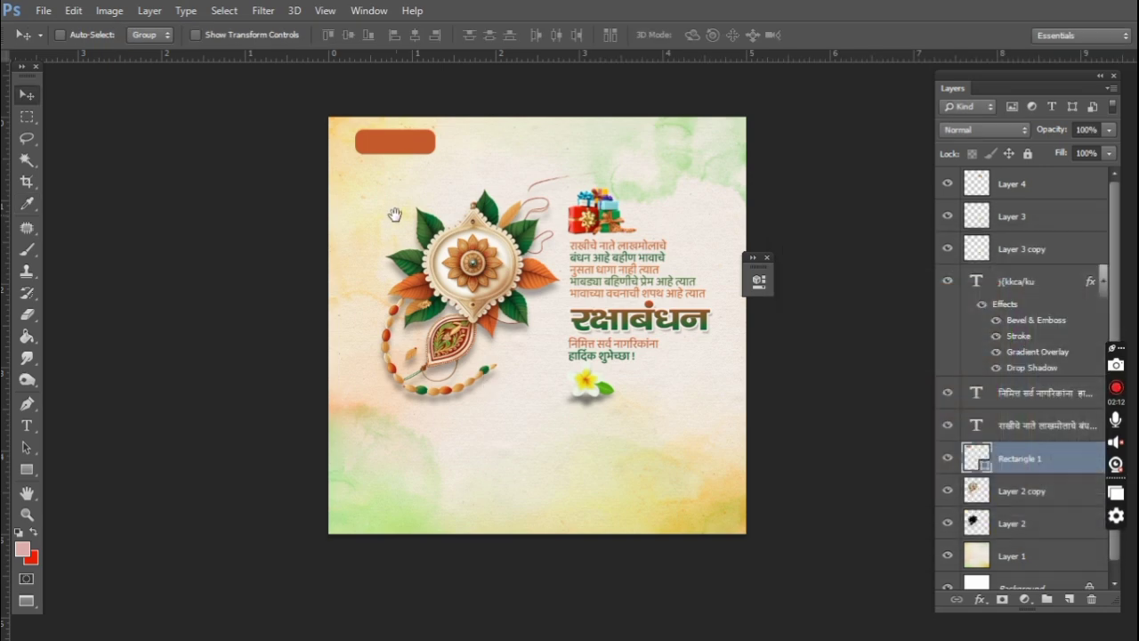
pyautogui.moveTo(396, 221)
pyautogui.mouseDown()
pyautogui.moveTo(478, 321)
pyautogui.moveTo(469, 311)
pyautogui.mouseUp()
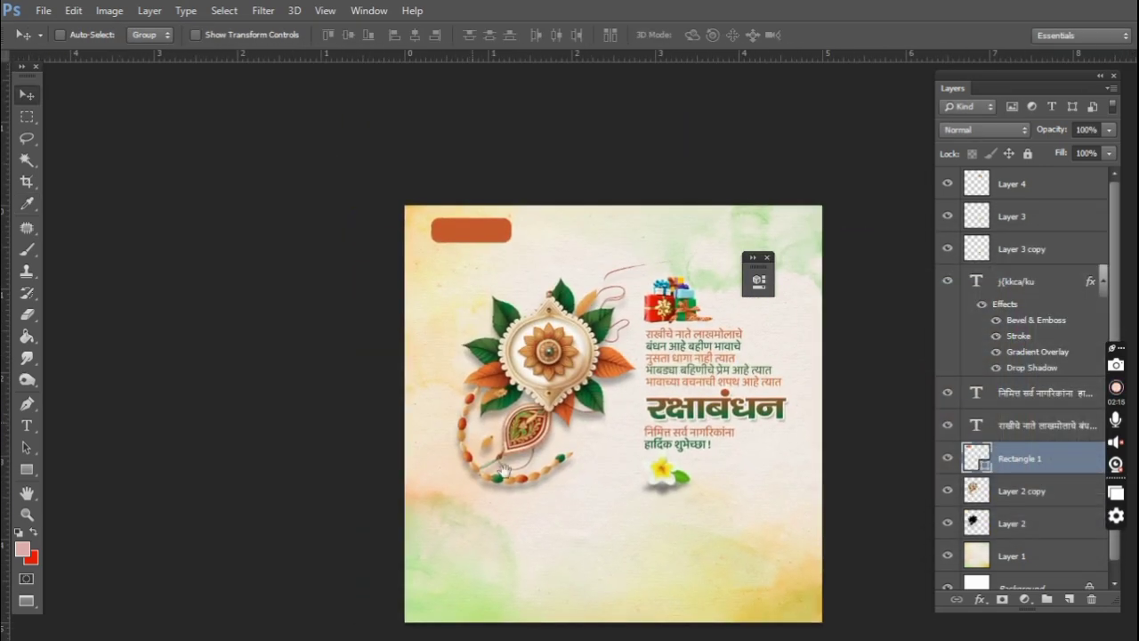
# Select the orange rectangle and nudge it down and to the right.
pyautogui.scroll(1, 547, 254)
pyautogui.rightClick(439, 230)
pyautogui.click(450, 234)
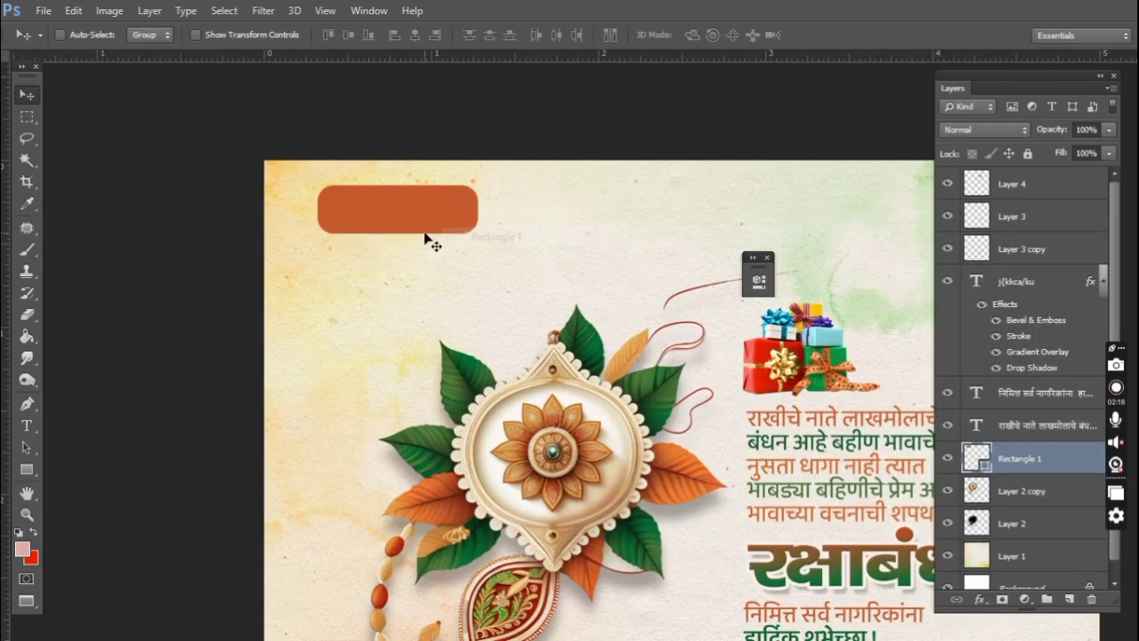
pyautogui.moveTo(424, 235); pyautogui.dragTo(437, 251)
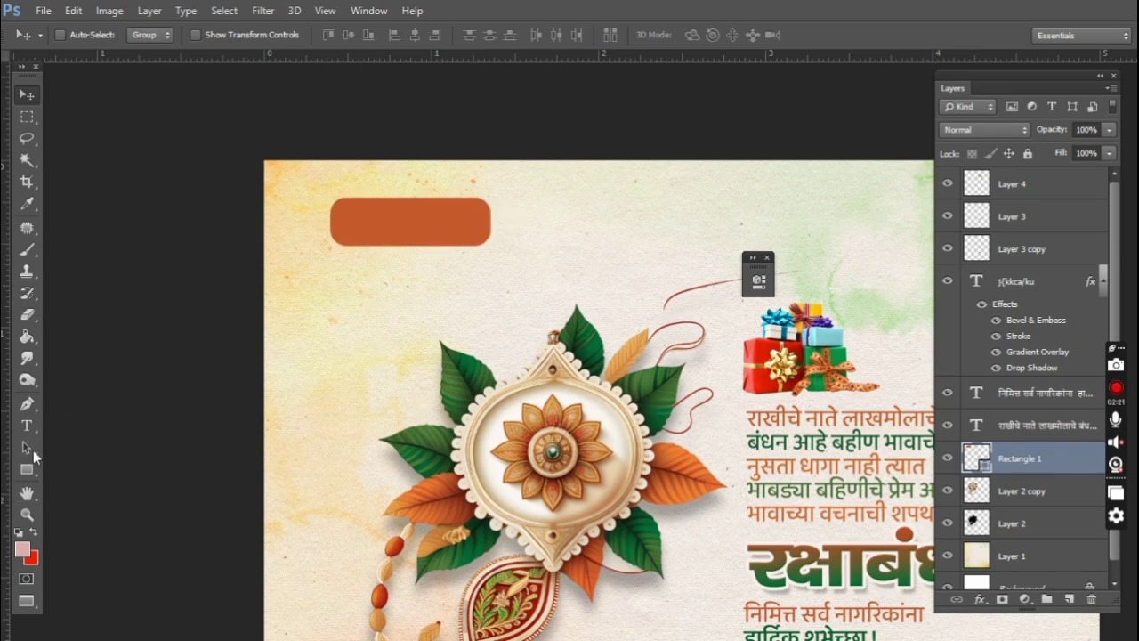
# Try drawing circles with the Ellipse tool near the bar, undoing the misplaced orange ones.
pyautogui.click(26, 469)
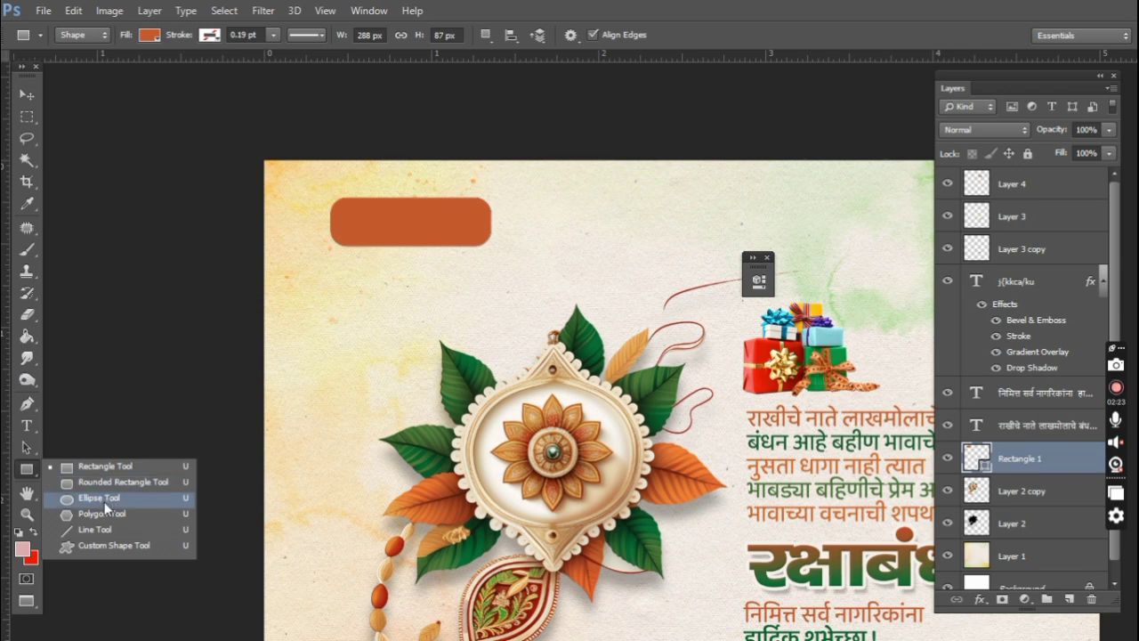
pyautogui.click(104, 502)
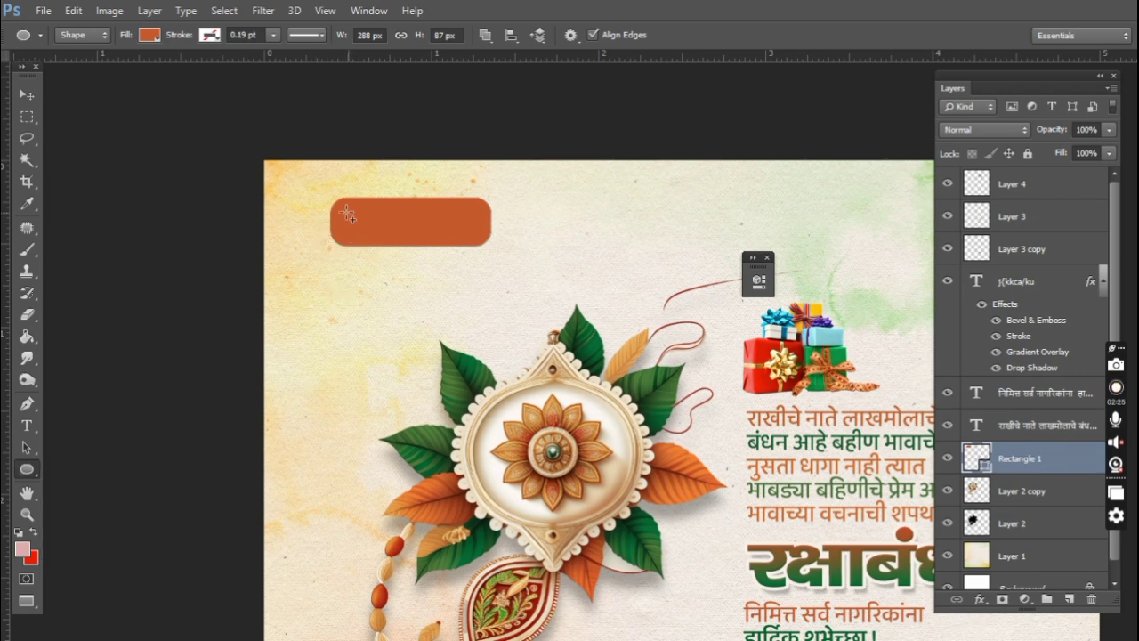
pyautogui.moveTo(314, 184); pyautogui.dragTo(389, 277)
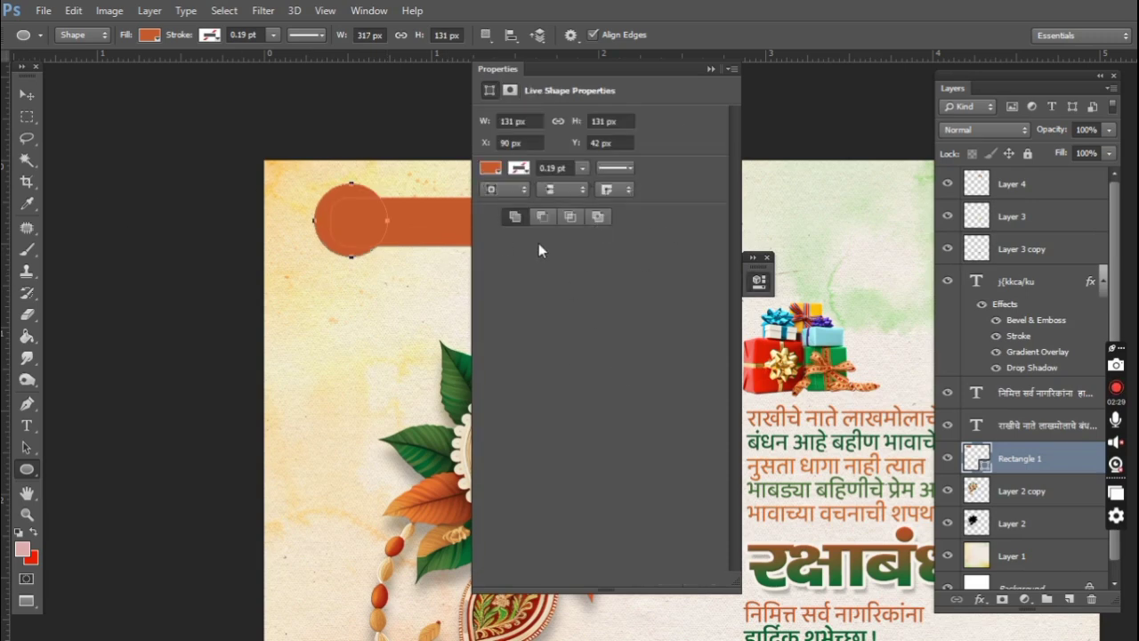
pyautogui.click(710, 69)
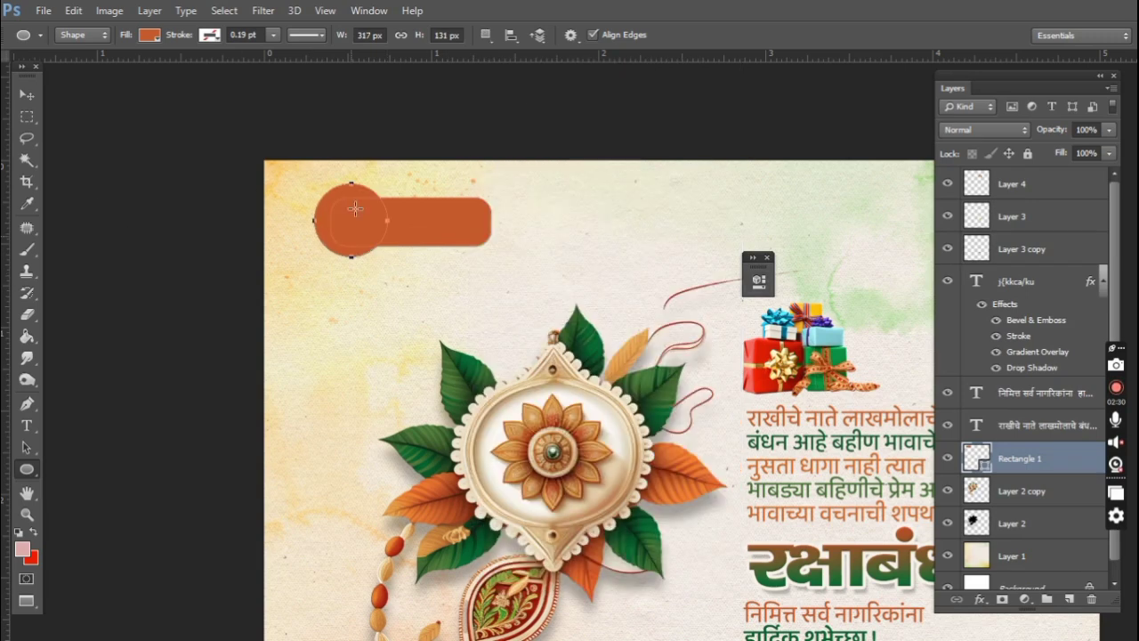
pyautogui.click(30, 92)
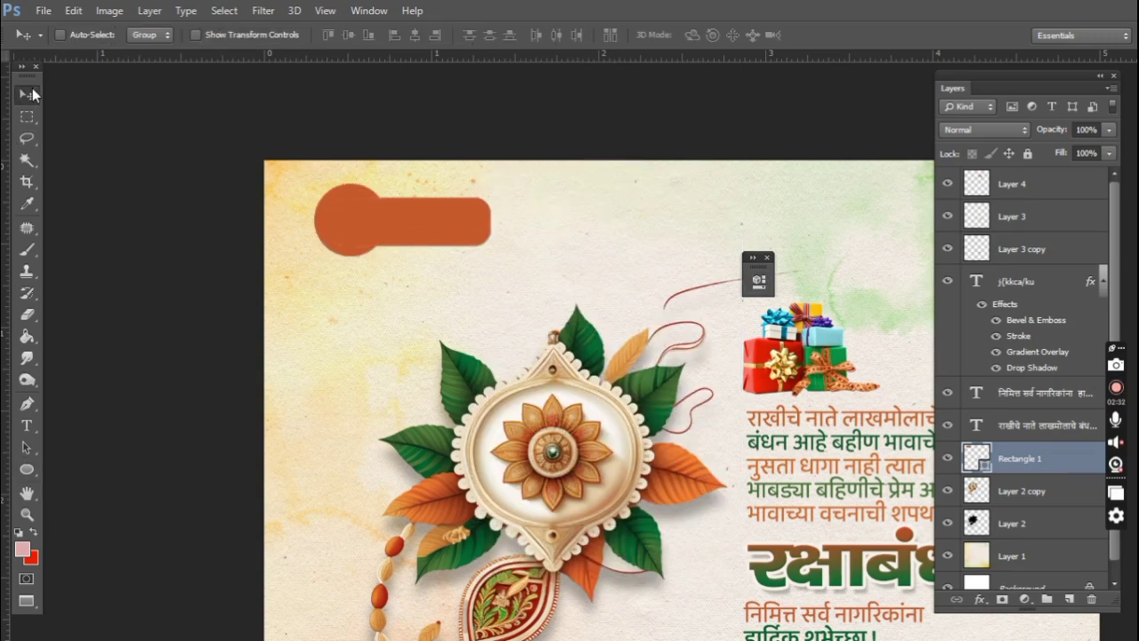
pyautogui.rightClick(329, 219)
pyautogui.click(356, 210)
pyautogui.hotkey('ctrl', 'z')
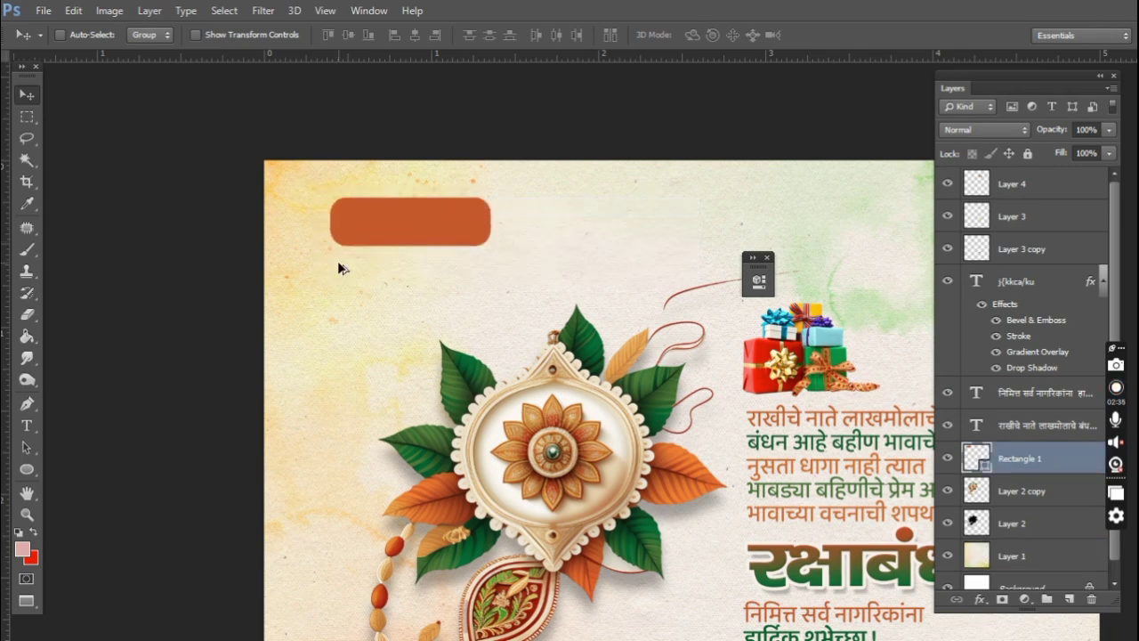
pyautogui.click(27, 469)
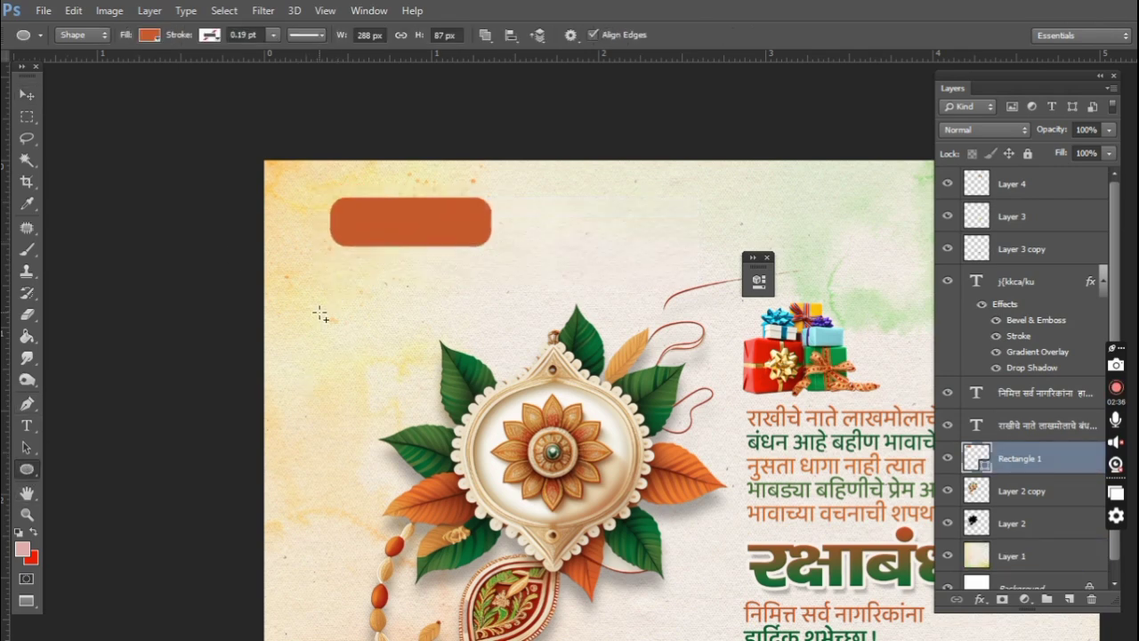
pyautogui.moveTo(321, 313); pyautogui.dragTo(387, 379)
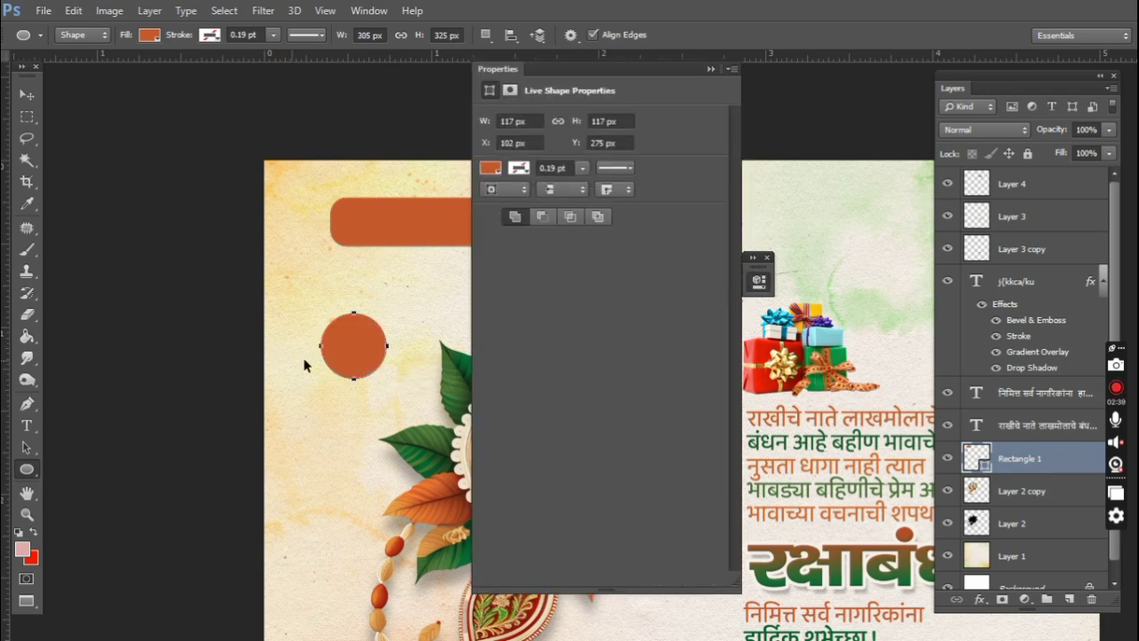
pyautogui.hotkey('ctrl', 'z')
pyautogui.press('v')
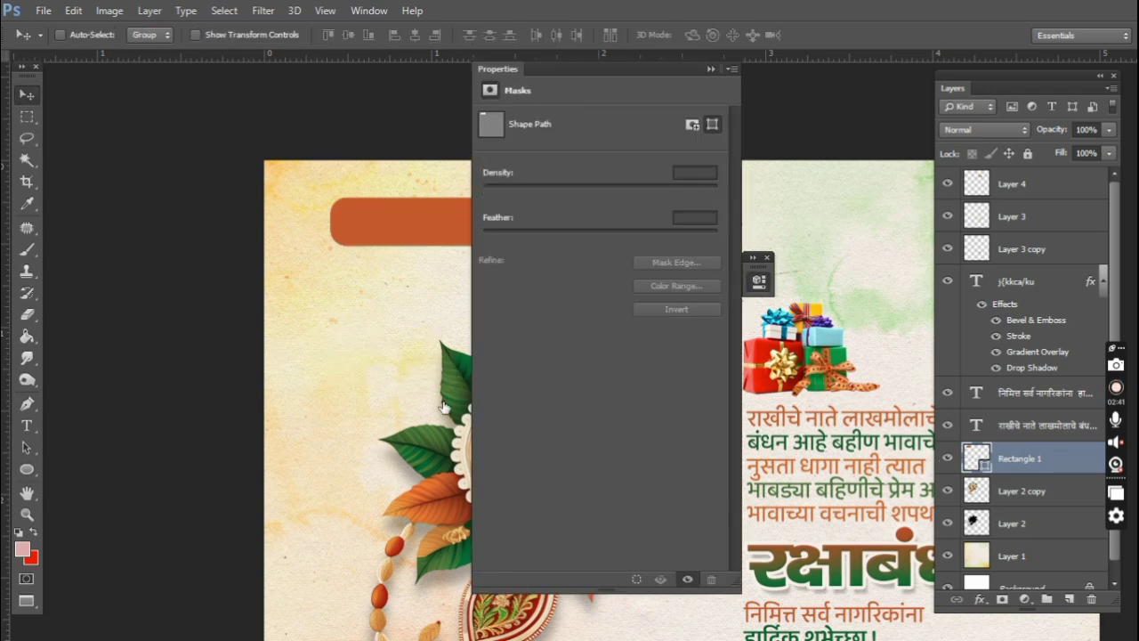
# With the poem text layer selected, draw a white 116 px circle over the bar's left end.
pyautogui.click(1032, 426)
pyautogui.click(709, 67)
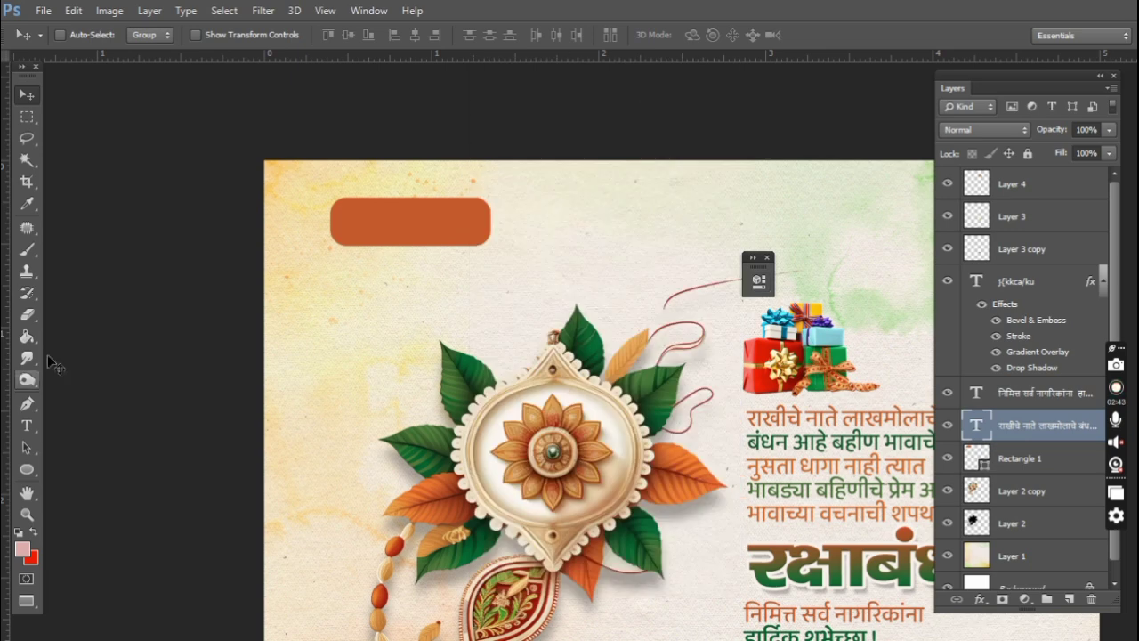
pyautogui.click(27, 469)
pyautogui.moveTo(351, 283)
pyautogui.mouseDown()
pyautogui.moveTo(416, 346)
pyautogui.moveTo(351, 225)
pyautogui.mouseUp()
pyautogui.press('v')
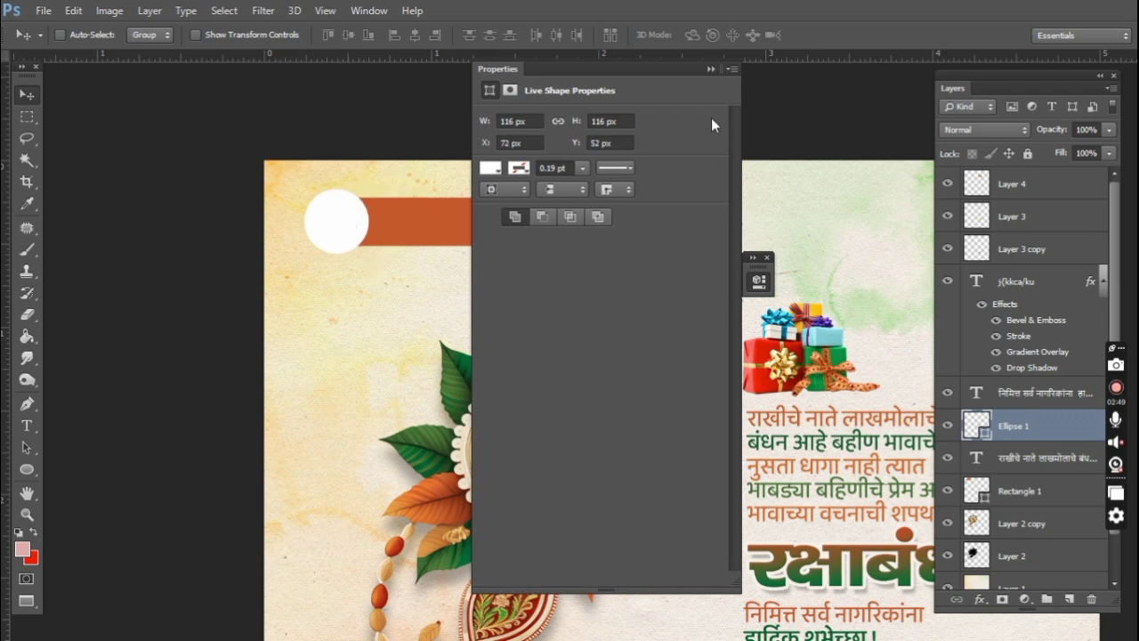
pyautogui.click(708, 68)
# Fill the Ellipse 1 circle with dark green #3b662f.
pyautogui.doubleClick(977, 426)
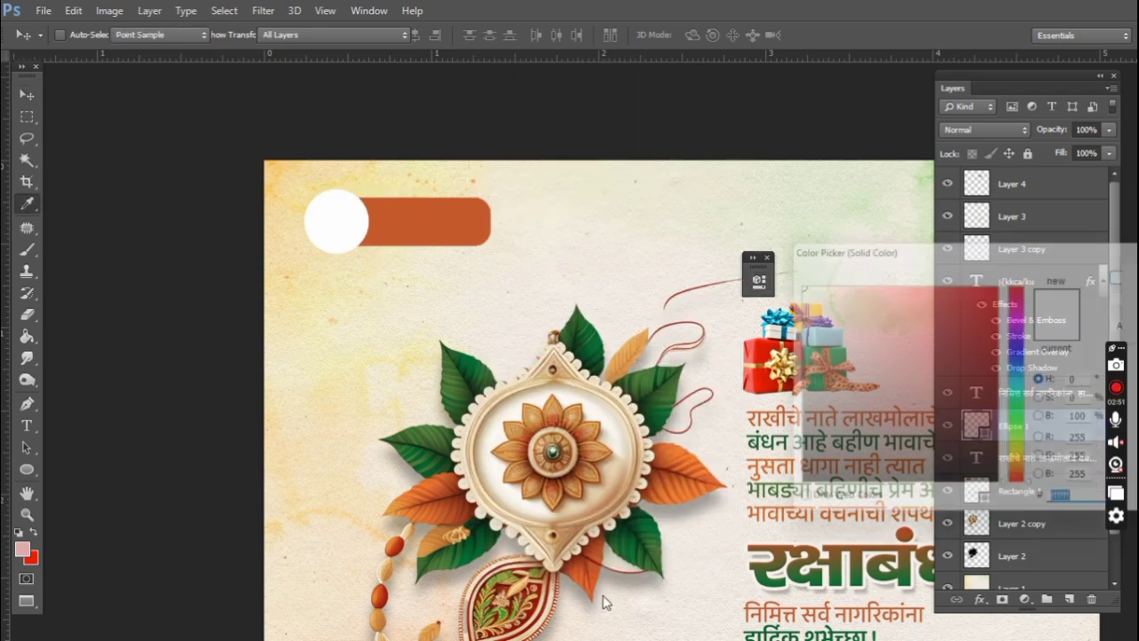
pyautogui.click(662, 406)
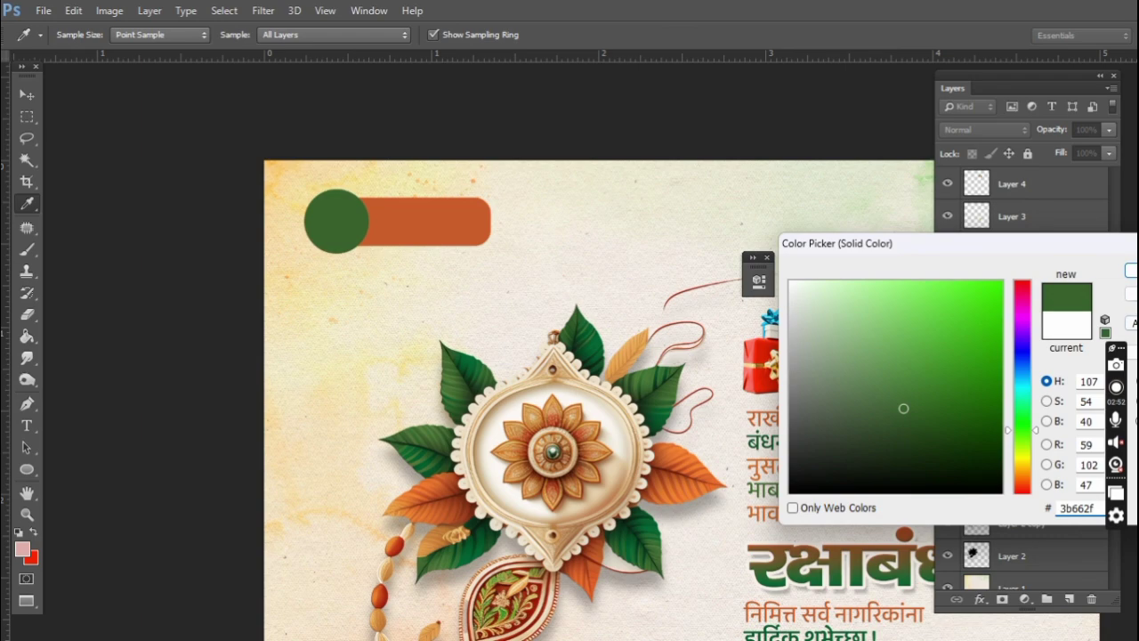
pyautogui.press('Return')
pyautogui.scroll(-2, 427, 255)
pyautogui.scroll(2, 397, 248)
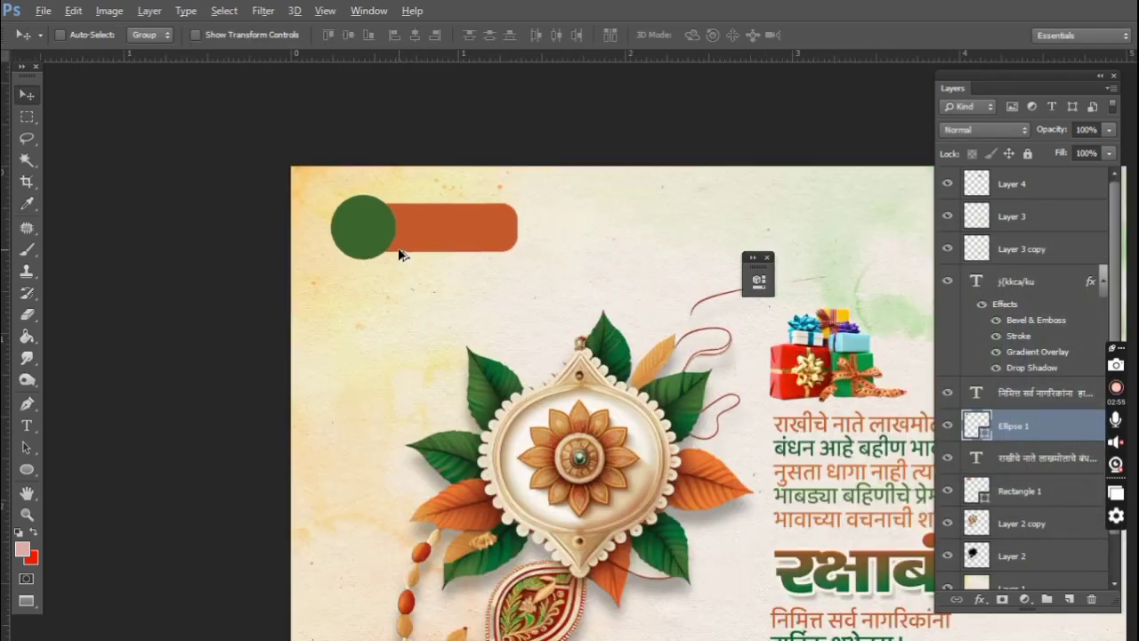
# Narrow the orange Rectangle 1 bar and centre it vertically on the circle.
pyautogui.rightClick(492, 249)
pyautogui.click(495, 248)
pyautogui.hotkey('ctrl', 't')
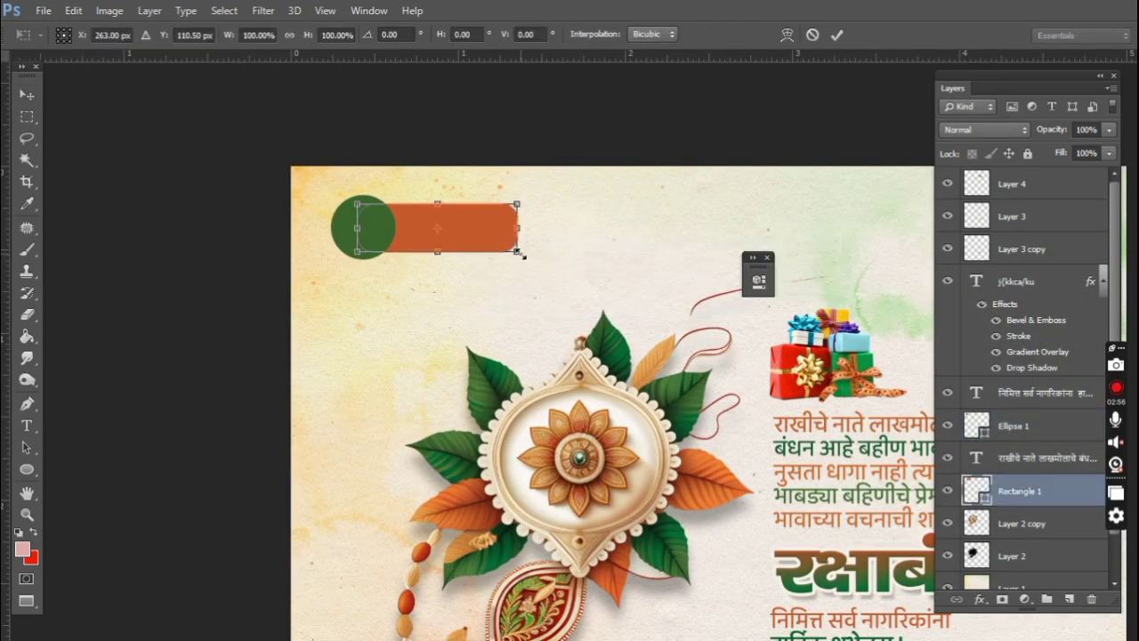
pyautogui.moveTo(521, 254); pyautogui.dragTo(450, 235)
pyautogui.press('Return')
pyautogui.keyDown('ctrl'); pyautogui.keyDown('shift'); pyautogui.click(365, 220); pyautogui.keyUp('shift'); pyautogui.keyUp('ctrl')
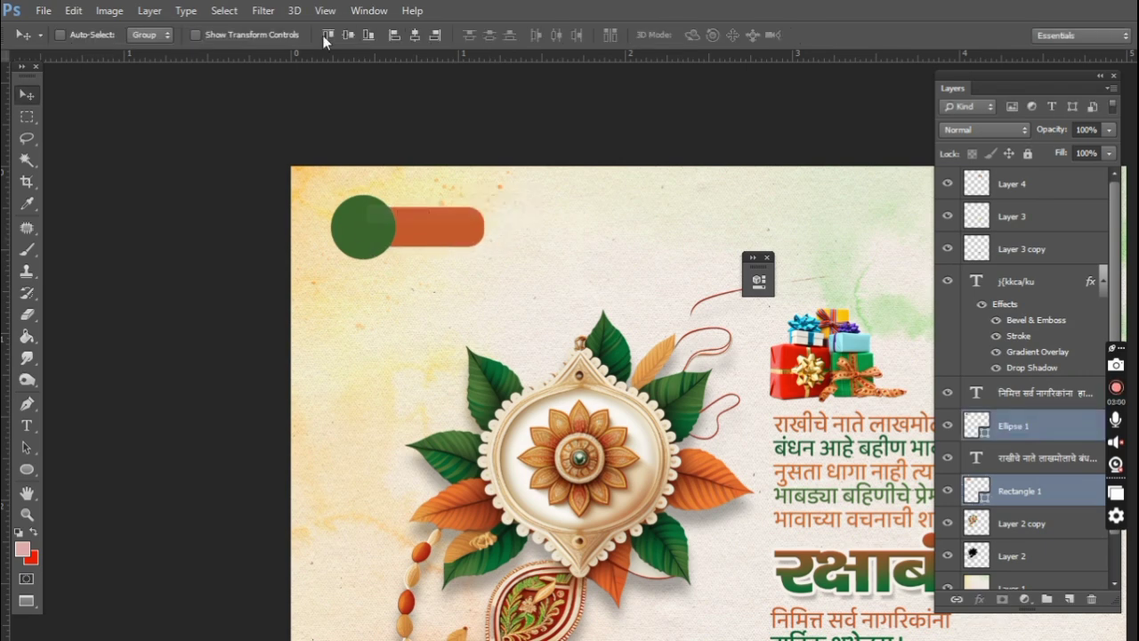
pyautogui.click(346, 35)
pyautogui.scroll(1, 326, 276)
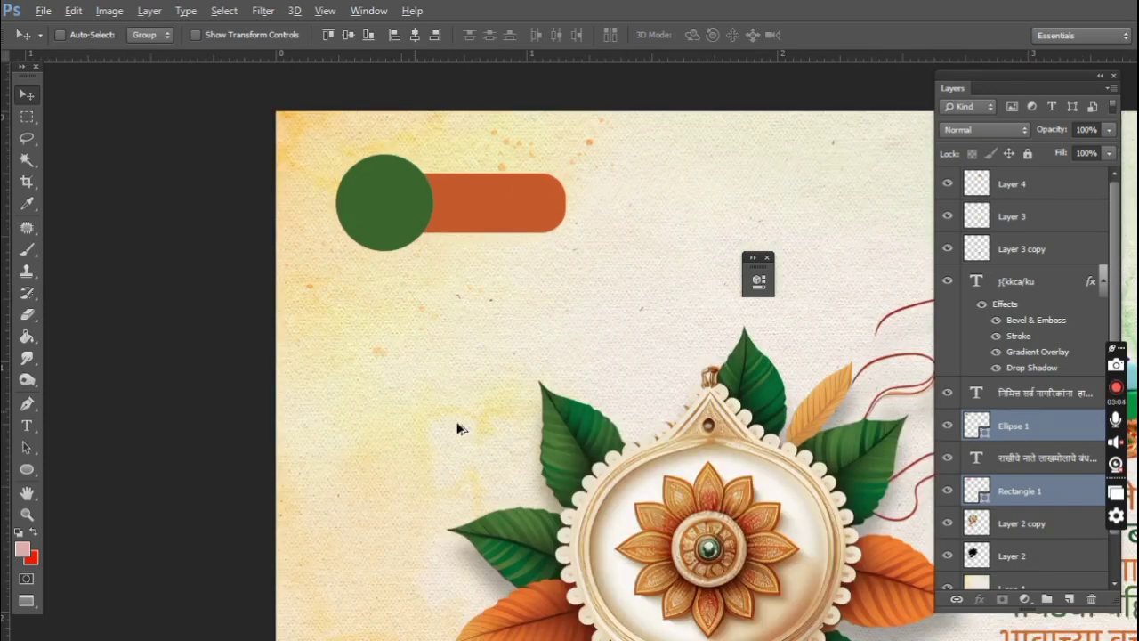
# Add a '30' text layer below the circle, set in a RAJ font.
pyautogui.click(26, 425)
pyautogui.click(343, 365)
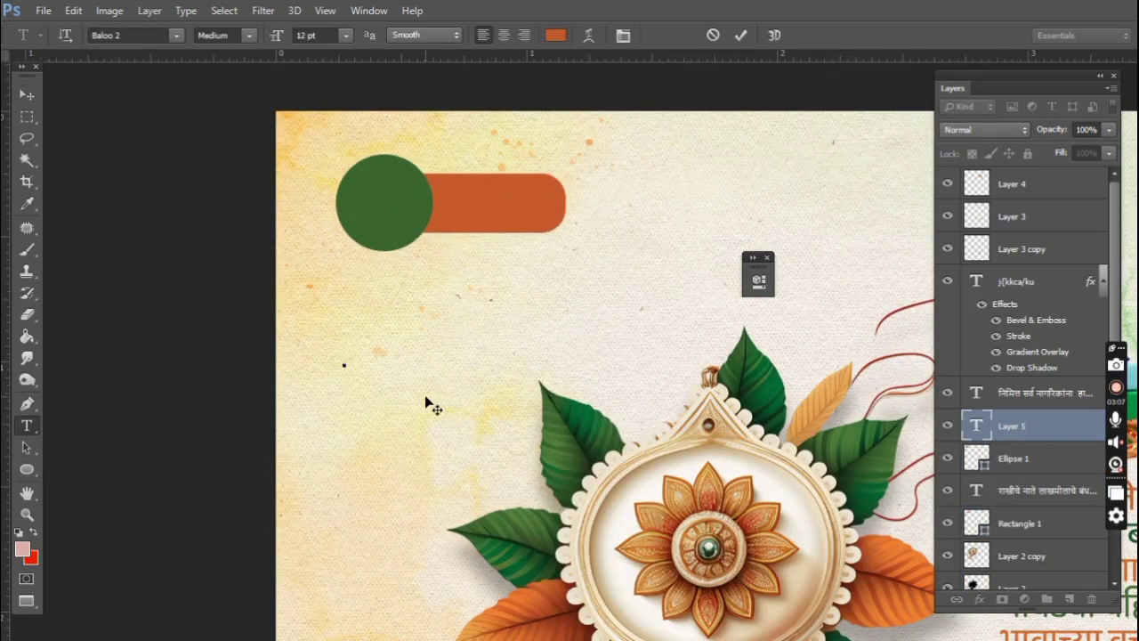
pyautogui.write('30')
pyautogui.hotkey('ctrl', 'a')
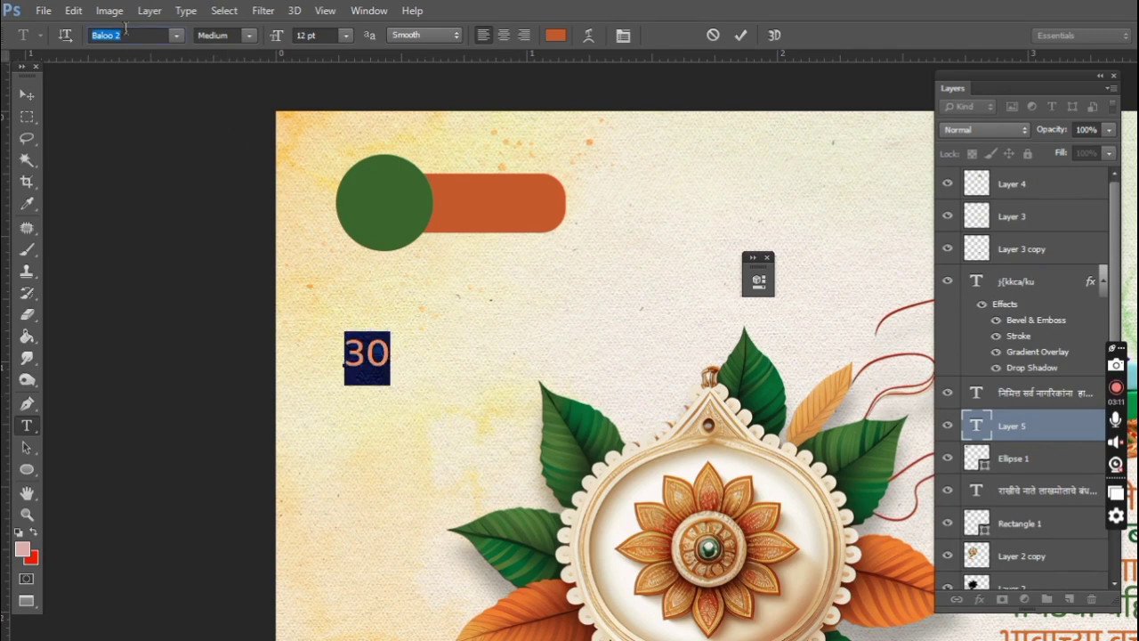
pyautogui.write('Rage Italic')
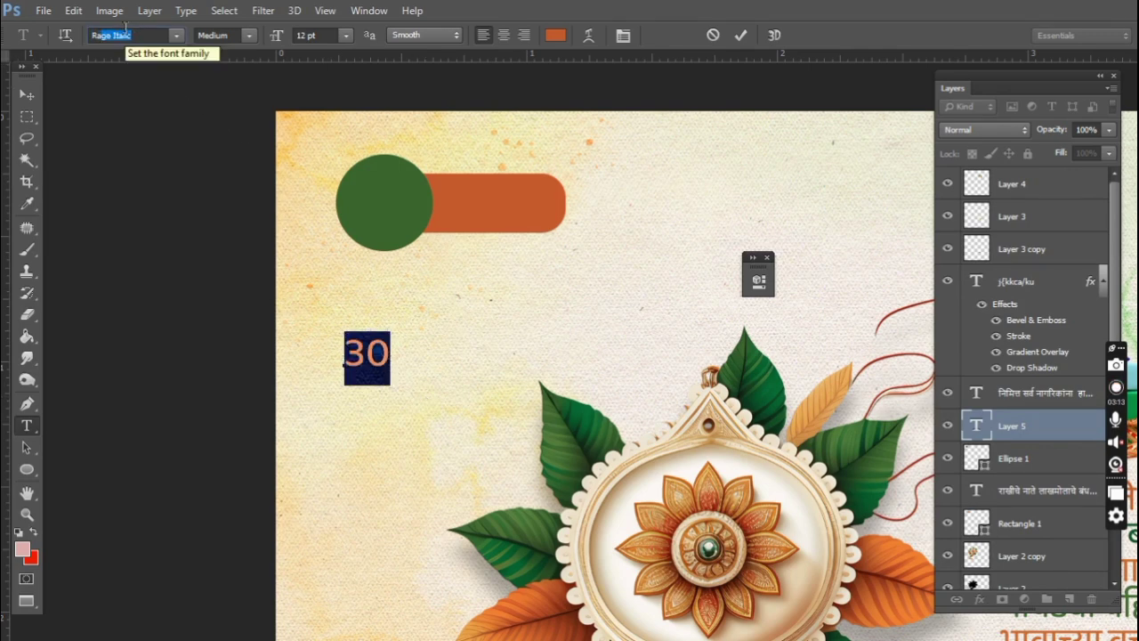
pyautogui.click(177, 35)
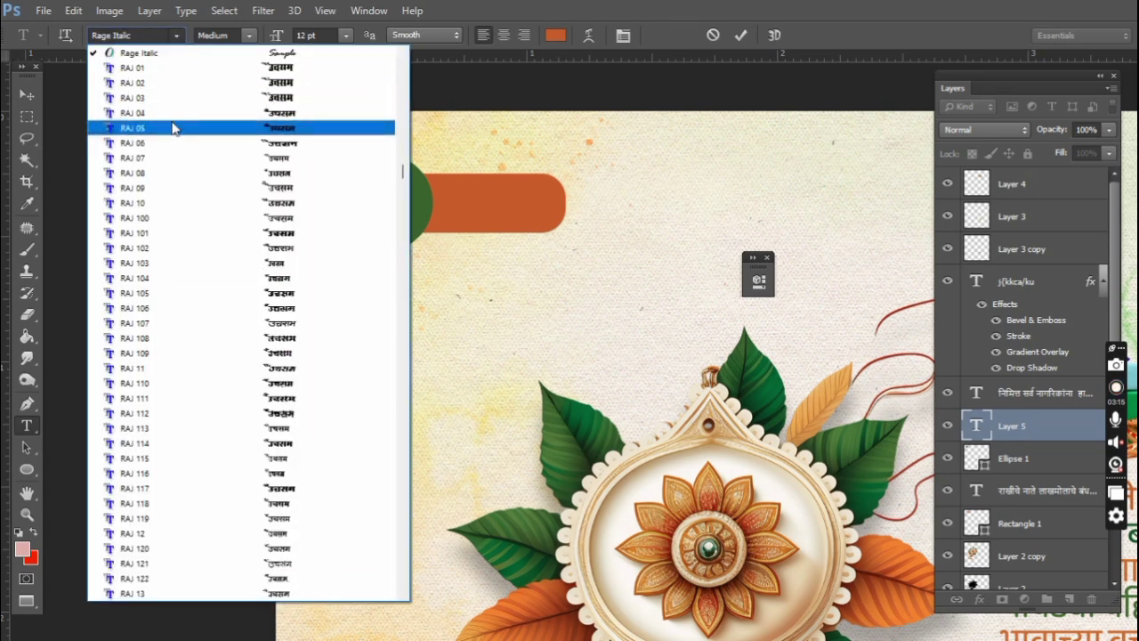
pyautogui.click(172, 127)
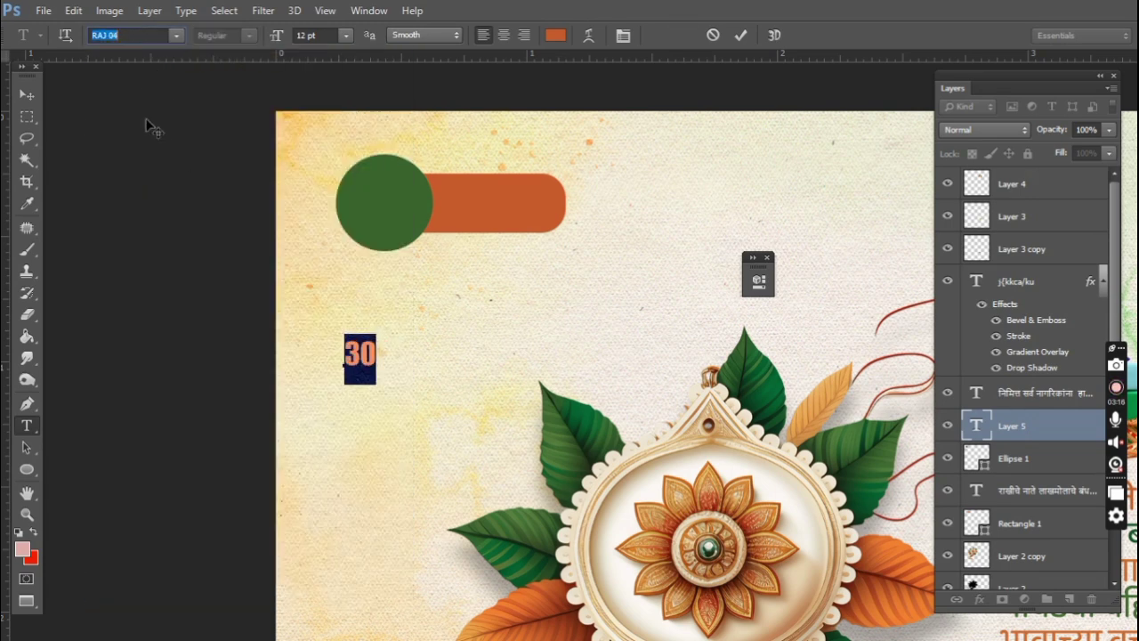
pyautogui.click(27, 94)
# Move the 30 onto the green circle and enlarge it to fill the circle.
pyautogui.moveTo(359, 356)
pyautogui.mouseDown()
pyautogui.moveTo(371, 187)
pyautogui.moveTo(414, 267)
pyautogui.mouseUp()
pyautogui.hotkey('ctrl', 't')
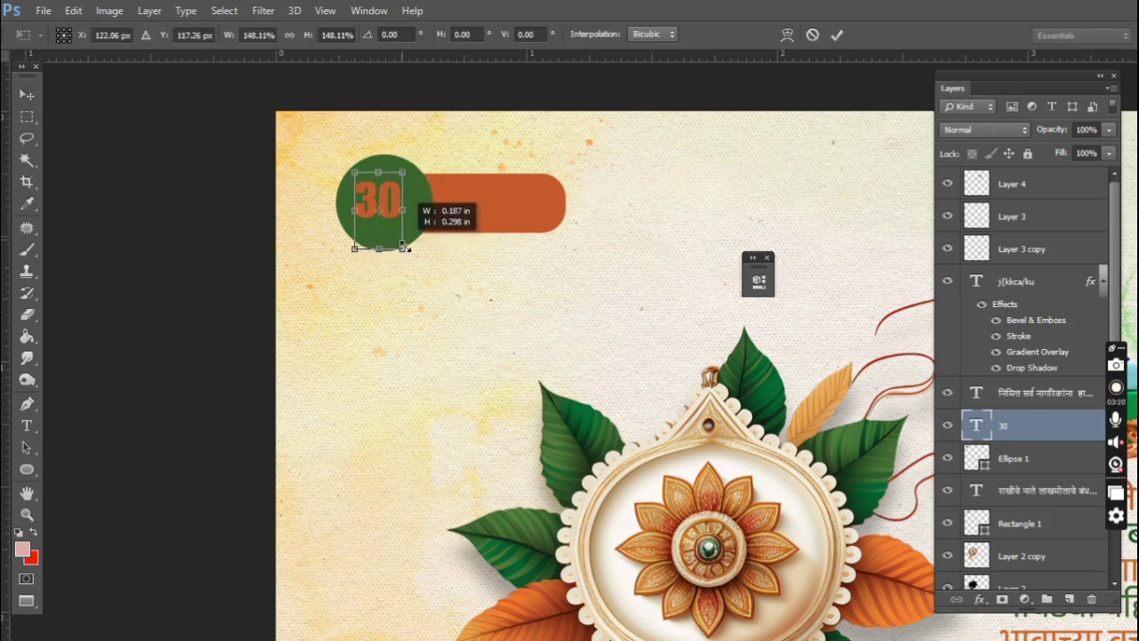
pyautogui.press('Return')
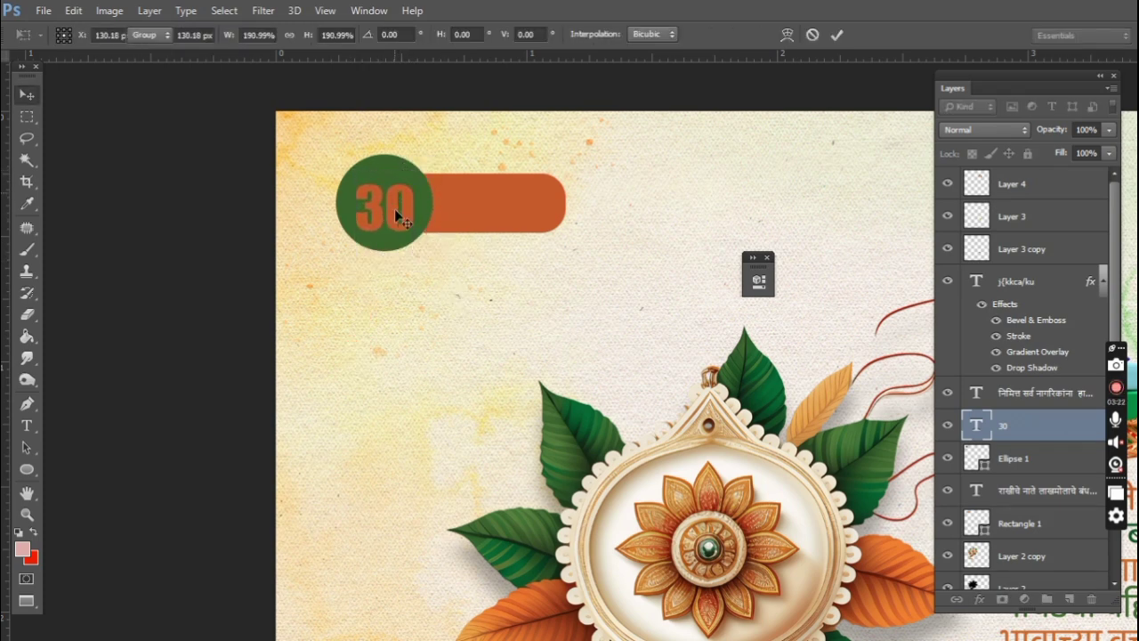
pyautogui.click(396, 194)
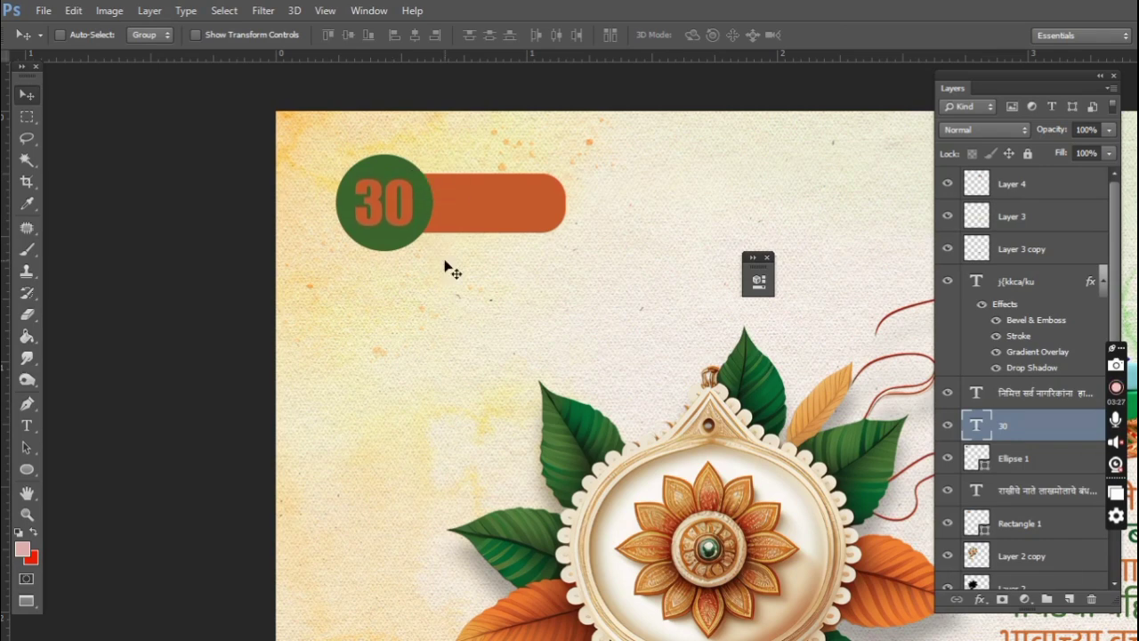
pyautogui.press('Up')
pyautogui.press('Up')
pyautogui.press('Up')
pyautogui.hotkey('ctrl', 't')
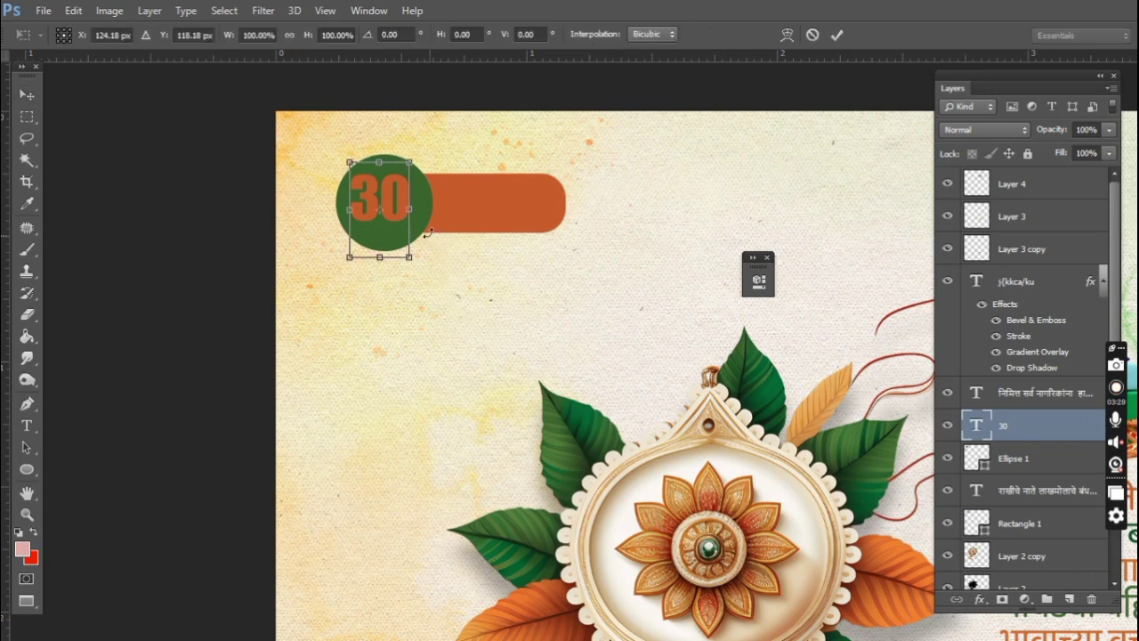
pyautogui.moveTo(409, 257); pyautogui.dragTo(418, 260)
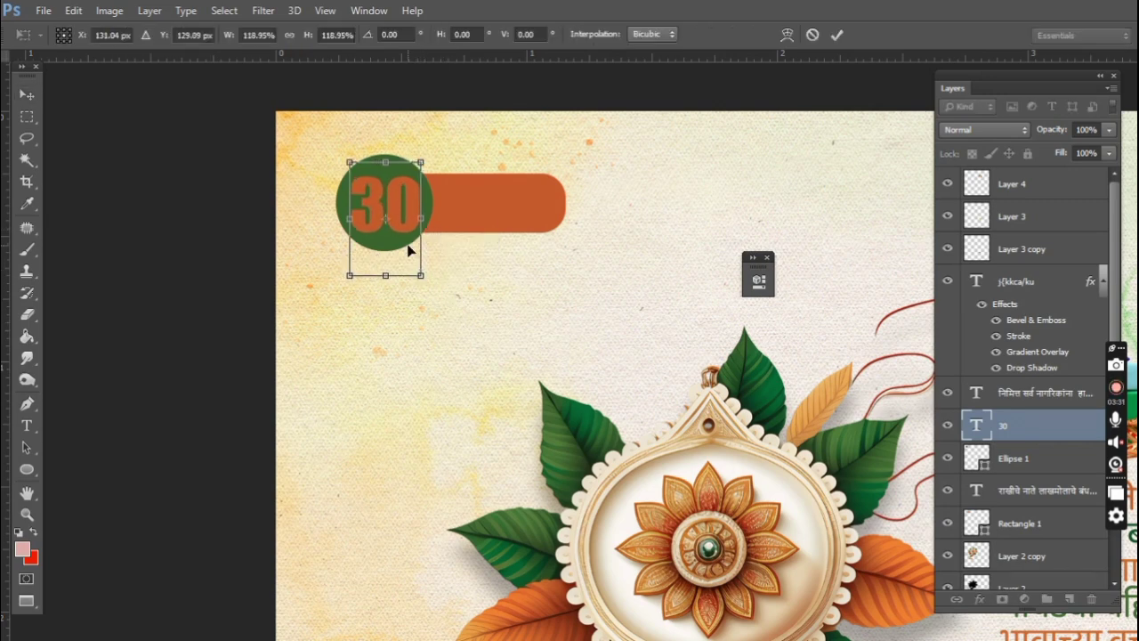
pyautogui.press('Return')
# Shrink the green circle and the 30 together.
pyautogui.rightClick(374, 169)
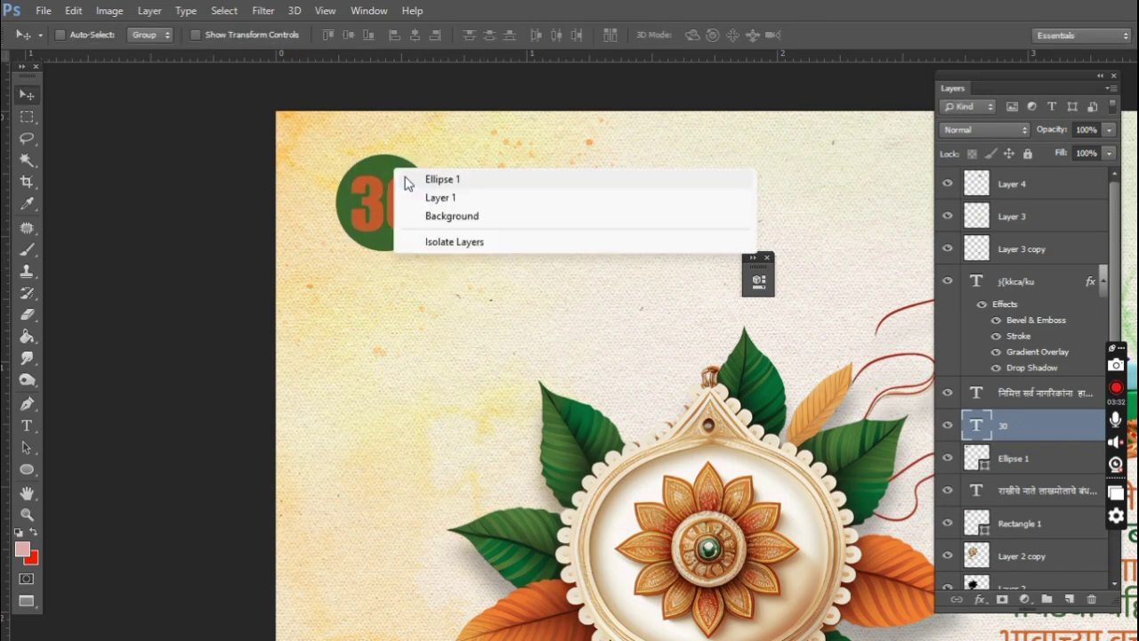
pyautogui.keyDown('shift'); pyautogui.click(406, 181); pyautogui.keyUp('shift')
pyautogui.hotkey('ctrl', 't')
pyautogui.moveTo(443, 156); pyautogui.dragTo(424, 166)
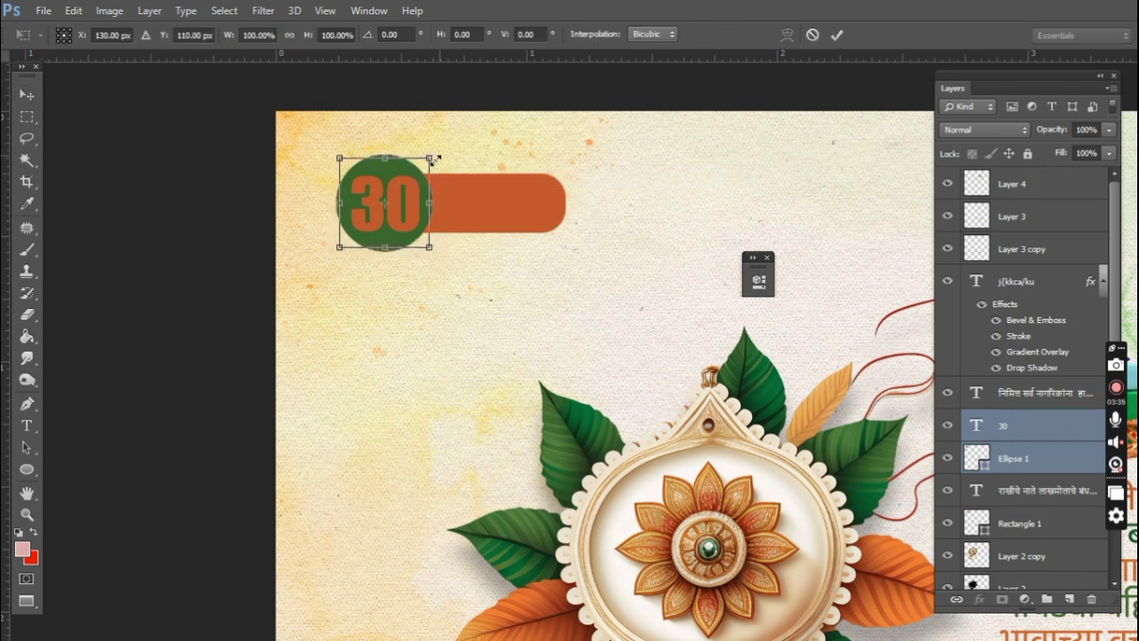
pyautogui.press('Return')
# Colour the 30 pale cream and drag a copy onto the orange pill.
pyautogui.rightClick(392, 211)
pyautogui.click(418, 222)
pyautogui.press('t')
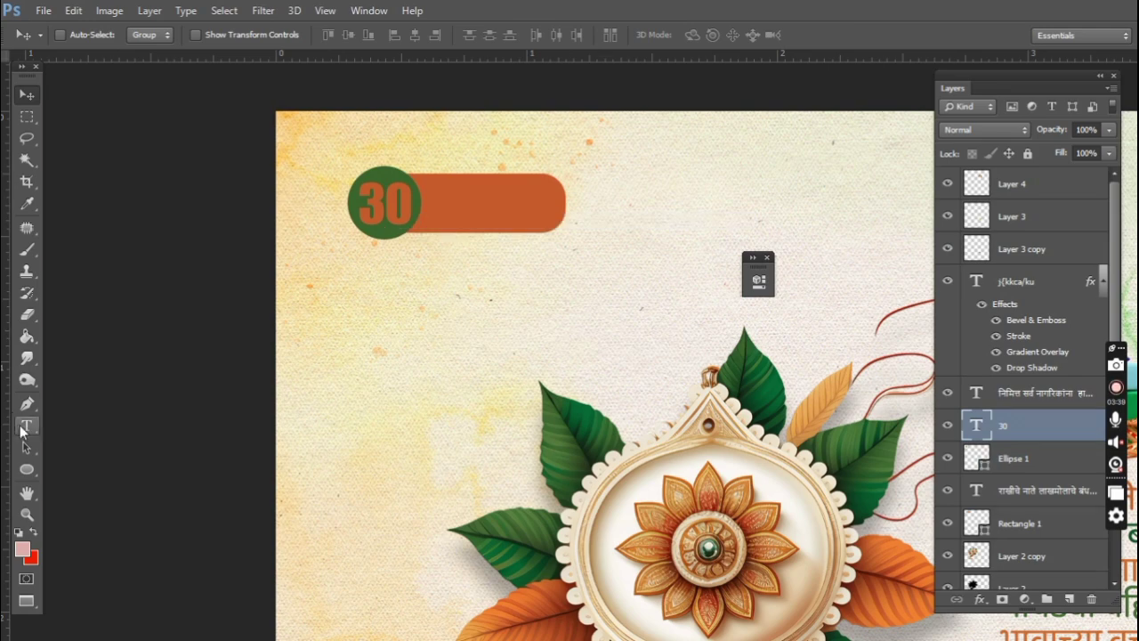
pyautogui.click(558, 40)
pyautogui.click(640, 267)
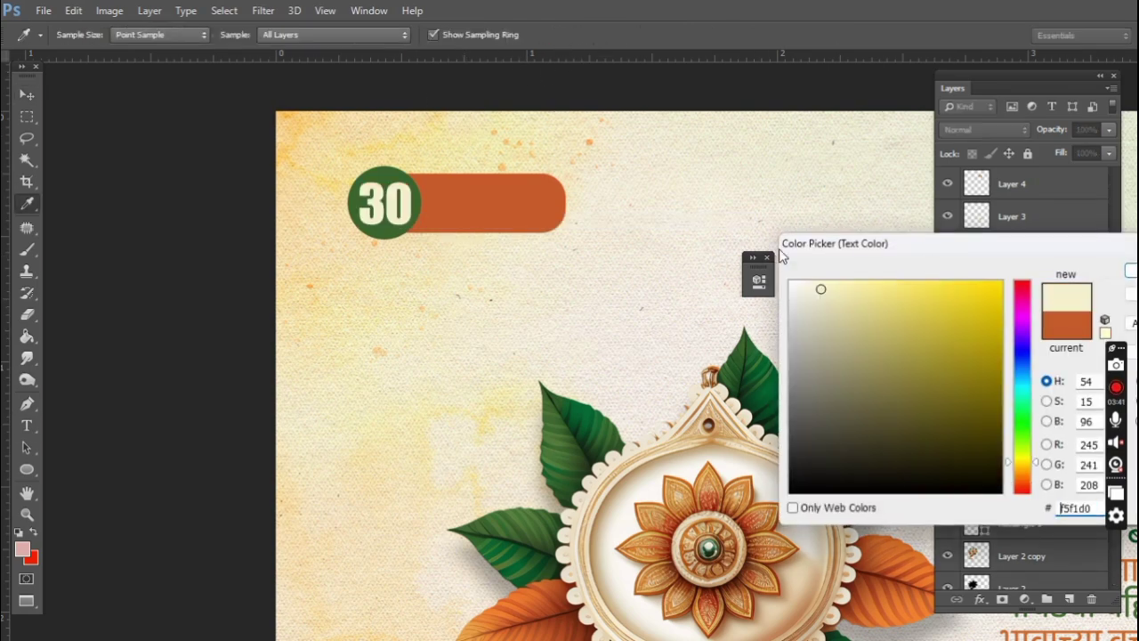
pyautogui.click(1132, 281)
pyautogui.click(31, 99)
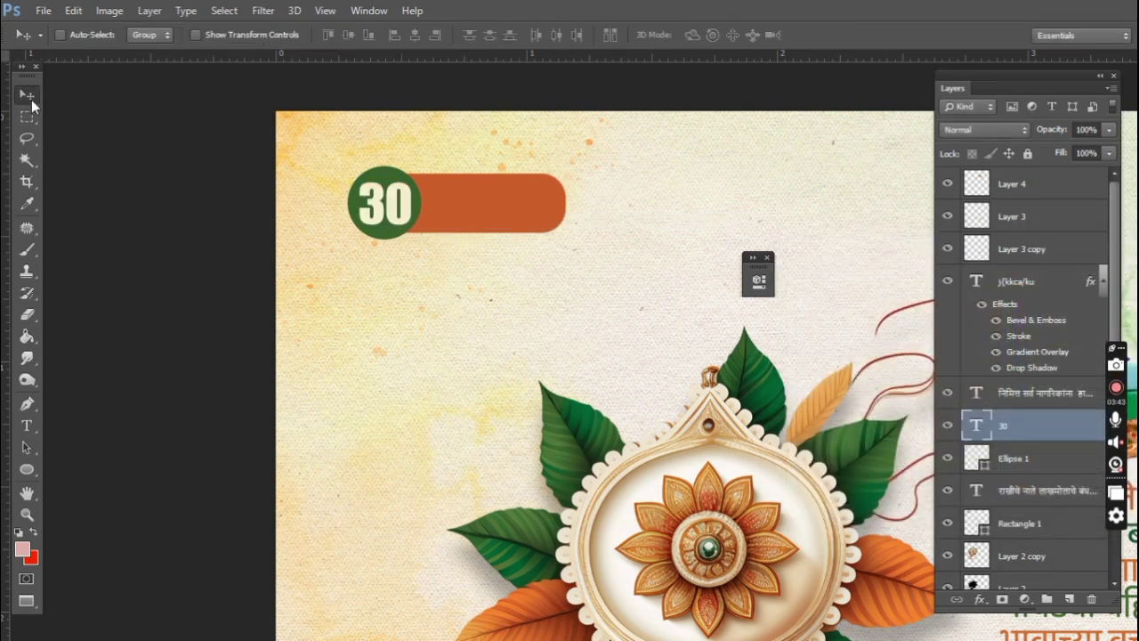
pyautogui.keyDown('alt'); pyautogui.moveTo(402, 242); pyautogui.dragTo(460, 244); pyautogui.keyUp('alt')
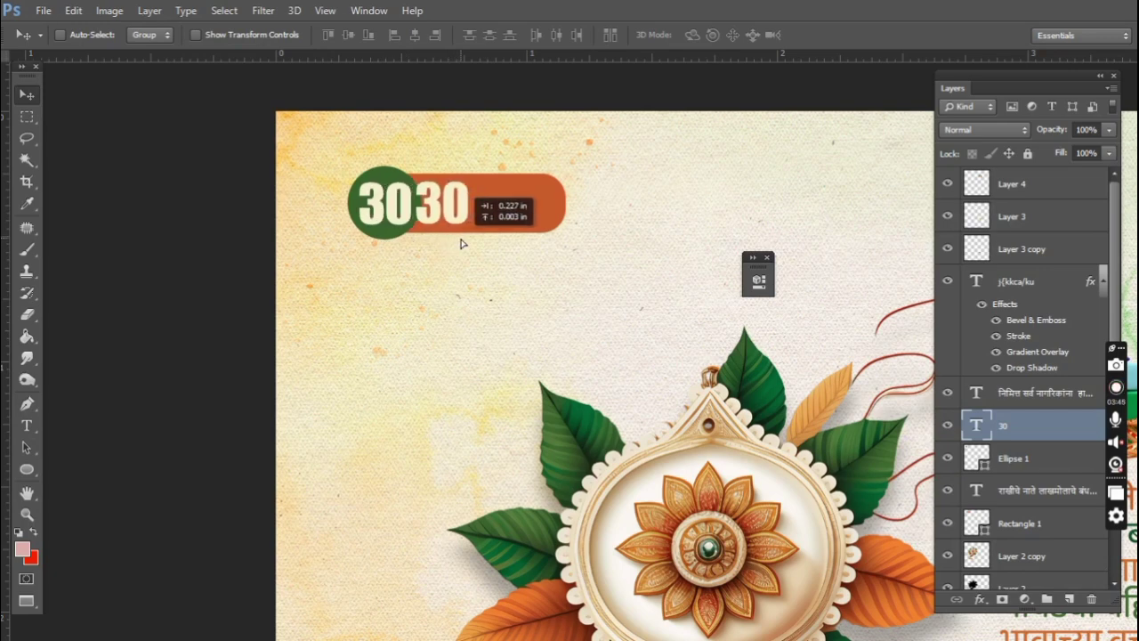
# Retype the copied 30 as ऑगस्ट and scale it down to fit the orange pill.
pyautogui.press('Right')
pyautogui.press('Right')
pyautogui.press('Right')
pyautogui.press('Right')
pyautogui.press('Right')
pyautogui.press('Right')
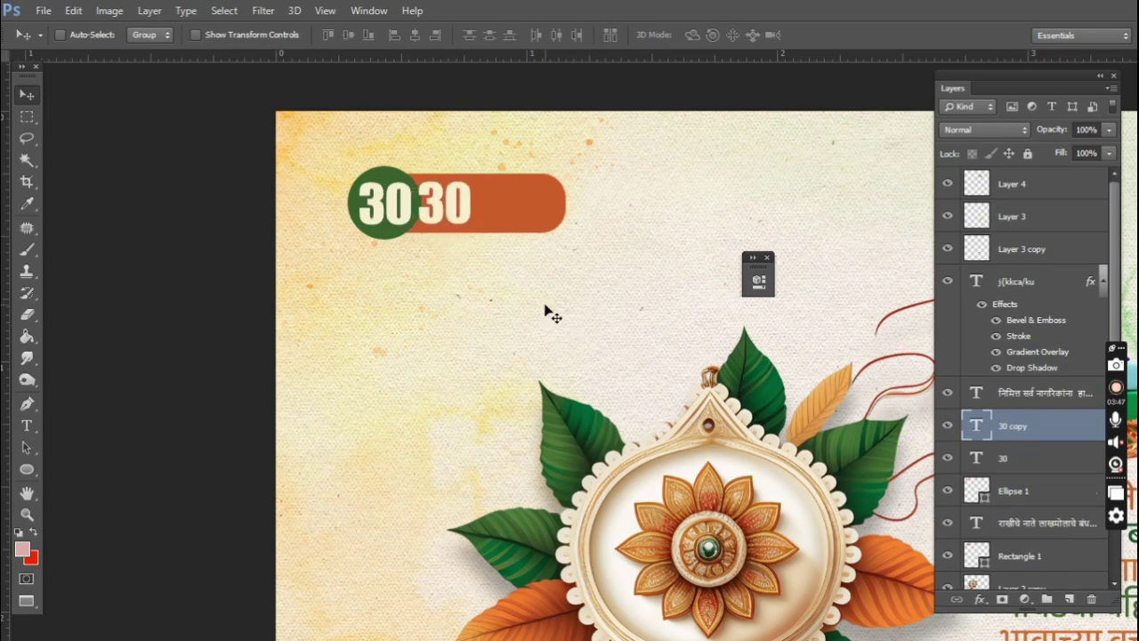
pyautogui.press('Right')
pyautogui.press('Right')
pyautogui.press('Right')
pyautogui.press('Right')
pyautogui.press('Right')
pyautogui.press('Right')
pyautogui.click(27, 425)
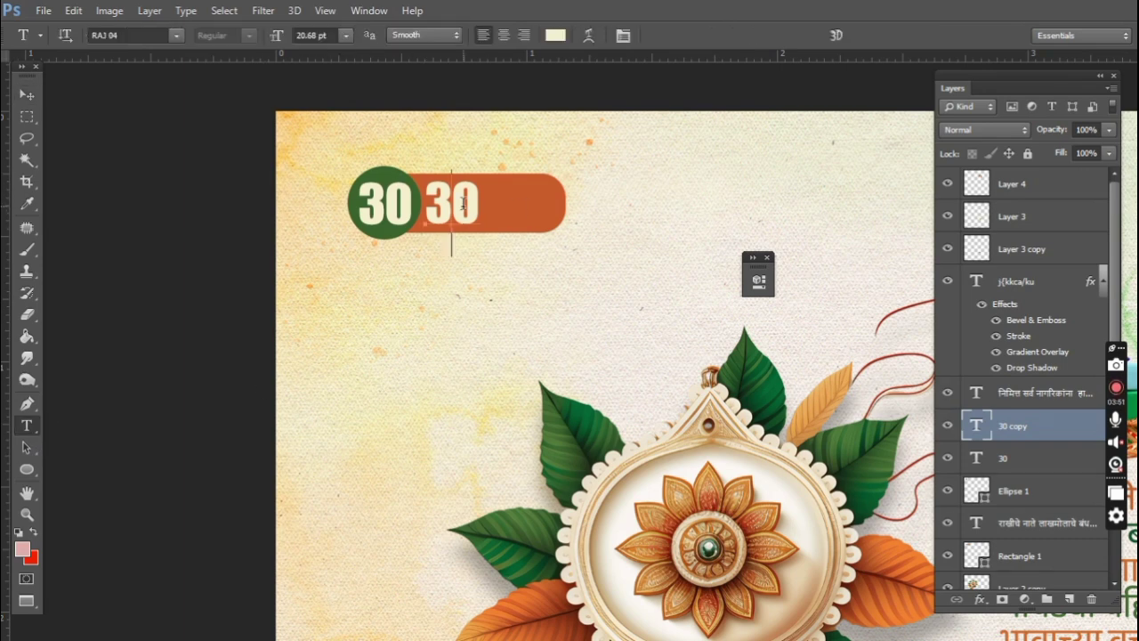
pyautogui.doubleClick(462, 203)
pyautogui.write('vk')
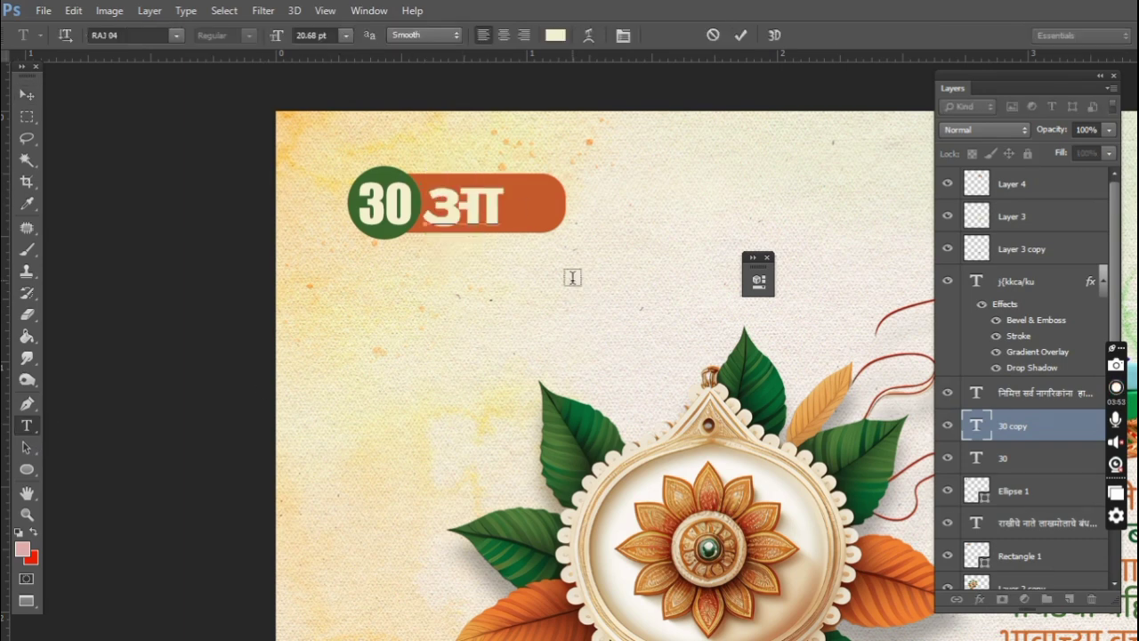
pyautogui.write('W')
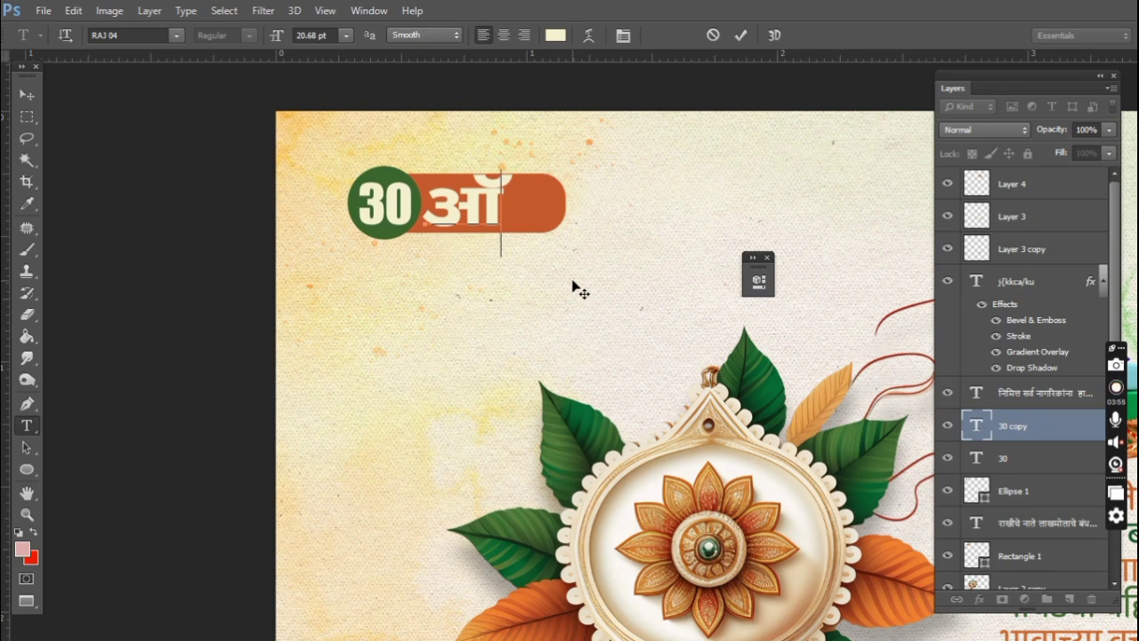
pyautogui.write('xL')
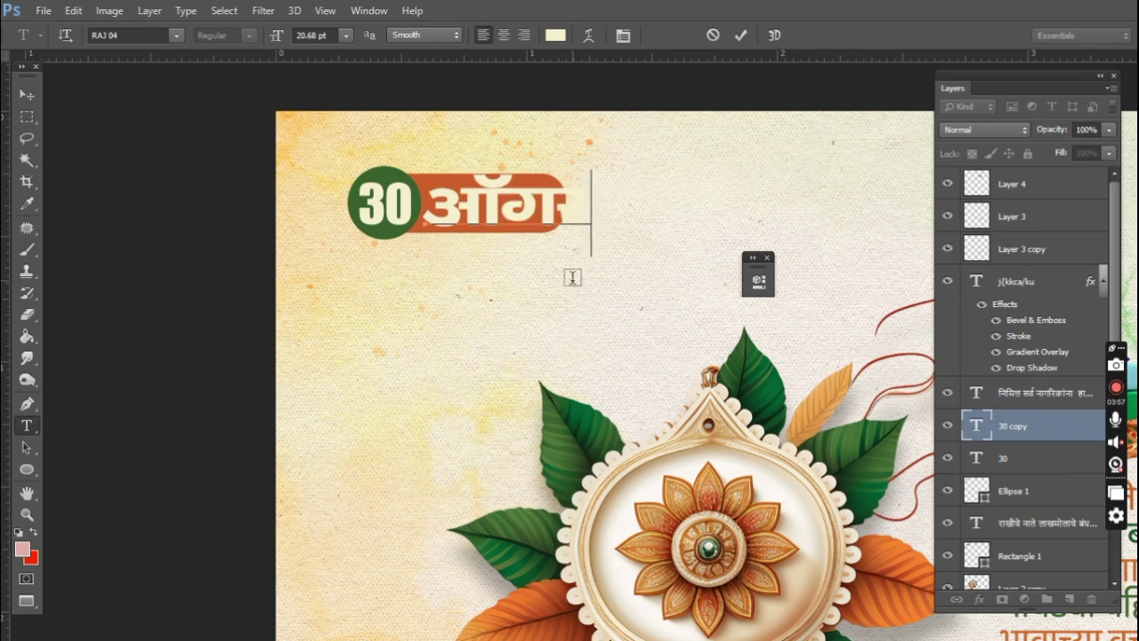
pyautogui.write('V')
pyautogui.click(27, 86)
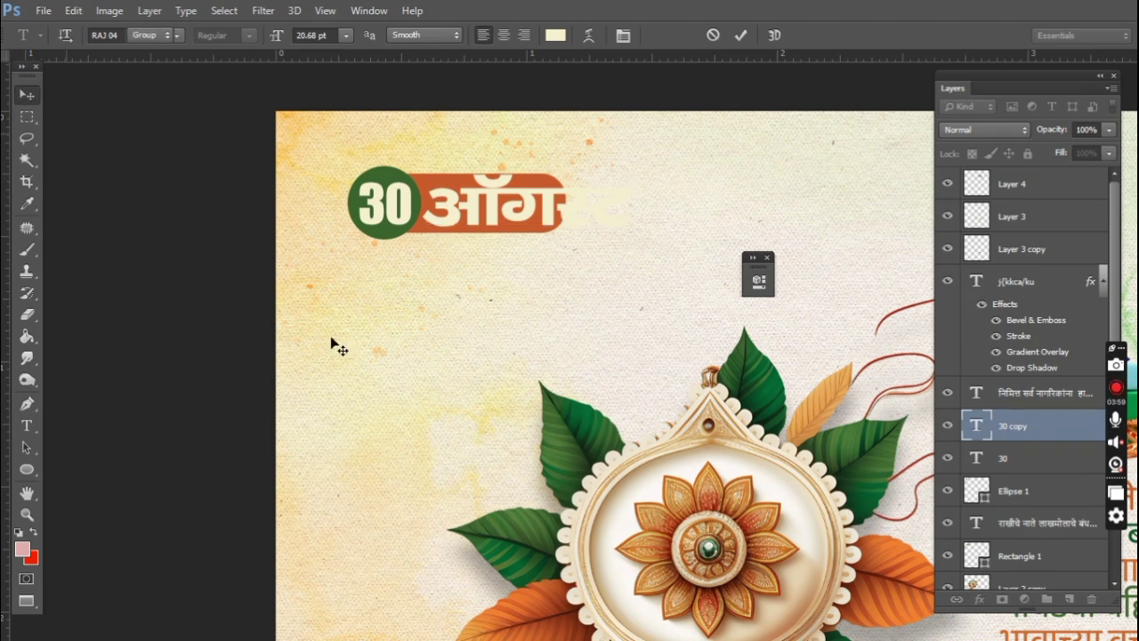
pyautogui.hotkey('ctrl', 't')
pyautogui.moveTo(624, 258)
pyautogui.mouseDown()
pyautogui.moveTo(546, 246)
pyautogui.moveTo(545, 225)
pyautogui.mouseUp()
pyautogui.press('Return')
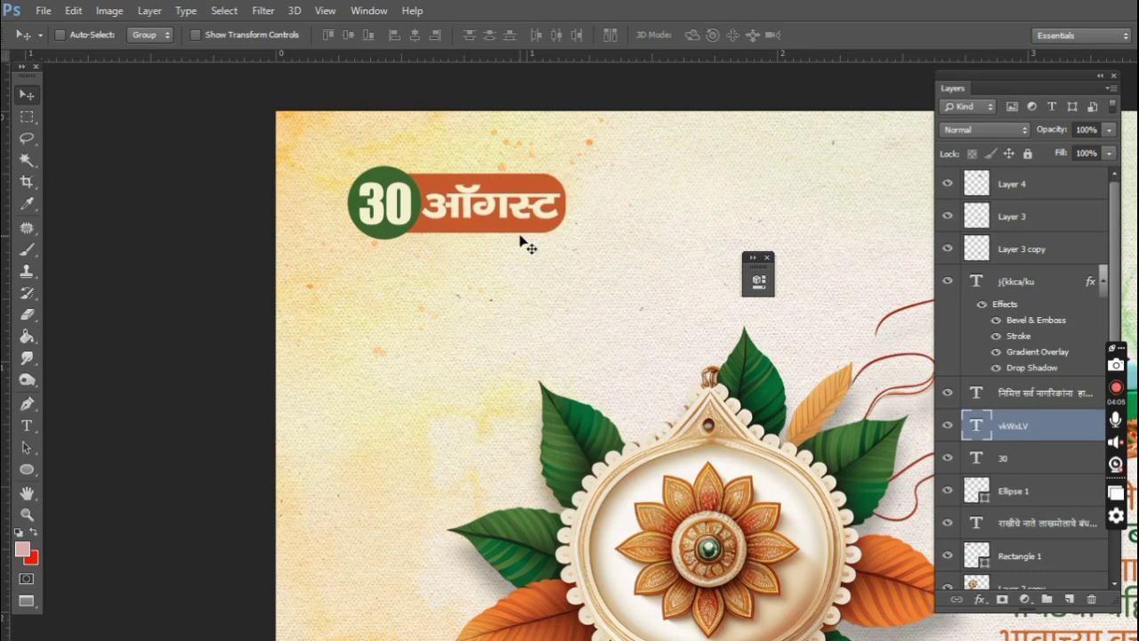
# Shift ऑगस्ट and the orange pill together to the right.
pyautogui.press('Right')
pyautogui.press('Right')
pyautogui.press('Right')
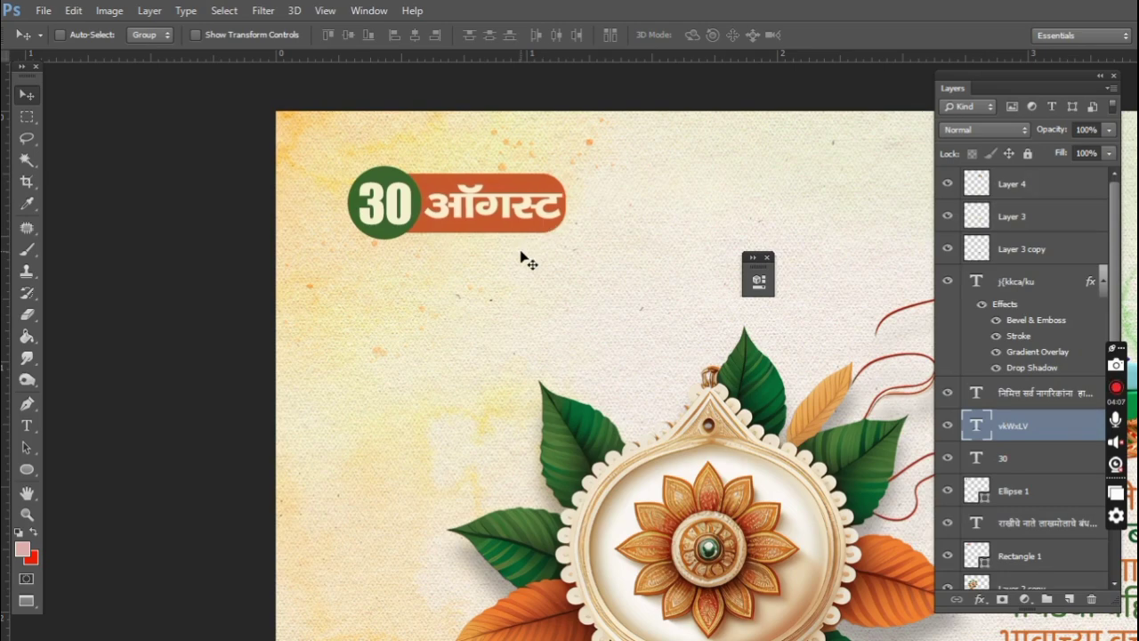
pyautogui.scroll(-1, 559, 282)
pyautogui.scroll(1, 534, 285)
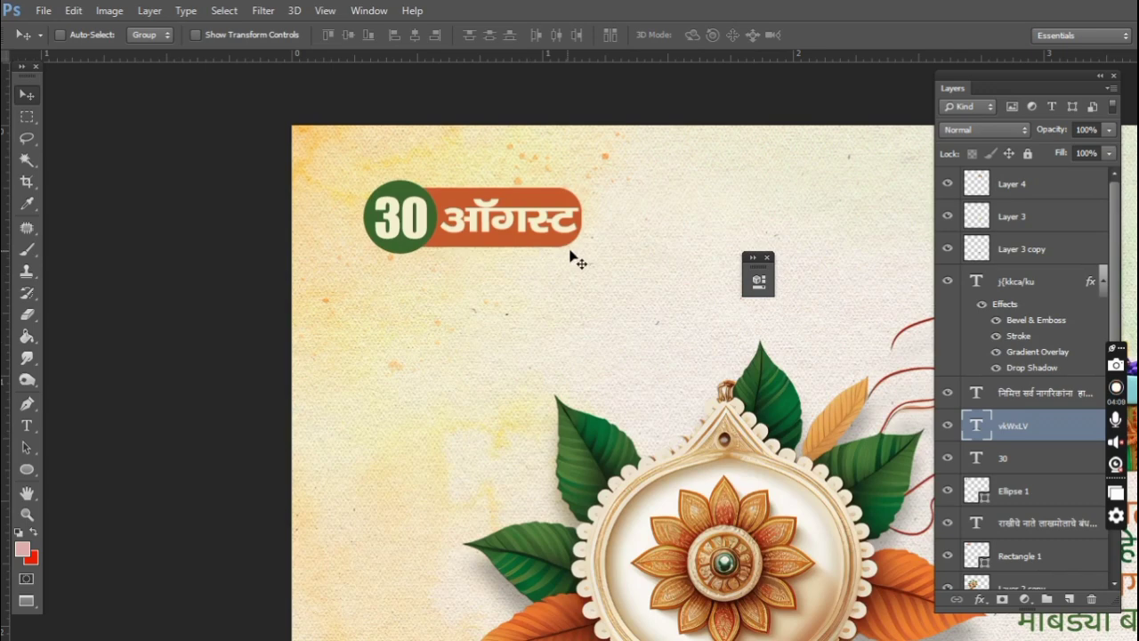
pyautogui.rightClick(546, 246)
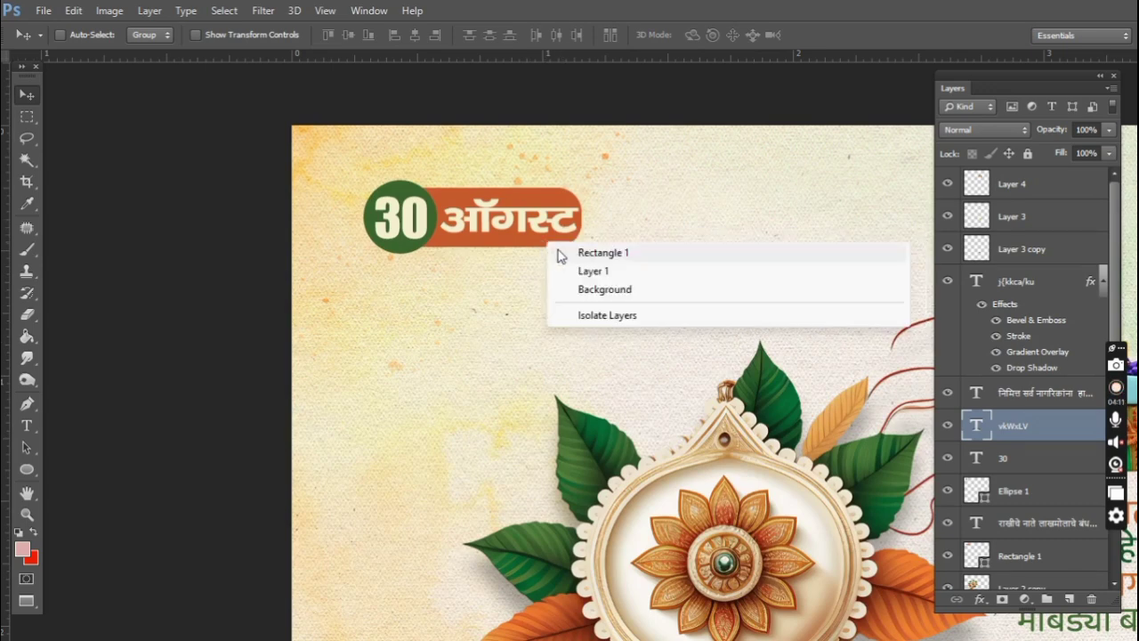
pyautogui.keyDown('shift'); pyautogui.click(562, 255); pyautogui.keyUp('shift')
pyautogui.hotkey('shift', 'Right')
pyautogui.hotkey('shift', 'Right')
# Nudge ऑगस्ट back left so it sits evenly inside the orange pill.
pyautogui.rightClick(557, 224)
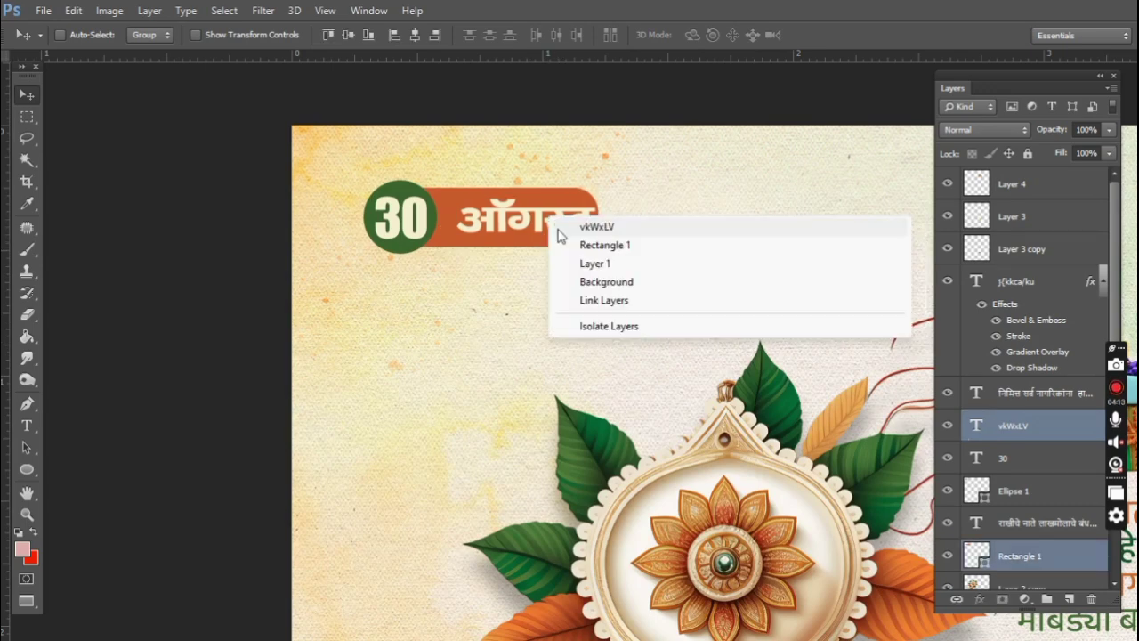
pyautogui.click(566, 229)
pyautogui.press('Left')
pyautogui.press('Left')
pyautogui.press('Left')
pyautogui.press('Left')
pyautogui.press('Left')
pyautogui.press('Left')
pyautogui.press('Left')
pyautogui.press('Left')
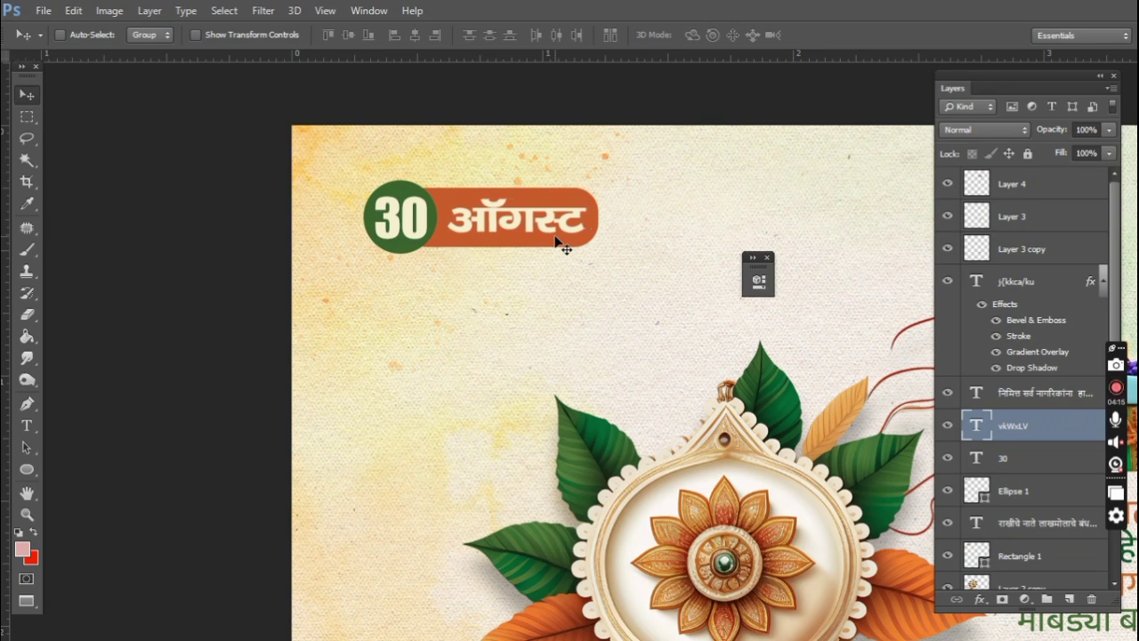
pyautogui.rightClick(562, 247)
pyautogui.click(587, 246)
pyautogui.hotkey('ctrl', 't')
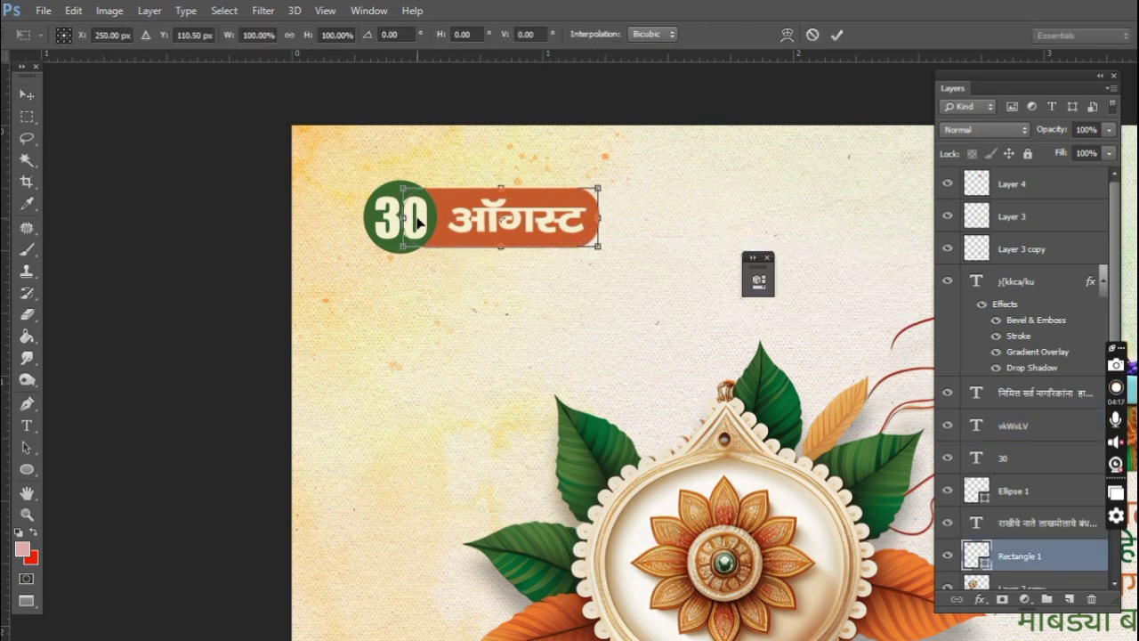
pyautogui.press('Return')
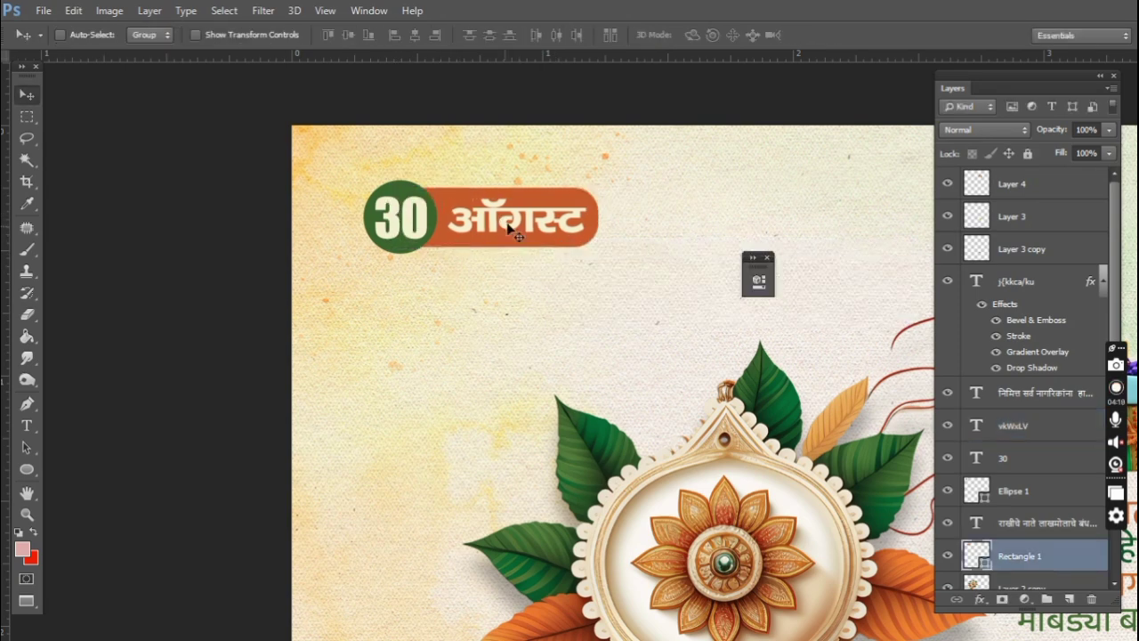
pyautogui.rightClick(518, 229)
pyautogui.click(520, 231)
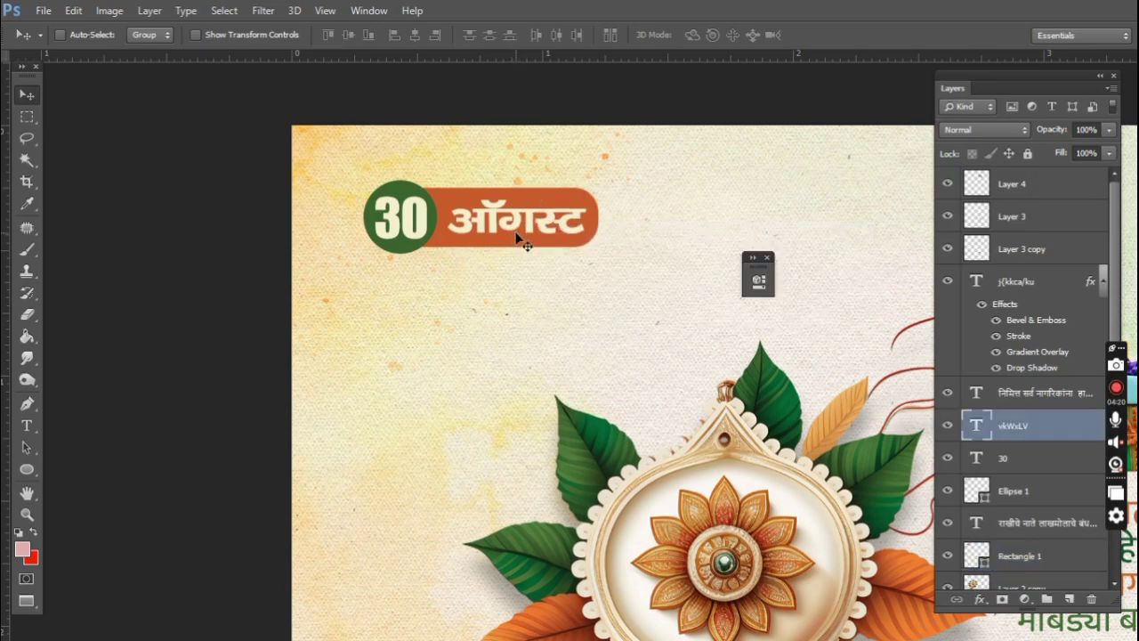
pyautogui.press('Left')
pyautogui.press('Left')
pyautogui.press('Left')
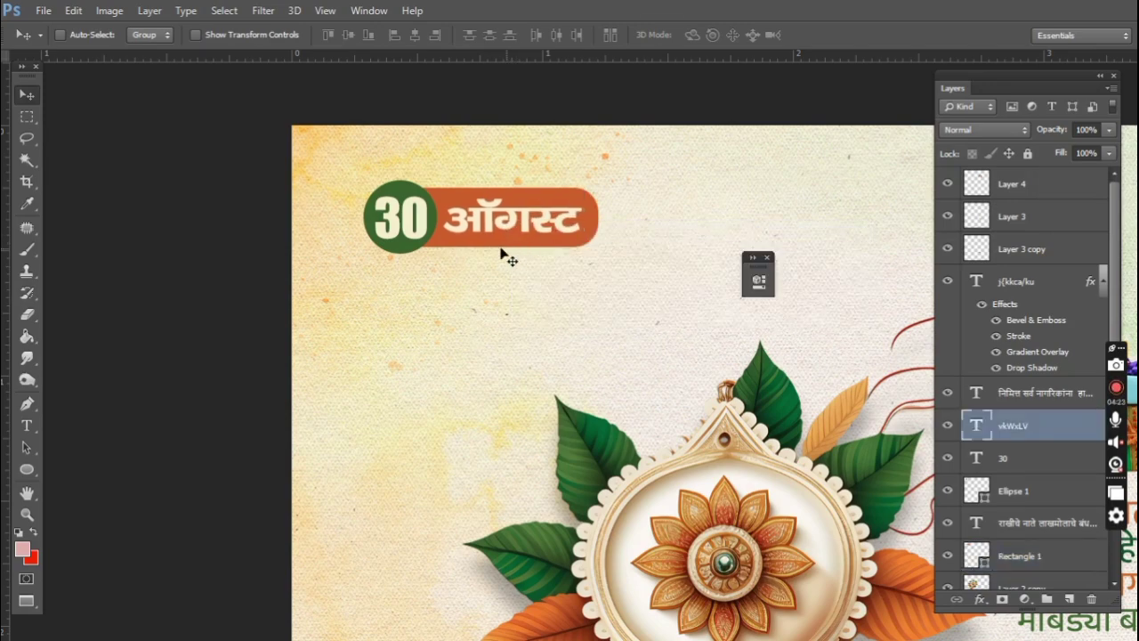
pyautogui.scroll(-2, 537, 318)
pyautogui.scroll(-2, 386, 277)
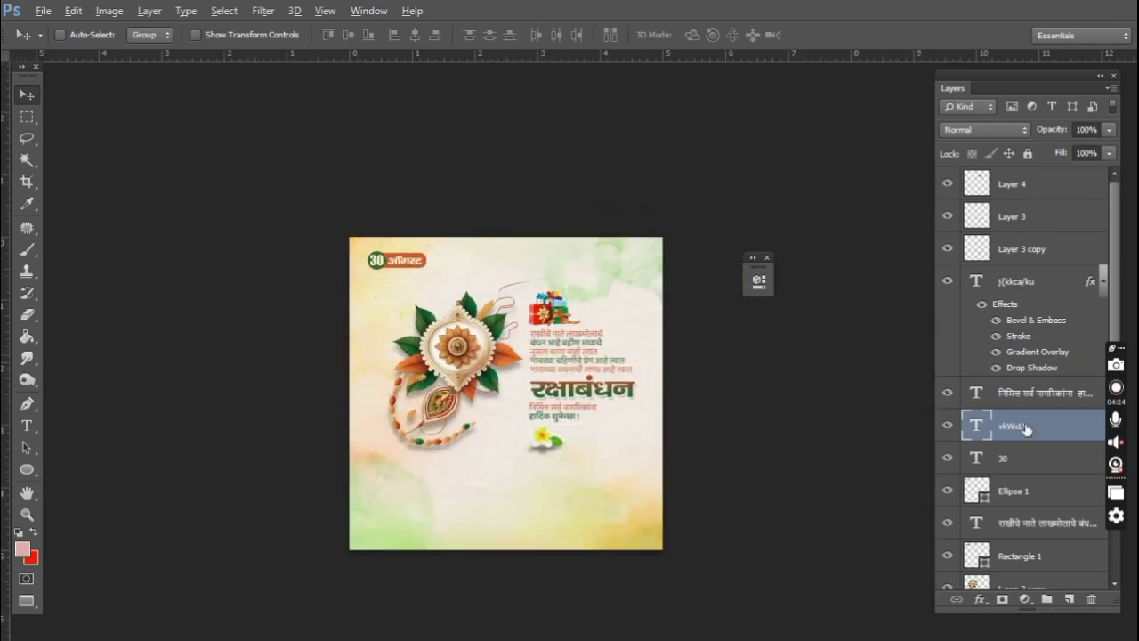
# Link the vkWxLV, 30, Ellipse 1 and Rectangle 1 badge layers.
pyautogui.keyDown('ctrl'); pyautogui.click(1037, 457); pyautogui.keyUp('ctrl')
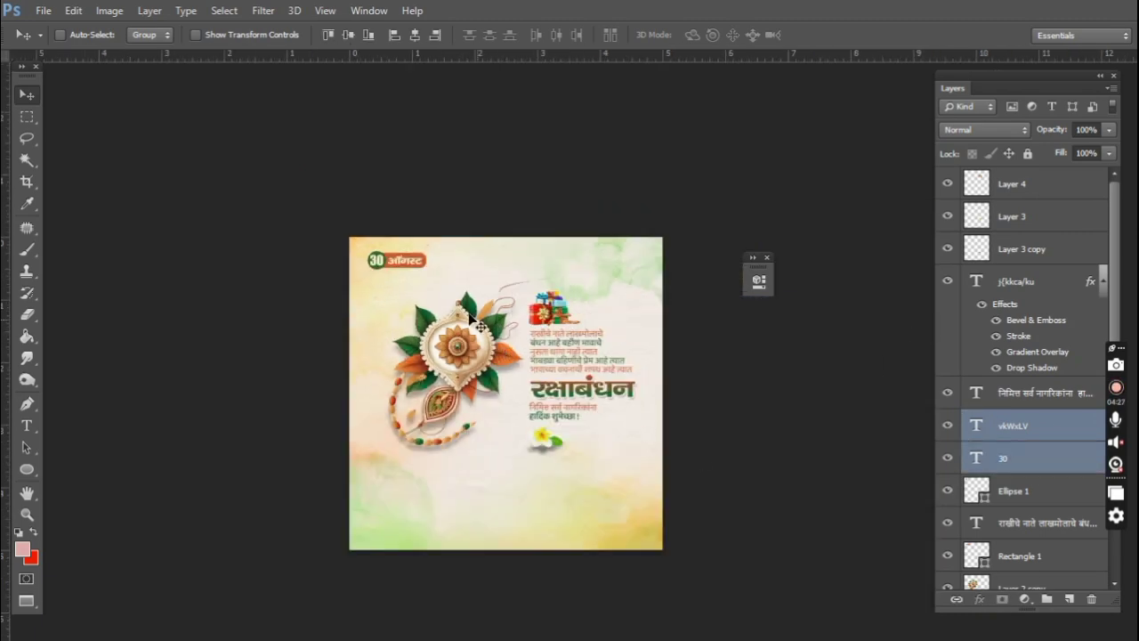
pyautogui.keyDown('ctrl'); pyautogui.click(1043, 495); pyautogui.keyUp('ctrl')
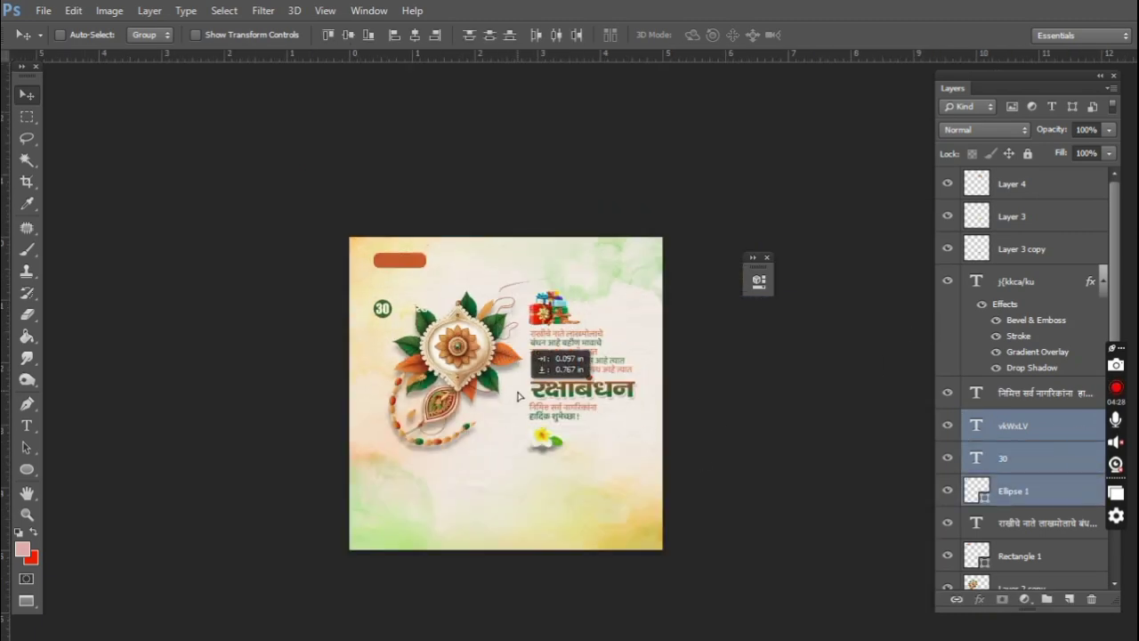
pyautogui.keyDown('ctrl'); pyautogui.click(1049, 554); pyautogui.keyUp('ctrl')
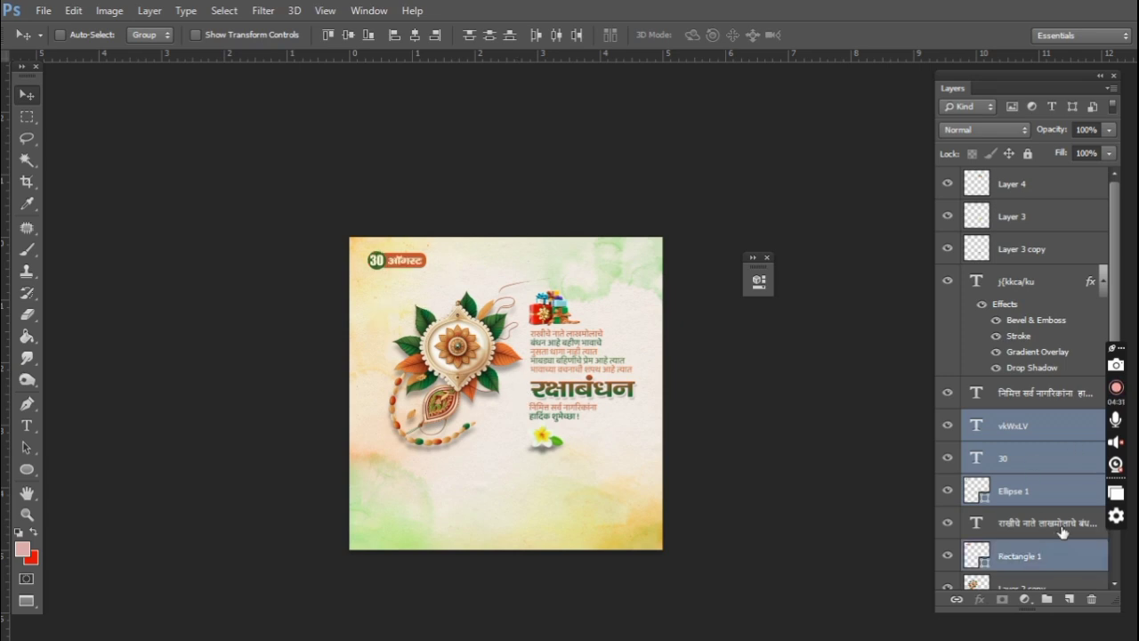
pyautogui.click(957, 599)
# Scale the date badge to about 61% and nudge it into the top-left corner.
pyautogui.hotkey('ctrl', 't')
pyautogui.scroll(2, 409, 274)
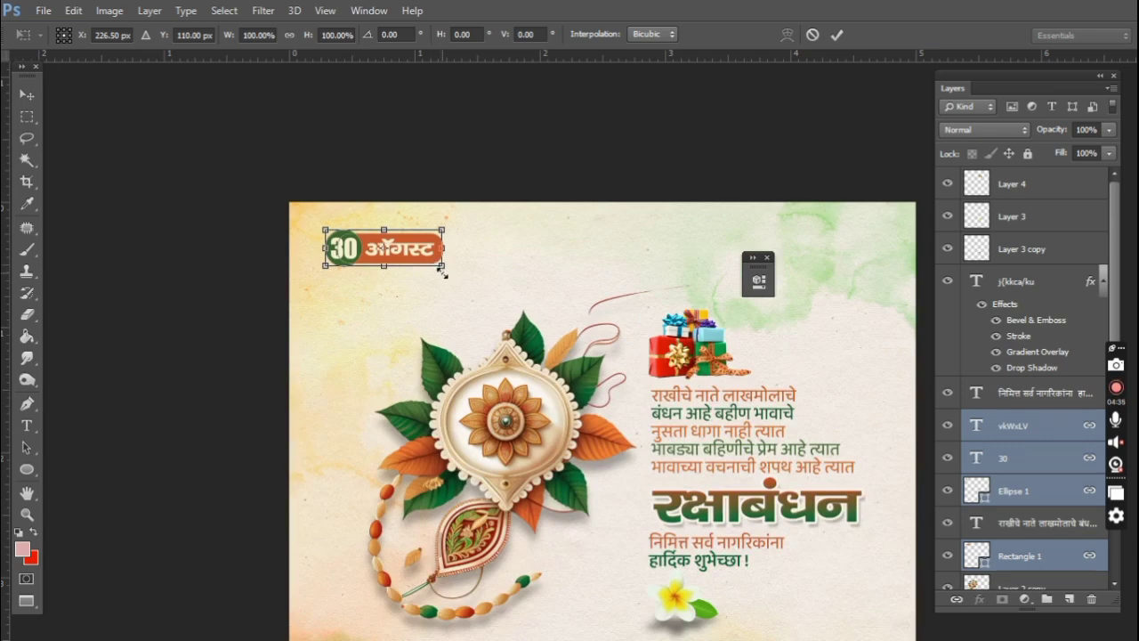
pyautogui.moveTo(441, 269); pyautogui.dragTo(365, 239)
pyautogui.press('Return')
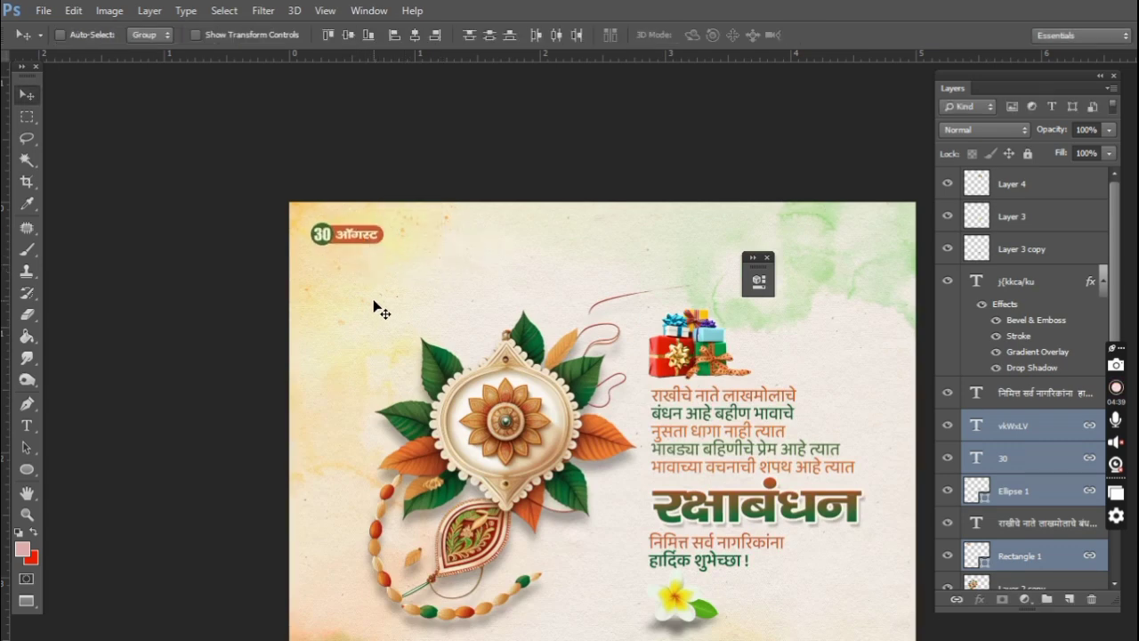
pyautogui.press('Up')
pyautogui.press('Up')
pyautogui.press('Up')
pyautogui.press('Up')
pyautogui.press('Up')
pyautogui.press('Up')
pyautogui.press('Left')
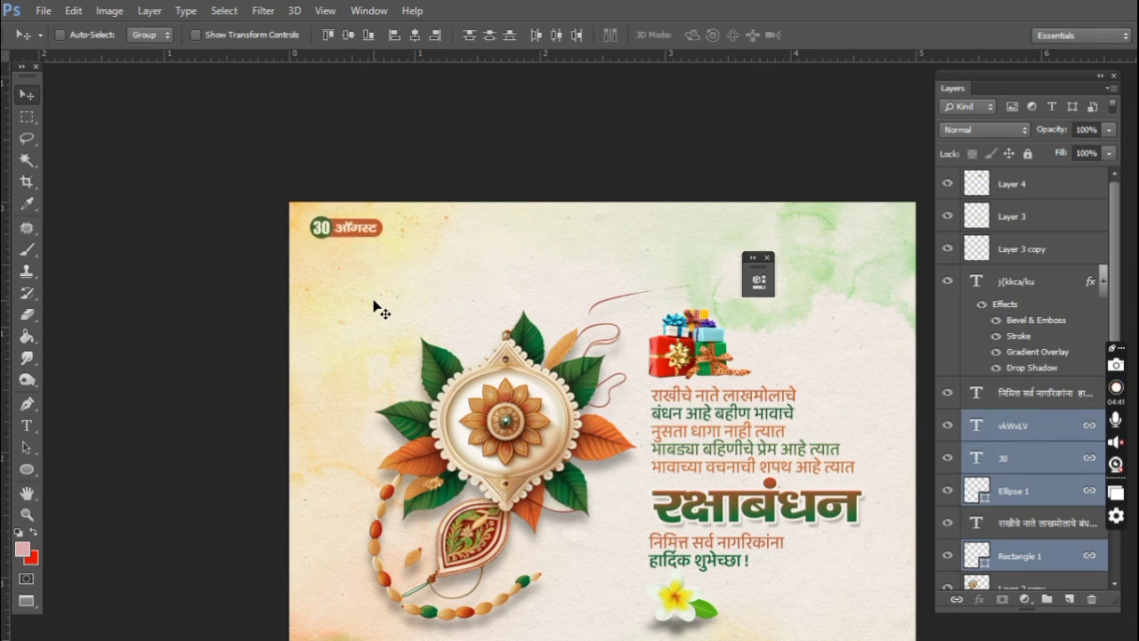
pyautogui.press('Left')
pyautogui.press('Left')
pyautogui.press('Left')
pyautogui.press('Left')
pyautogui.press('Left')
pyautogui.press('Left')
pyautogui.press('Left')
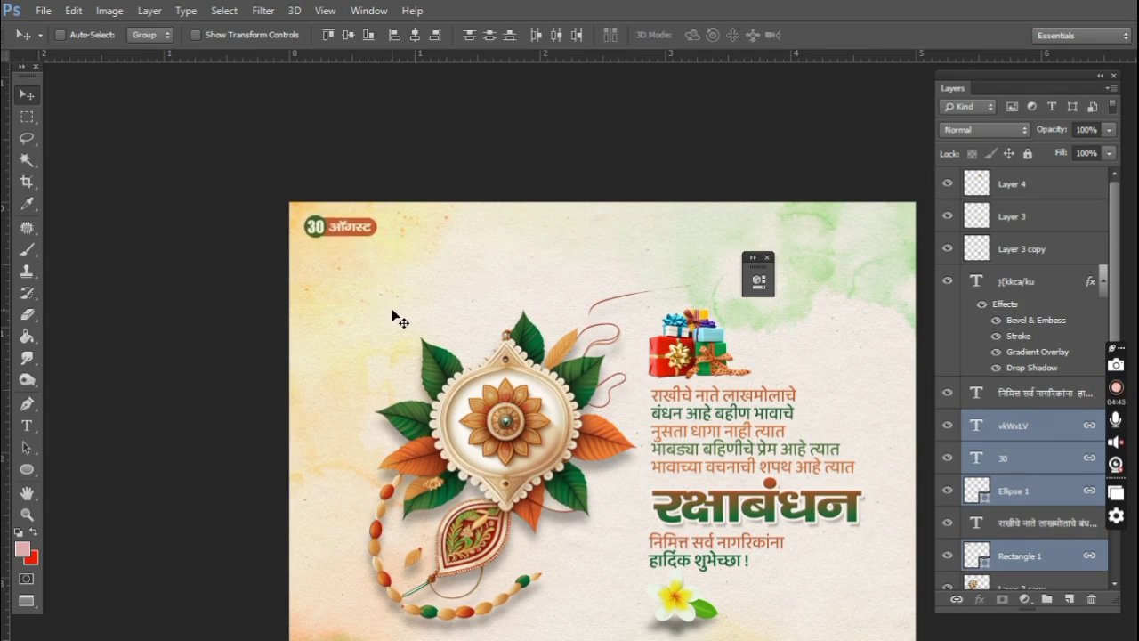
pyautogui.press('Down')
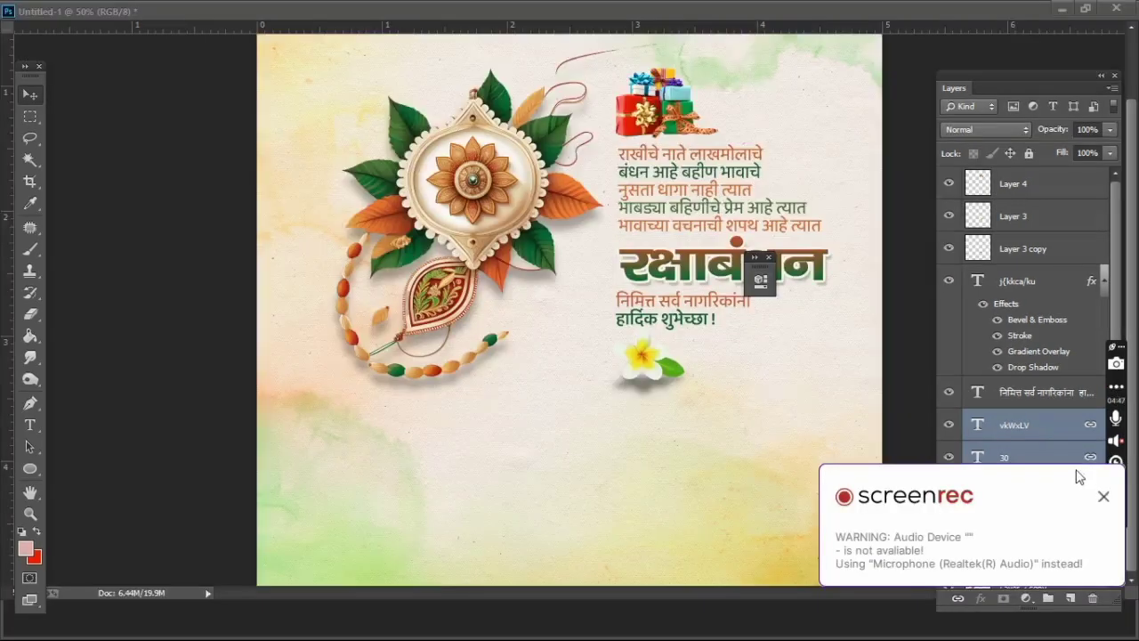
# Maximise the Photoshop window and open the Raksha-Bandhan-9 image.
pyautogui.click(1103, 496)
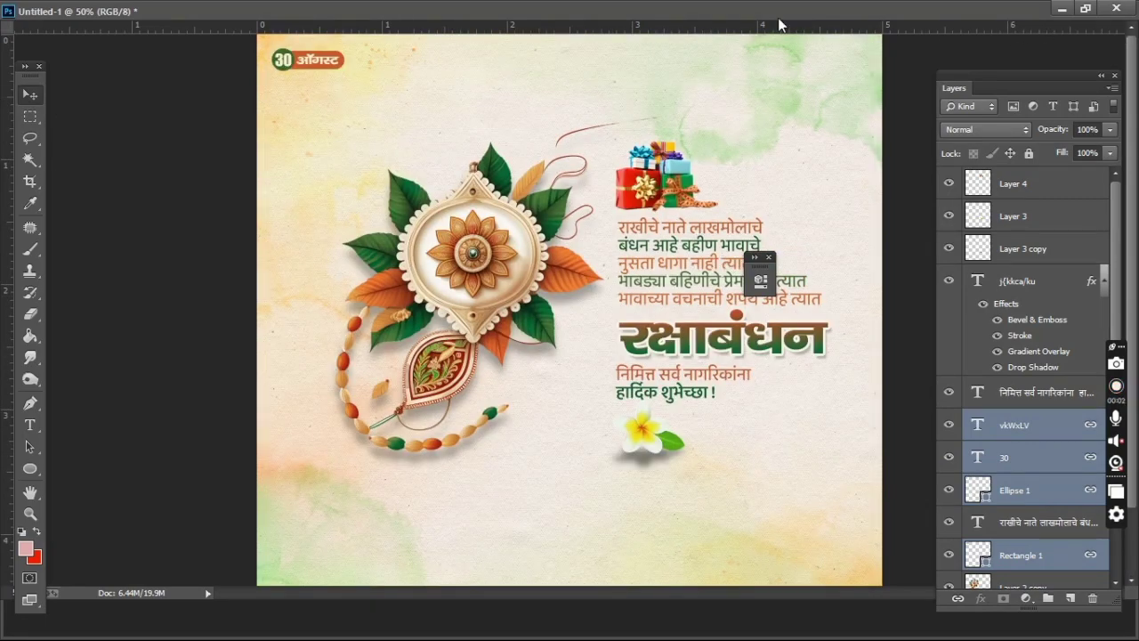
pyautogui.click(1085, 8)
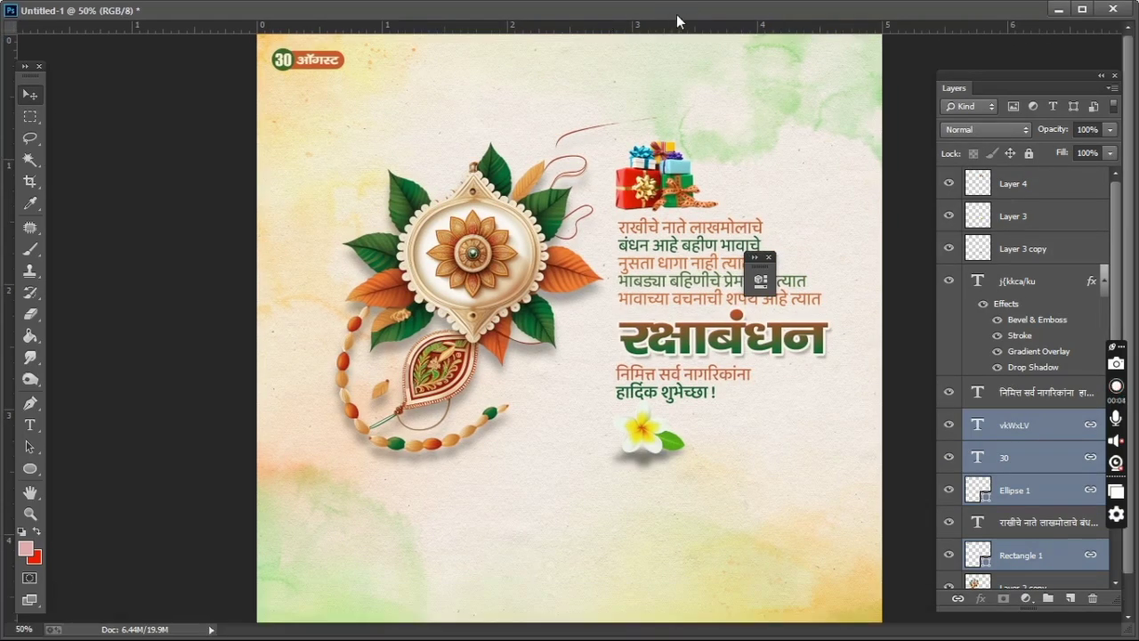
pyautogui.hotkey('ctrl', 'o')
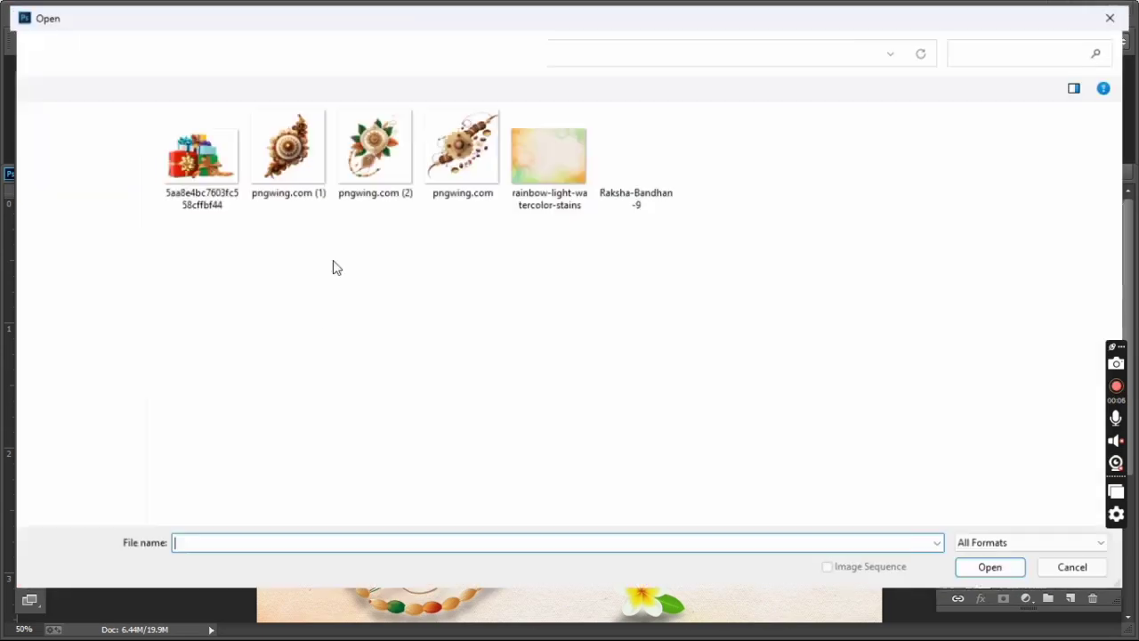
pyautogui.doubleClick(636, 168)
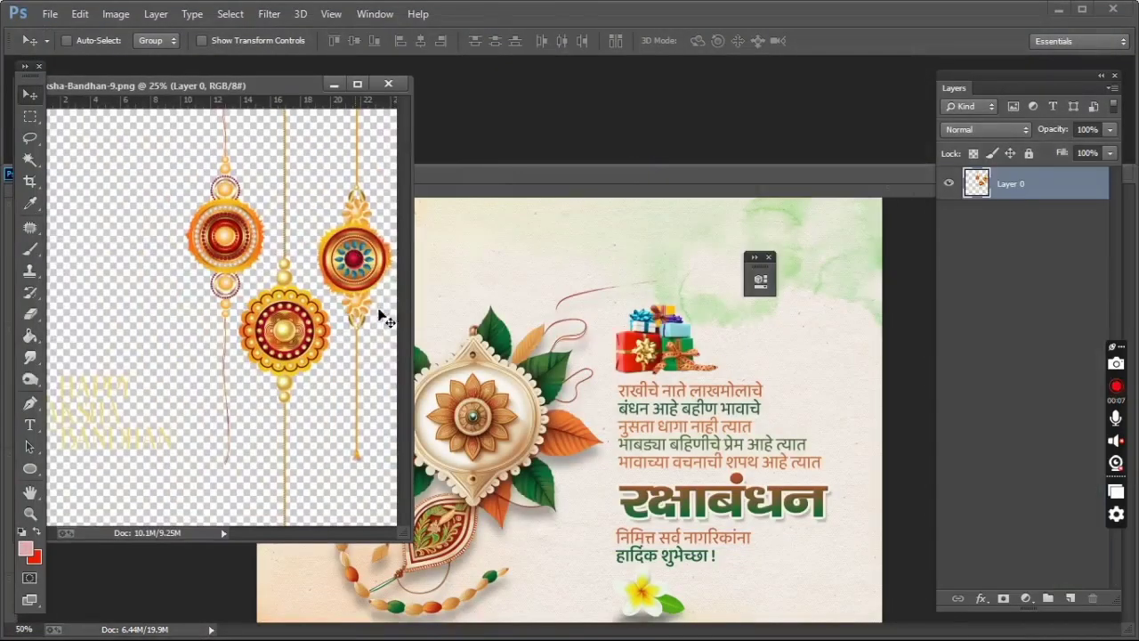
# Drag the rakhi image into the card as Layer 5 and close Raksha-Bandhan-9.
pyautogui.moveTo(398, 356); pyautogui.dragTo(806, 347)
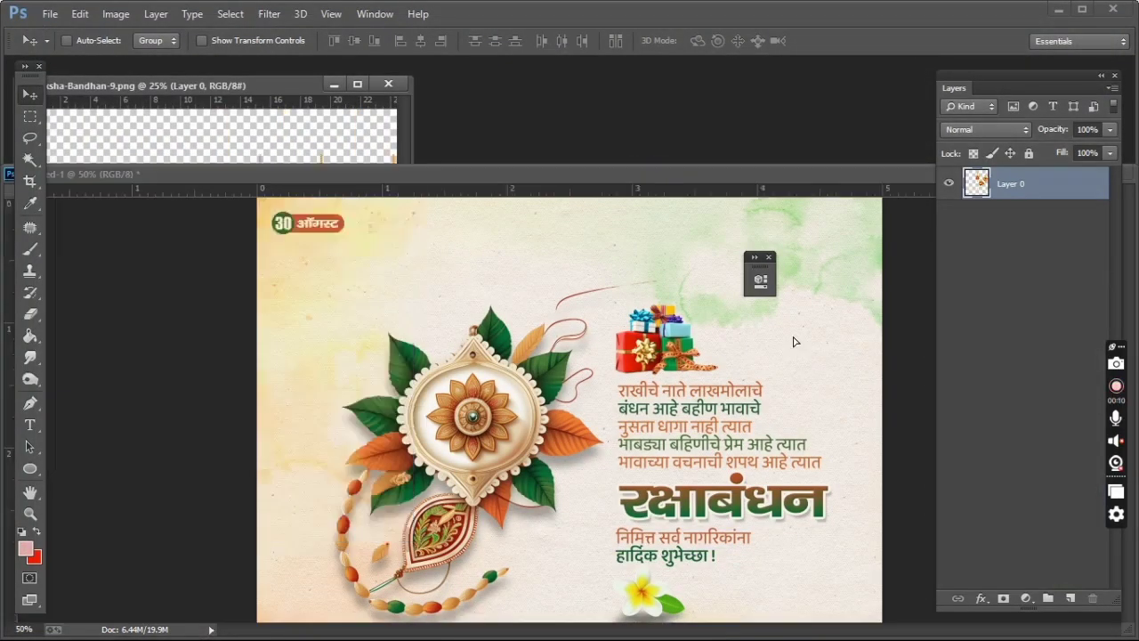
pyautogui.click(211, 122)
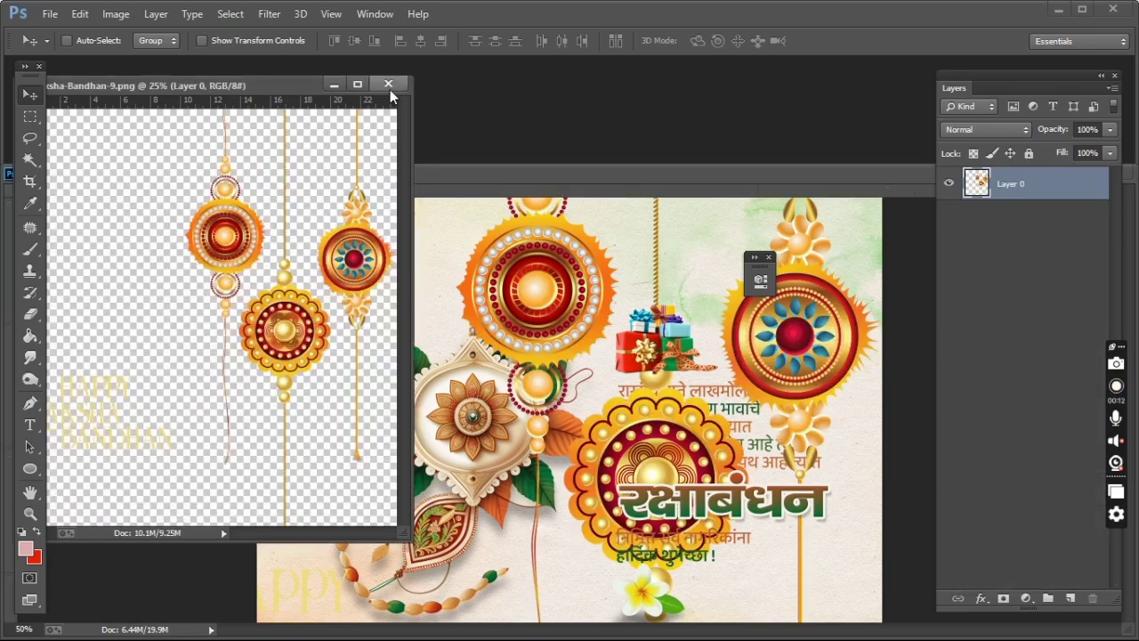
pyautogui.click(388, 84)
pyautogui.moveTo(562, 176); pyautogui.dragTo(463, 40)
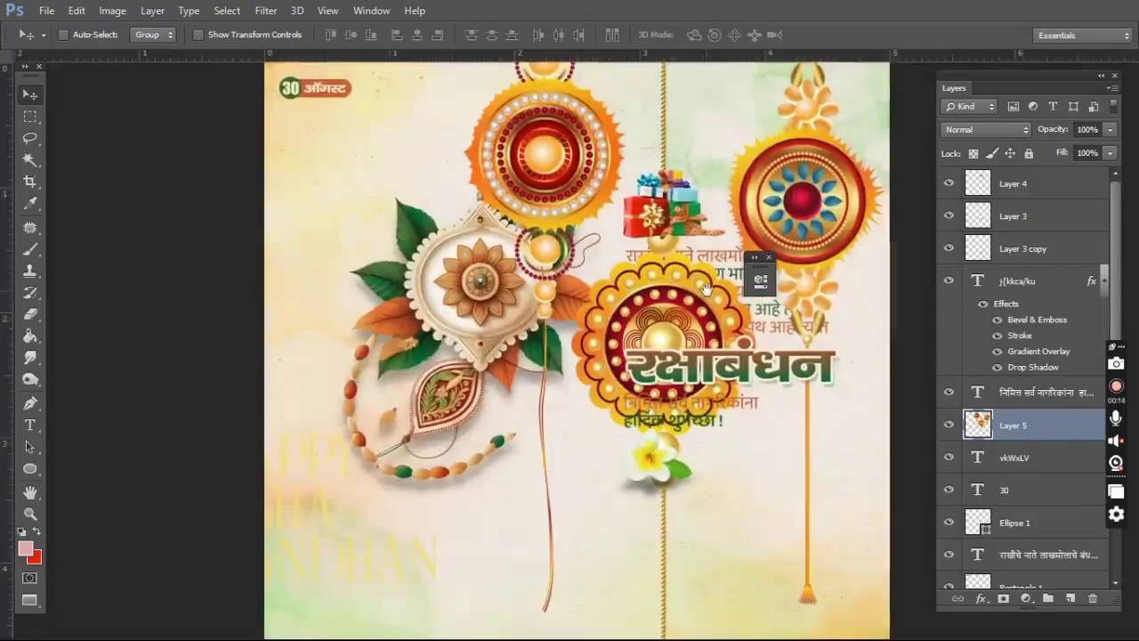
# Lasso and delete the Happy Raksha Bandhan lettering from Layer 5.
pyautogui.hotkey('ctrl', '-')
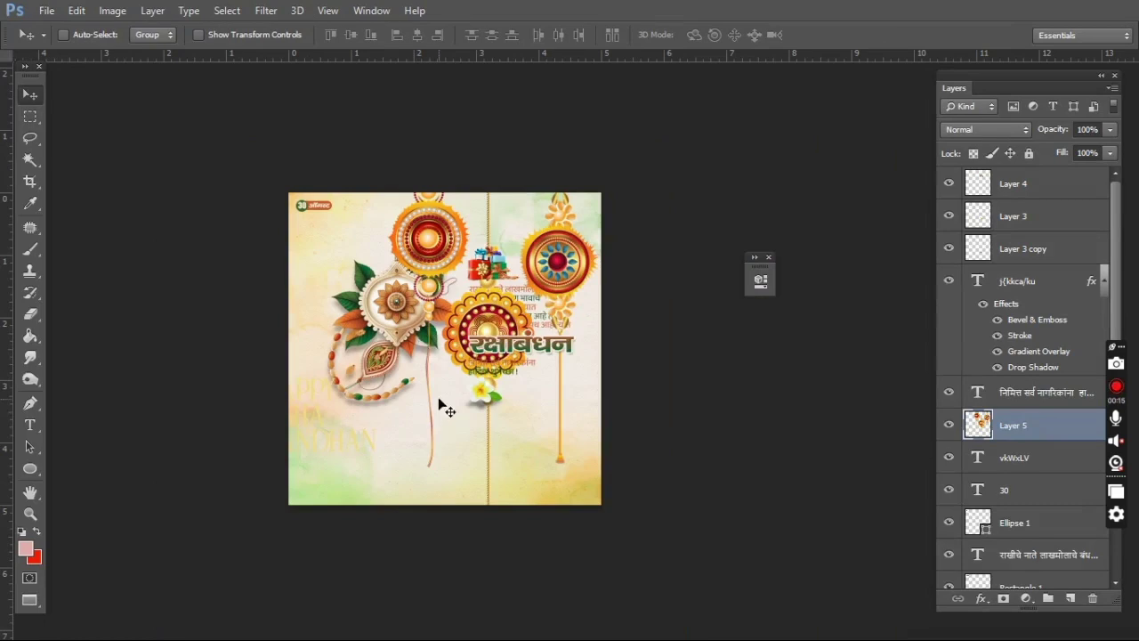
pyautogui.moveTo(437, 401); pyautogui.dragTo(529, 379)
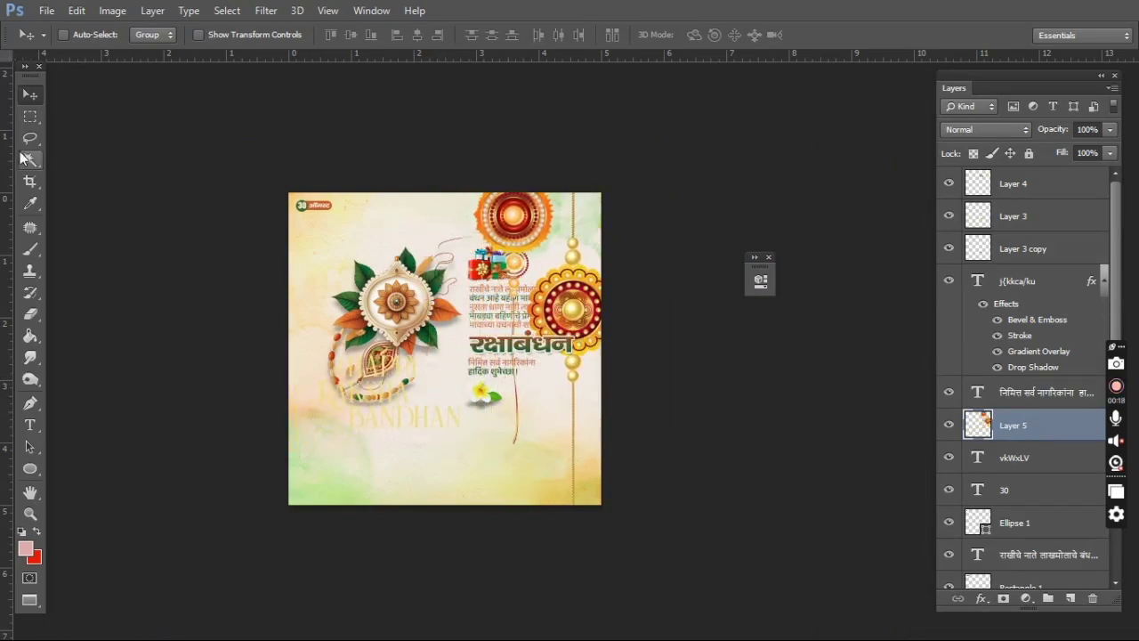
pyautogui.click(29, 138)
pyautogui.moveTo(374, 472); pyautogui.dragTo(364, 463)
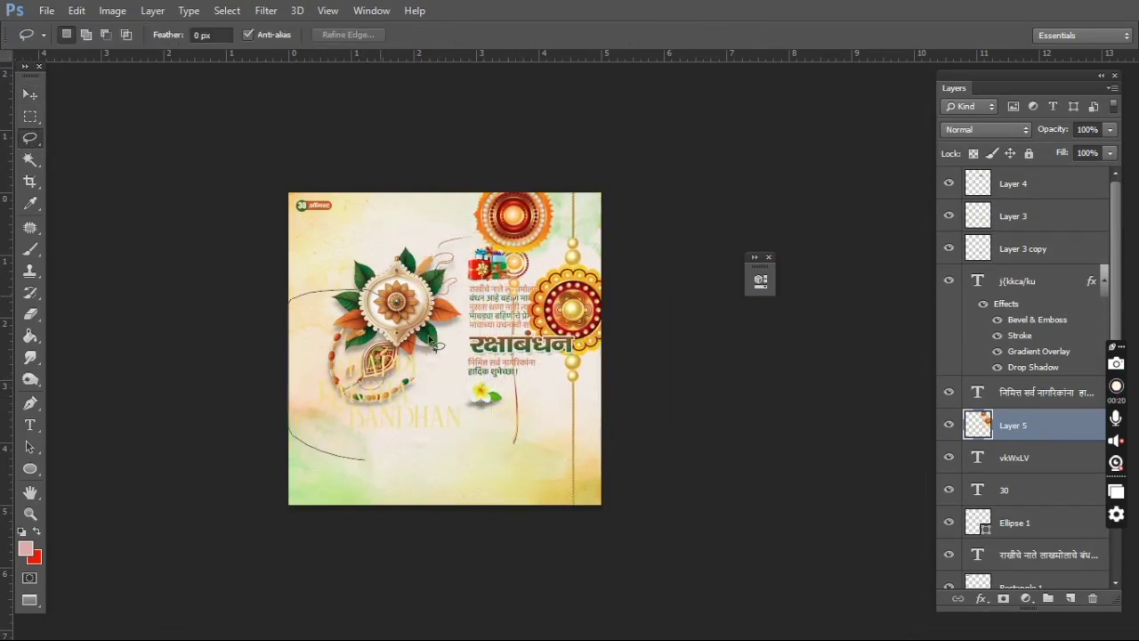
pyautogui.press('Delete')
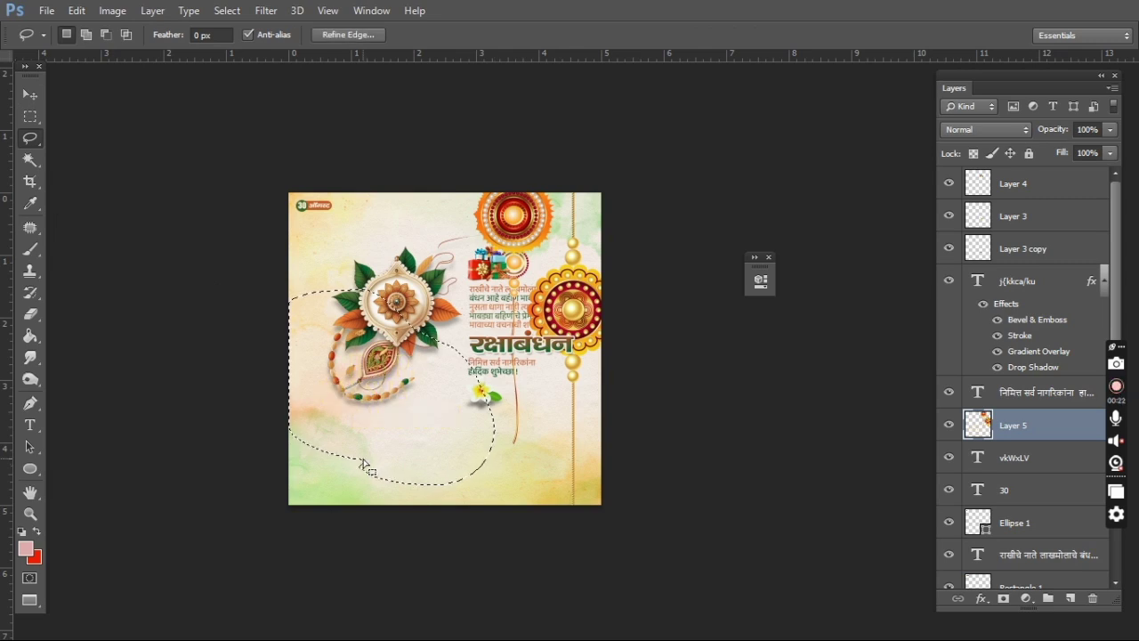
pyautogui.hotkey('ctrl', 'd')
# Scale the hanging rakhis to about 24.6% and place them near the top-right.
pyautogui.press('v')
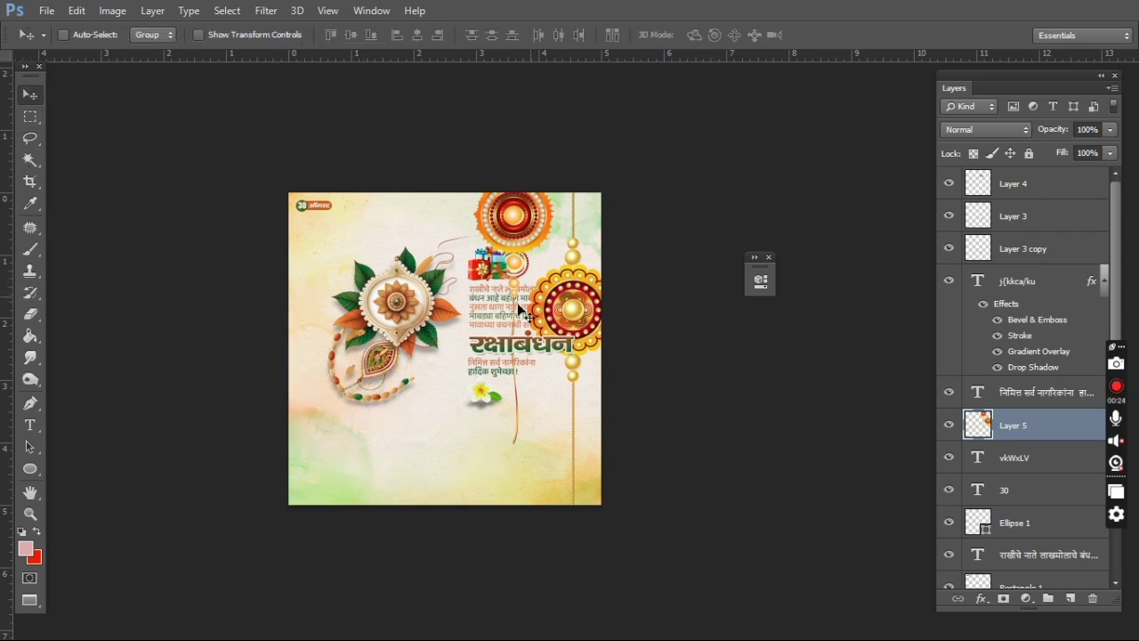
pyautogui.moveTo(535, 364); pyautogui.dragTo(525, 332)
pyautogui.hotkey('ctrl', 't')
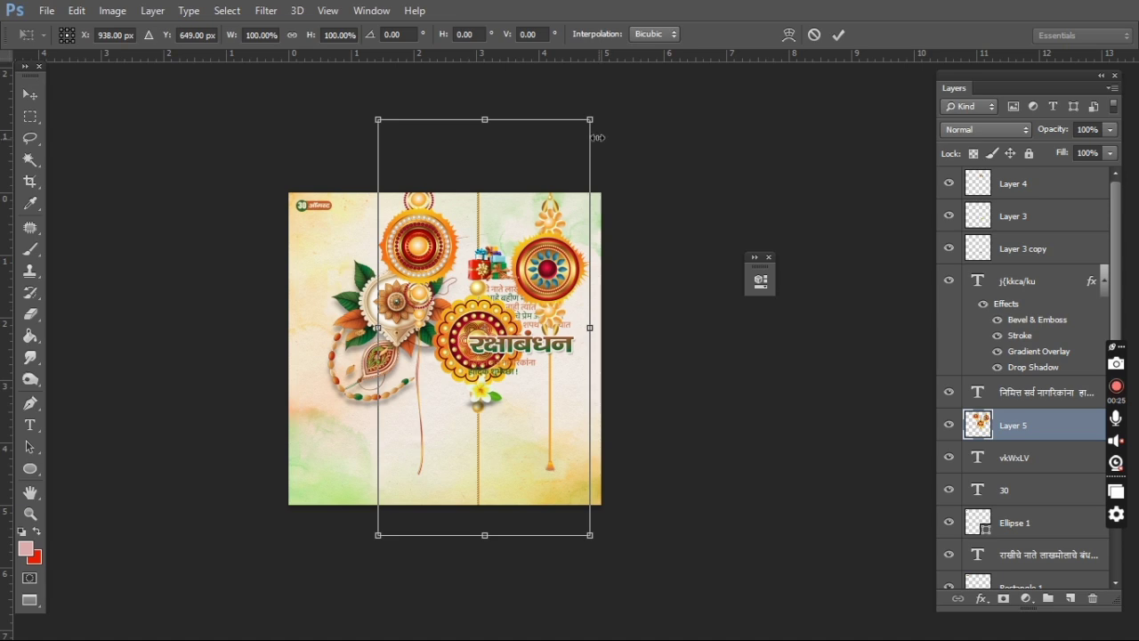
pyautogui.moveTo(590, 121)
pyautogui.mouseDown()
pyautogui.moveTo(431, 435)
pyautogui.moveTo(572, 230)
pyautogui.mouseUp()
pyautogui.press('Return')
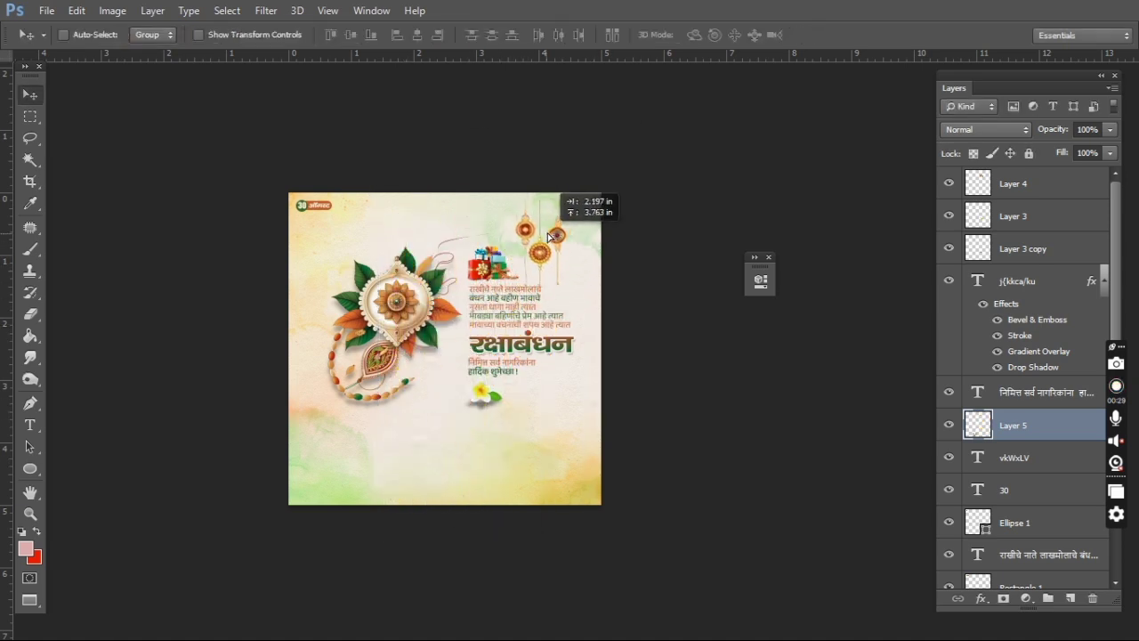
# Fine-tune the hanging rakhis' position and recentre the view on the card.
pyautogui.scroll(3, 573, 231)
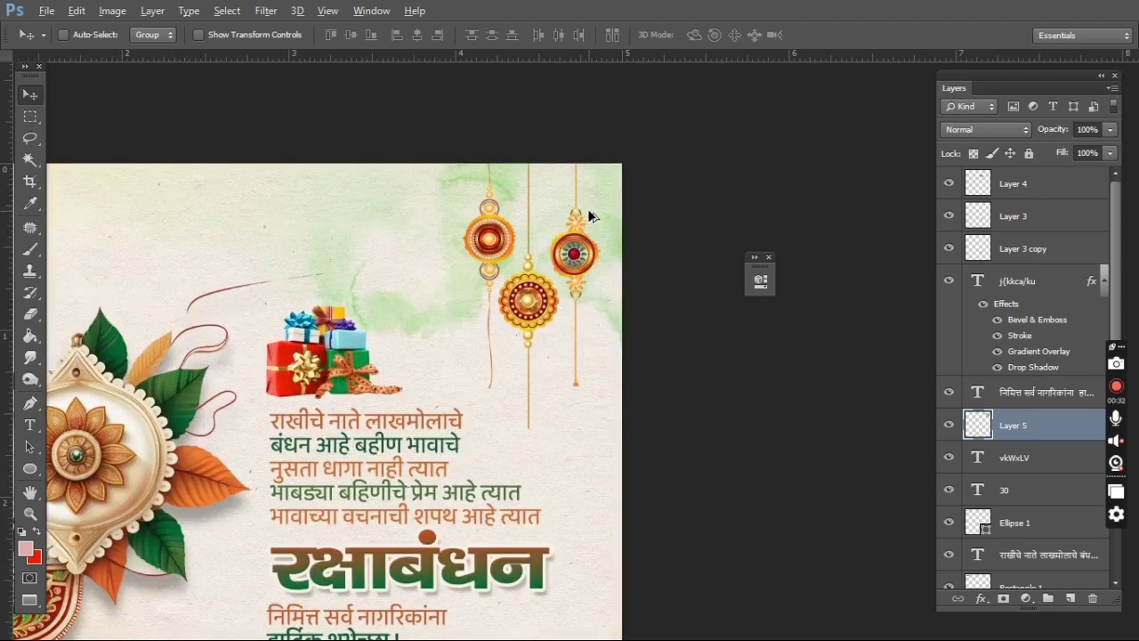
pyautogui.moveTo(548, 303); pyautogui.dragTo(550, 318)
pyautogui.press('Left')
pyautogui.press('Left')
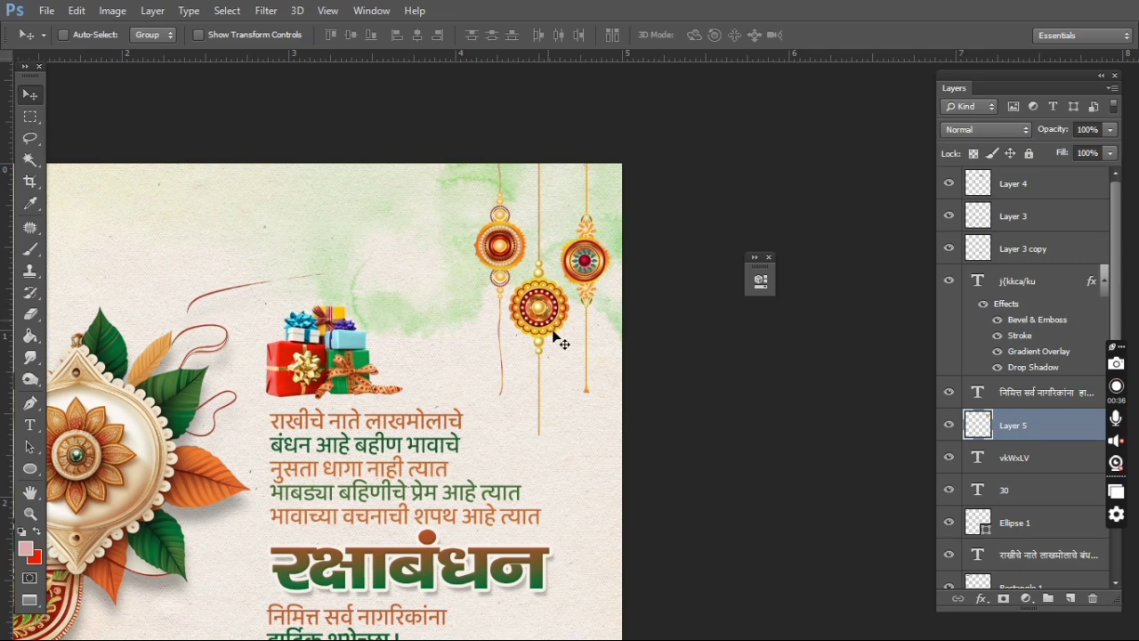
pyautogui.press('Left')
pyautogui.press('Left')
pyautogui.scroll(-1, 531, 255)
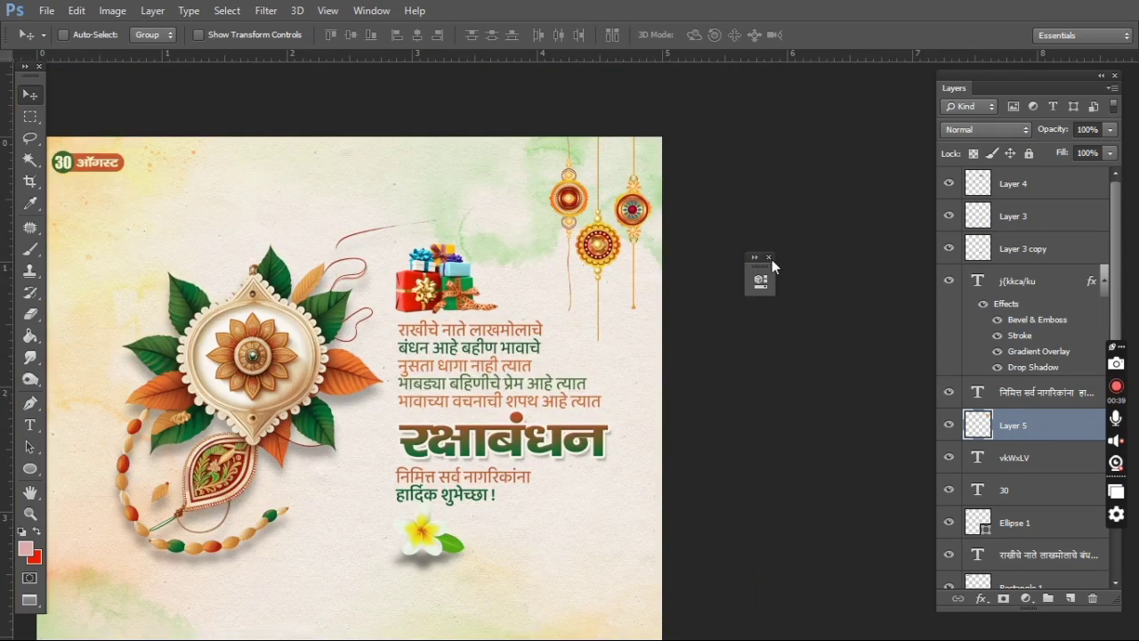
pyautogui.moveTo(444, 320); pyautogui.dragTo(519, 309)
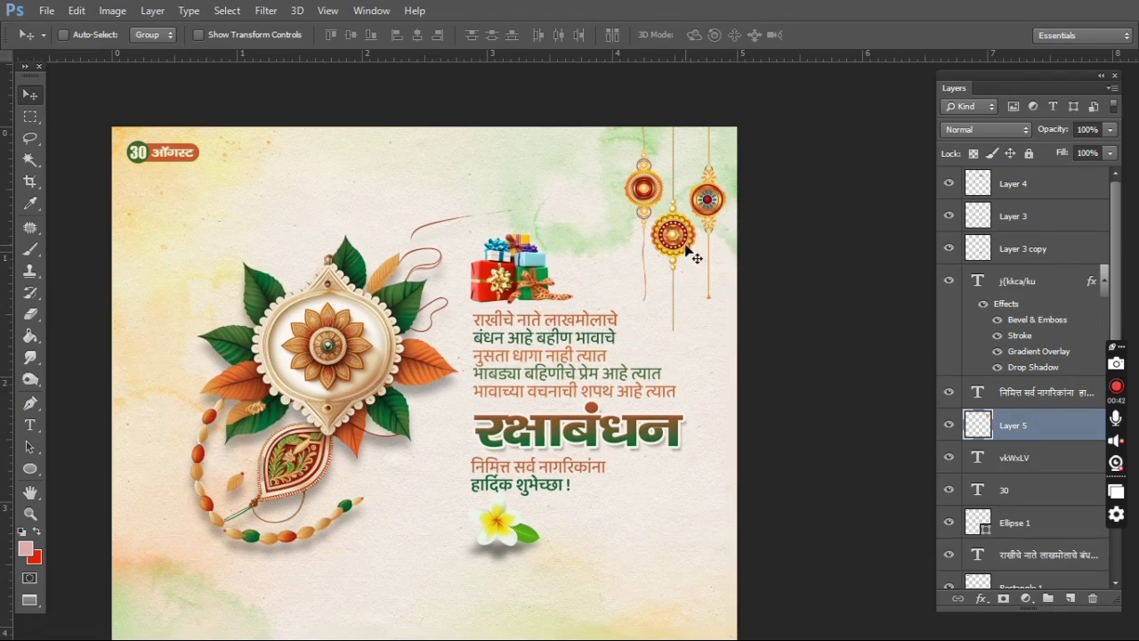
# Add a black Hide All layer mask to Layer 5 and select the Eraser.
pyautogui.click(152, 10)
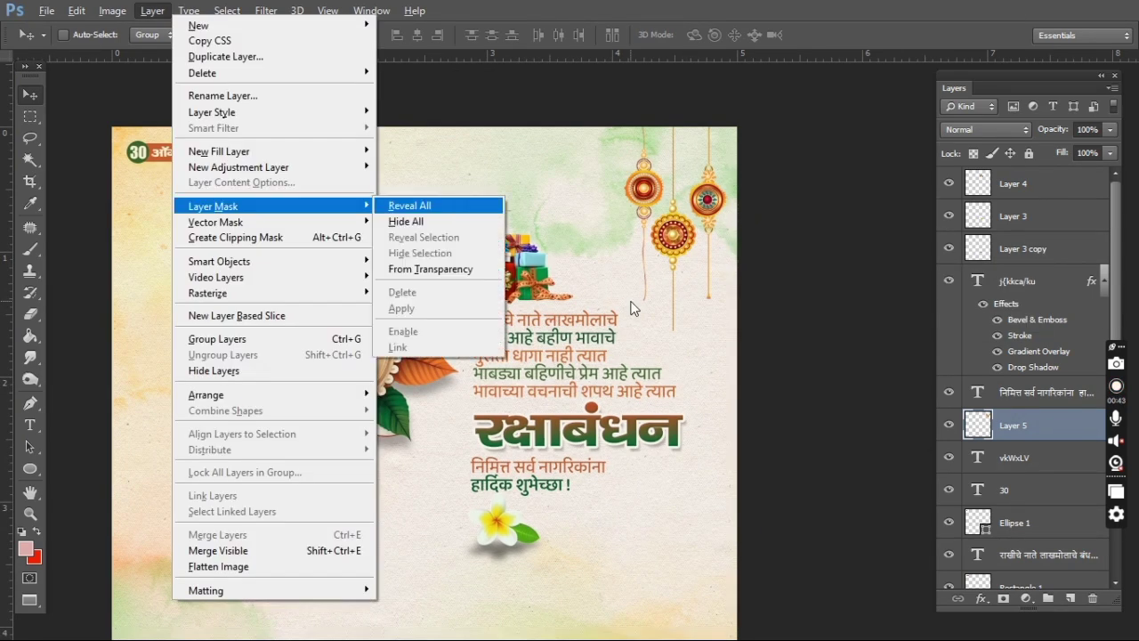
pyautogui.click(529, 222)
pyautogui.press('e')
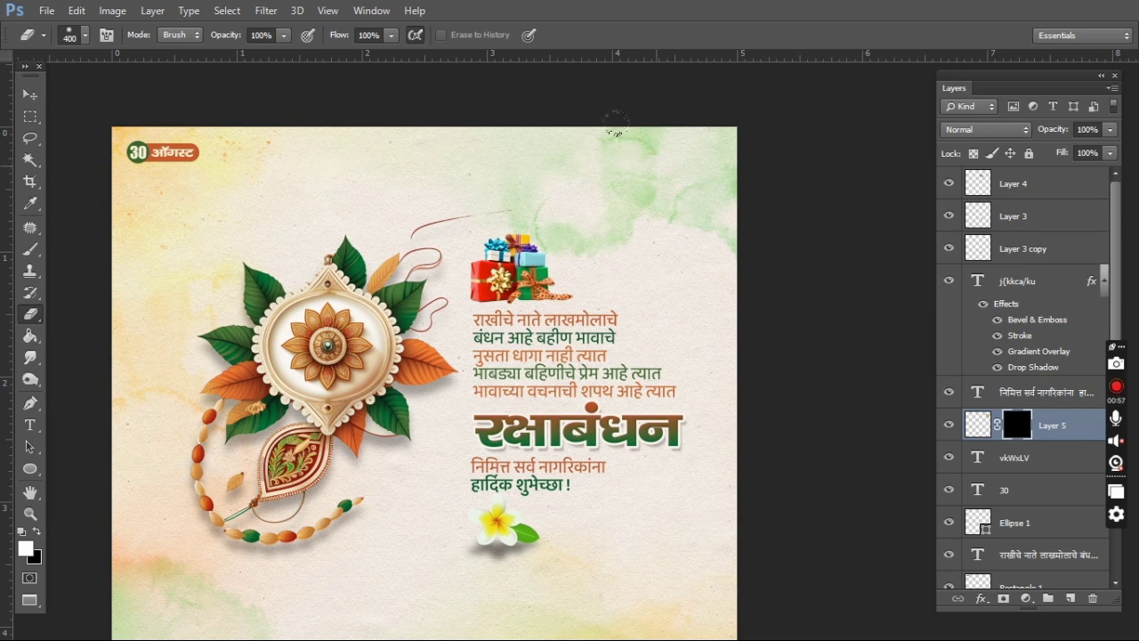
# Erase Layer 5's mask at top right to reveal the three rakhis, then shift them slightly left.
pyautogui.press('x')
pyautogui.moveTo(616, 120); pyautogui.dragTo(666, 194)
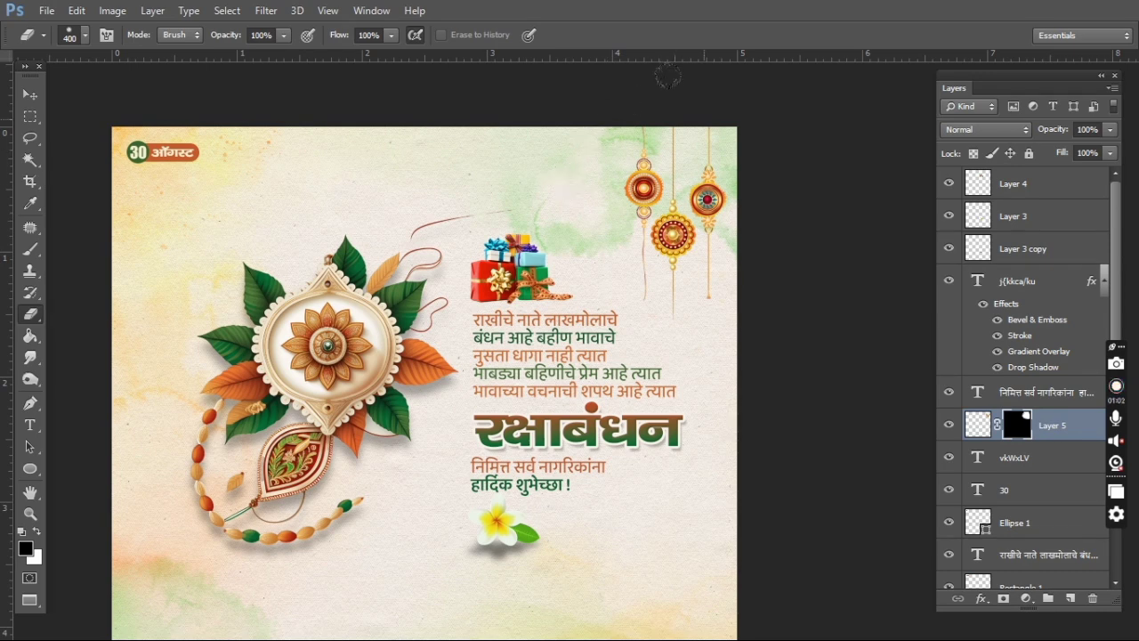
pyautogui.press('v')
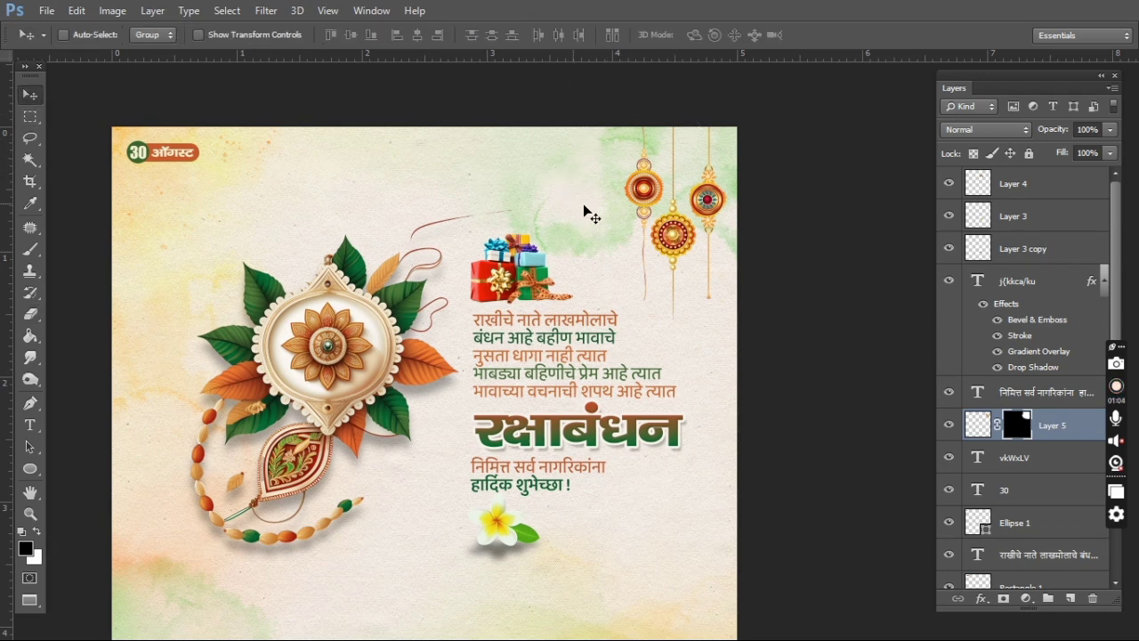
pyautogui.moveTo(639, 220); pyautogui.dragTo(676, 238)
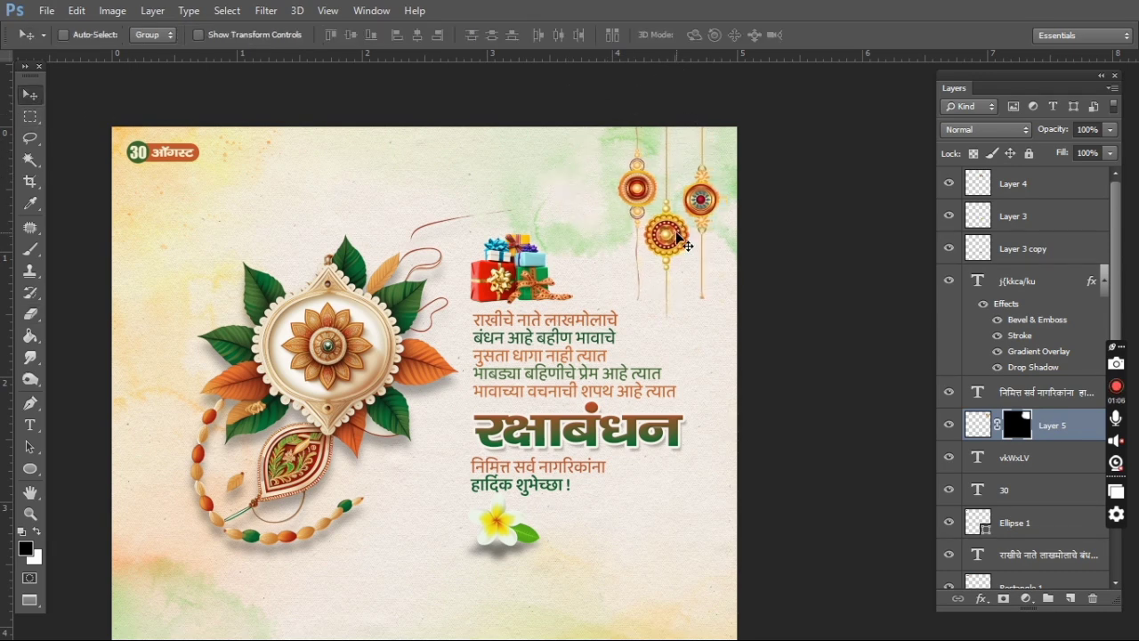
pyautogui.scroll(-2, 614, 283)
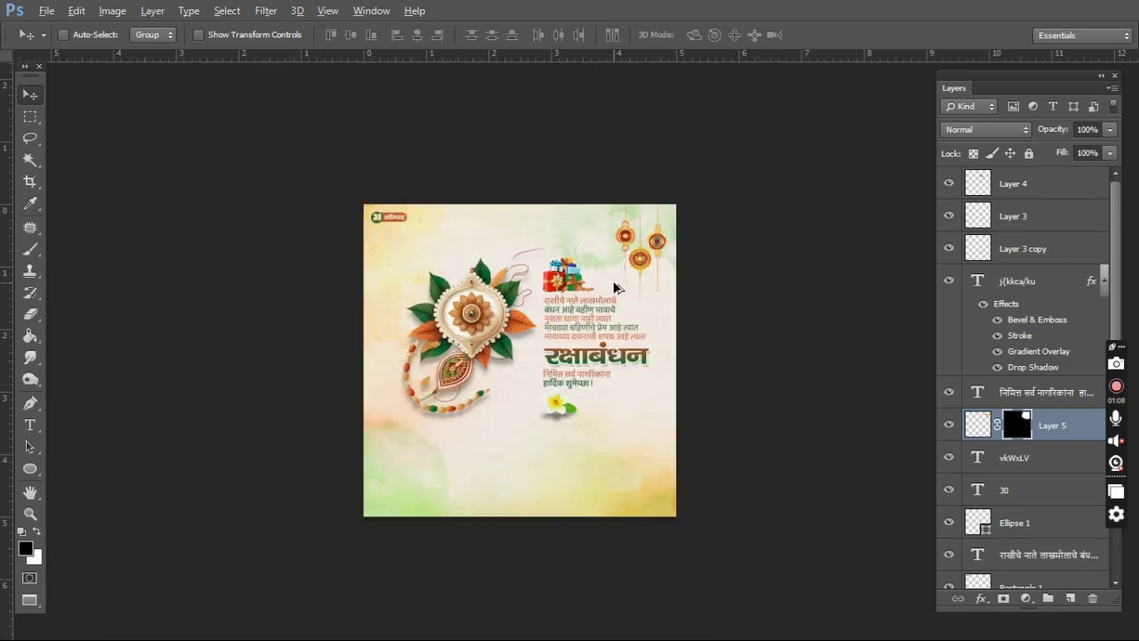
pyautogui.moveTo(546, 482); pyautogui.dragTo(566, 427)
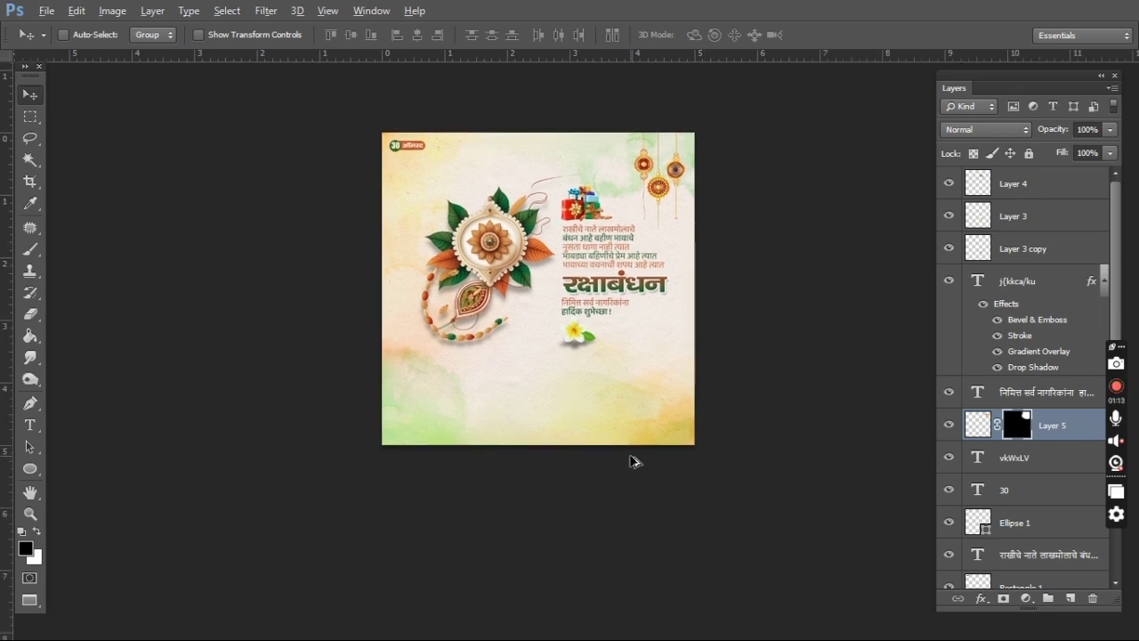
pyautogui.scroll(1, 632, 460)
pyautogui.moveTo(582, 400); pyautogui.dragTo(568, 444)
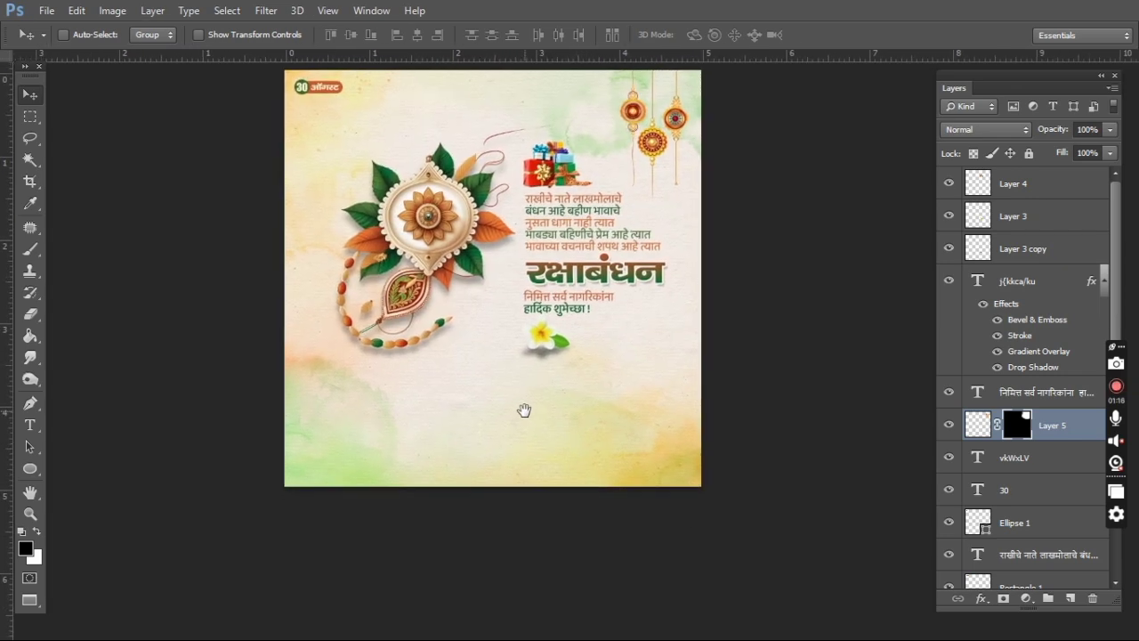
pyautogui.press('f')
pyautogui.press('f')
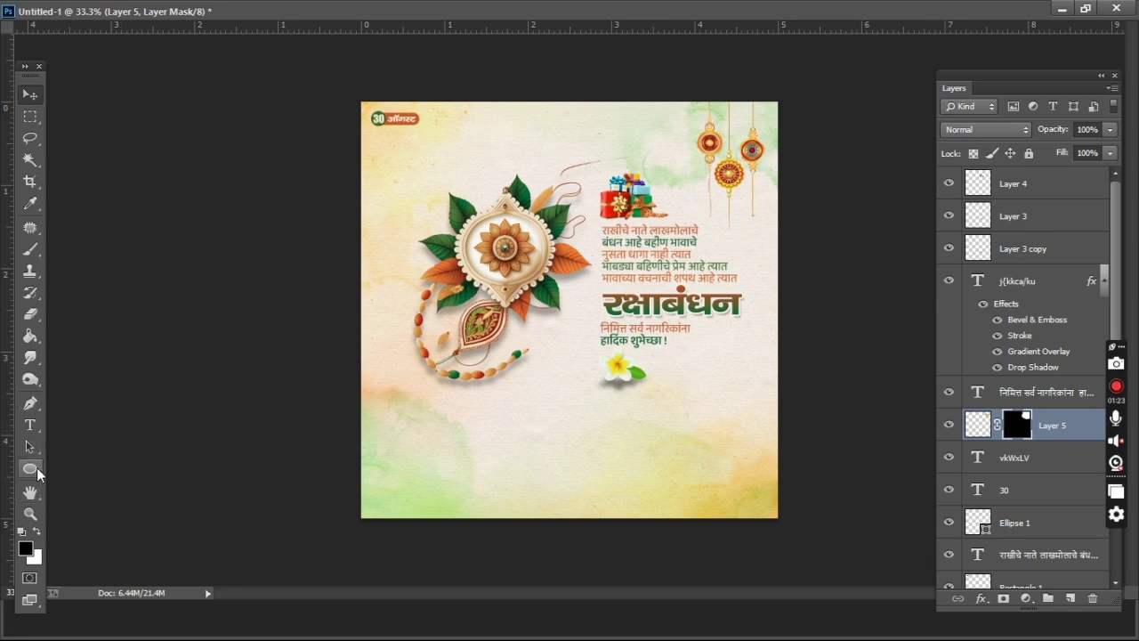
# Draw a black rectangle photo placeholder in the poster's bottom-right corner.
pyautogui.click(31, 469)
pyautogui.click(102, 465)
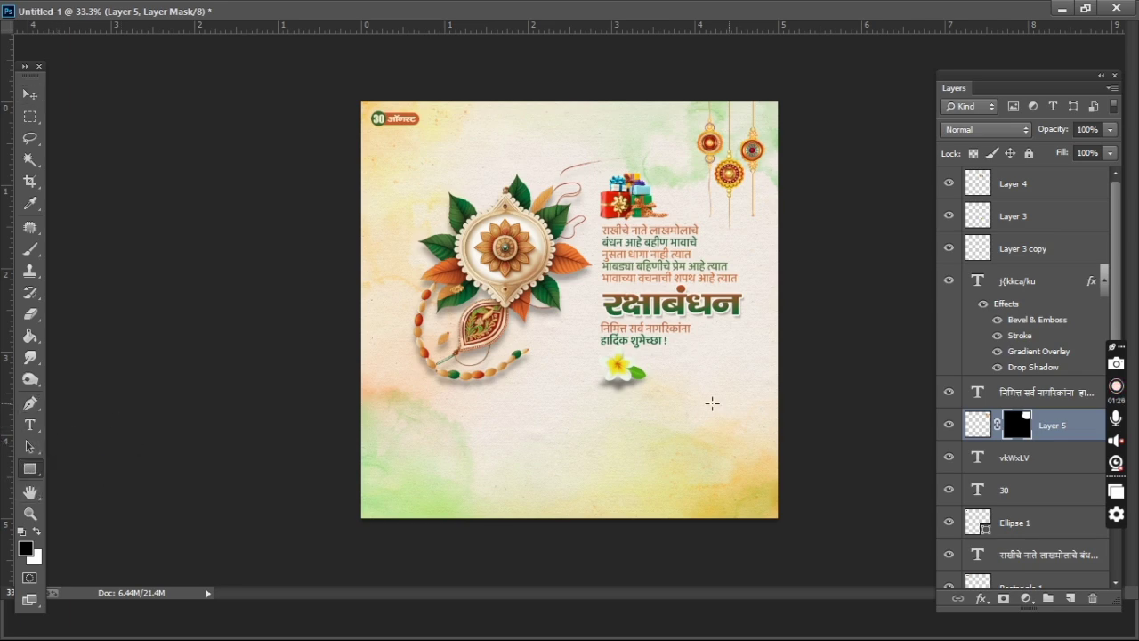
pyautogui.moveTo(656, 397); pyautogui.dragTo(760, 524)
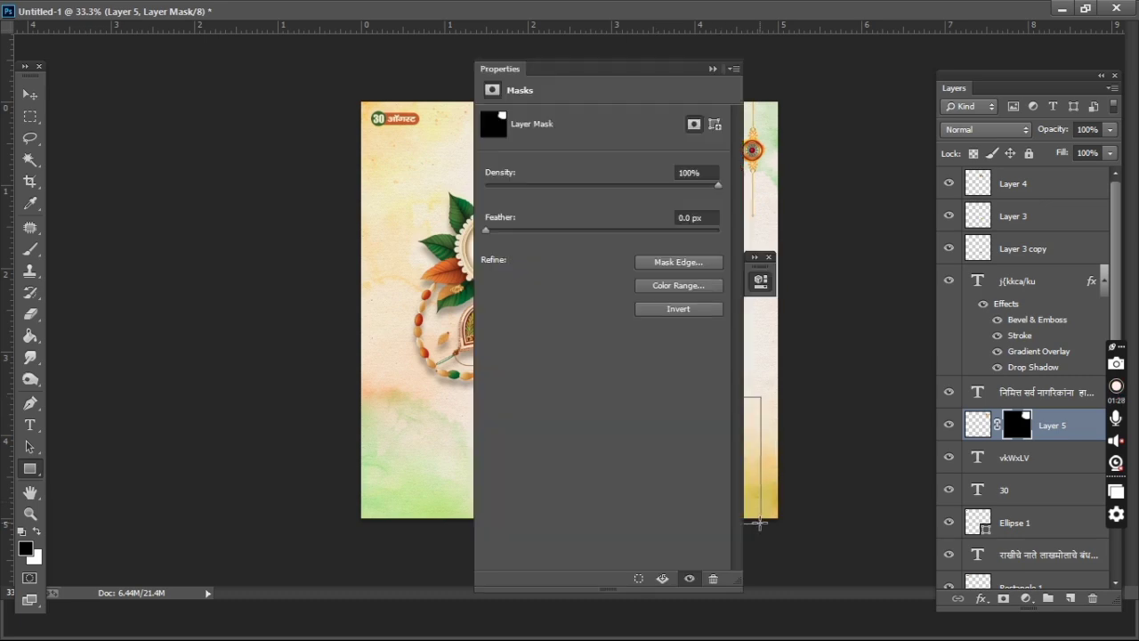
pyautogui.click(713, 68)
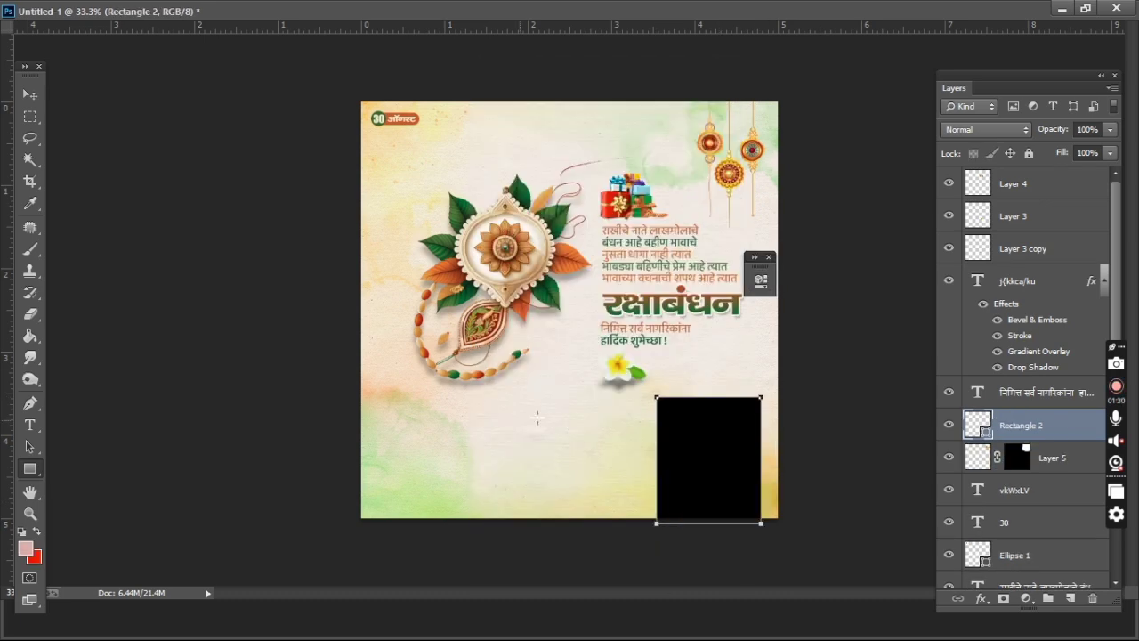
# Start a new text layer in the lower part of the poster.
pyautogui.click(43, 96)
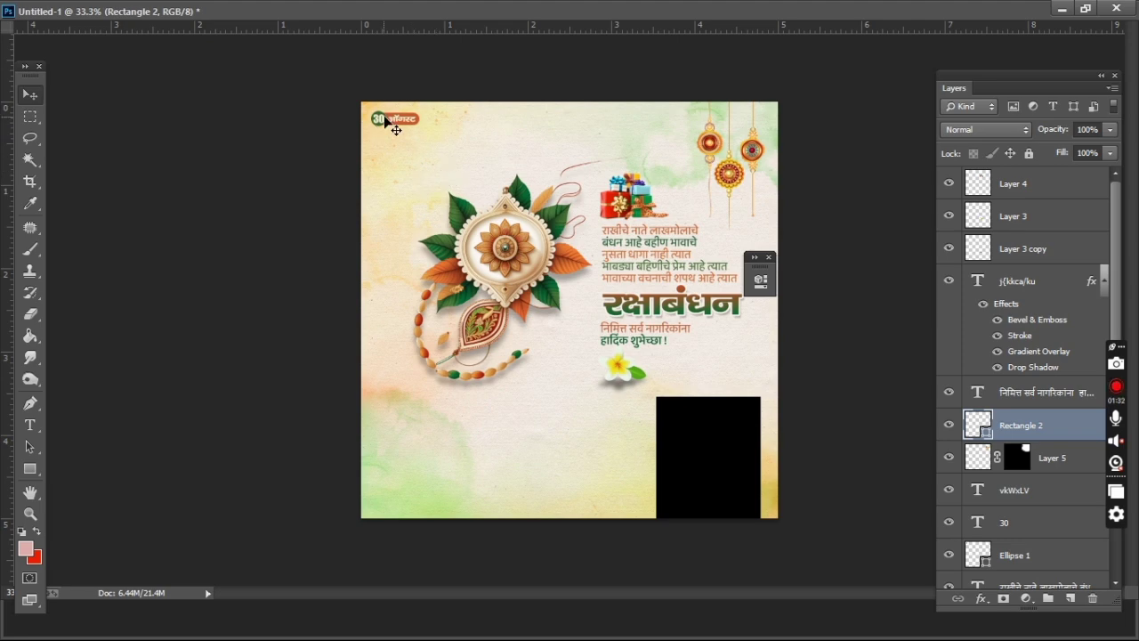
pyautogui.click(29, 424)
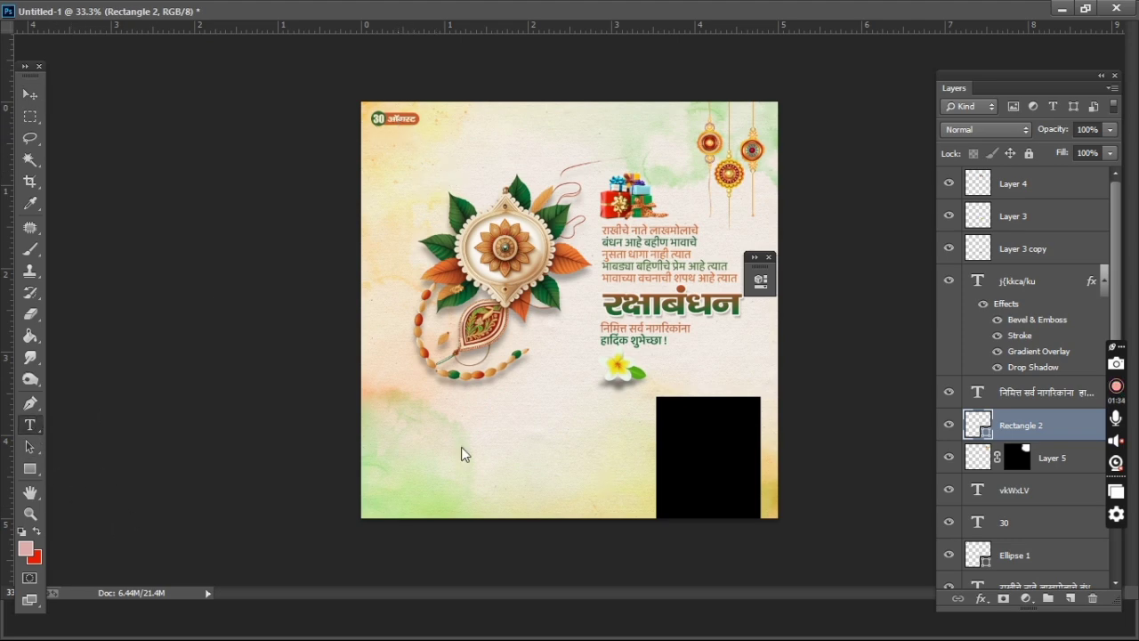
pyautogui.click(537, 467)
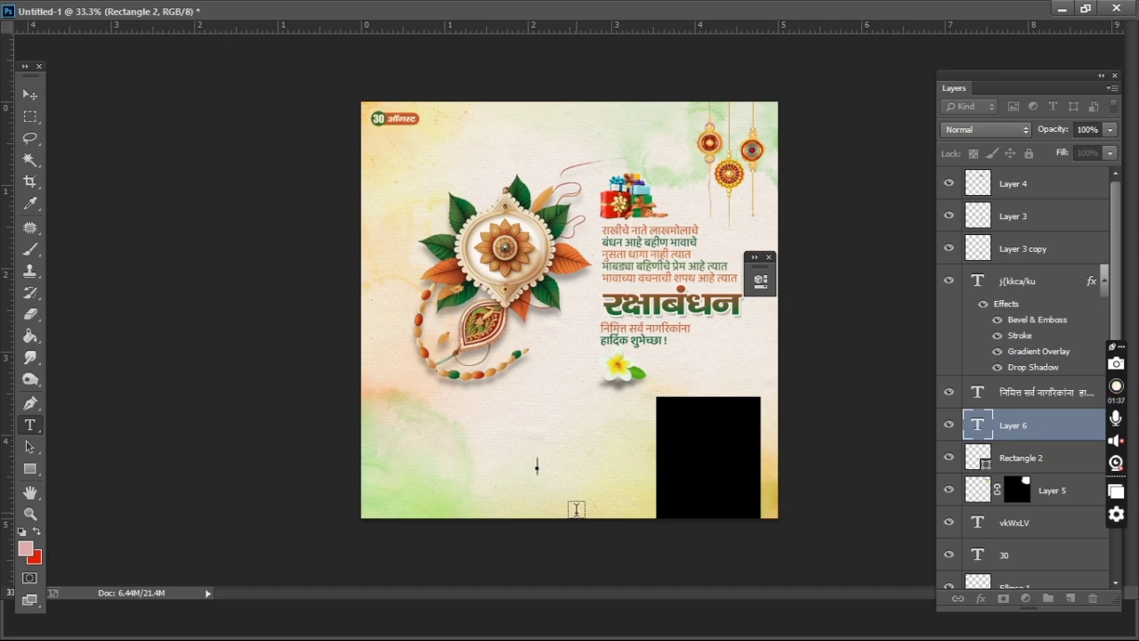
# Type the label फोटो and move it right, beside the photo box.
pyautogui.write('l')
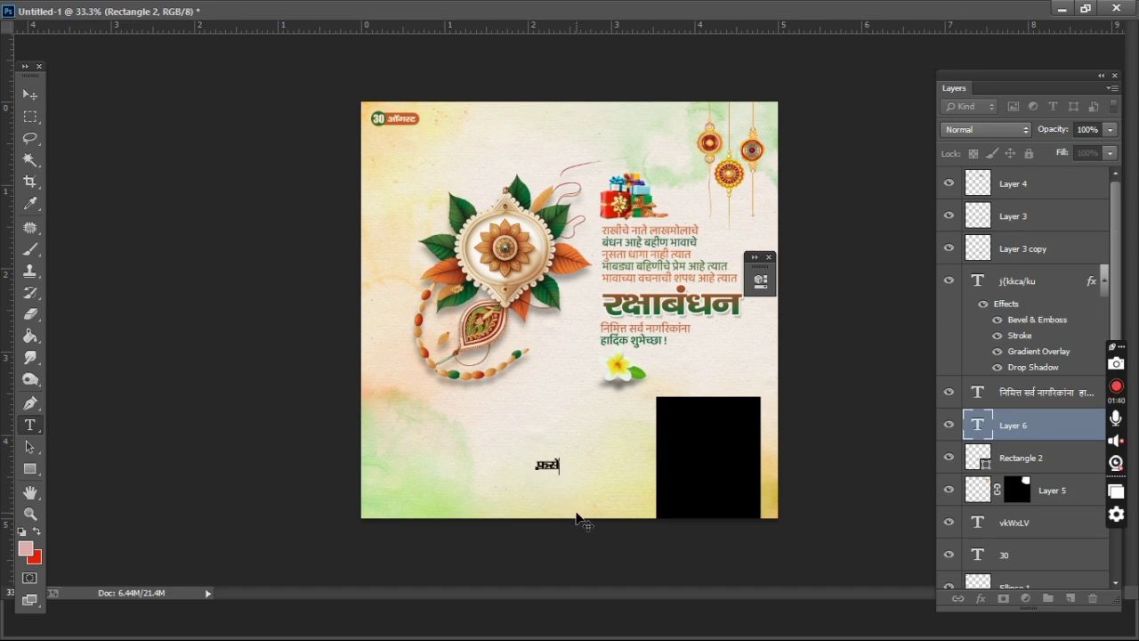
pyautogui.write('n')
pyautogui.write('V')
pyautogui.click(30, 94)
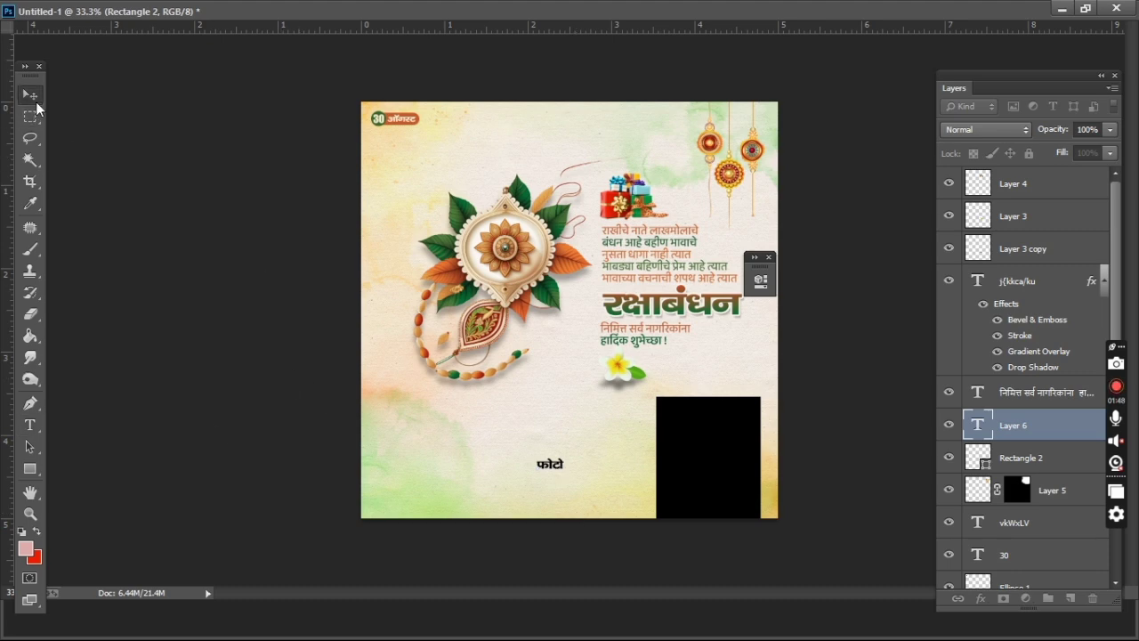
pyautogui.moveTo(631, 495)
pyautogui.mouseDown()
pyautogui.moveTo(738, 483)
pyautogui.moveTo(707, 480)
pyautogui.mouseUp()
# Place a copy of the फोटो label below-left and select its text for retyping.
pyautogui.keyDown('alt'); pyautogui.moveTo(636, 478); pyautogui.dragTo(554, 513); pyautogui.keyUp('alt')
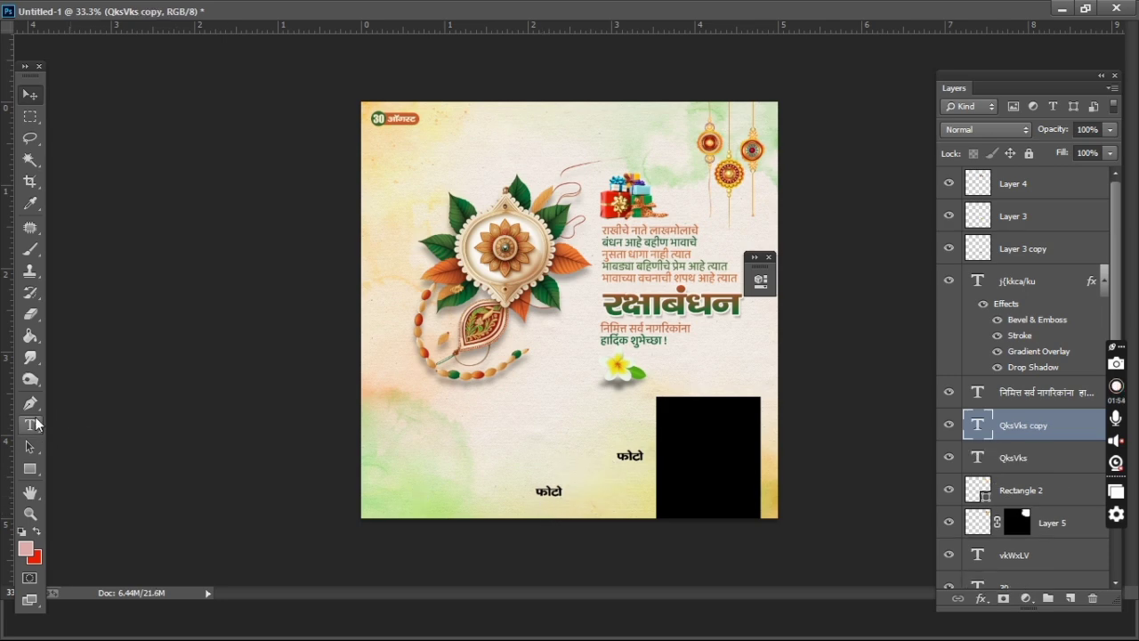
pyautogui.click(29, 424)
pyautogui.doubleClick(548, 490)
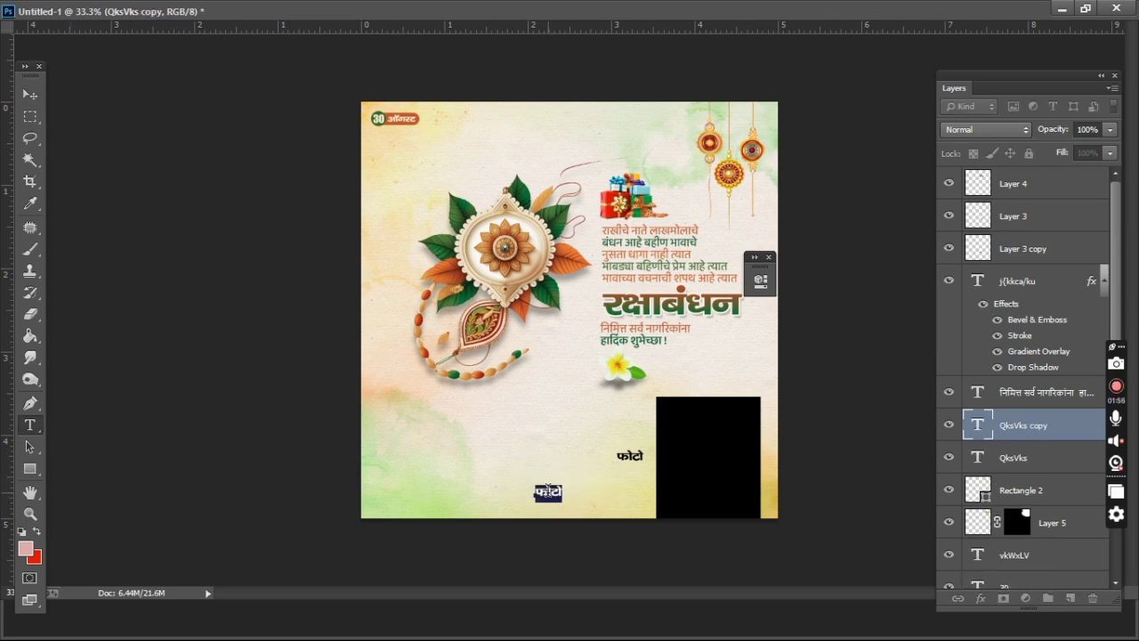
pyautogui.click(546, 490)
pyautogui.write('नाम')
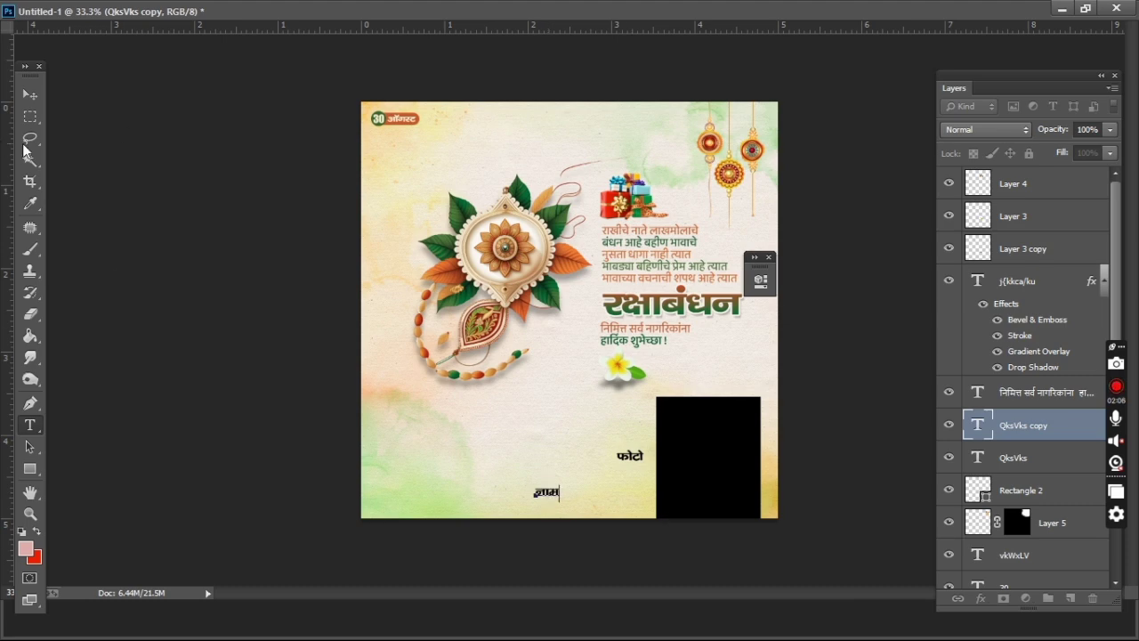
# Move the enlarged नाम text further left and nudge it up.
pyautogui.click(30, 94)
pyautogui.moveTo(559, 519)
pyautogui.mouseDown()
pyautogui.moveTo(500, 524)
pyautogui.moveTo(513, 514)
pyautogui.mouseUp()
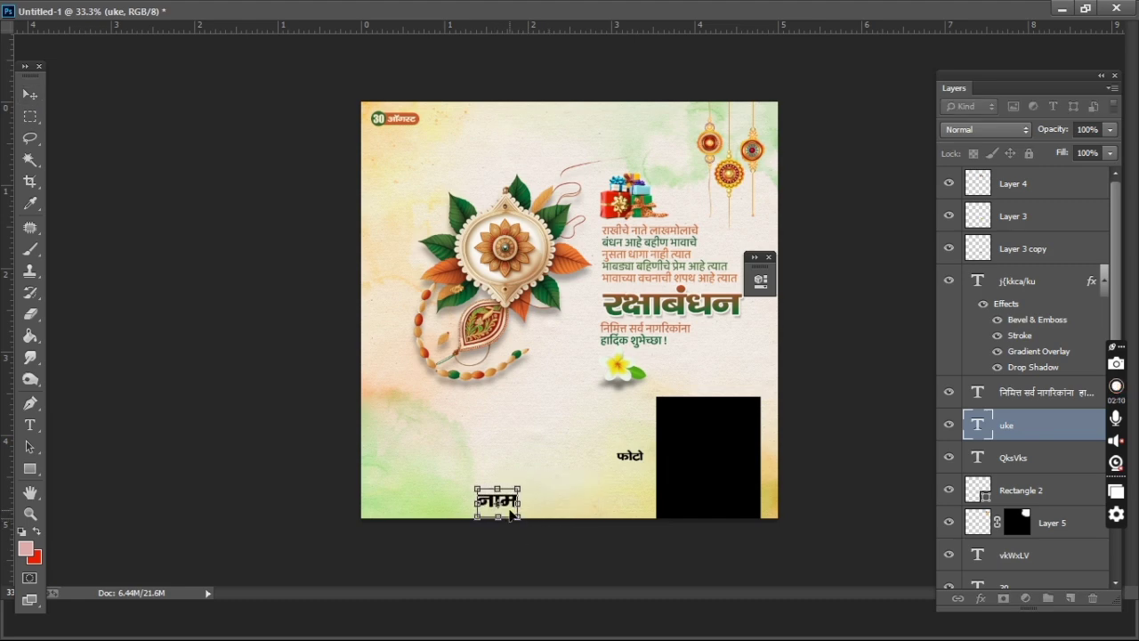
pyautogui.press('Return')
pyautogui.hotkey('shift', 'Up')
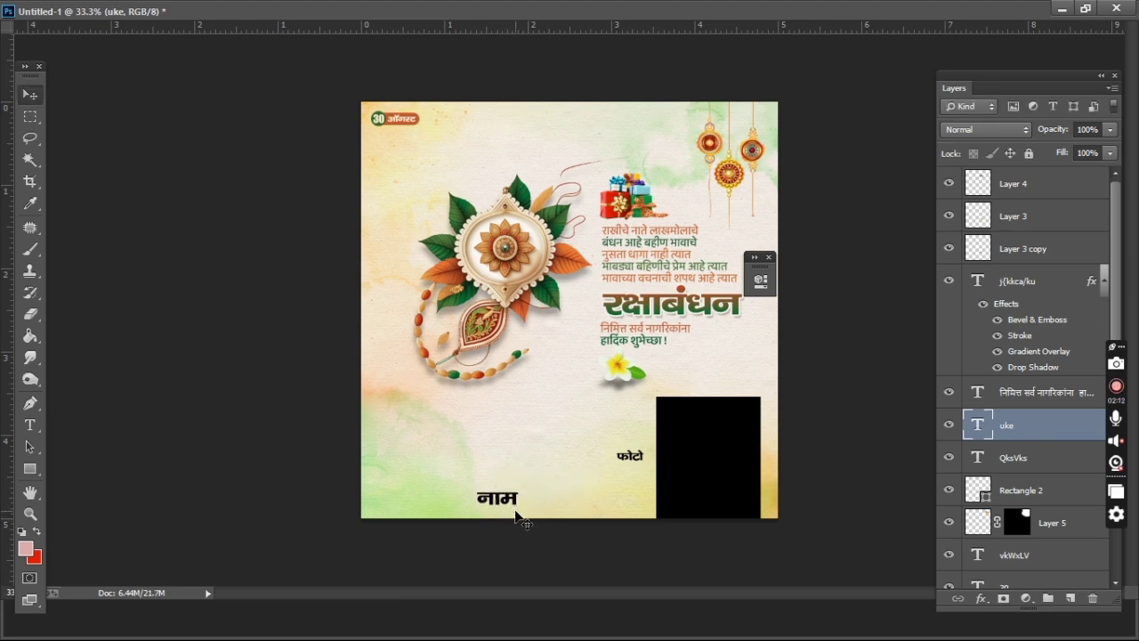
# Replace the नाम text with the well-wisher's name.
pyautogui.click(29, 425)
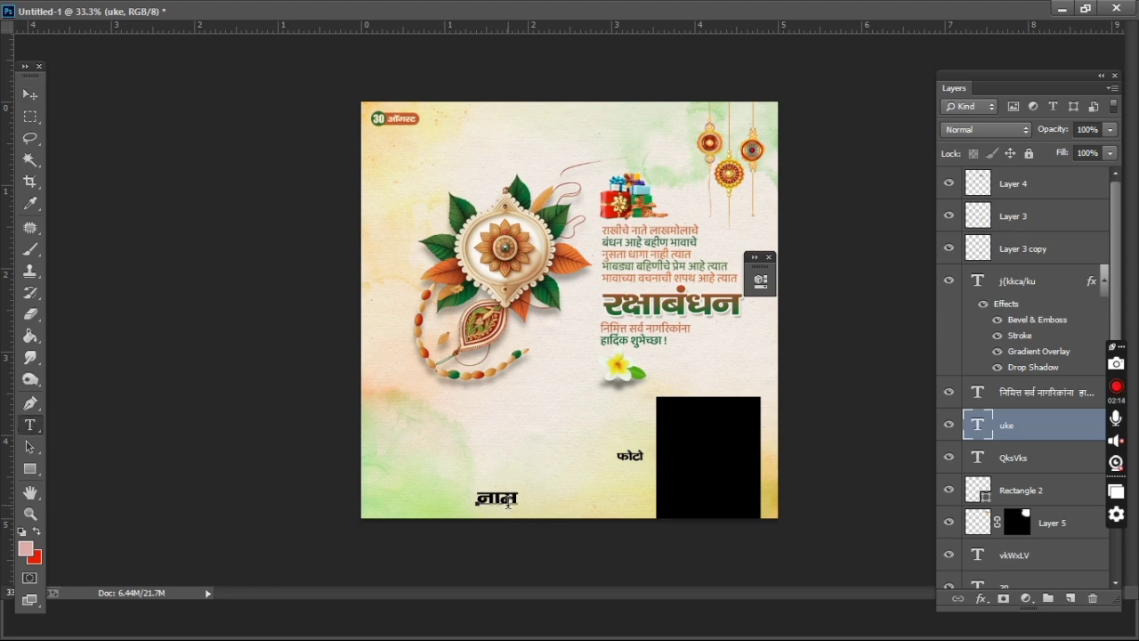
pyautogui.click(509, 501)
pyautogui.hotkey('ctrl', 'a')
pyautogui.write('vfu')
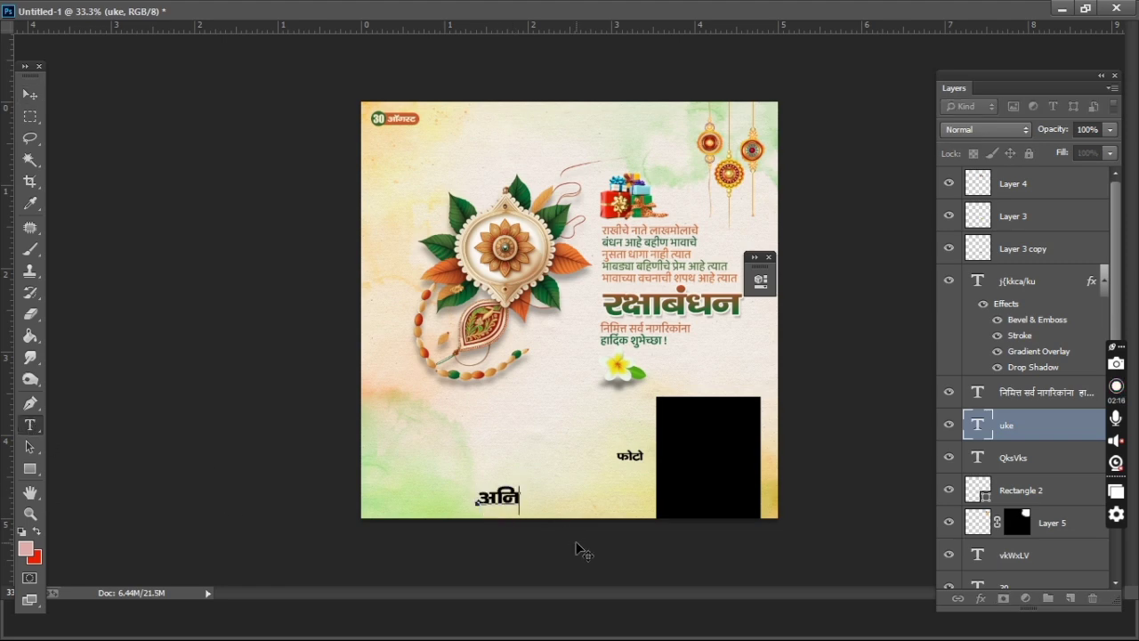
pyautogui.write('dsr')
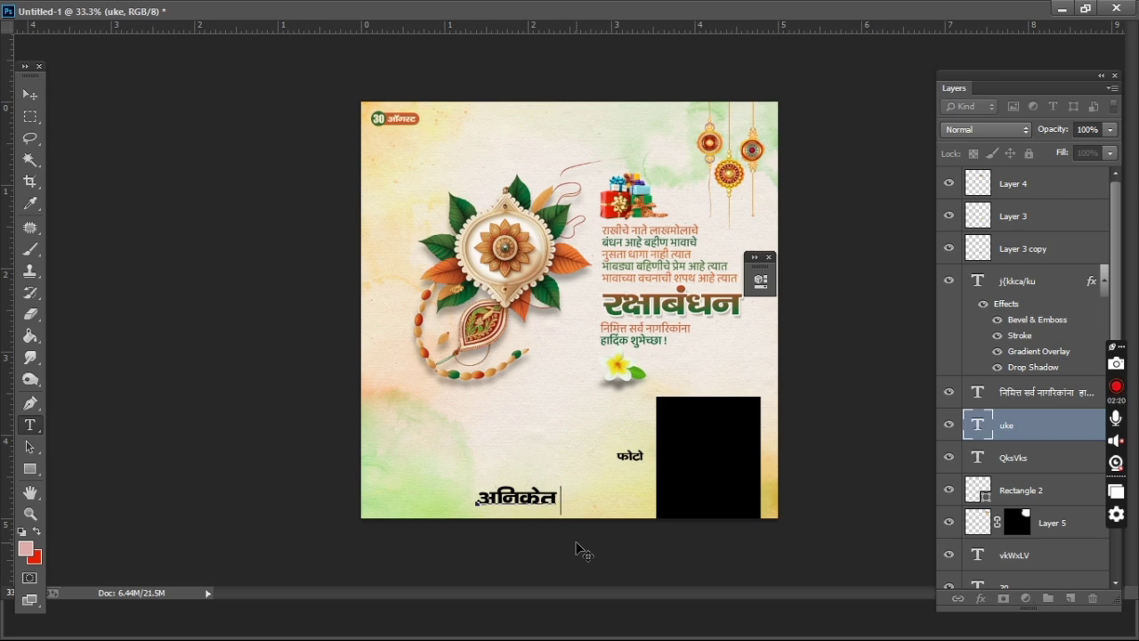
pyautogui.write(' j')
pyautogui.press('BackSpace')
pyautogui.press('BackSpace')
pyautogui.write('jk')
pyautogui.write('gkVs')
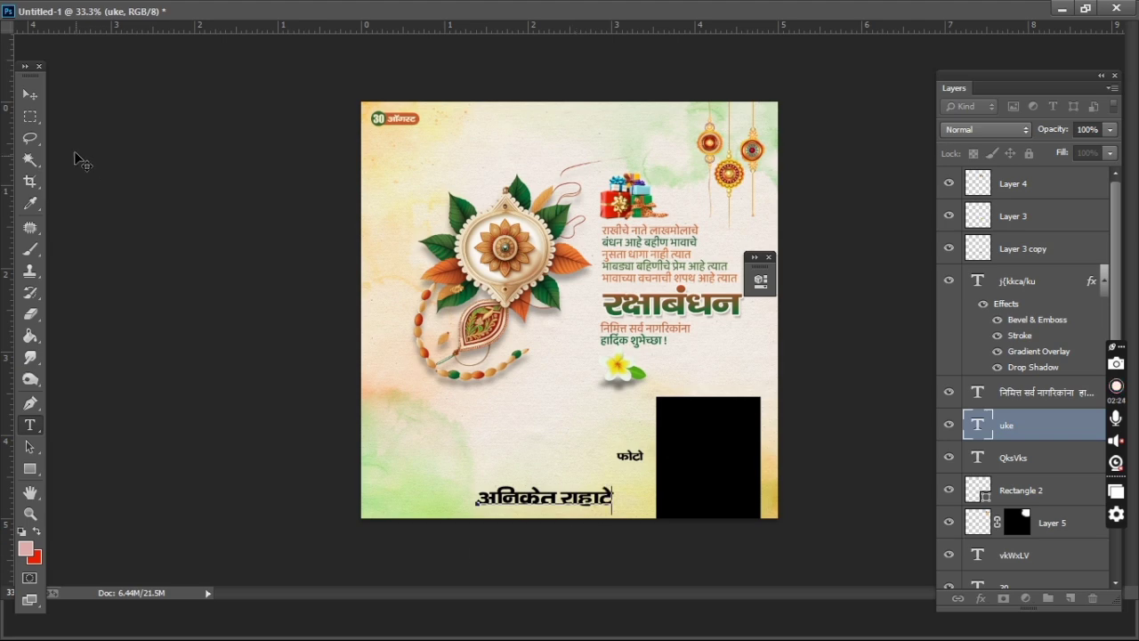
# Duplicate the name line and shift the copy into position.
pyautogui.click(29, 95)
pyautogui.moveTo(650, 523); pyautogui.dragTo(676, 523)
pyautogui.moveTo(582, 534); pyautogui.dragTo(596, 485)
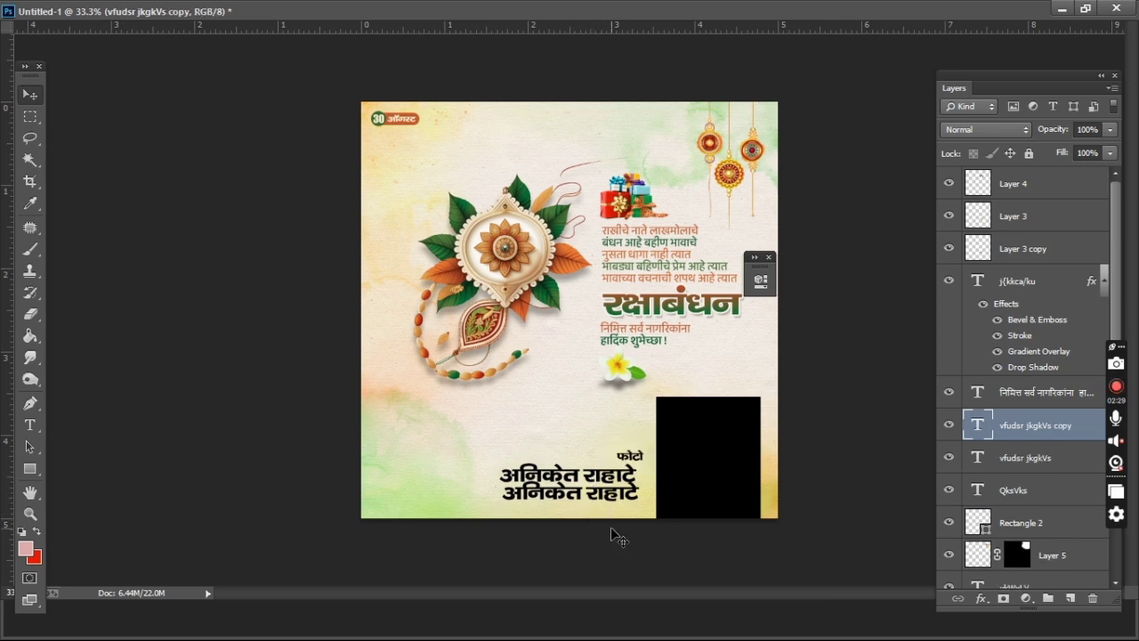
# Align the upper name line and retype it as शुभेच्छुक.
pyautogui.press('Up')
pyautogui.press('Up')
pyautogui.press('Up')
pyautogui.press('Right')
pyautogui.press('Right')
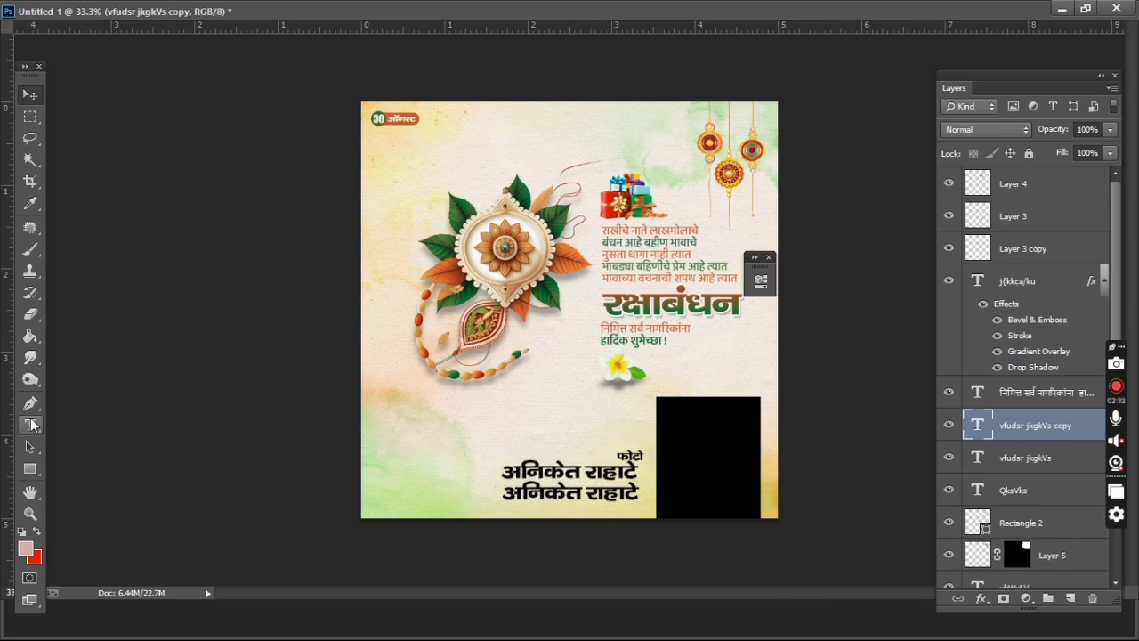
pyautogui.click(29, 425)
pyautogui.click(595, 478)
pyautogui.hotkey('ctrl', 'a')
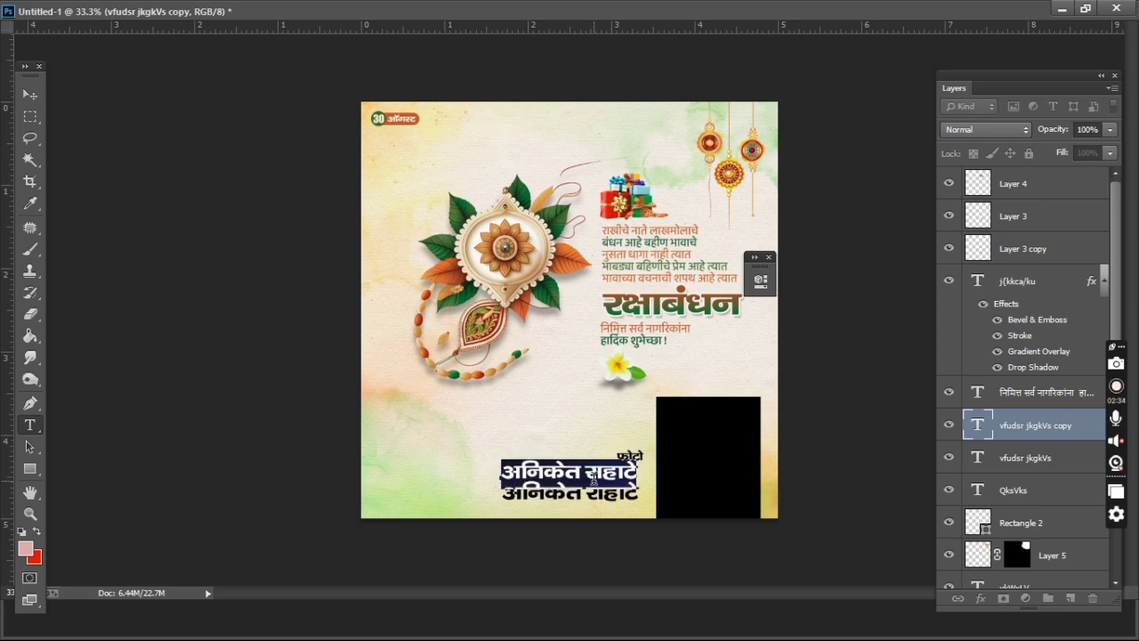
pyautogui.write("'")
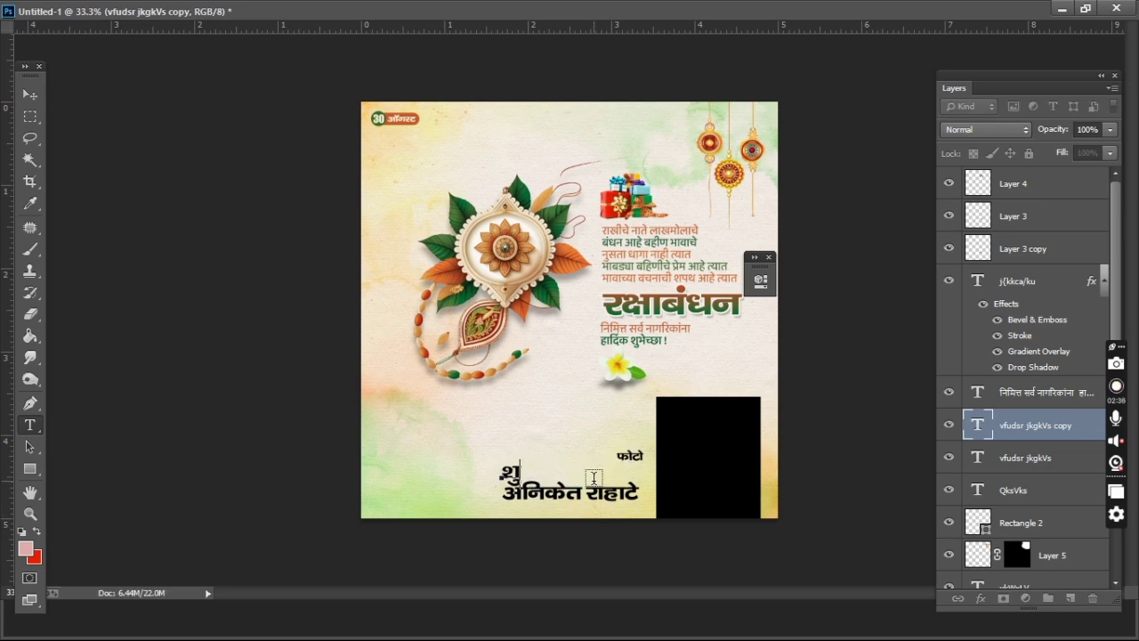
pyautogui.write('HkPNq')
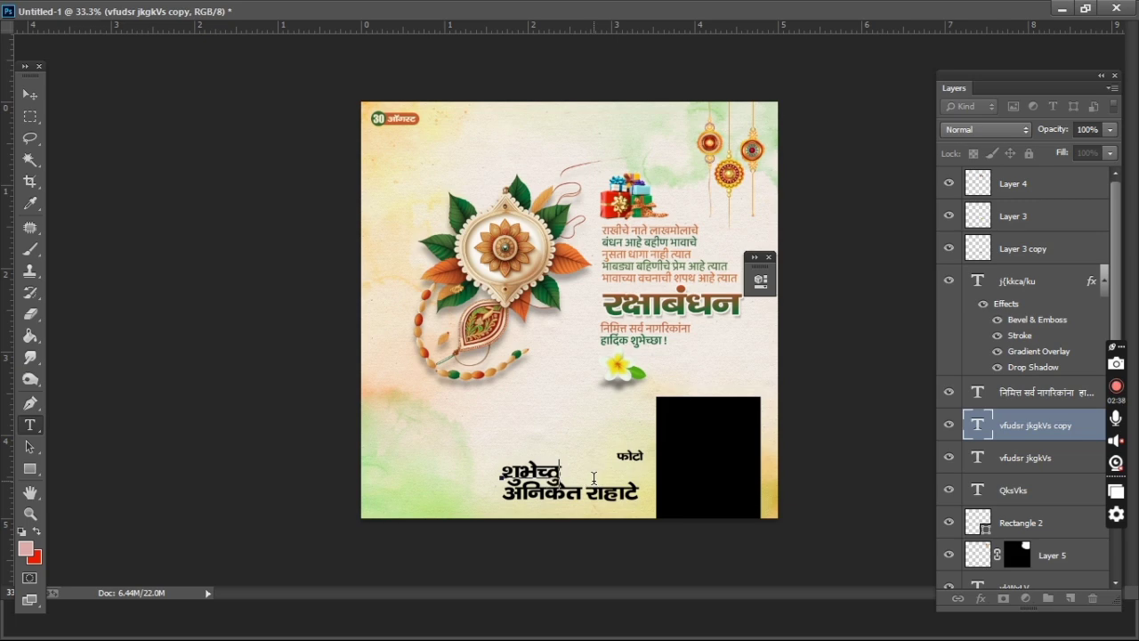
pyautogui.press('BackSpace')
pyautogui.write('ksPNq')
pyautogui.write('d')
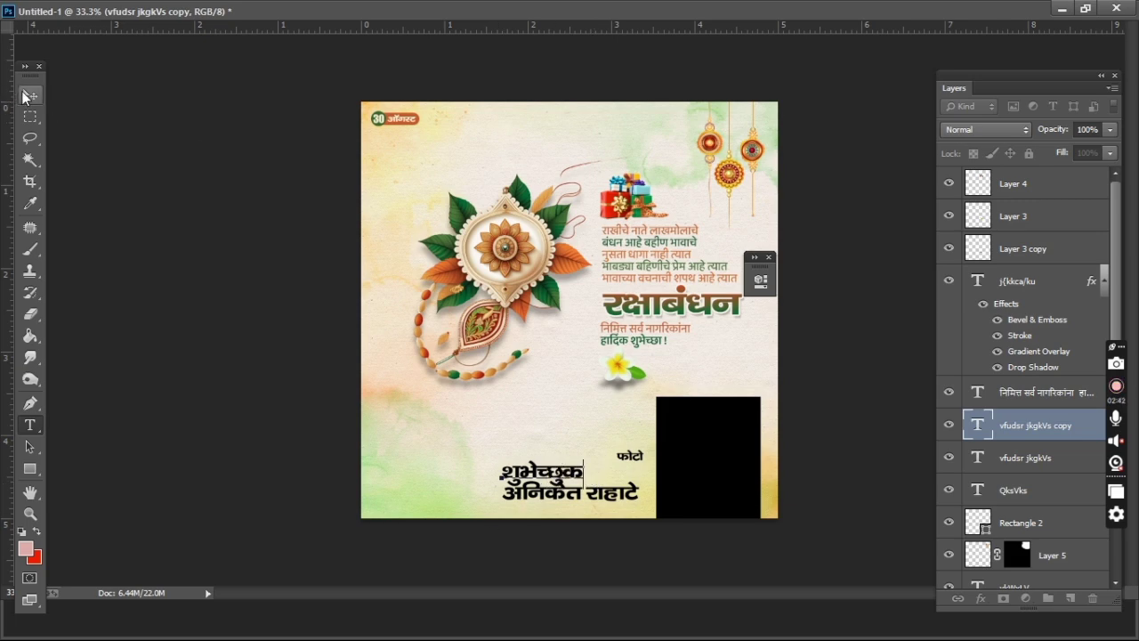
pyautogui.click(29, 94)
# Scale the शुभेच्छुक text down and nudge it to sit above the name.
pyautogui.hotkey('shift', 'Up')
pyautogui.hotkey('shift', 'Up')
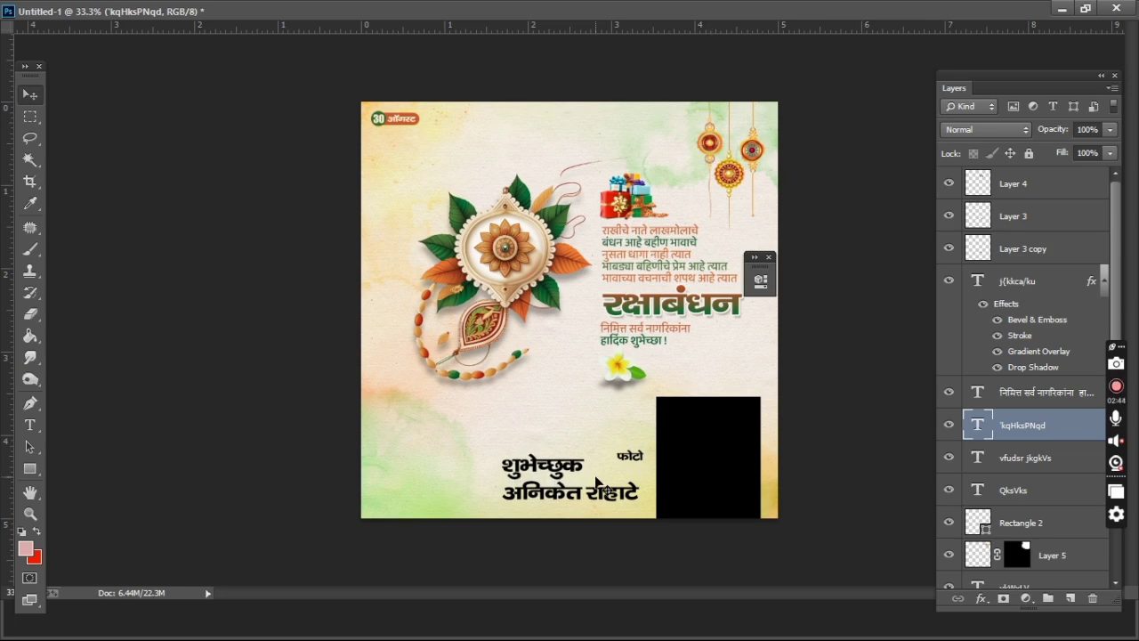
pyautogui.hotkey('ctrl', 't')
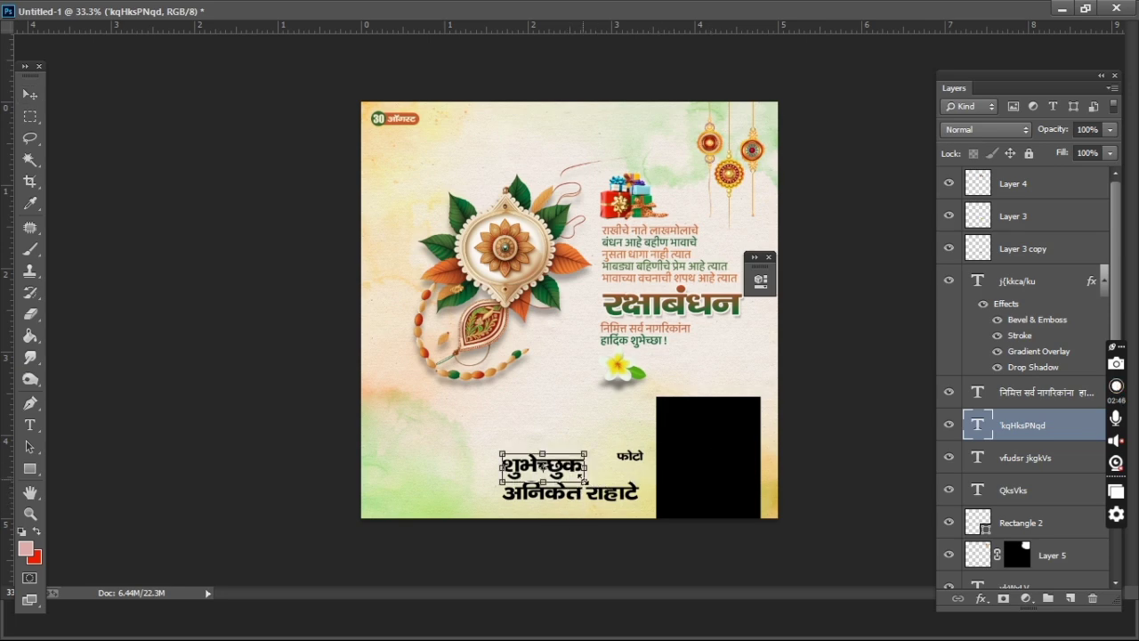
pyautogui.moveTo(637, 453); pyautogui.dragTo(558, 470)
pyautogui.press('Return')
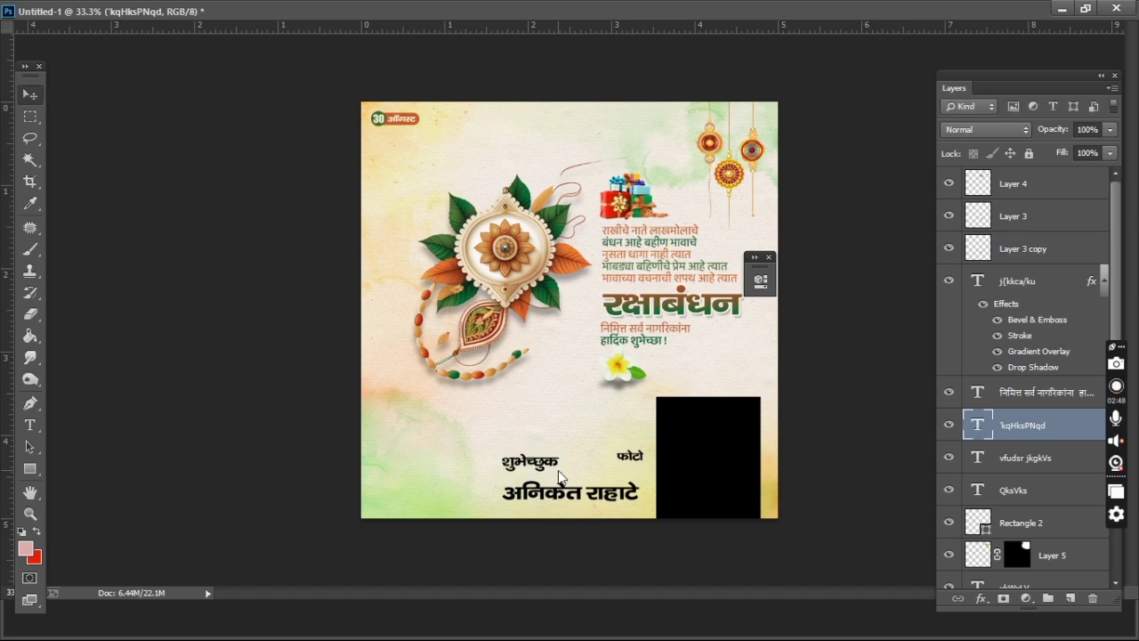
pyautogui.press('Down')
pyautogui.press('Down')
pyautogui.press('Down')
pyautogui.press('Down')
pyautogui.press('Down')
pyautogui.press('Down')
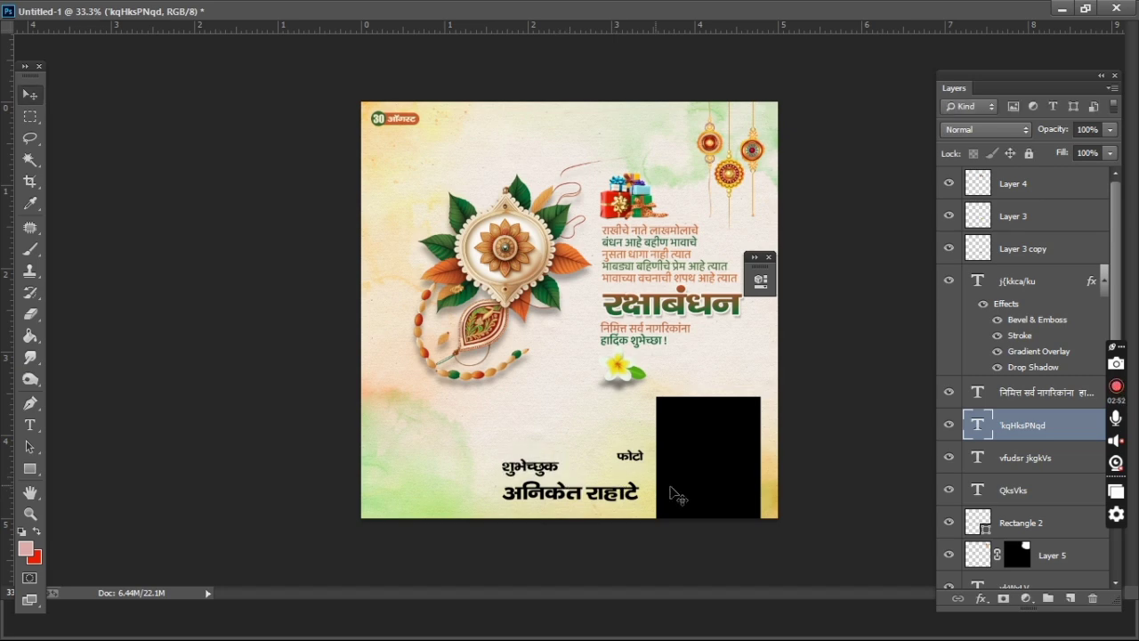
# Recolour the Rectangle 2 photo box from black to olive green.
pyautogui.rightClick(696, 442)
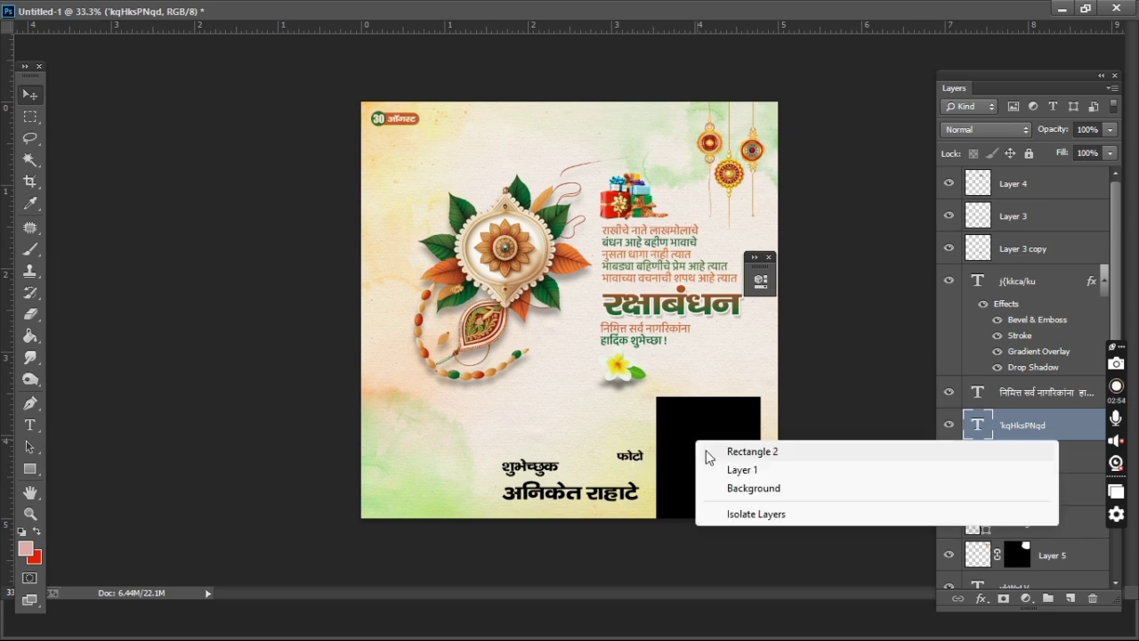
pyautogui.click(717, 450)
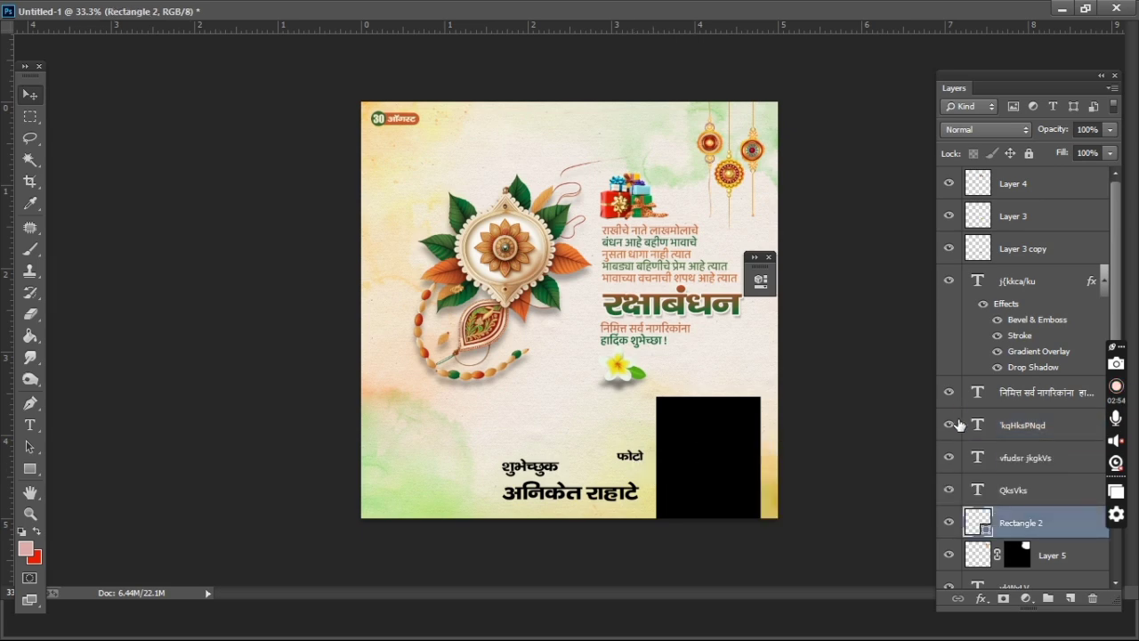
pyautogui.doubleClick(978, 523)
pyautogui.click(821, 290)
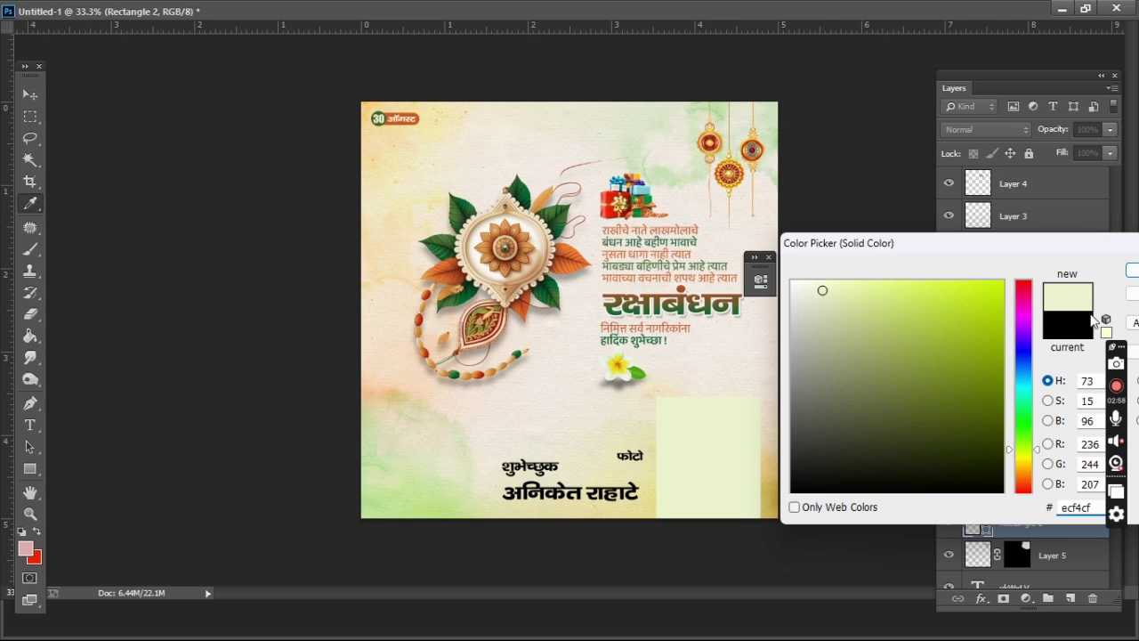
pyautogui.write('97af41')
pyautogui.press('Return')
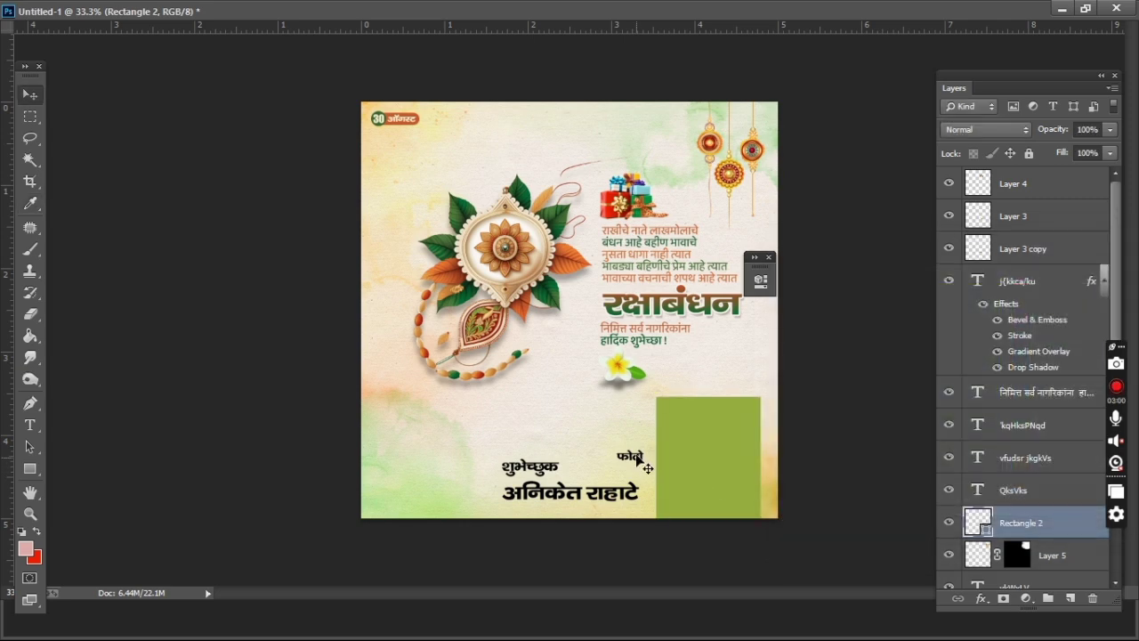
# Move the फोटो label inside the green box and enlarge it.
pyautogui.rightClick(647, 468)
pyautogui.click(682, 460)
pyautogui.moveTo(703, 463); pyautogui.dragTo(771, 489)
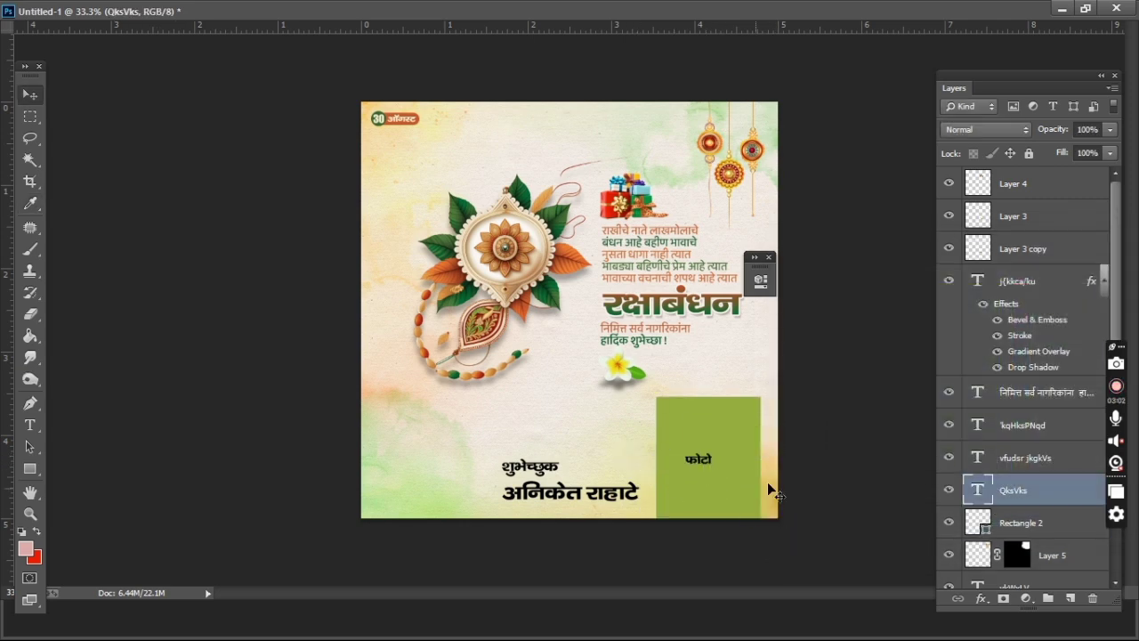
pyautogui.hotkey('ctrl', 't')
pyautogui.moveTo(713, 466)
pyautogui.mouseDown()
pyautogui.moveTo(731, 483)
pyautogui.moveTo(722, 466)
pyautogui.mouseUp()
pyautogui.press('Return')
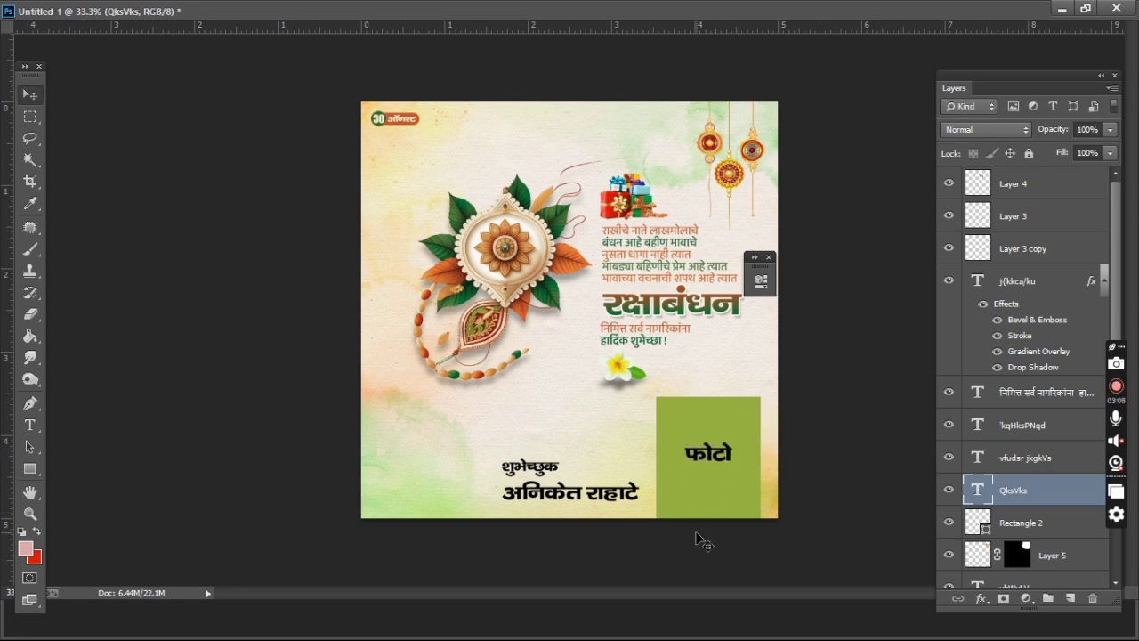
pyautogui.press('Down')
pyautogui.press('Down')
pyautogui.press('Down')
pyautogui.press('Down')
pyautogui.press('Down')
pyautogui.press('Down')
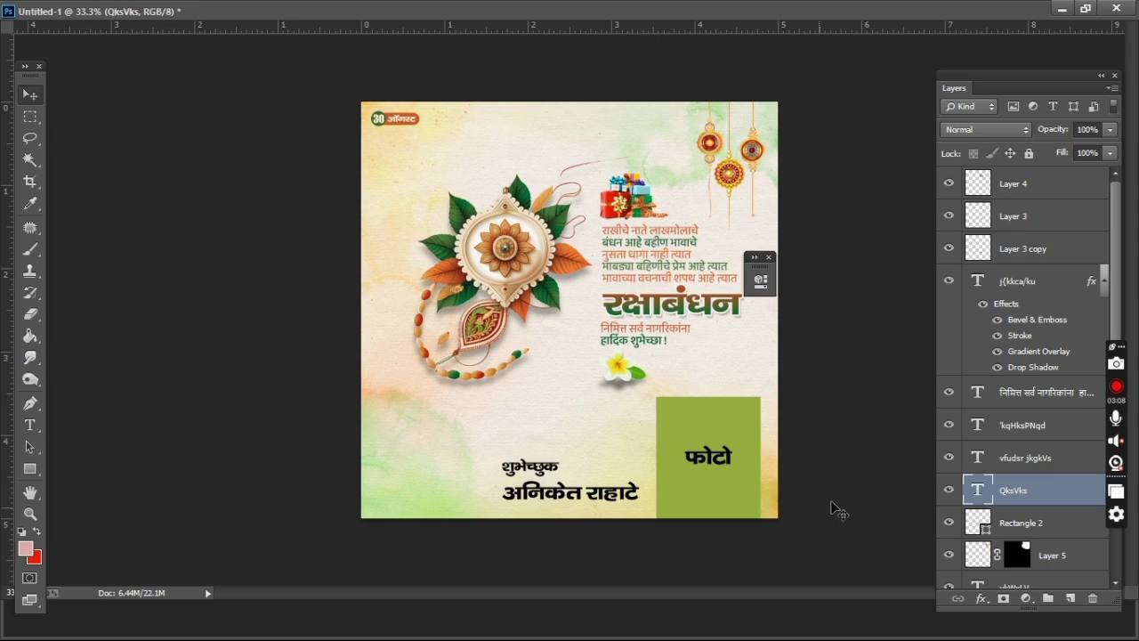
# Delete the green photo box and its फोटो label layers.
pyautogui.rightClick(530, 460)
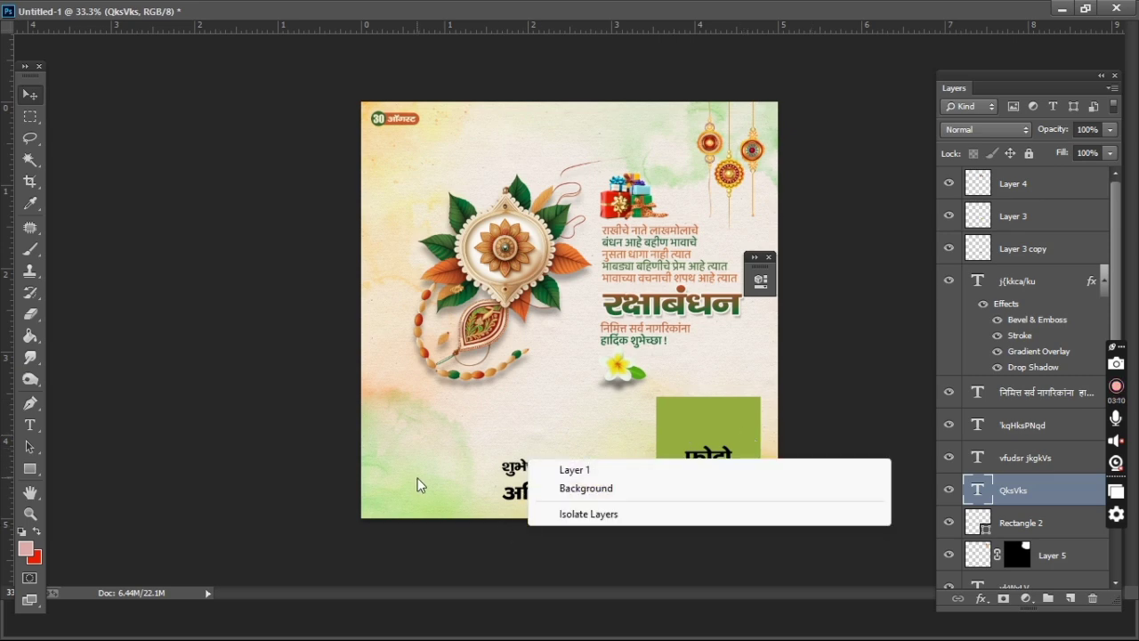
pyautogui.click(419, 485)
pyautogui.rightClick(726, 429)
pyautogui.click(738, 435)
pyautogui.press('Delete')
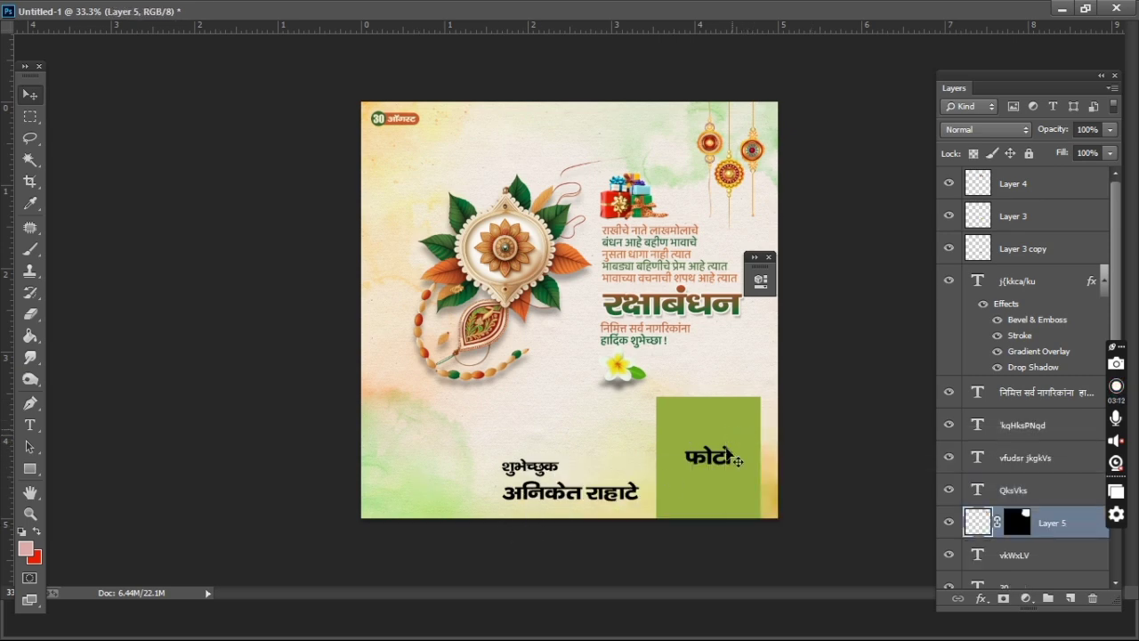
pyautogui.rightClick(712, 454)
pyautogui.click(739, 466)
pyautogui.press('Delete')
# Select and delete the well-wisher name layer and the शुभेच्छुक layer.
pyautogui.rightClick(588, 492)
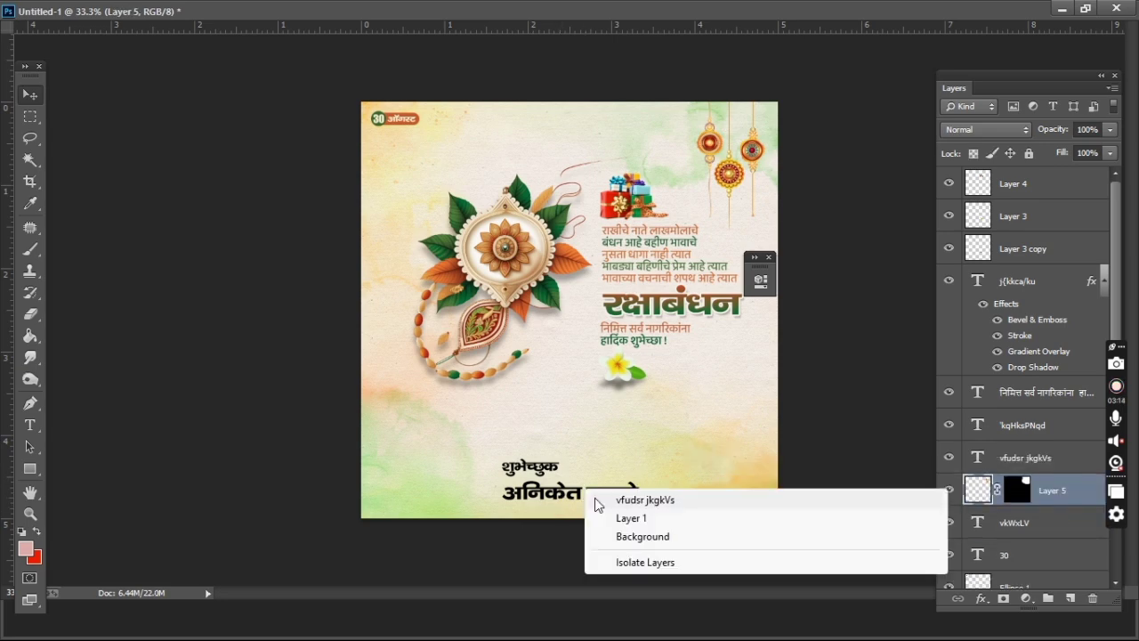
pyautogui.click(596, 501)
pyautogui.press('Delete')
pyautogui.rightClick(546, 472)
pyautogui.click(560, 479)
# Finish removing शुभेच्छुक, change screen mode and reposition the poster in the window.
pyautogui.press('Delete')
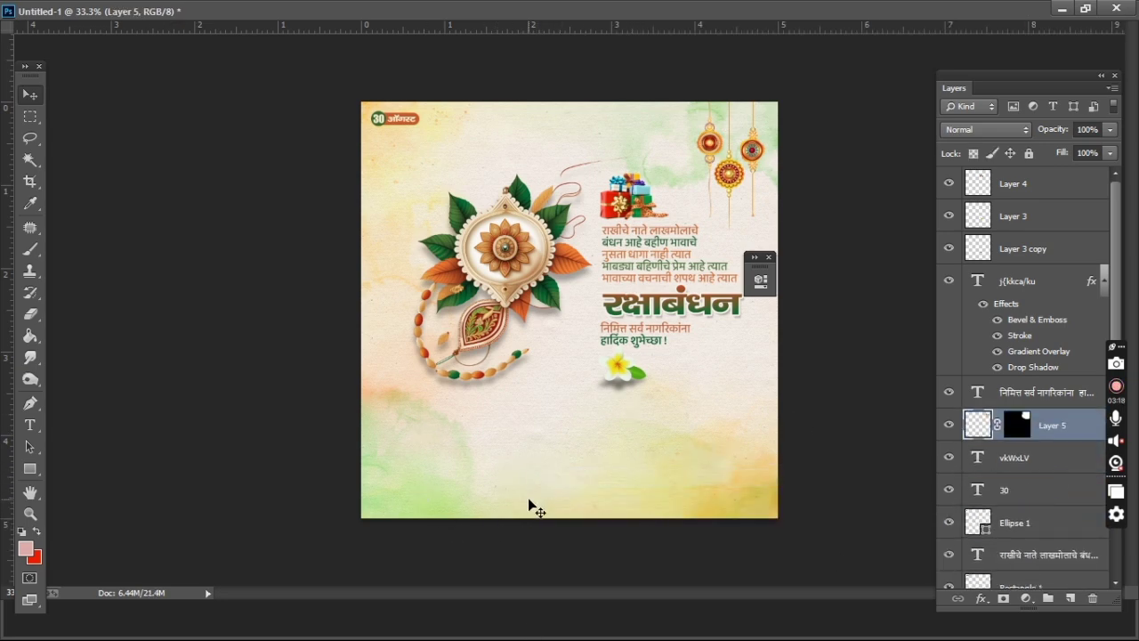
pyautogui.press('f')
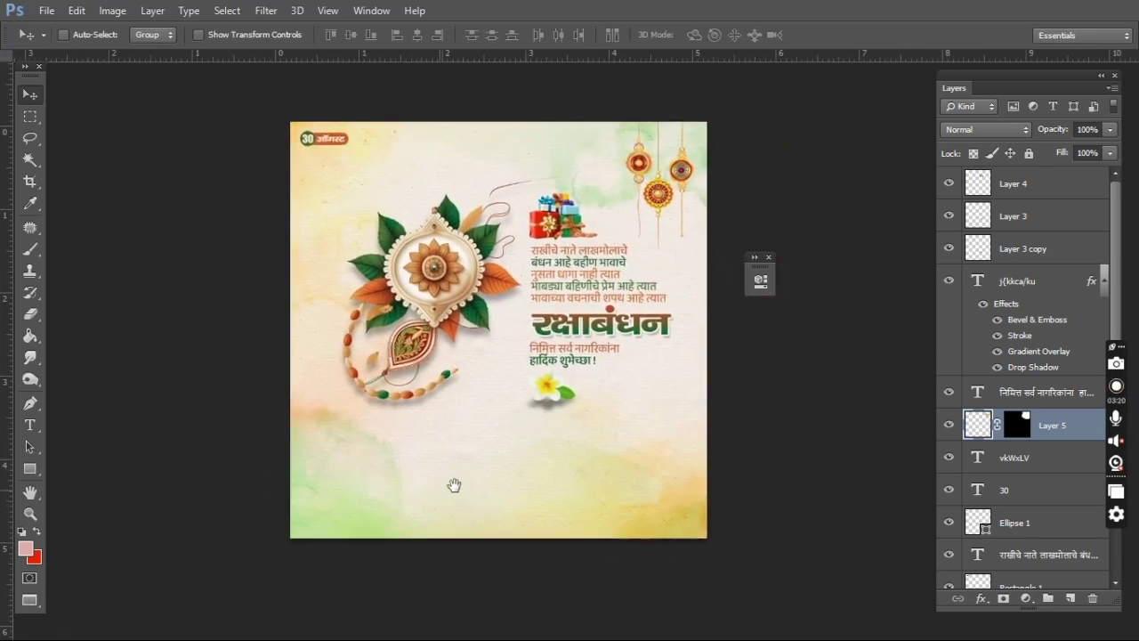
pyautogui.moveTo(455, 485); pyautogui.dragTo(546, 478)
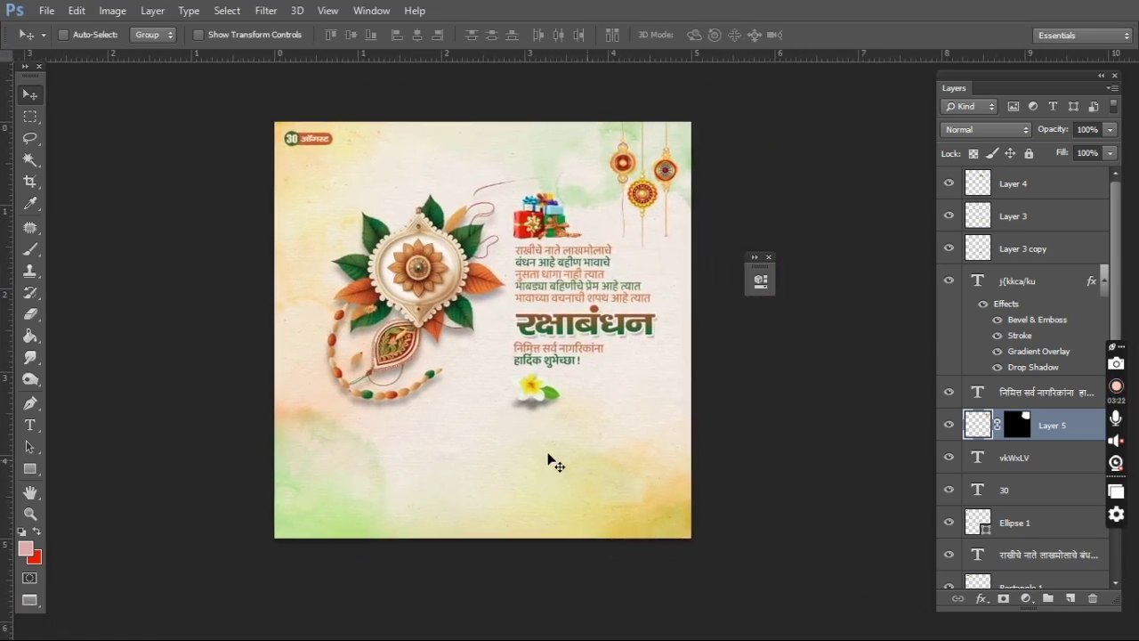
pyautogui.moveTo(452, 491); pyautogui.dragTo(468, 473)
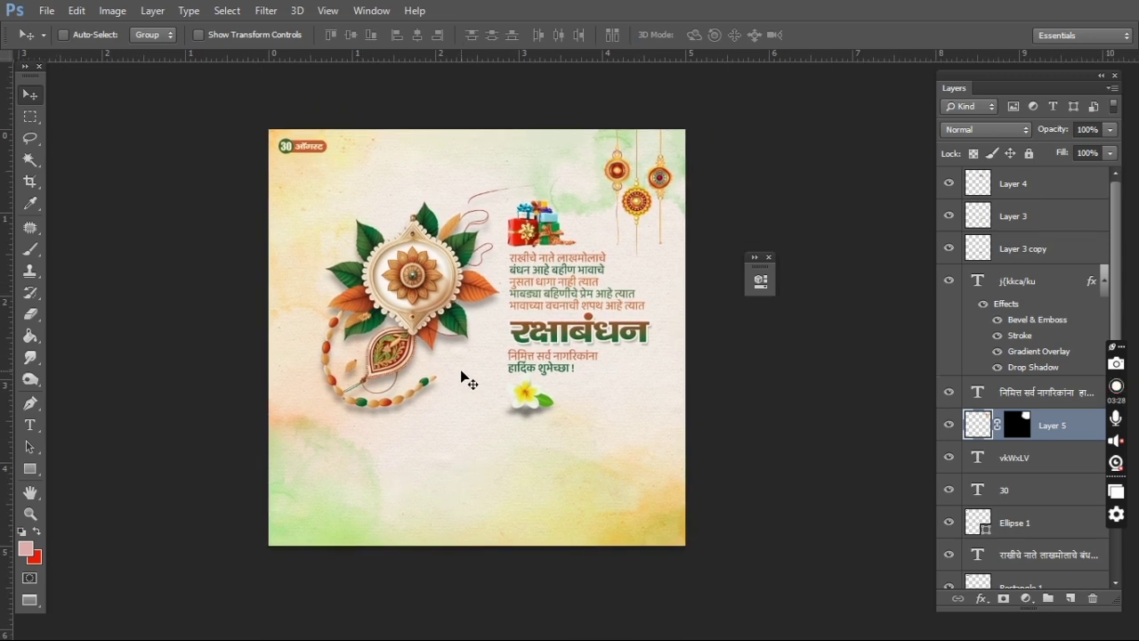
pyautogui.hotkey('ctrl', 'shift', 's')
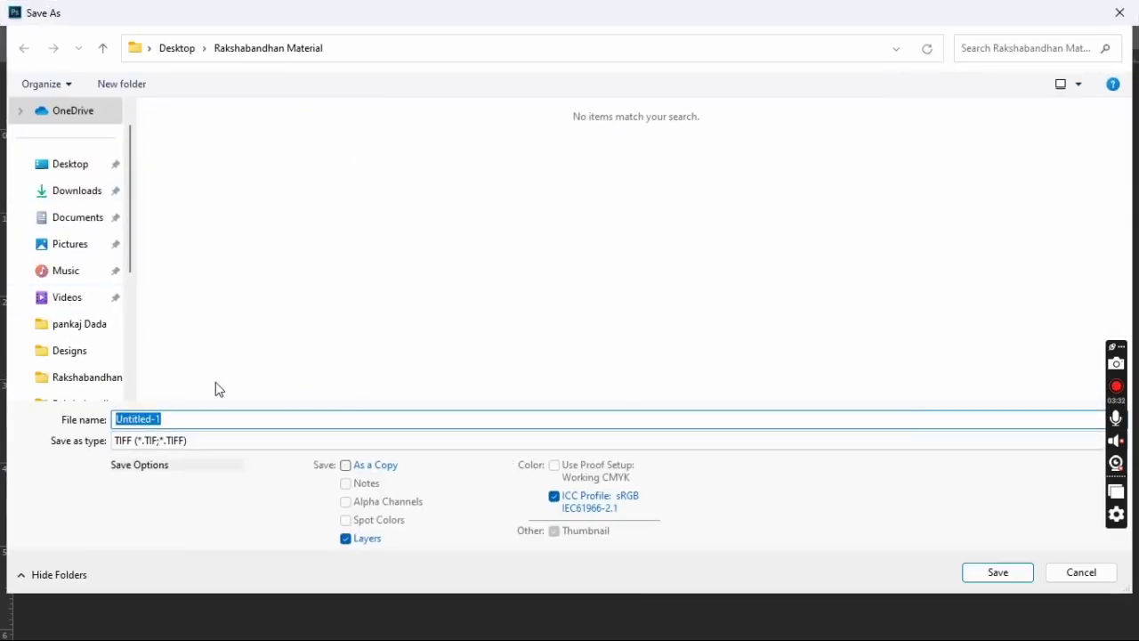
# Save the poster as Photoshop PSD named 'Rakshabandhan', accepting the compatibility option.
pyautogui.click(213, 447)
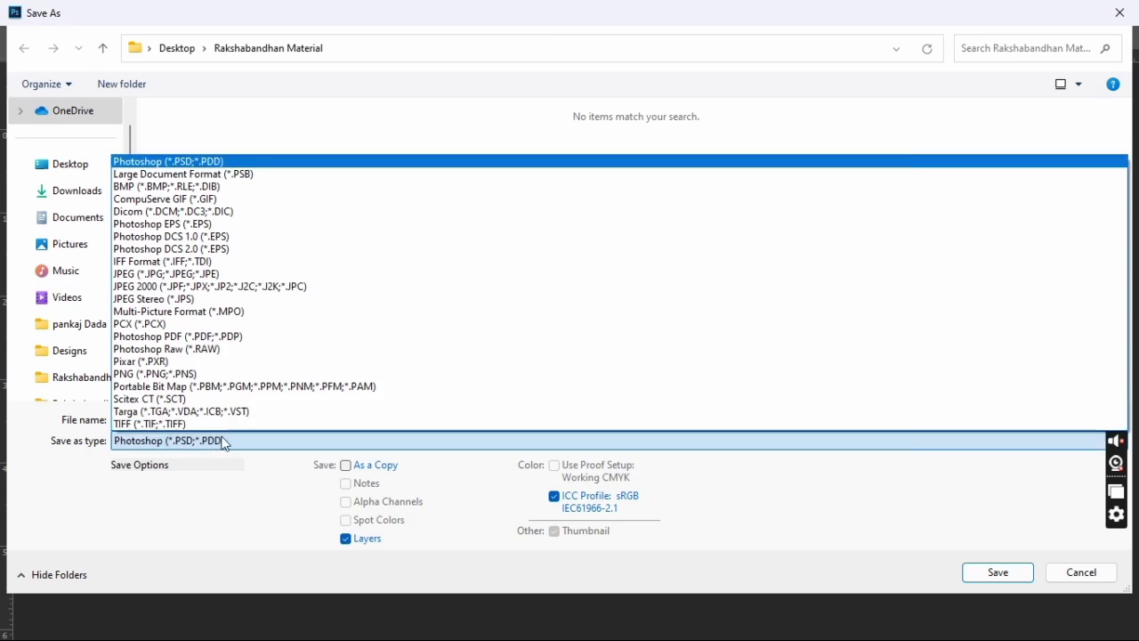
pyautogui.click(223, 164)
pyautogui.click(180, 422)
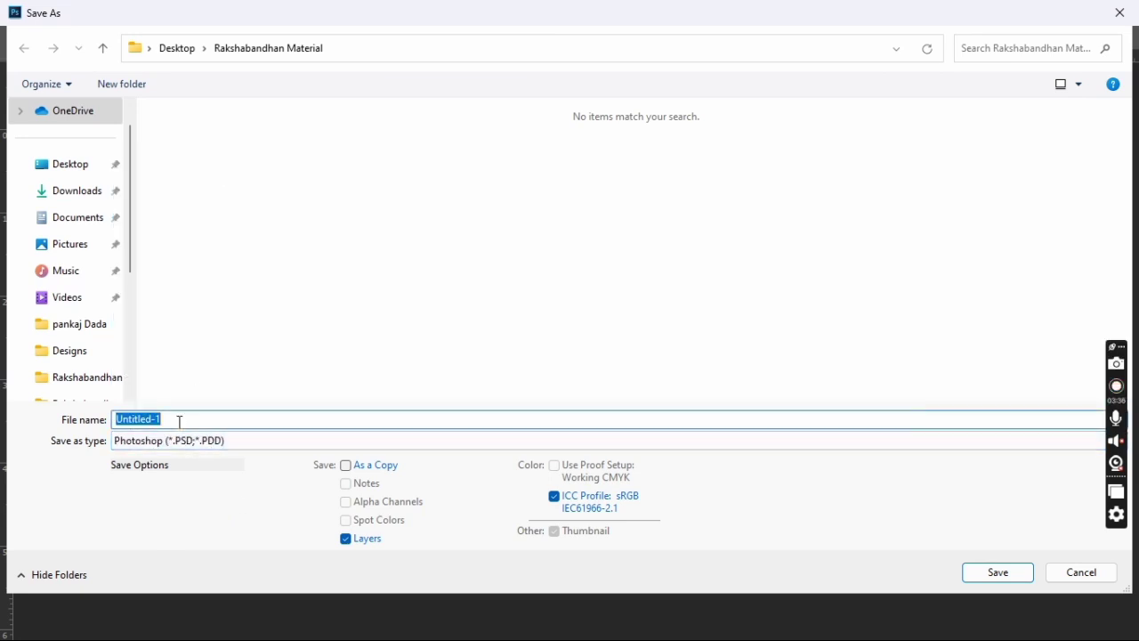
pyautogui.write('Rakshabandhan')
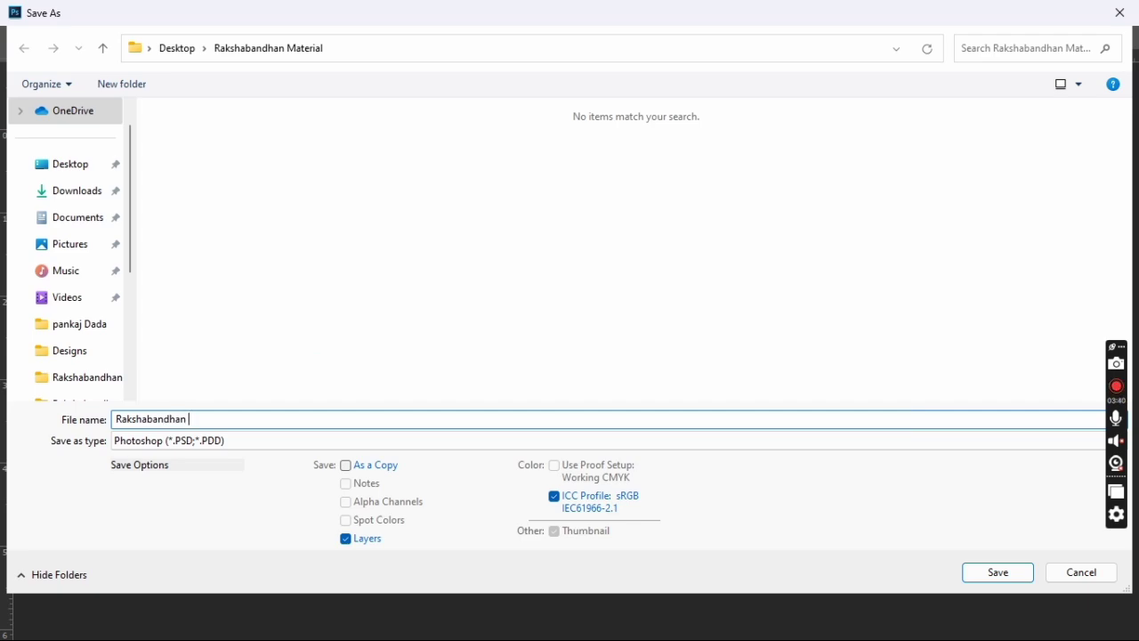
pyautogui.press('Return')
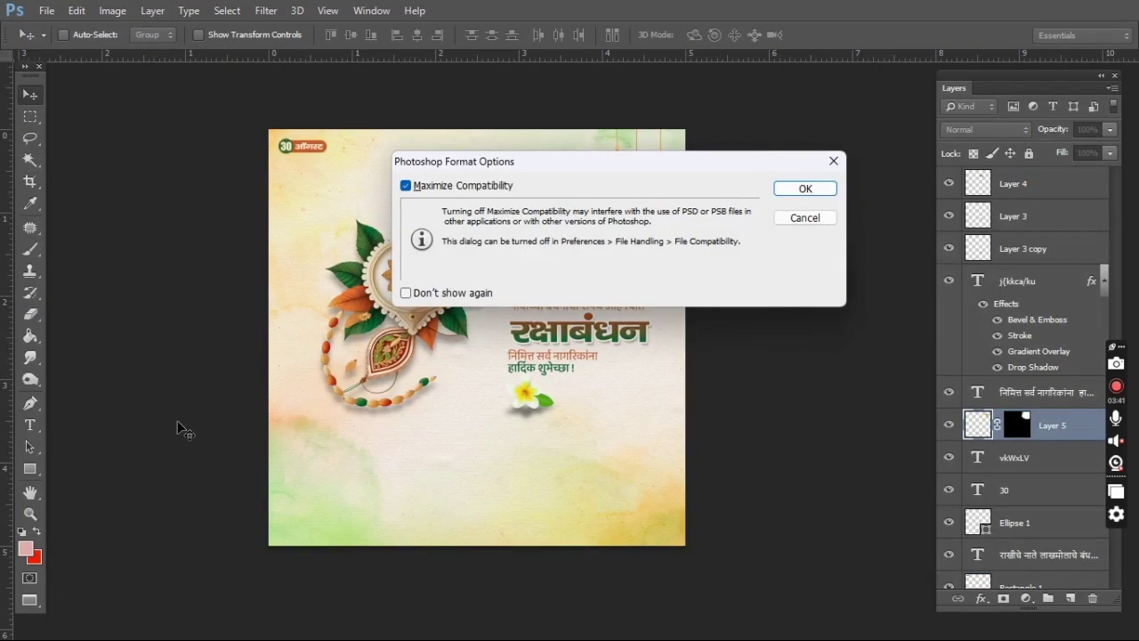
pyautogui.click(804, 190)
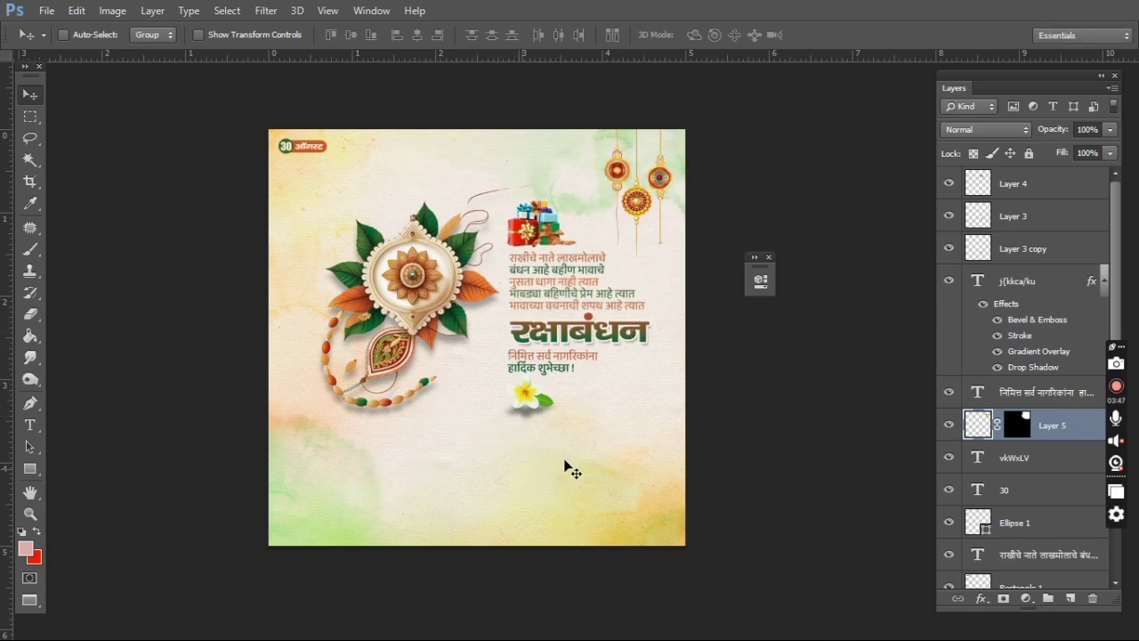
# Recentre the poster and view it zoomed in, in Full Screen Mode.
pyautogui.moveTo(554, 402)
pyautogui.mouseDown()
pyautogui.moveTo(489, 398)
pyautogui.moveTo(510, 398)
pyautogui.mouseUp()
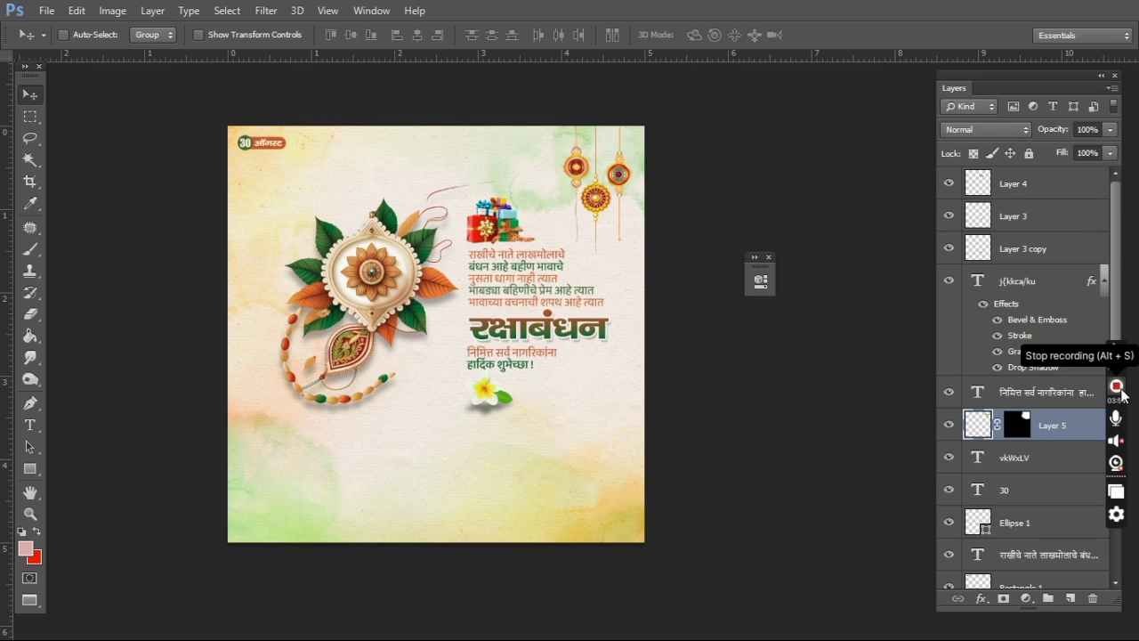
pyautogui.moveTo(473, 364); pyautogui.dragTo(482, 367)
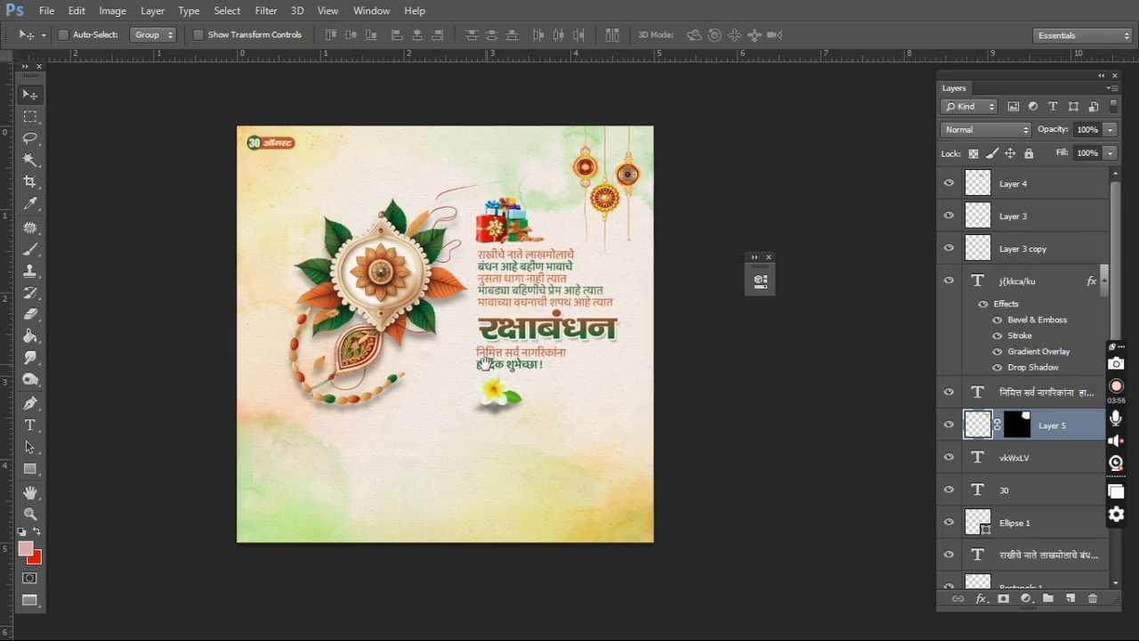
pyautogui.press('f')
pyautogui.press('f')
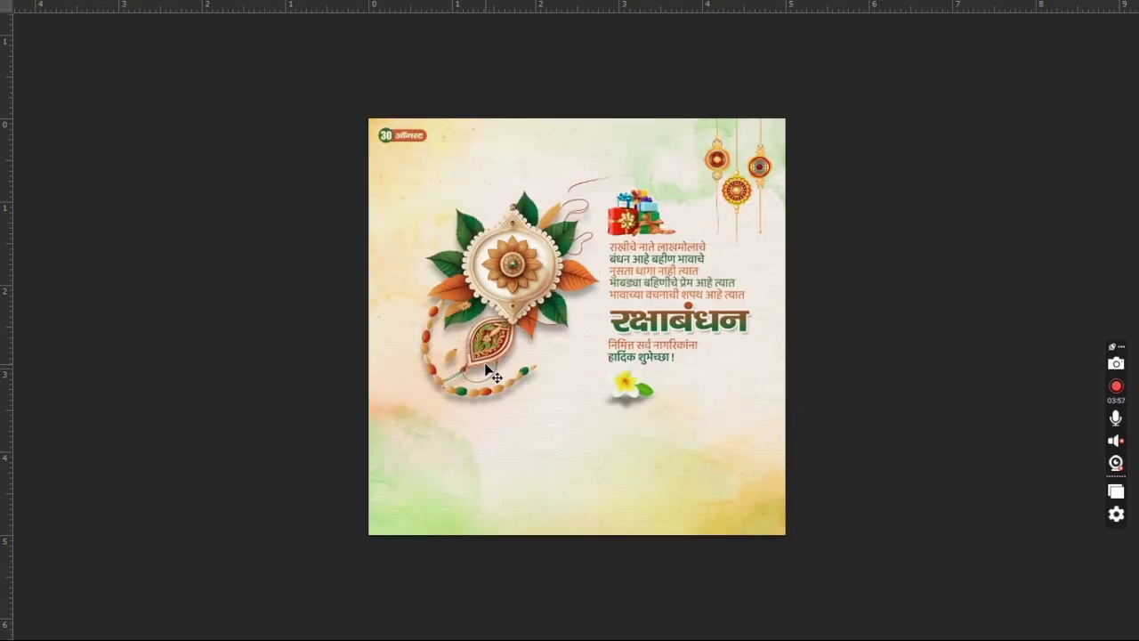
pyautogui.scroll(2, 627, 318)
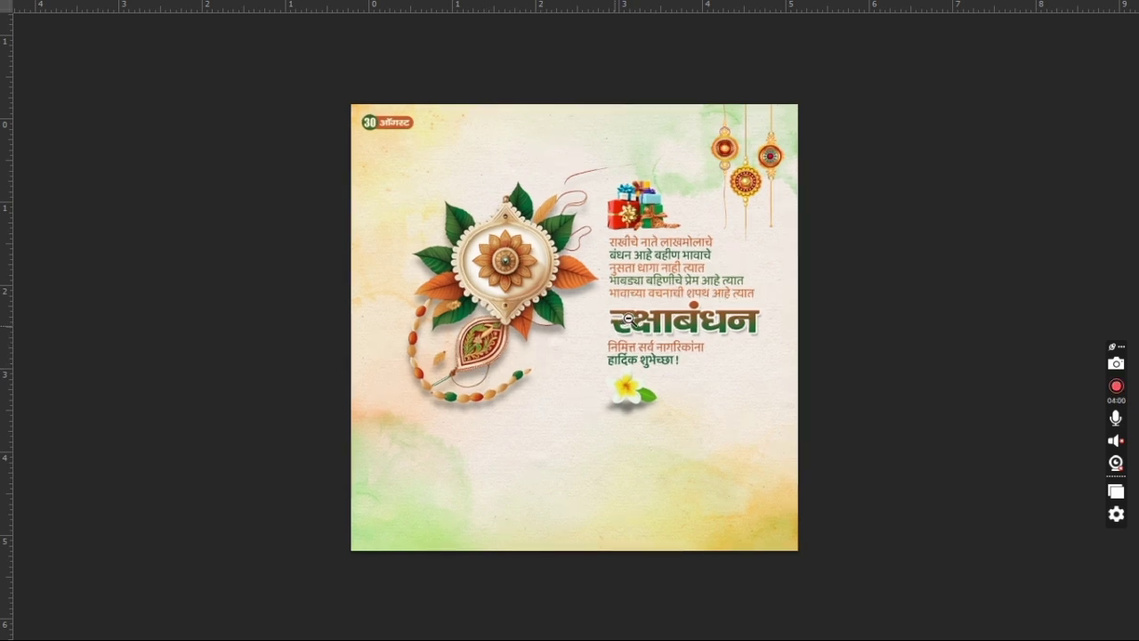
pyautogui.scroll(1, 635, 311)
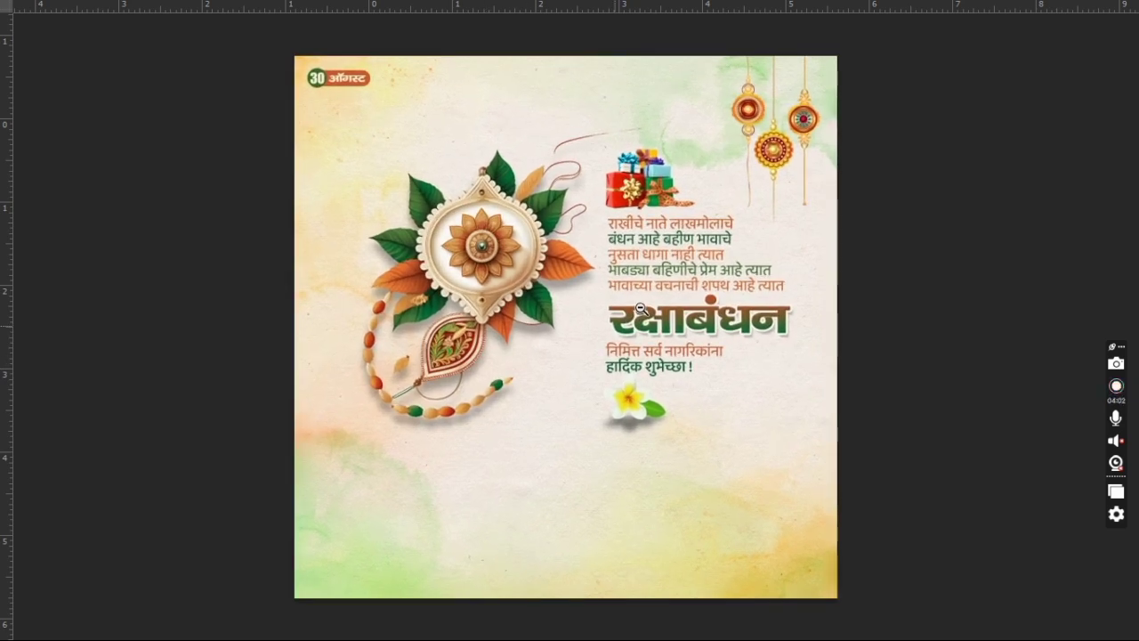